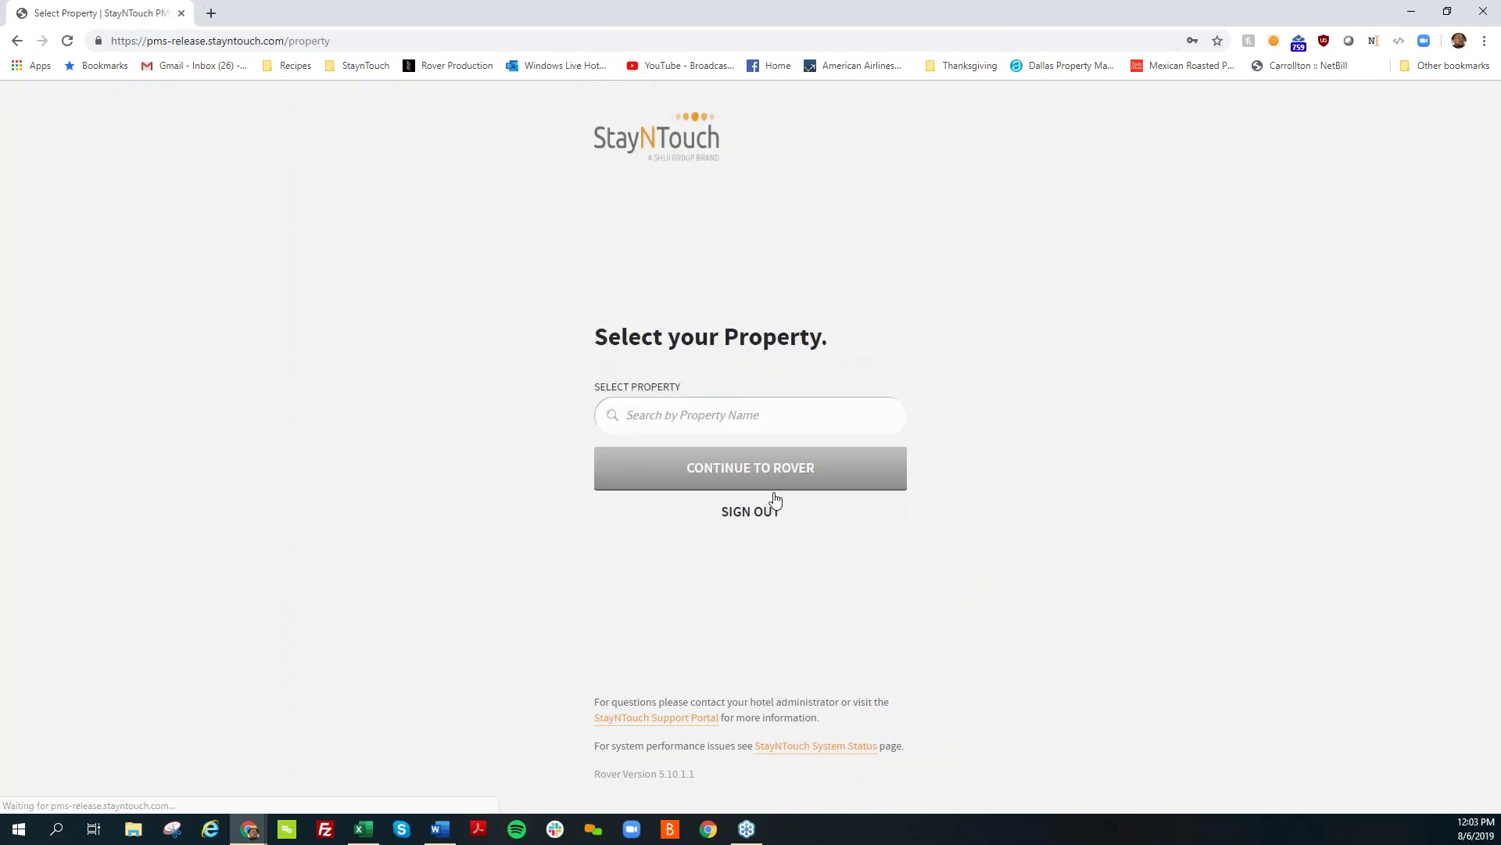
Step: Search 'james', select The James Hotel as the property, and continue into Rover
click(752, 415)
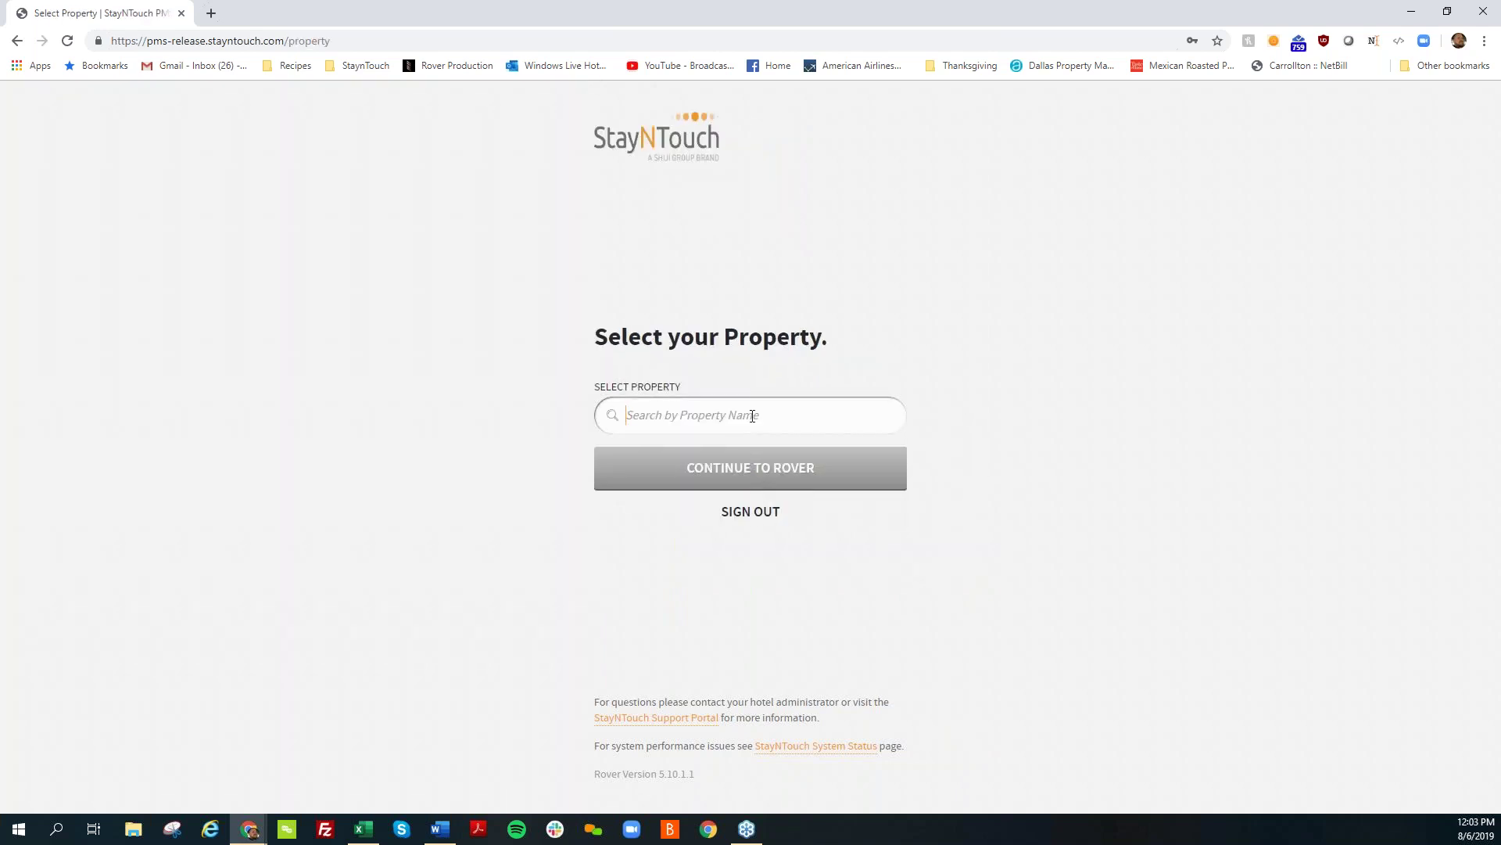
text(james)
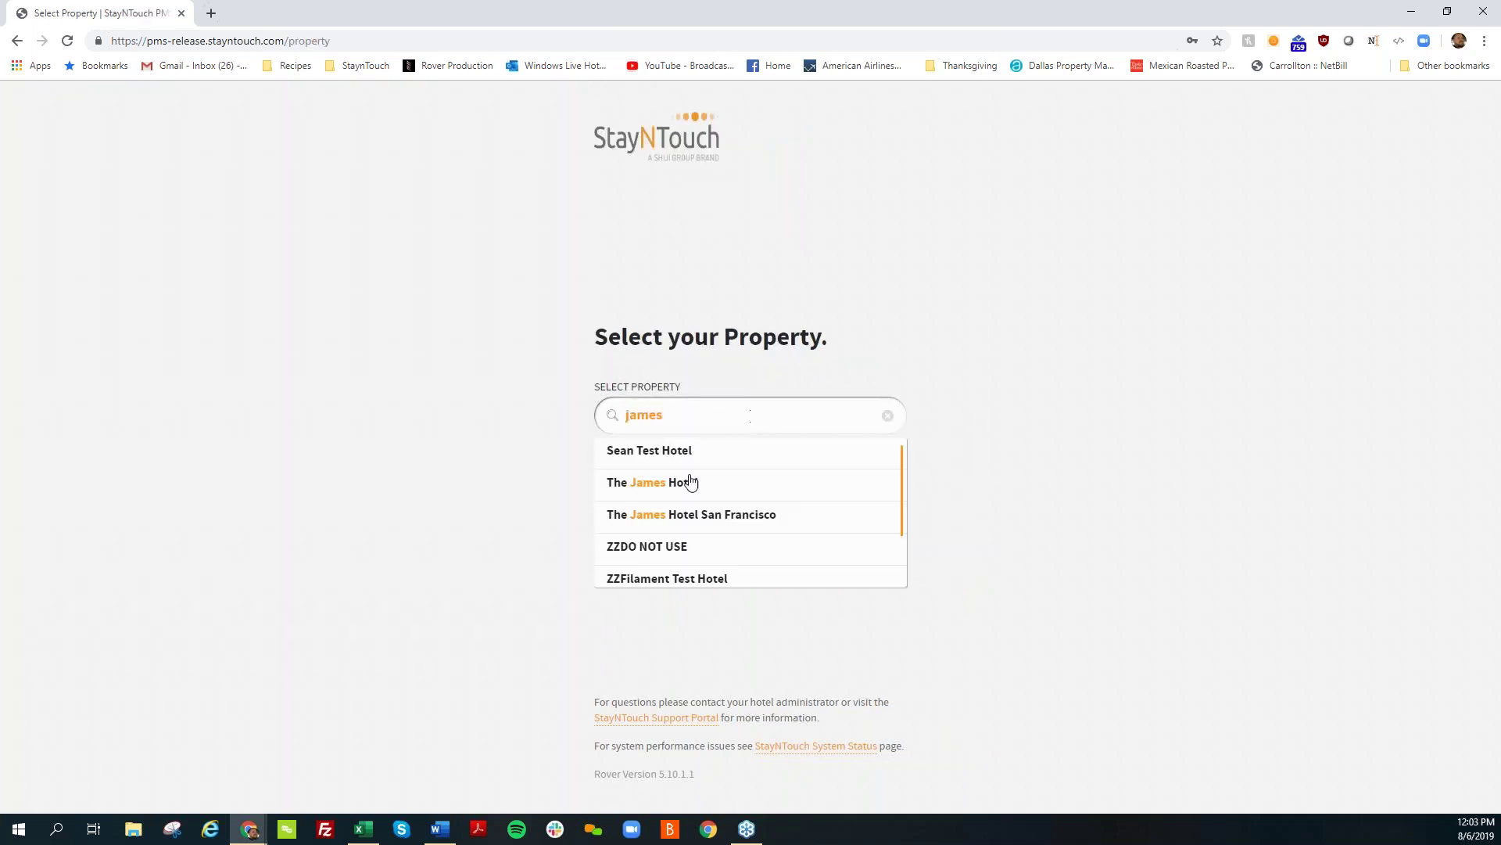
click(688, 481)
click(685, 489)
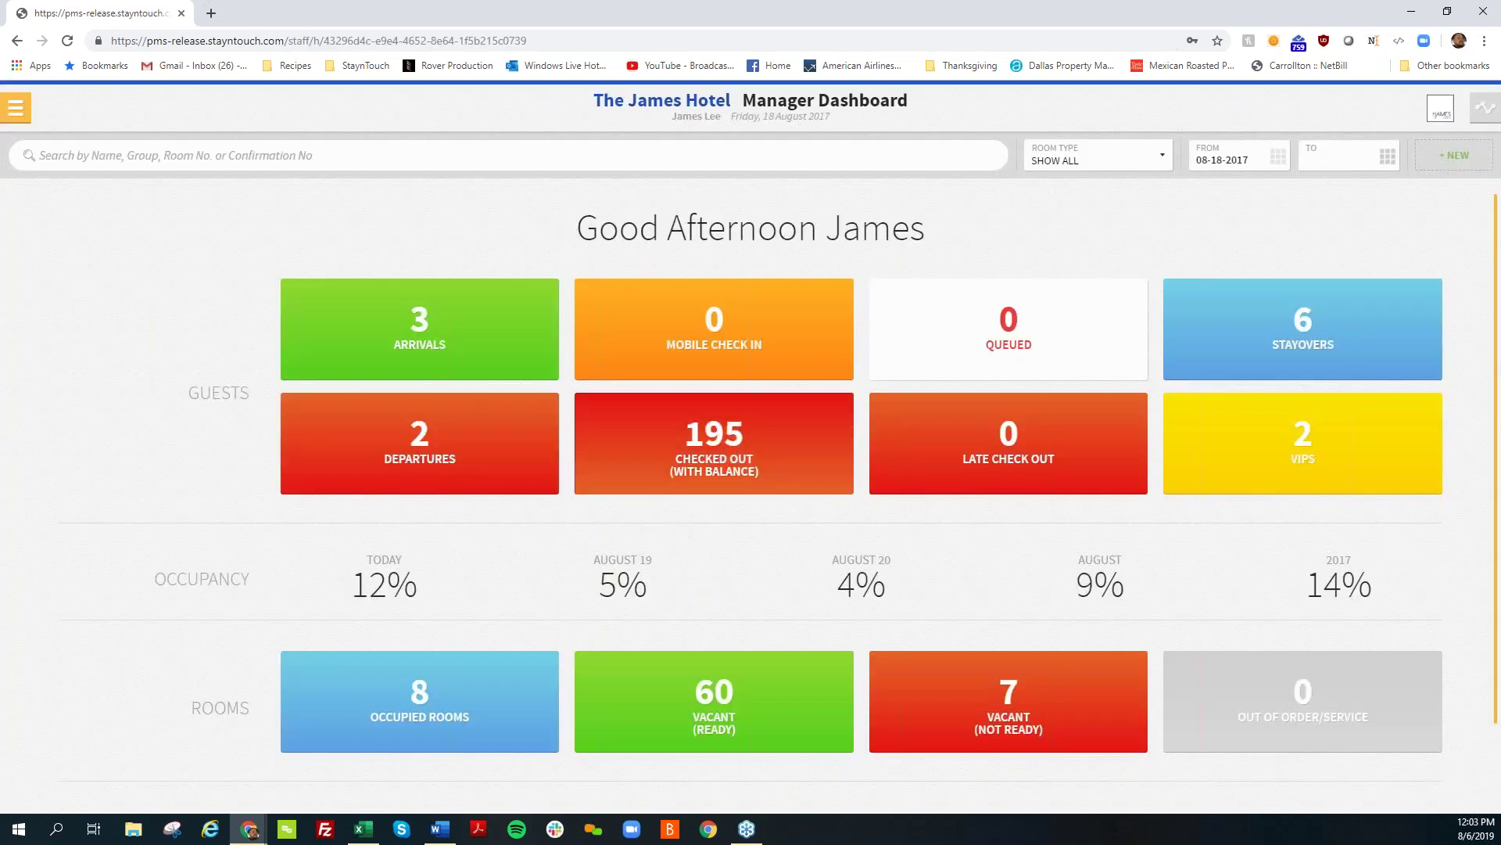
click(735, 442)
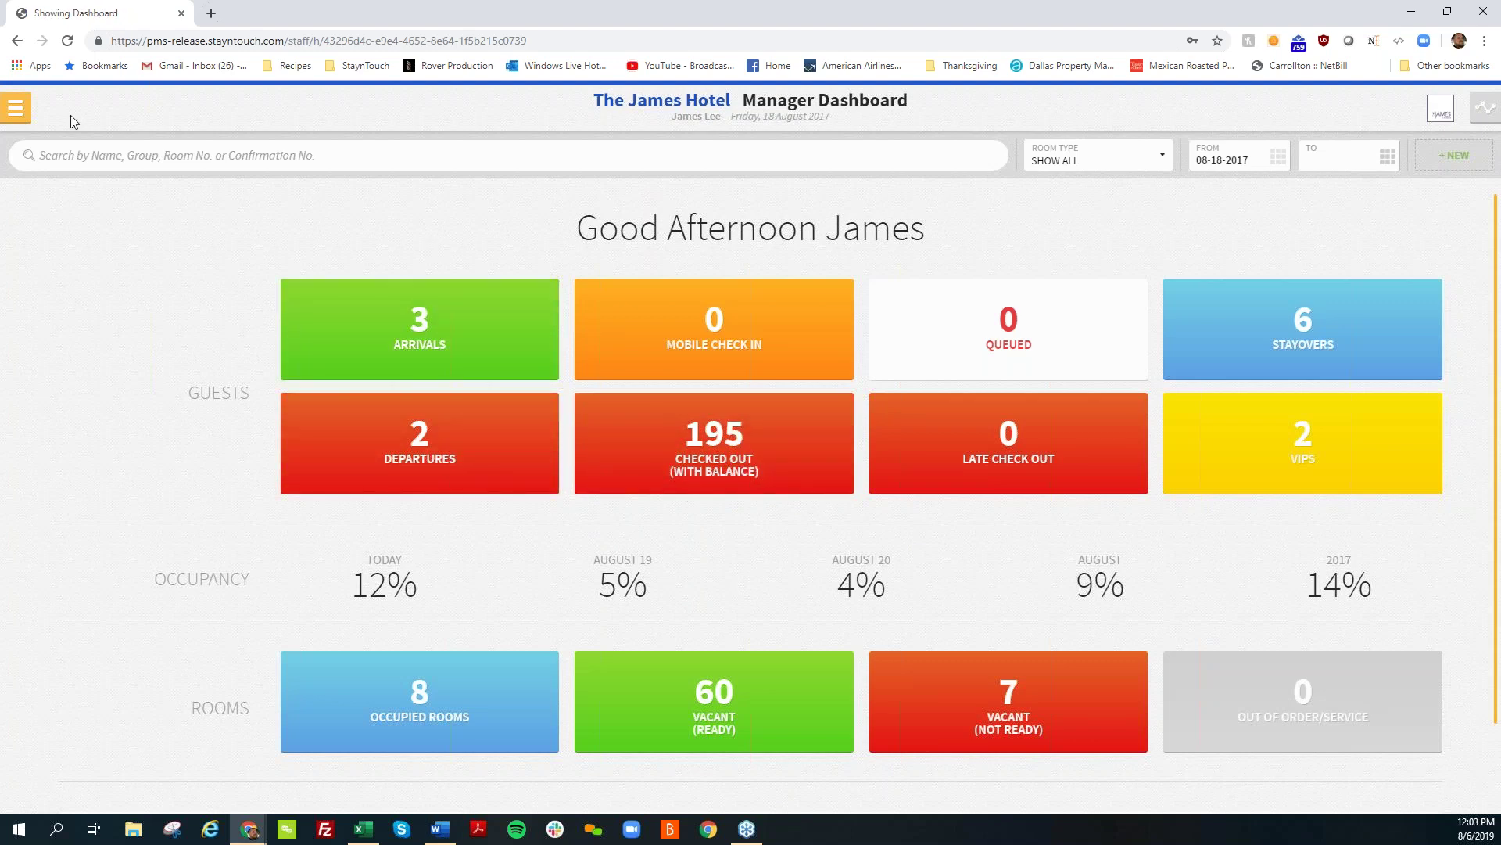
Step: Open the company and travel agent card search under Revenue Management
click(26, 116)
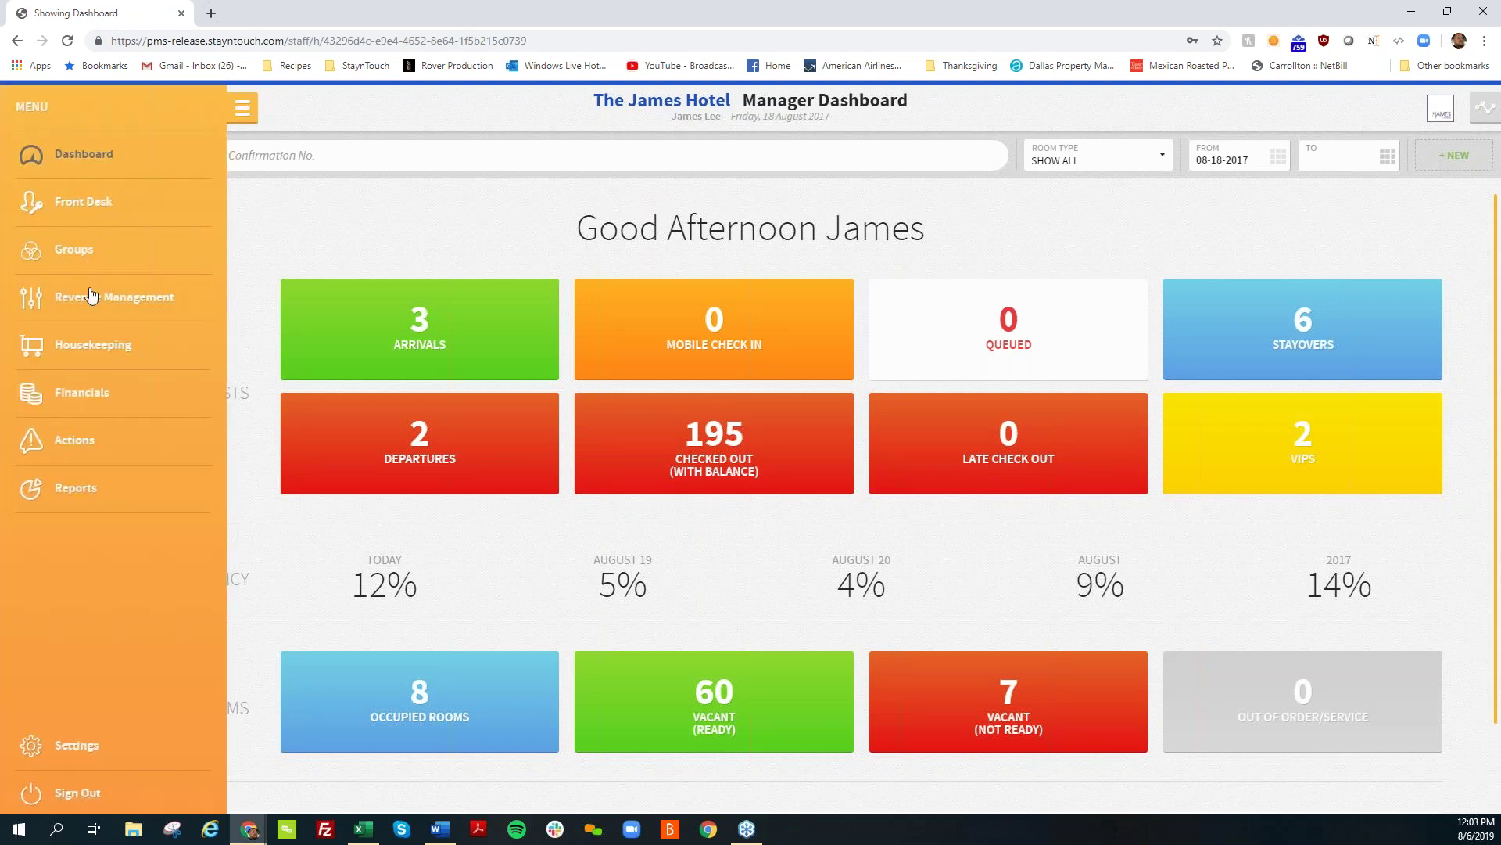
click(93, 299)
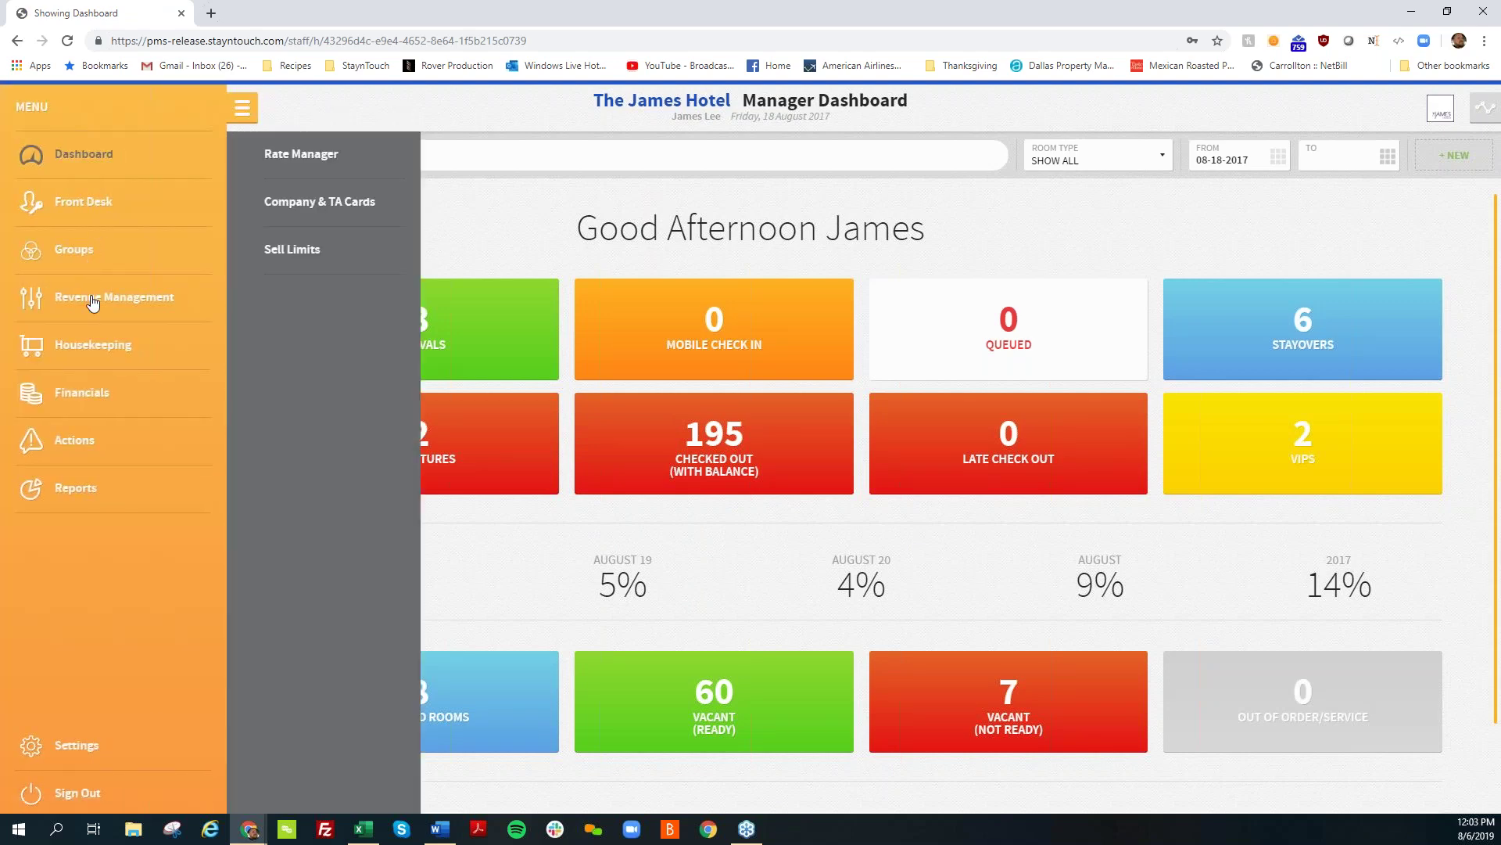
click(273, 209)
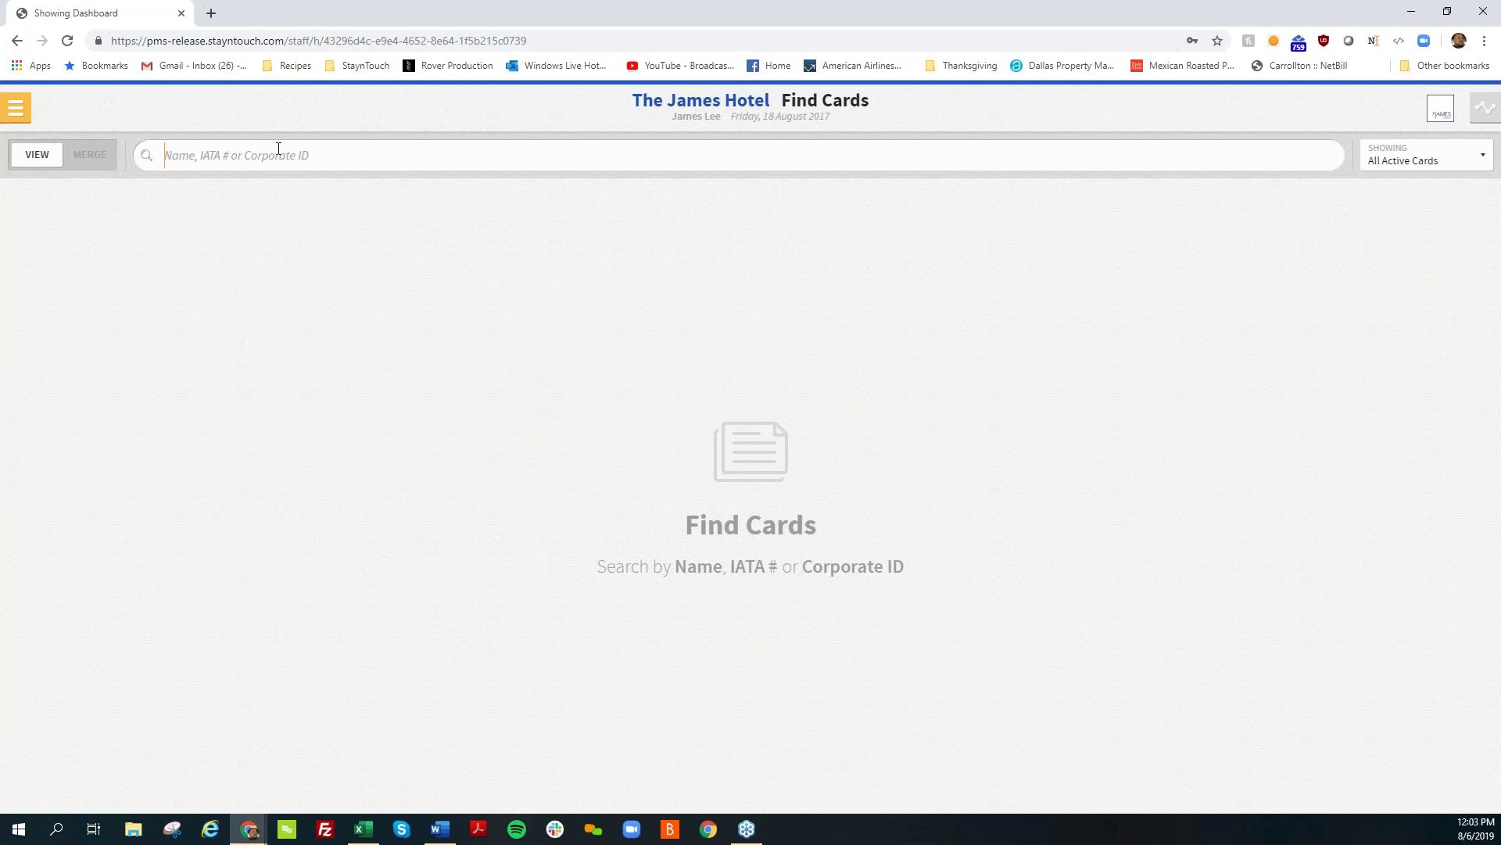
Step: Find the AMEX Travel agent card by searching 'Amex' and switch it to global
text(Amex)
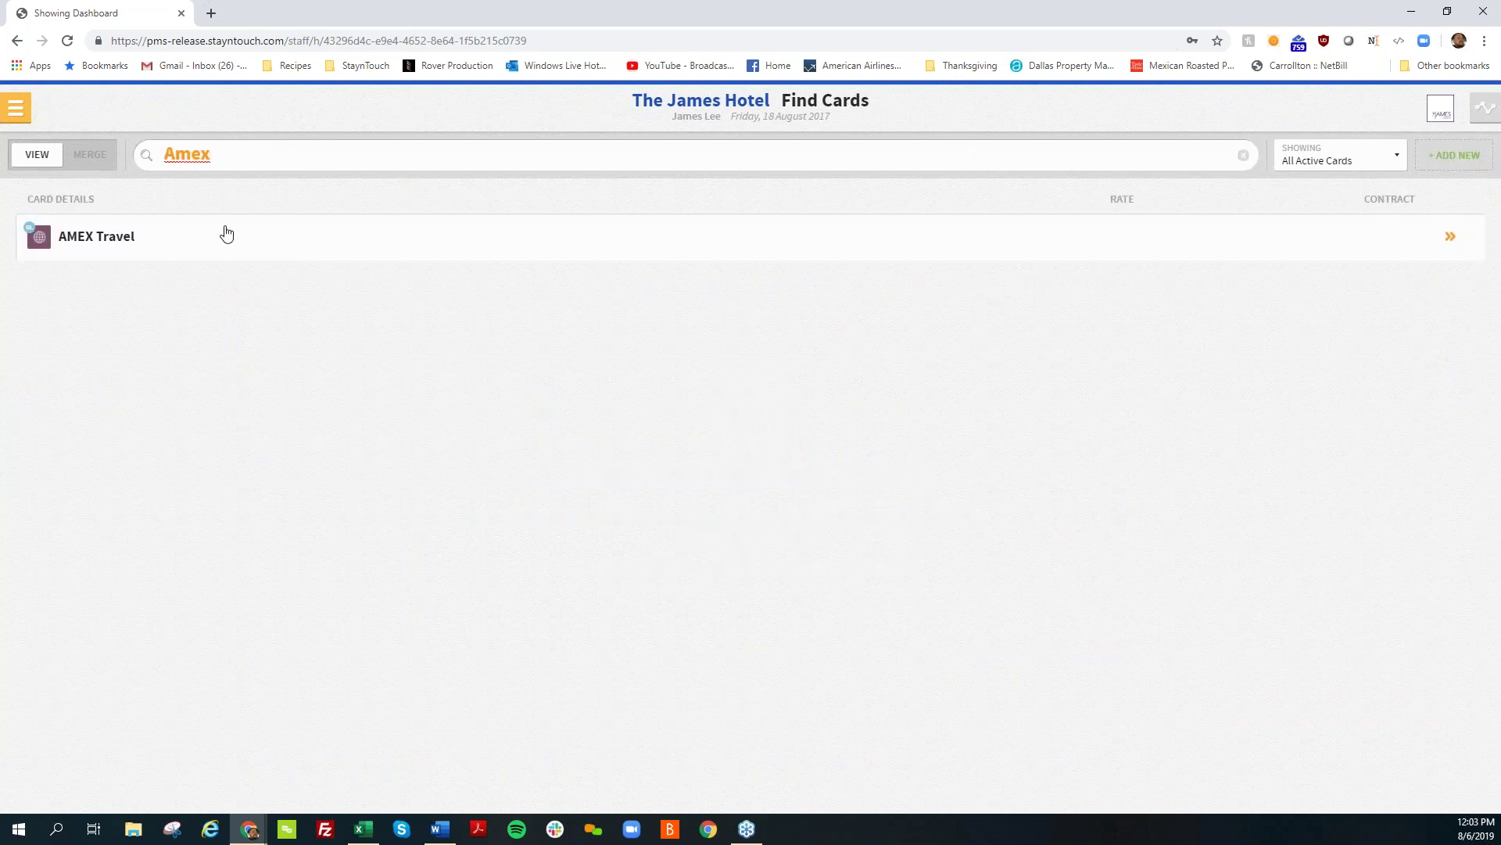
click(226, 236)
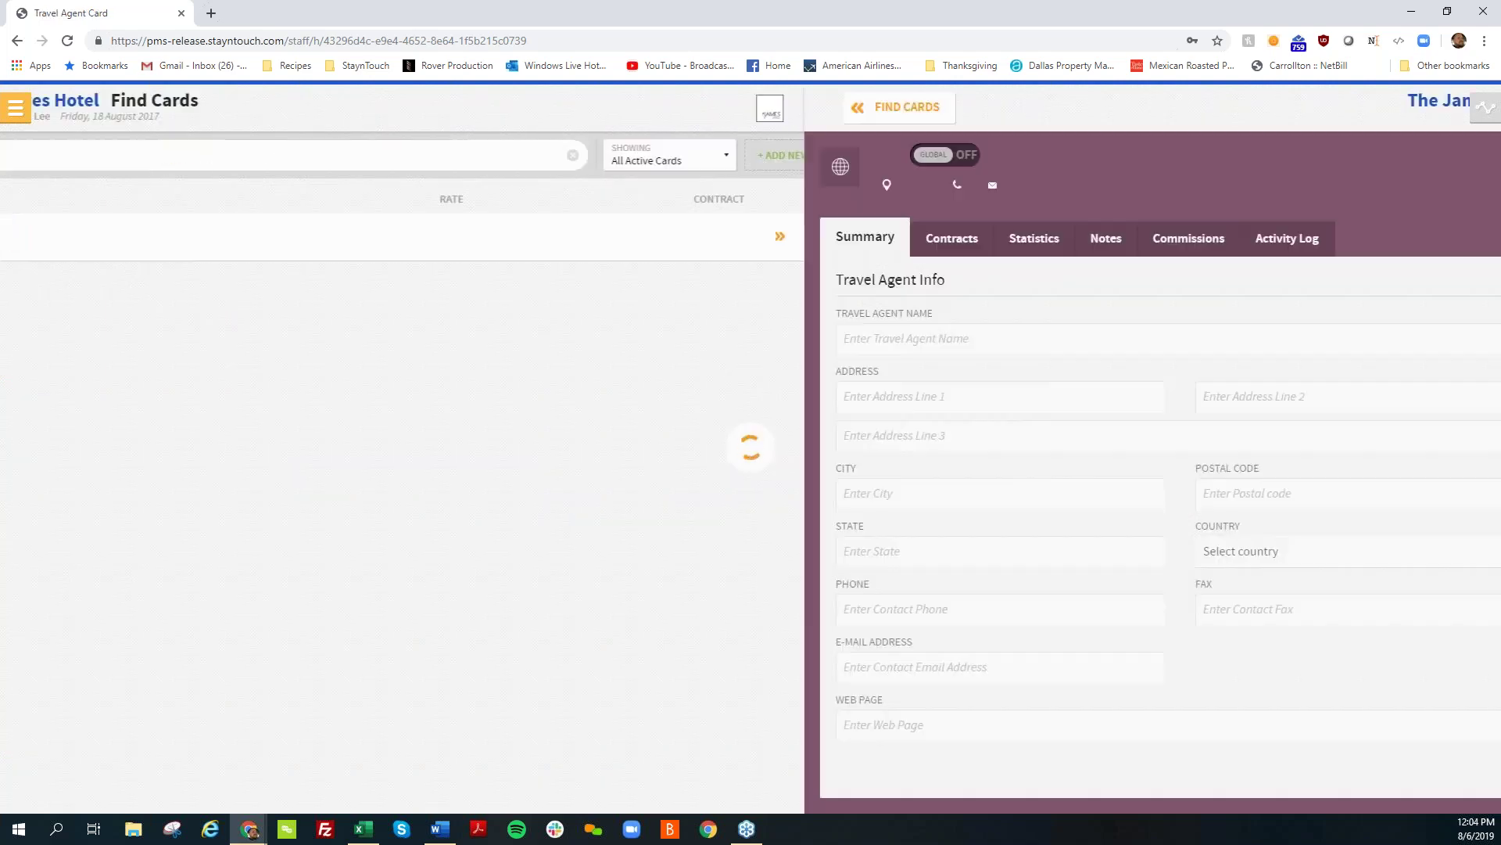
click(265, 155)
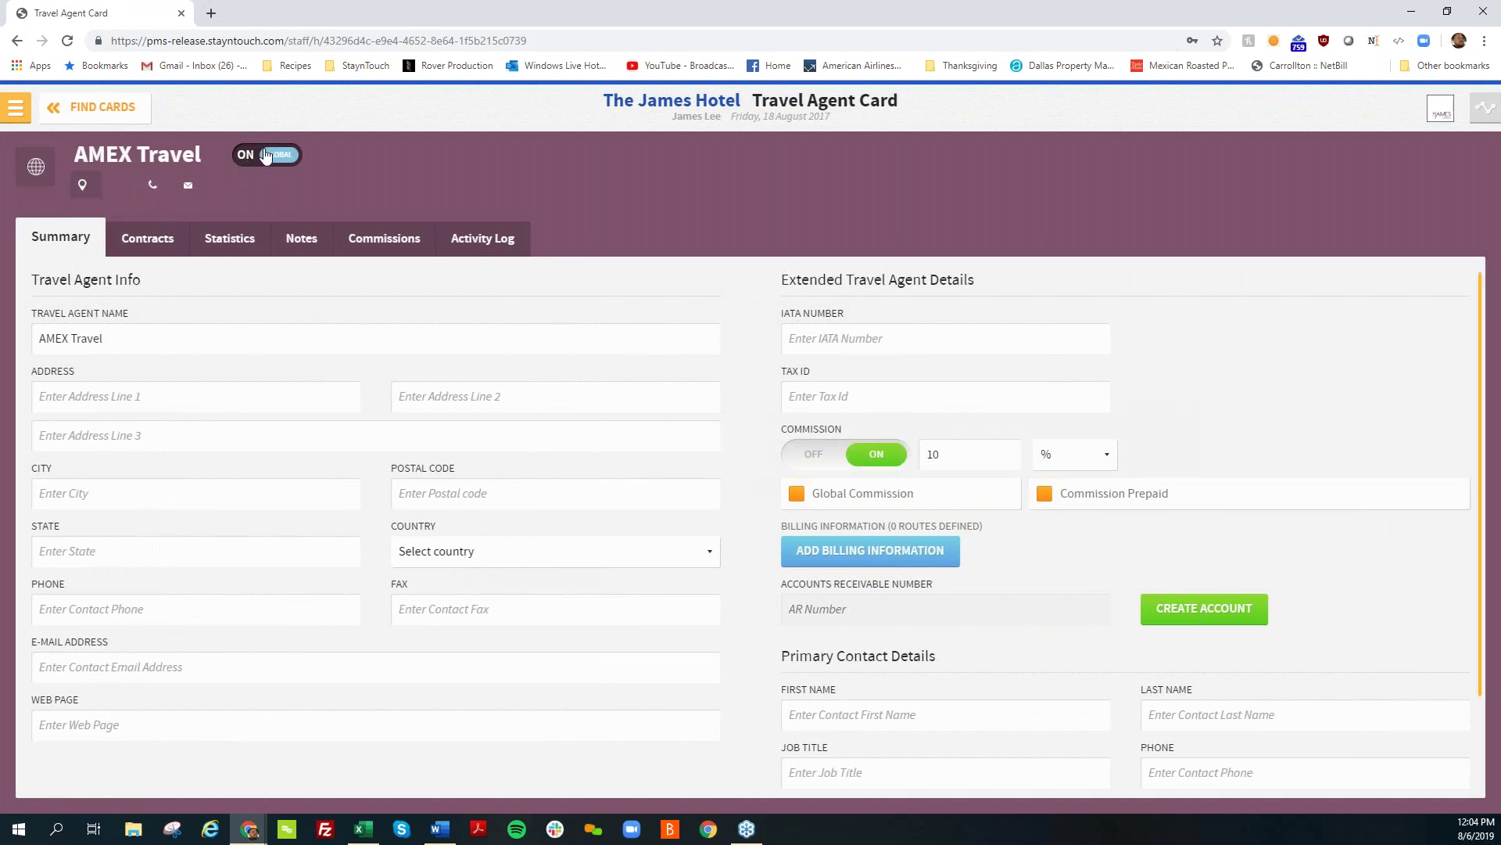
click(256, 156)
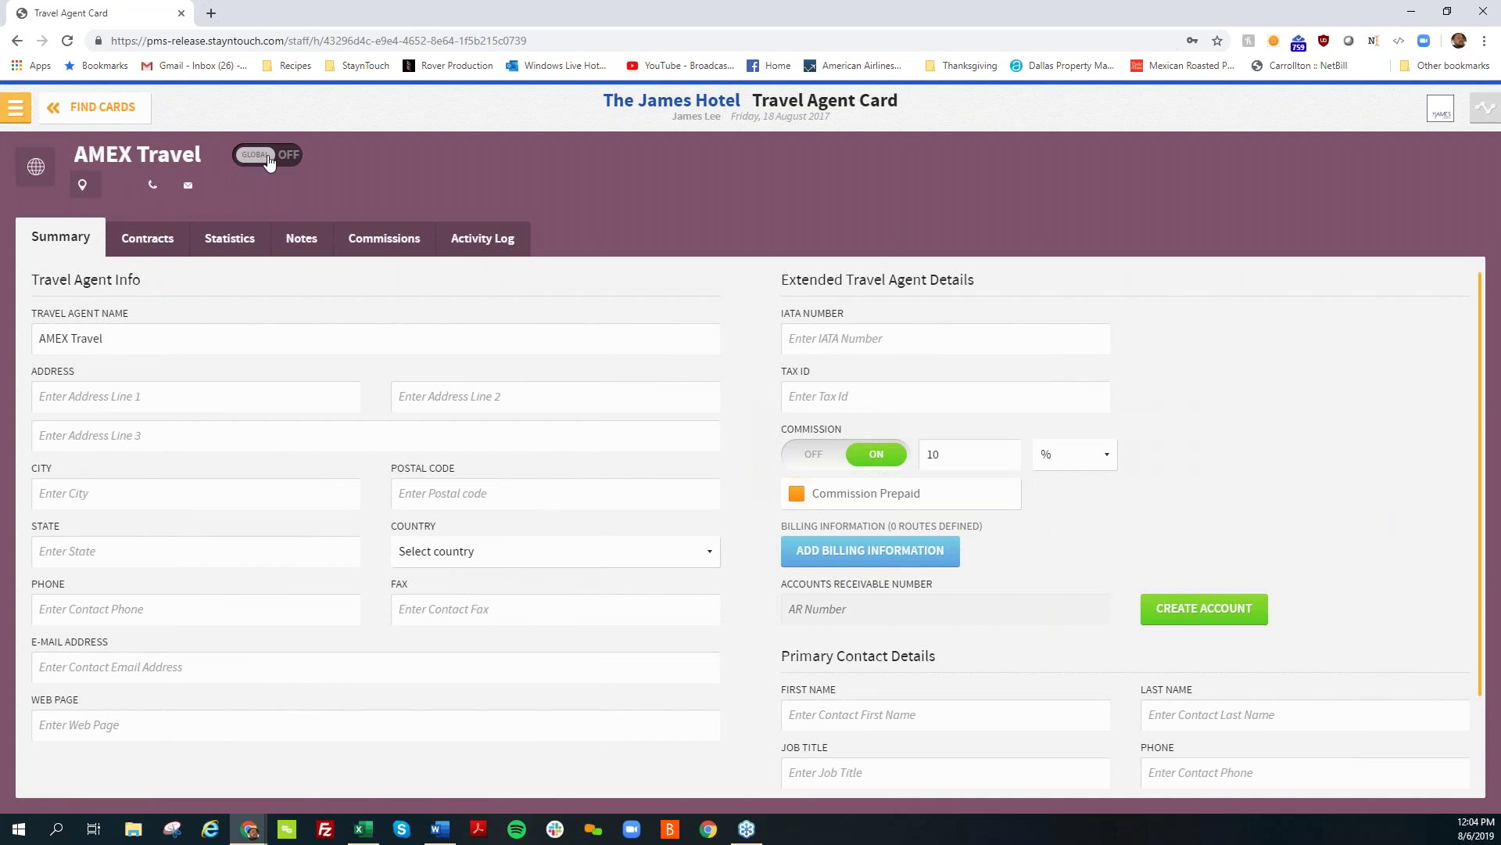
click(268, 159)
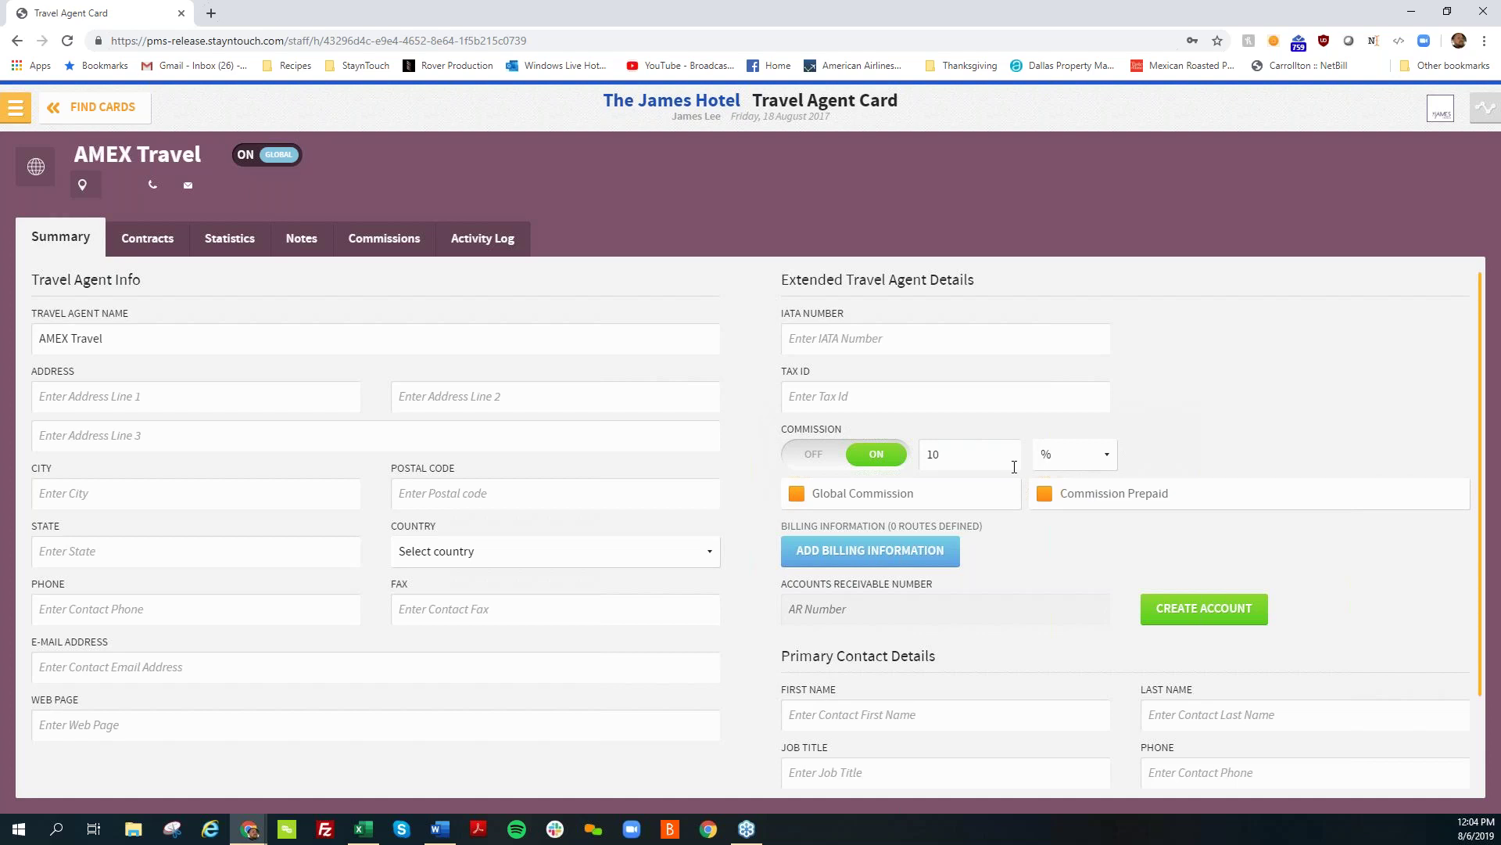
Step: Untick Global Commission on AMEX Travel, leaving the agent's commission switched on
click(858, 461)
click(858, 461)
click(864, 502)
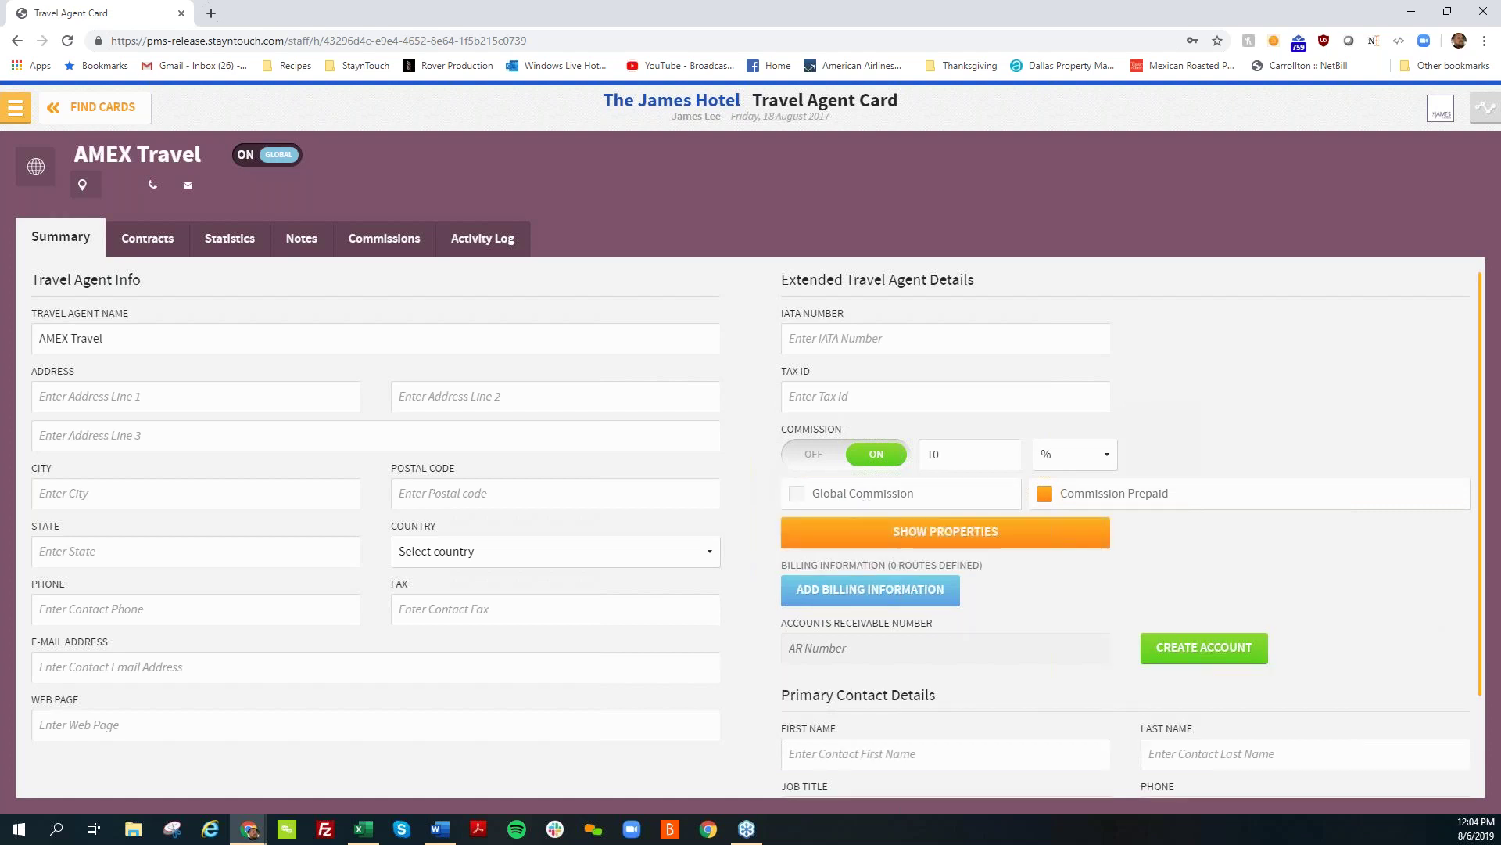
Step: Review per-property commissions without saving, re-tick Global Commission, and return to Find Cards
click(876, 541)
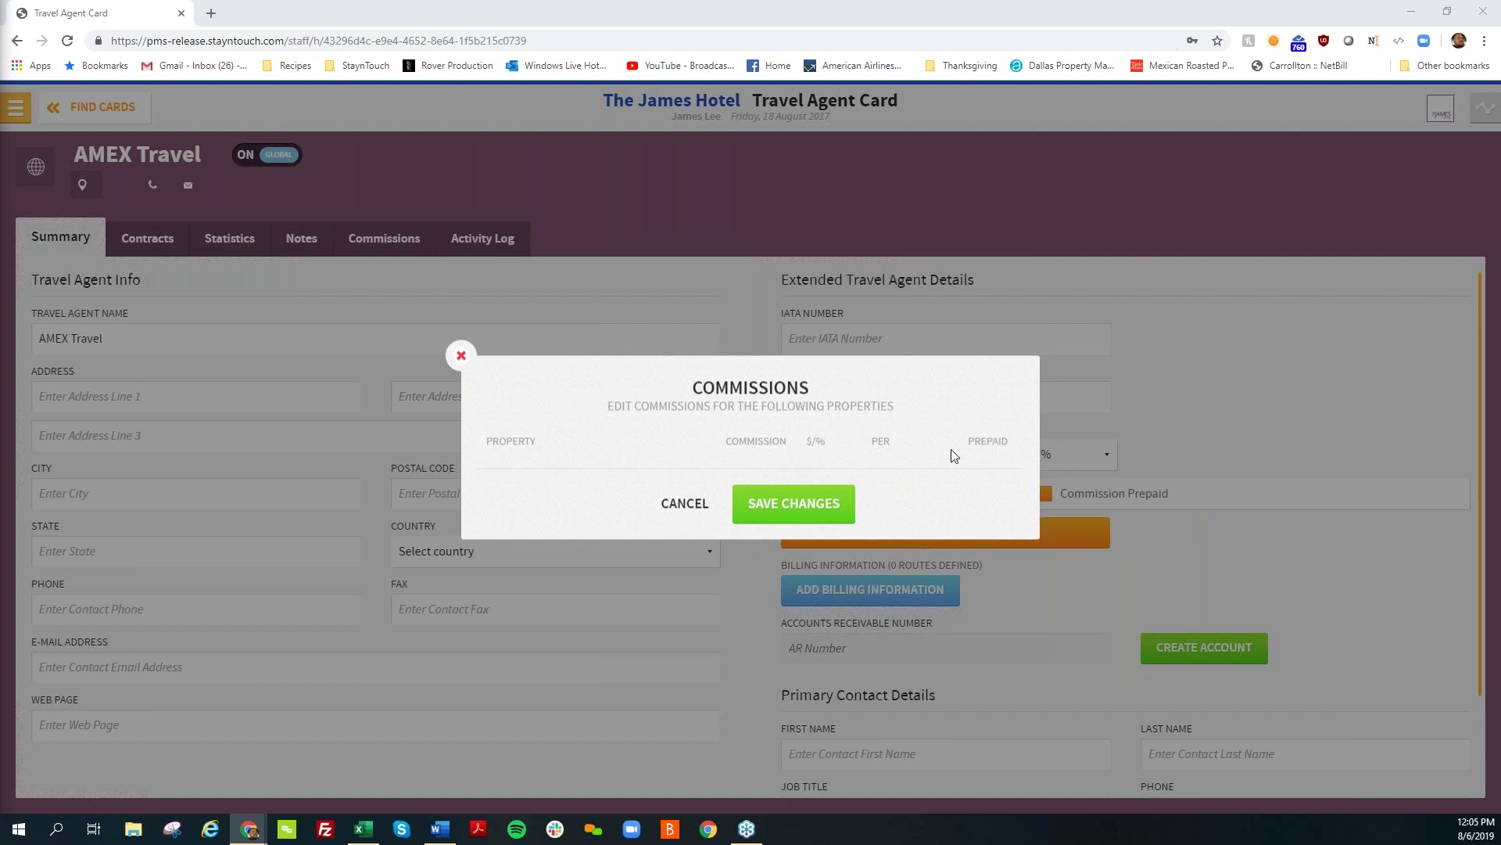
click(699, 504)
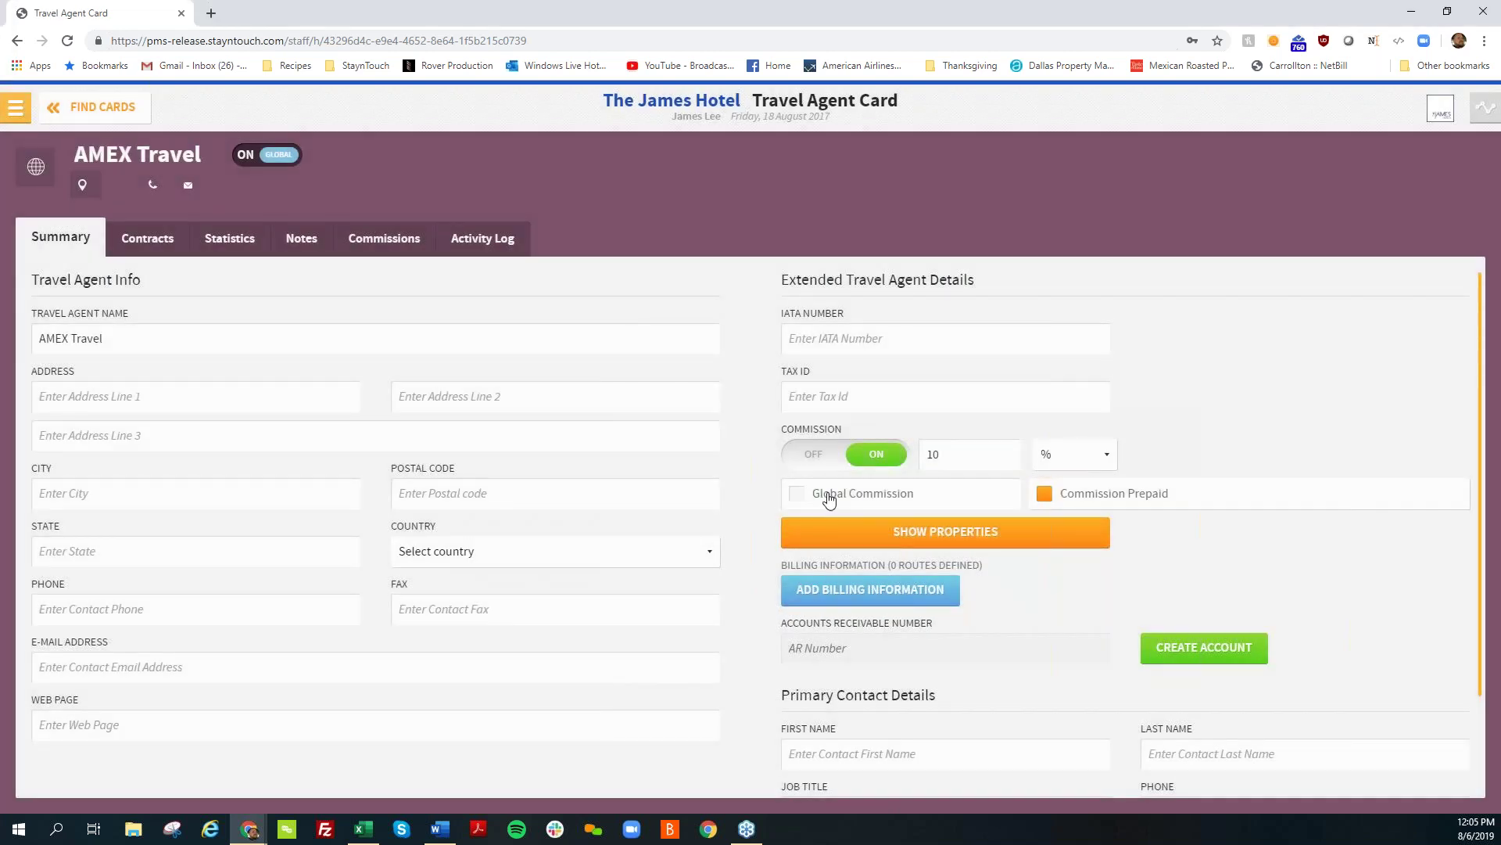
click(829, 498)
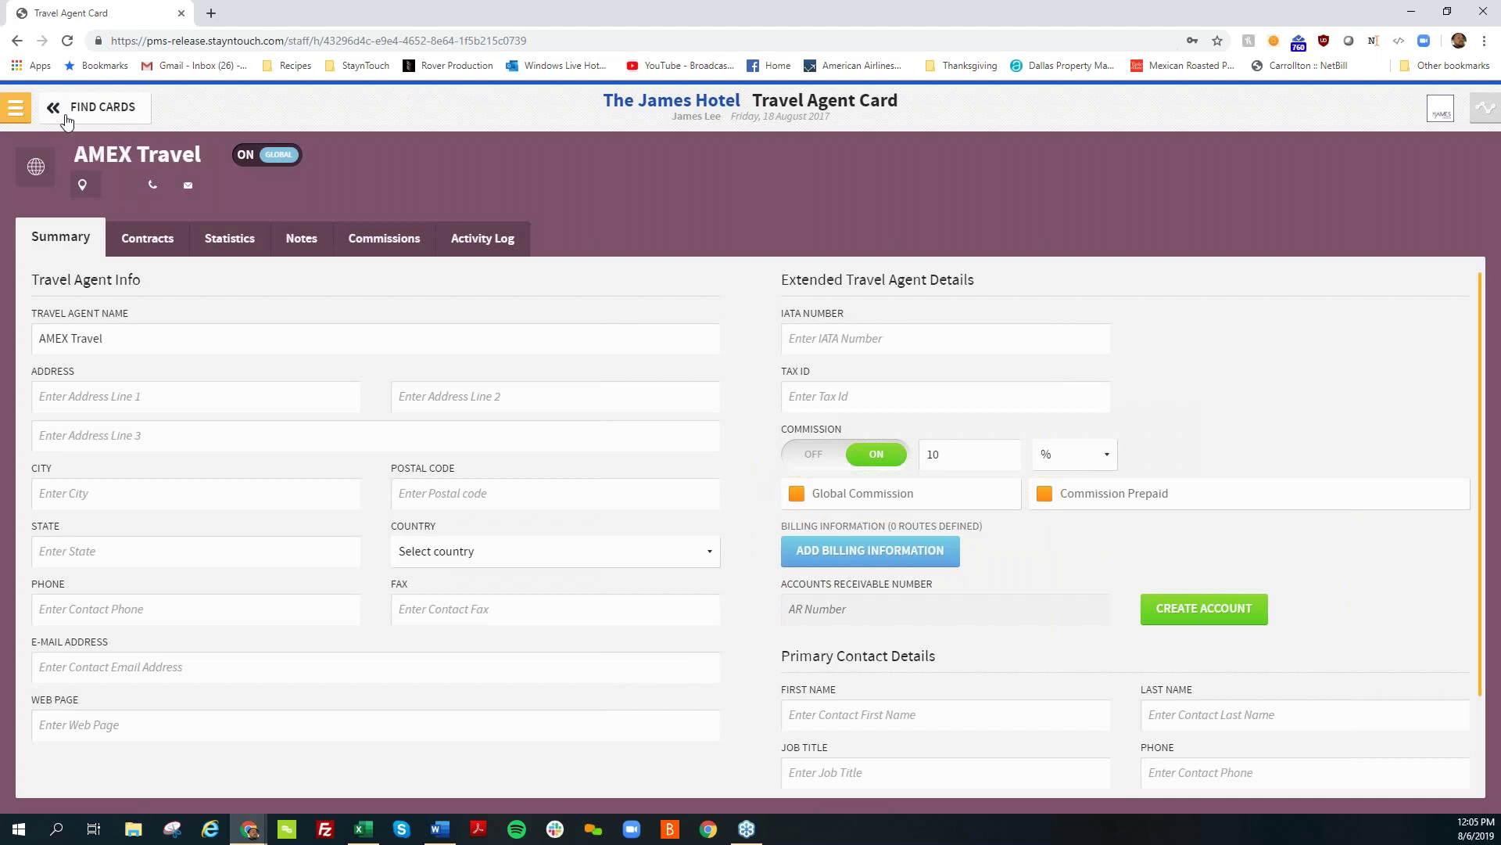
click(67, 120)
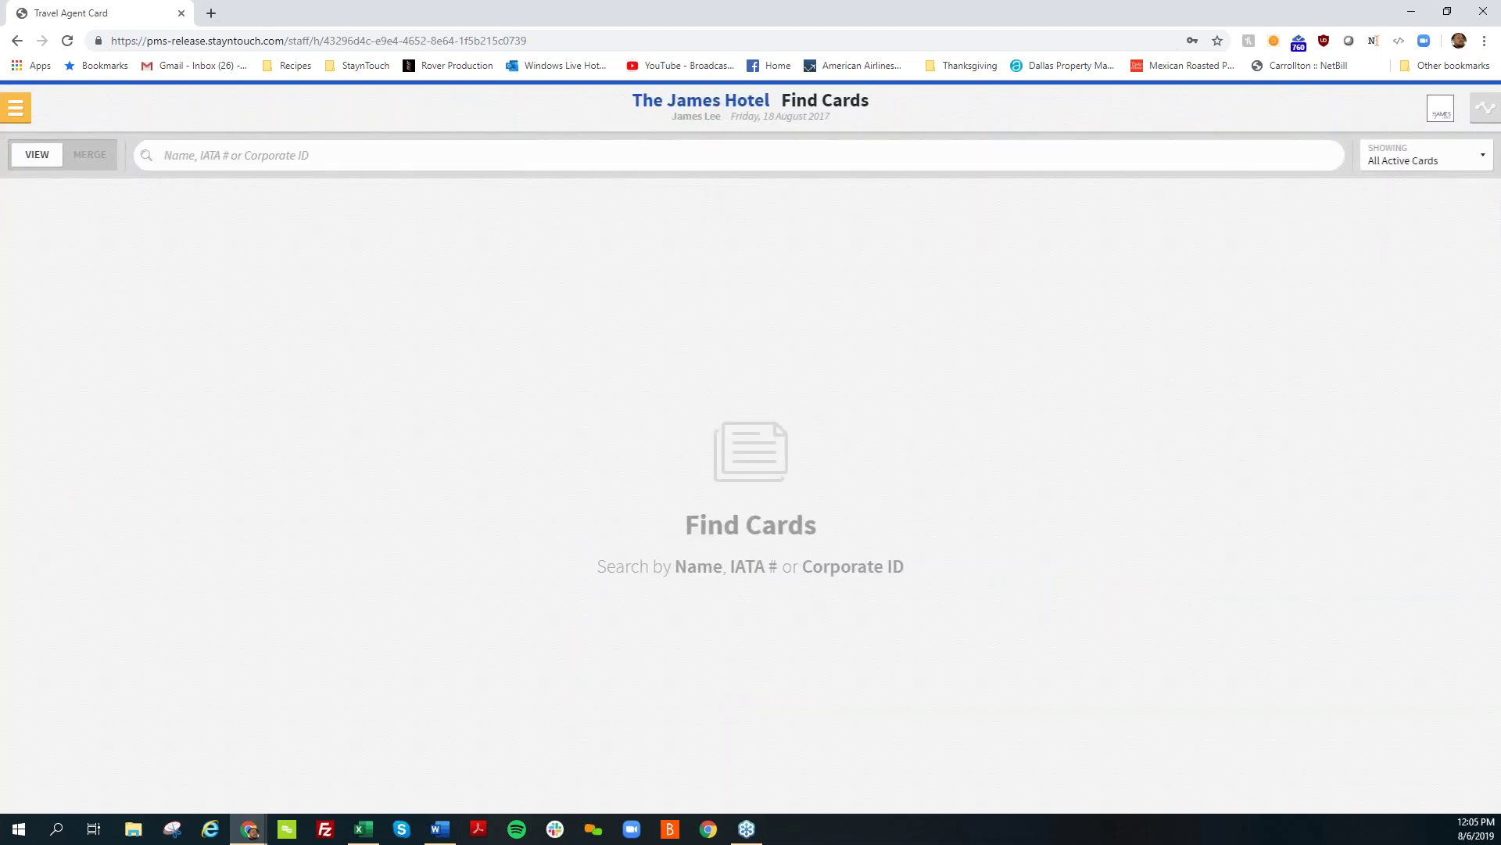
Step: Go to hotel admin Settings > Reservations > Reservation Types for The James Hotel
click(15, 107)
click(147, 743)
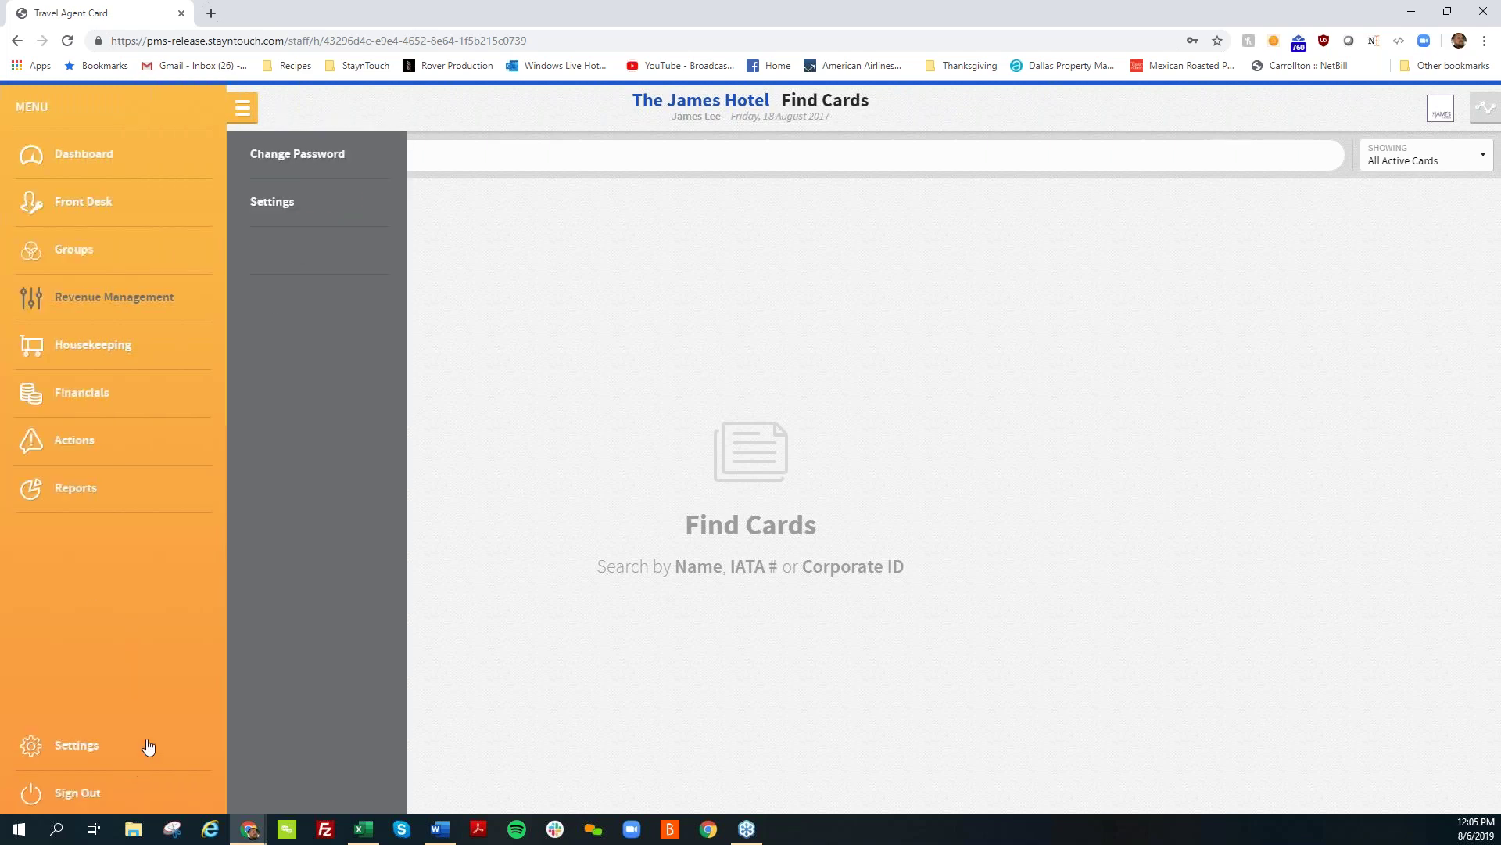
click(297, 224)
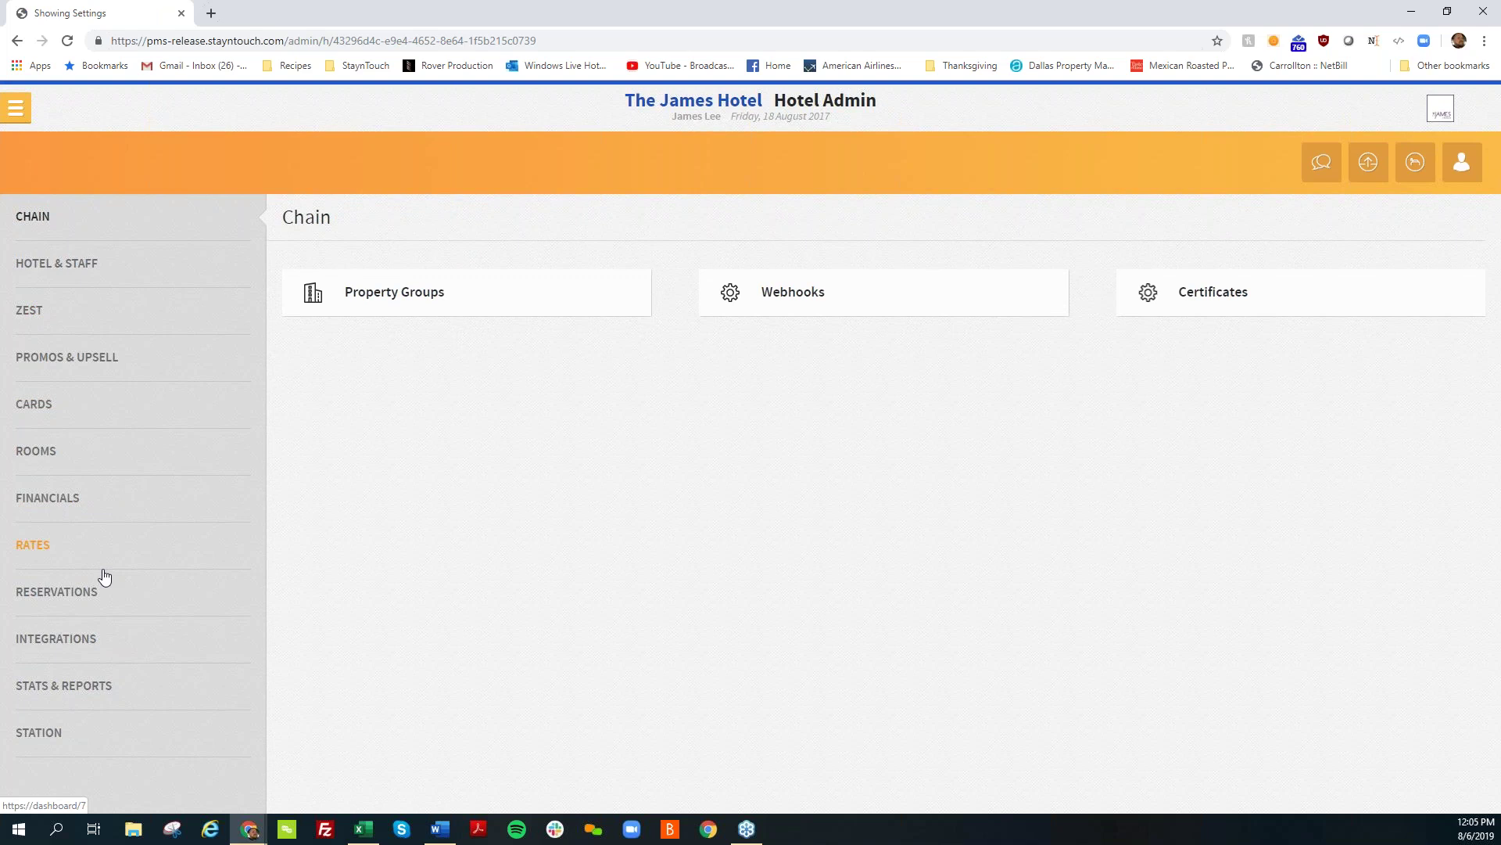
click(103, 590)
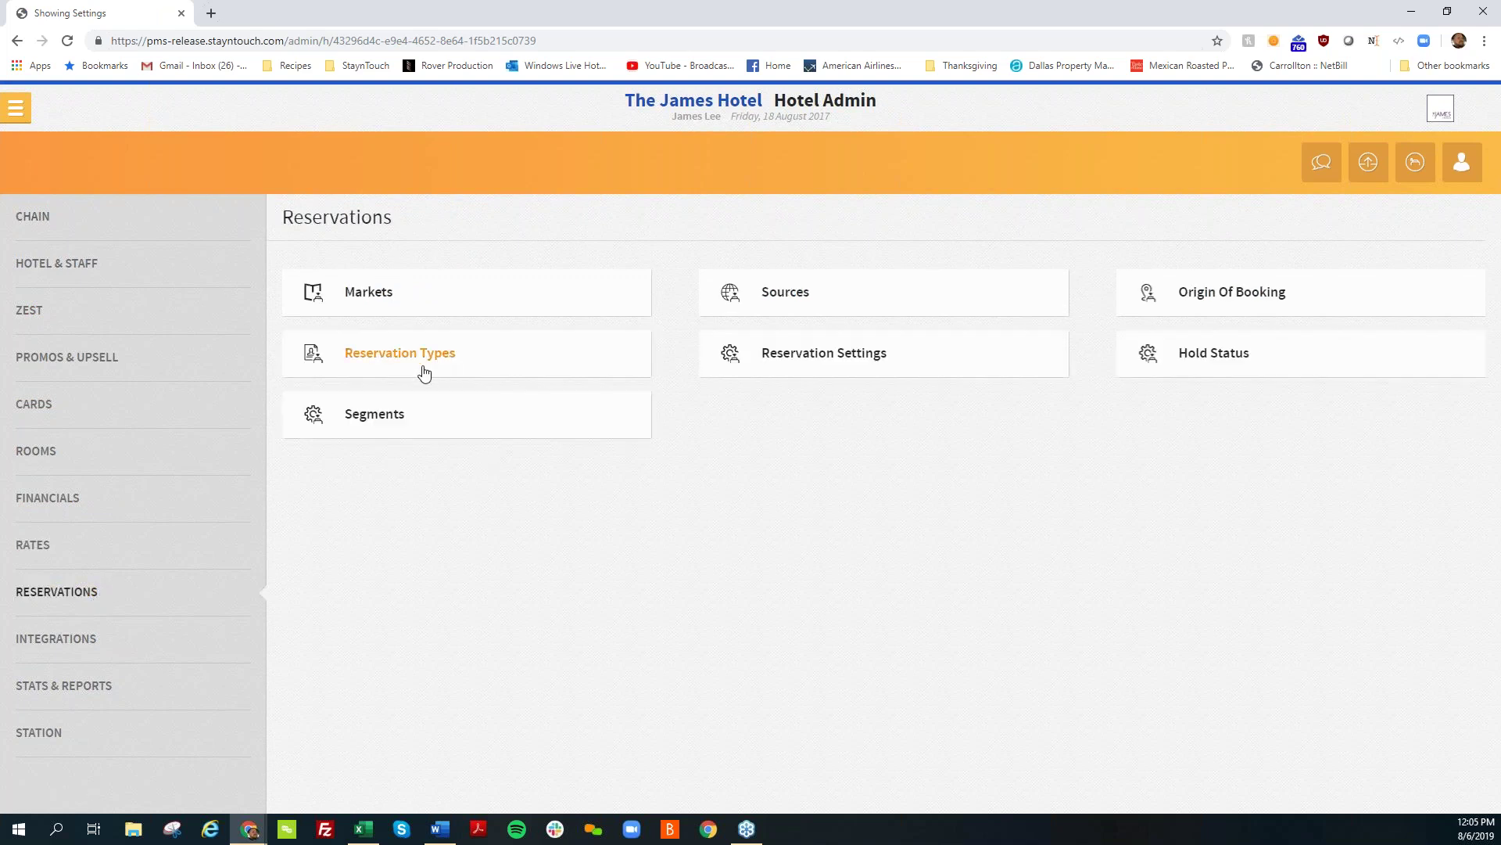
click(425, 369)
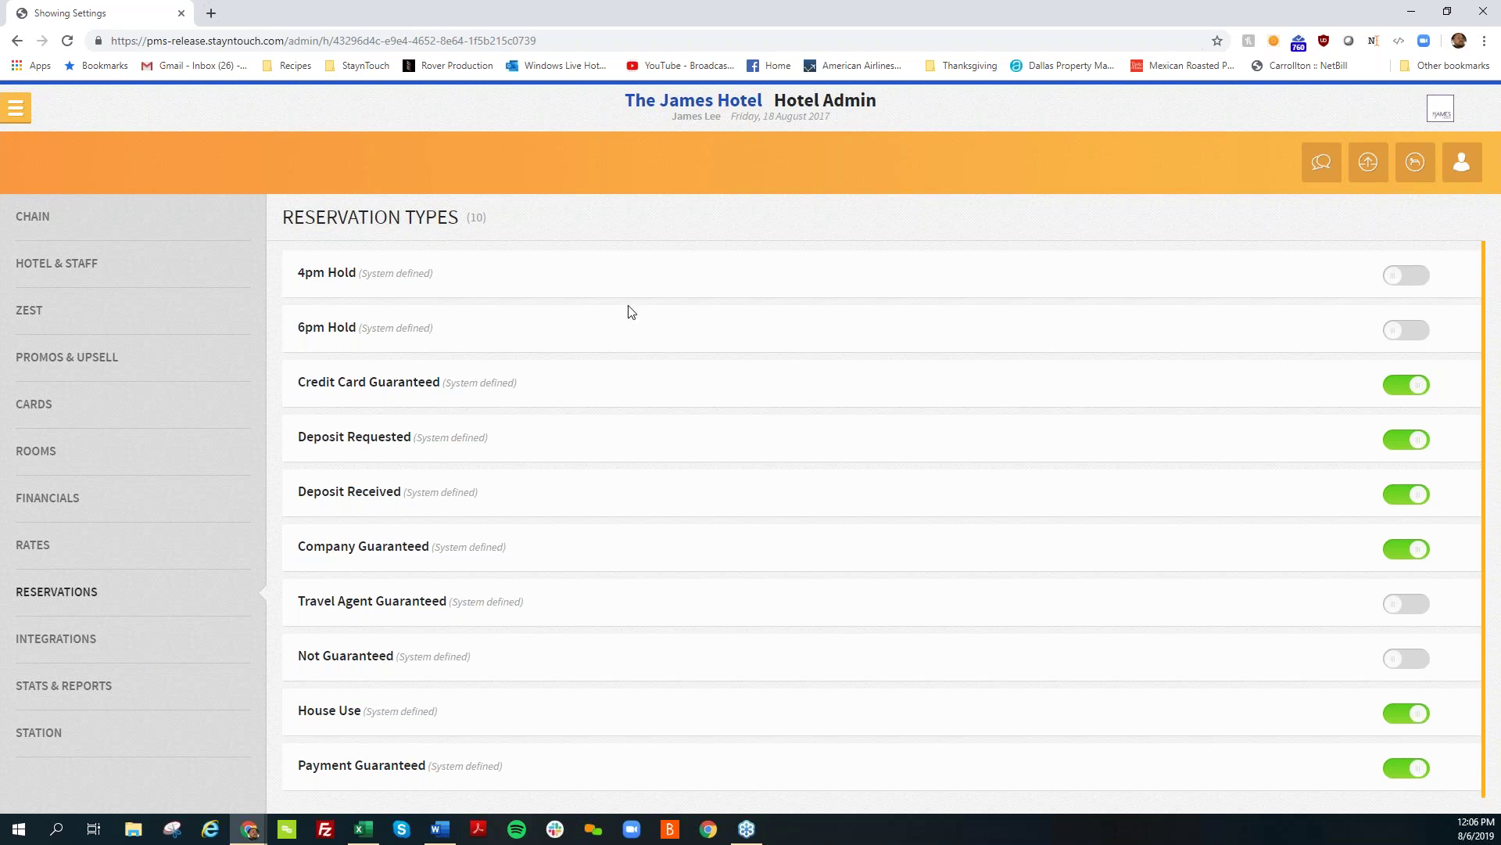
click(17, 114)
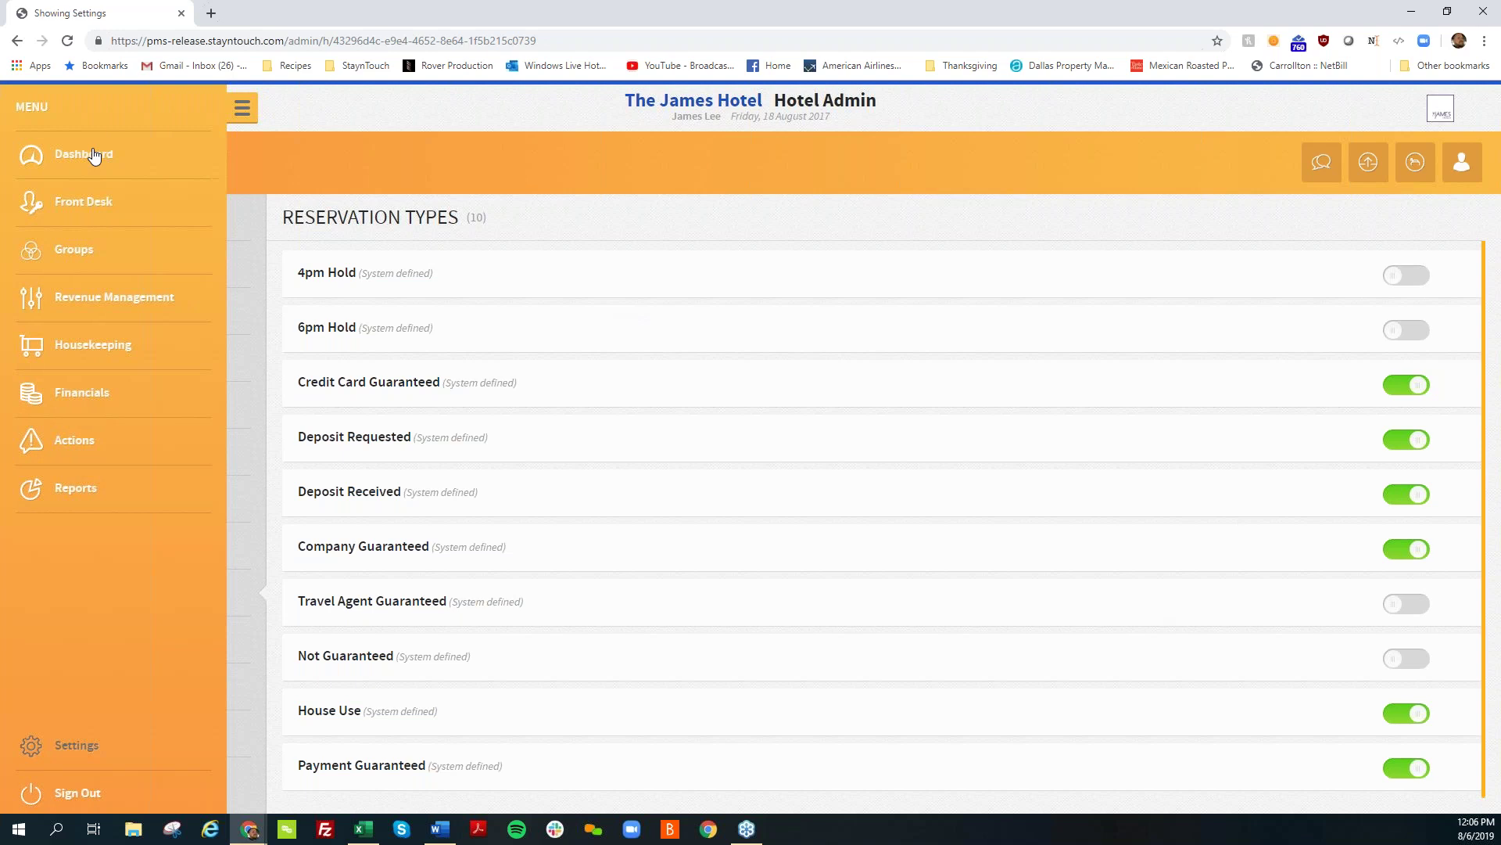
Step: Go from the dashboard through Reports to the scheduled exports list and start a new export schedule
click(94, 155)
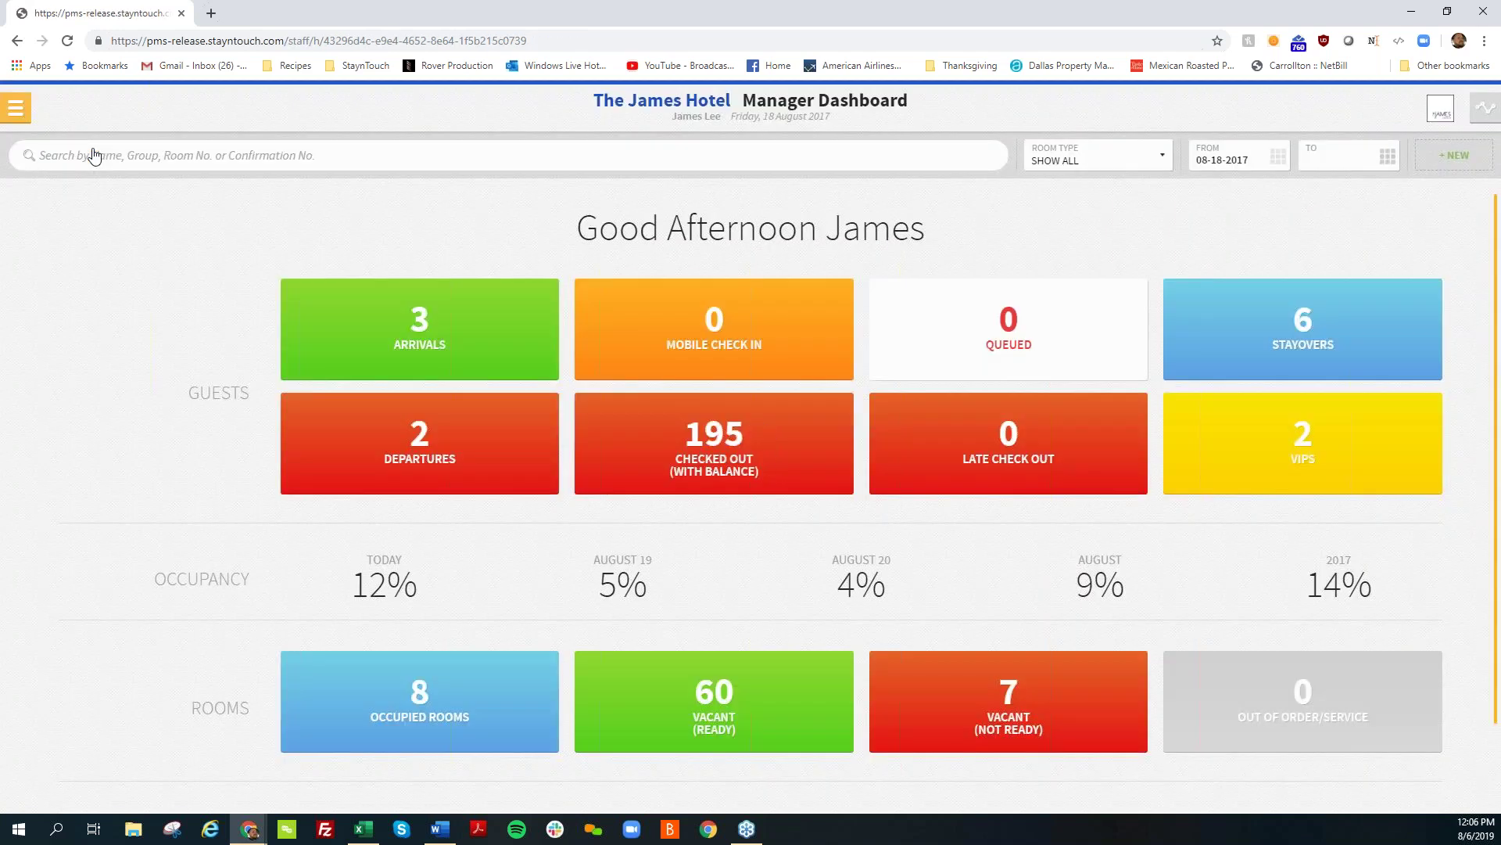
click(16, 112)
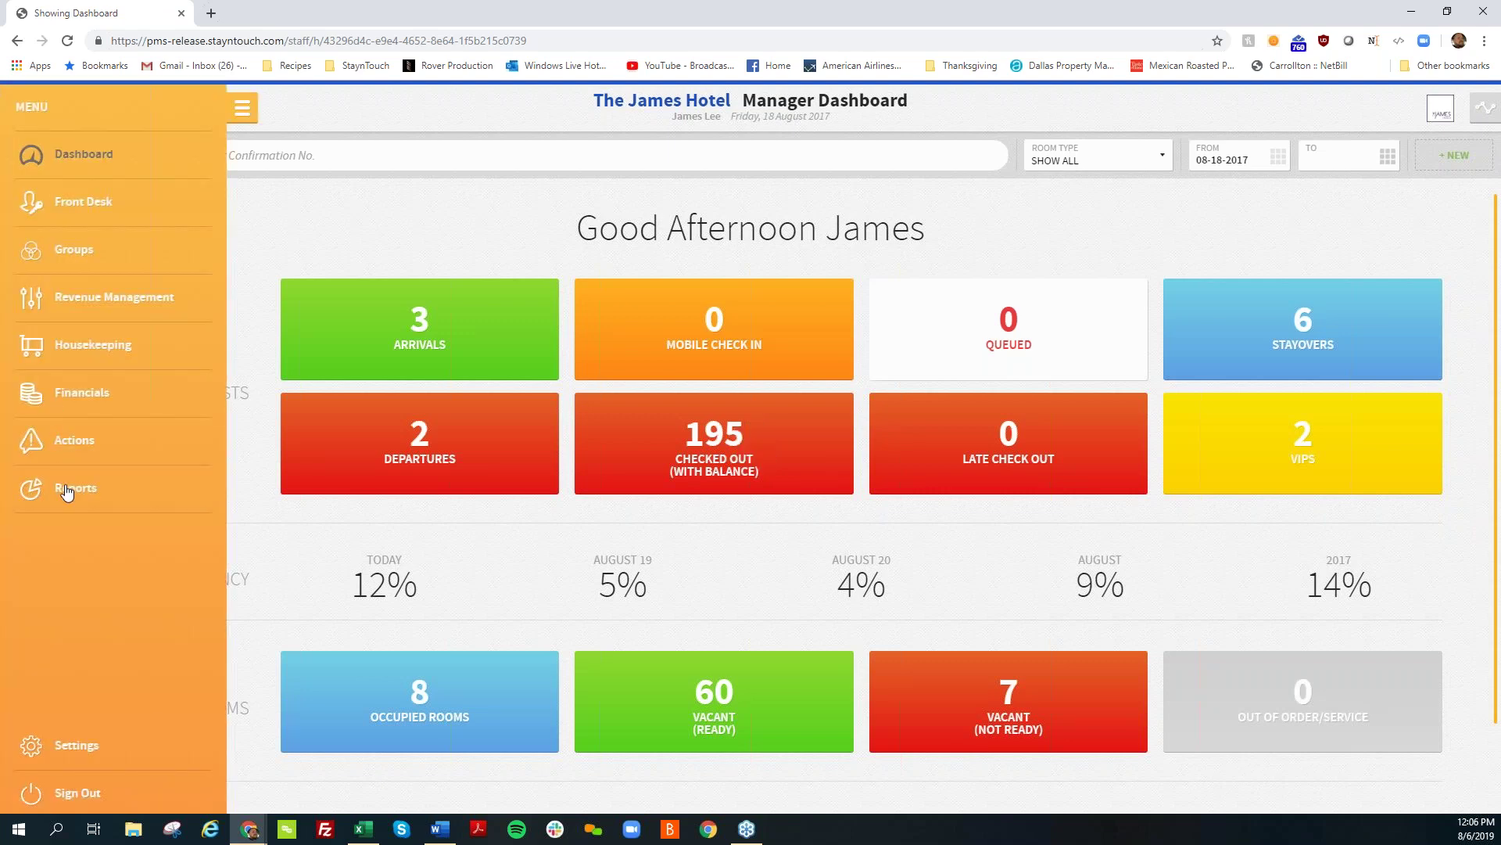
click(66, 491)
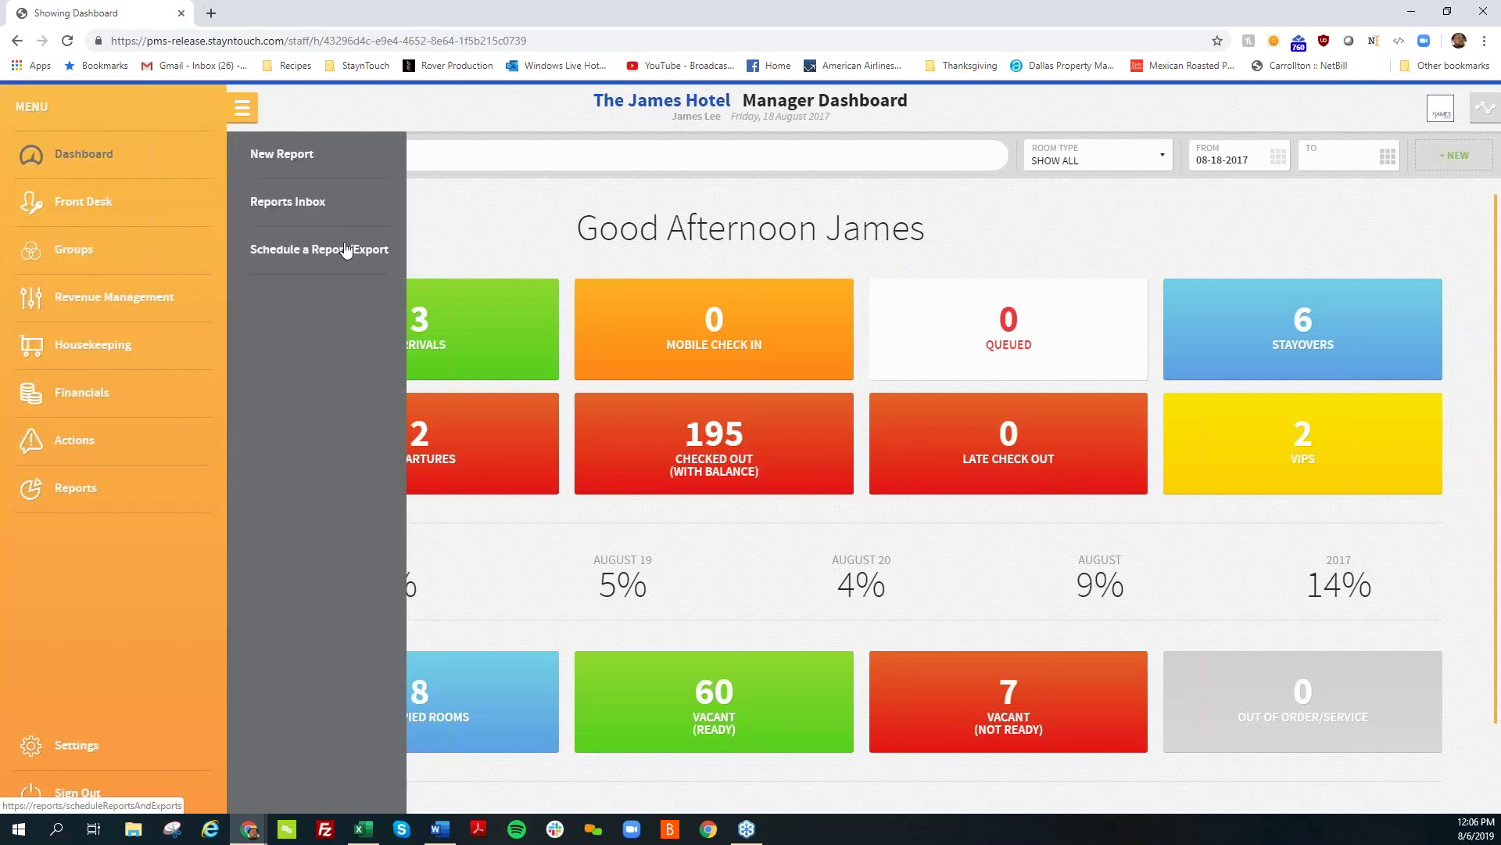
click(346, 250)
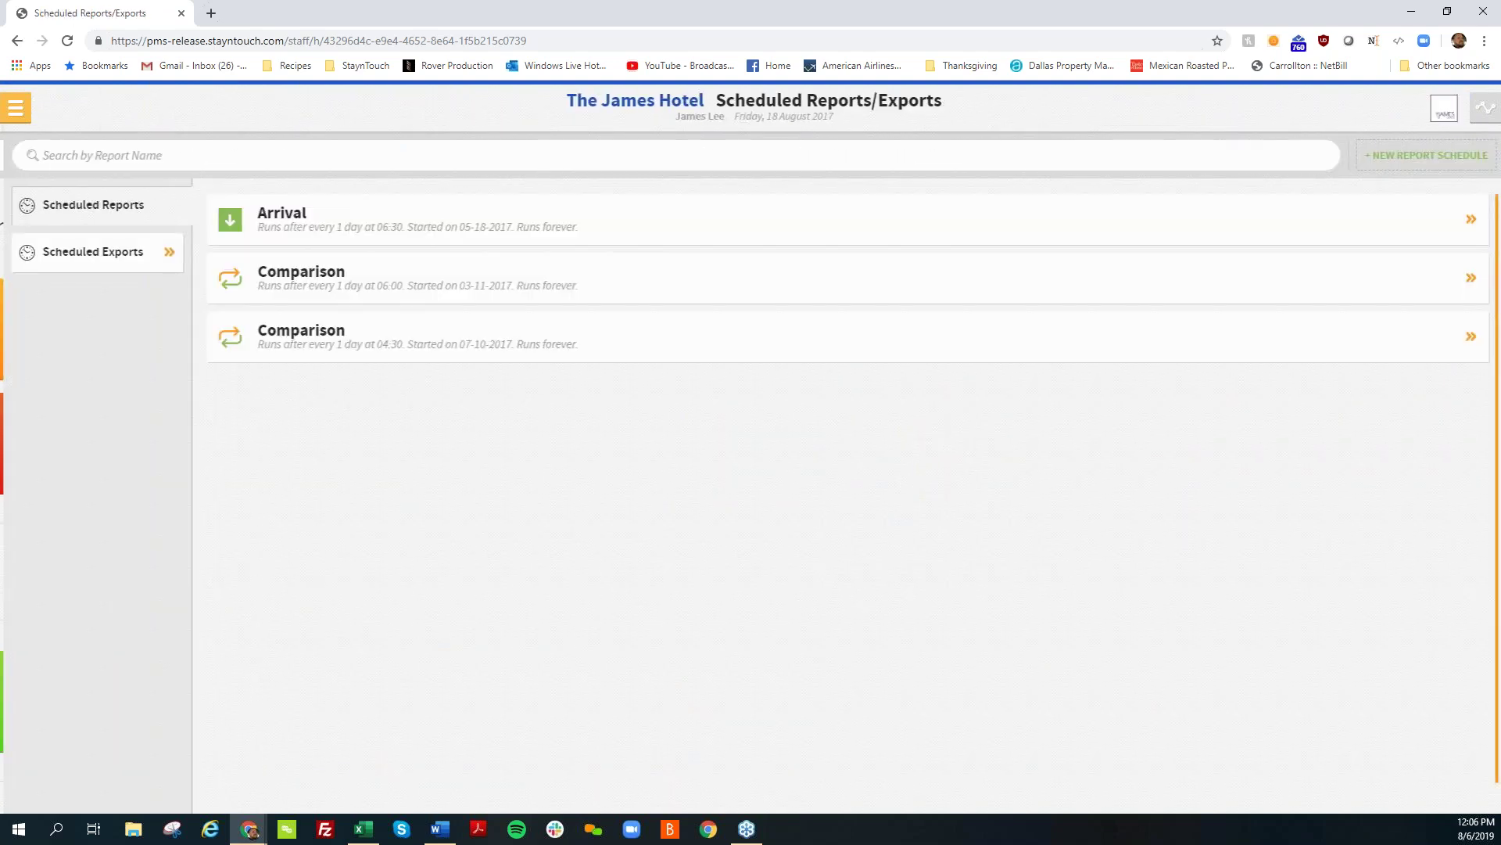
click(137, 253)
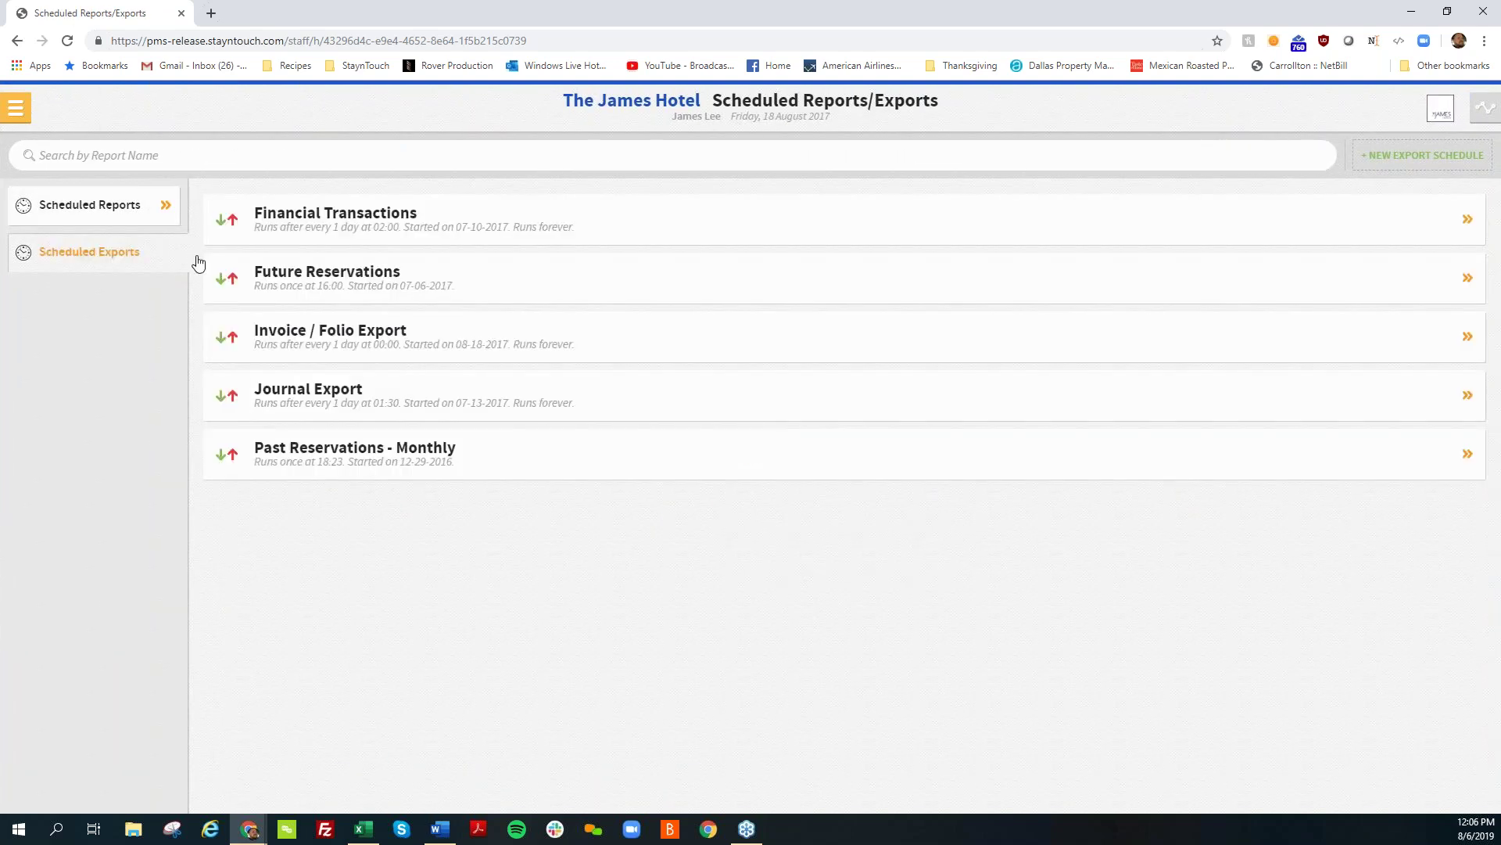
click(1382, 163)
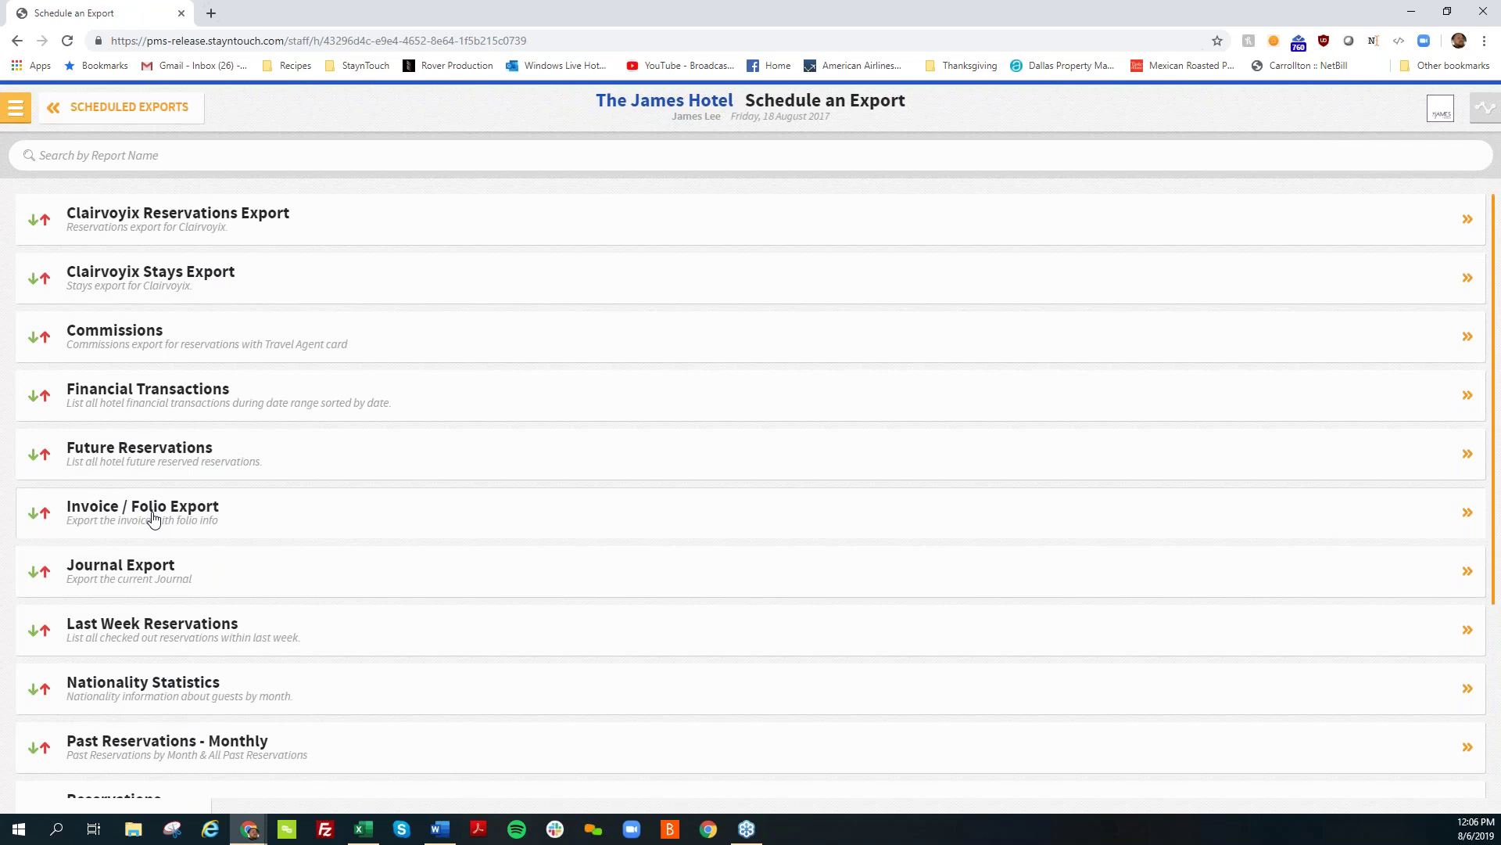
Step: Choose the Invoice / Folio Export with a time period of Yesterday
click(154, 519)
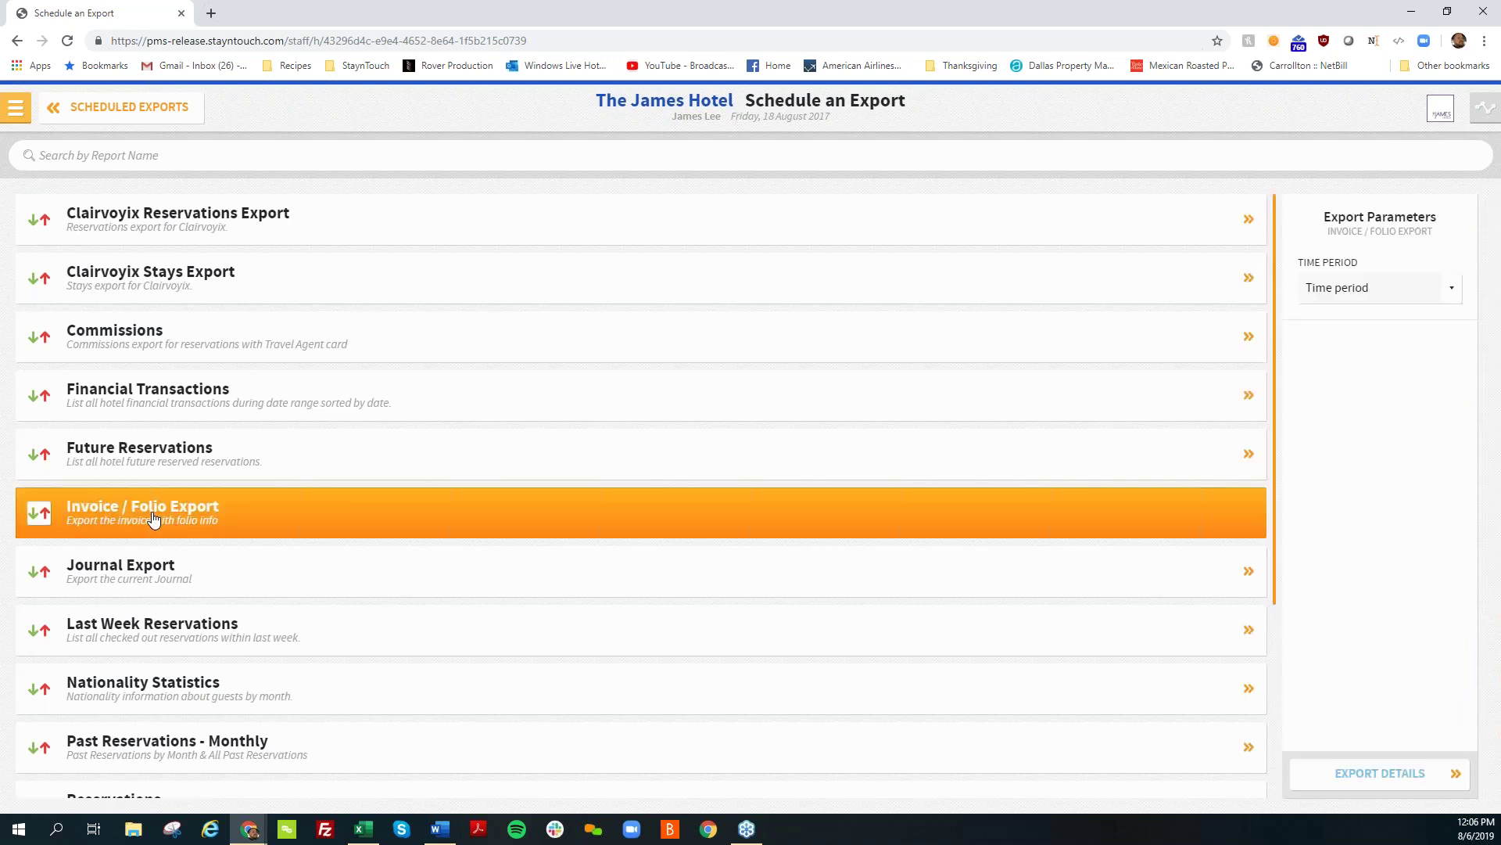
click(1399, 303)
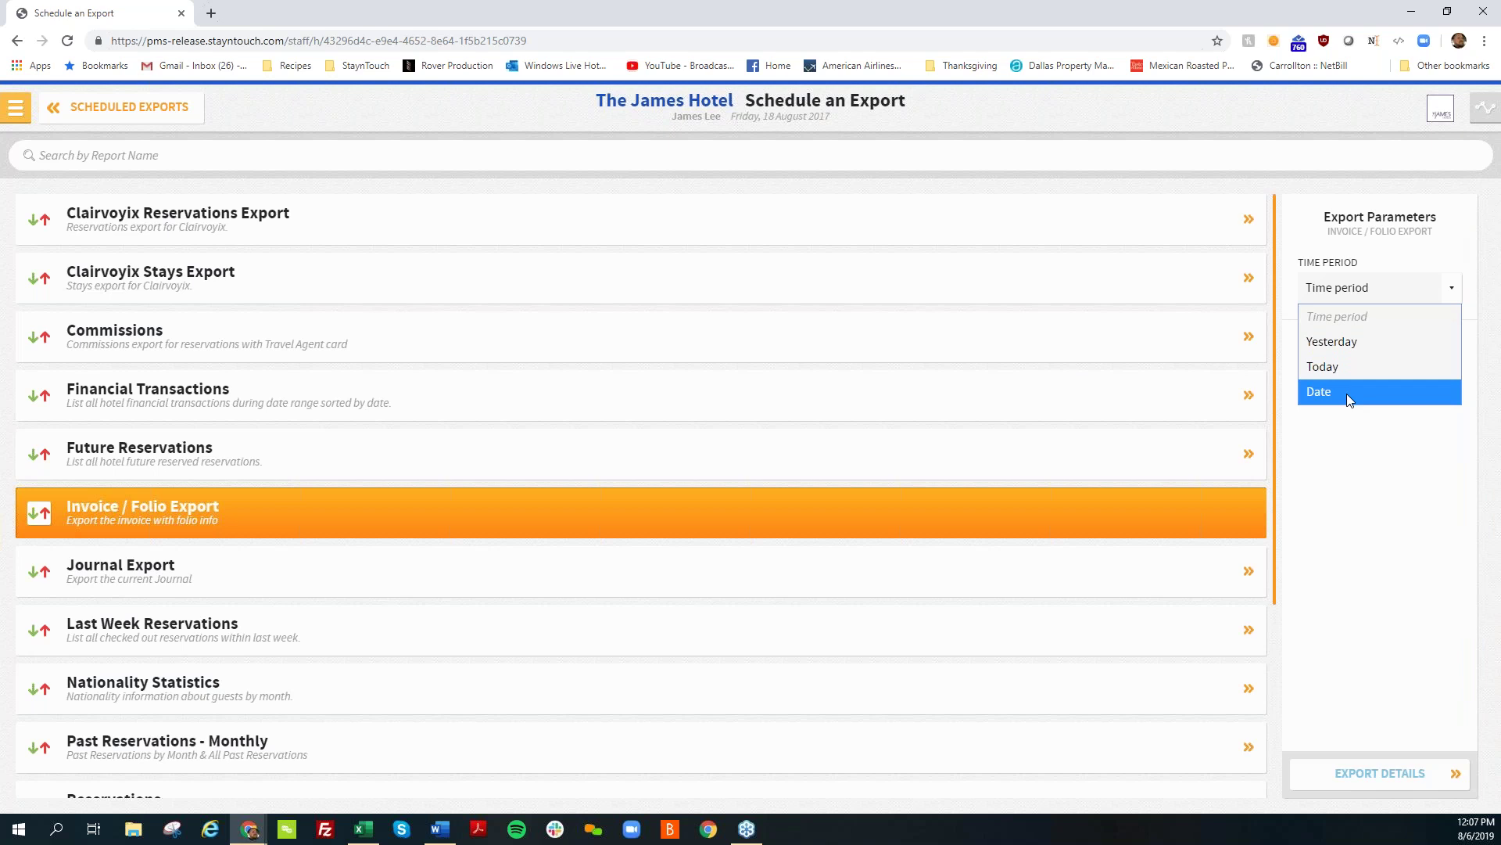
key(Up)
key(Up)
key(Return)
click(1374, 770)
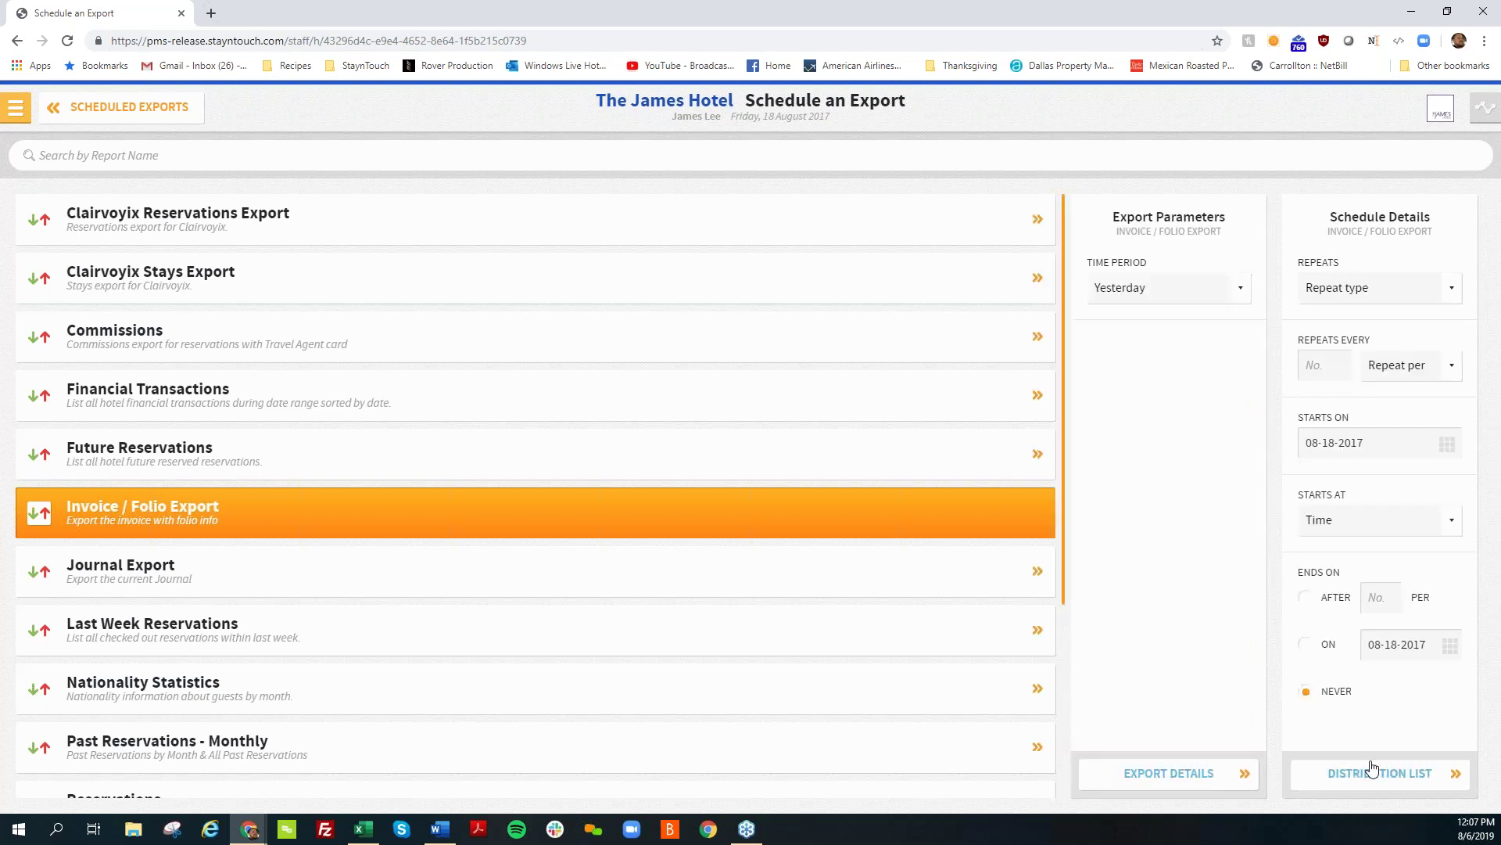
Step: Set the export to repeat weekly, starting at 06:00
click(1359, 289)
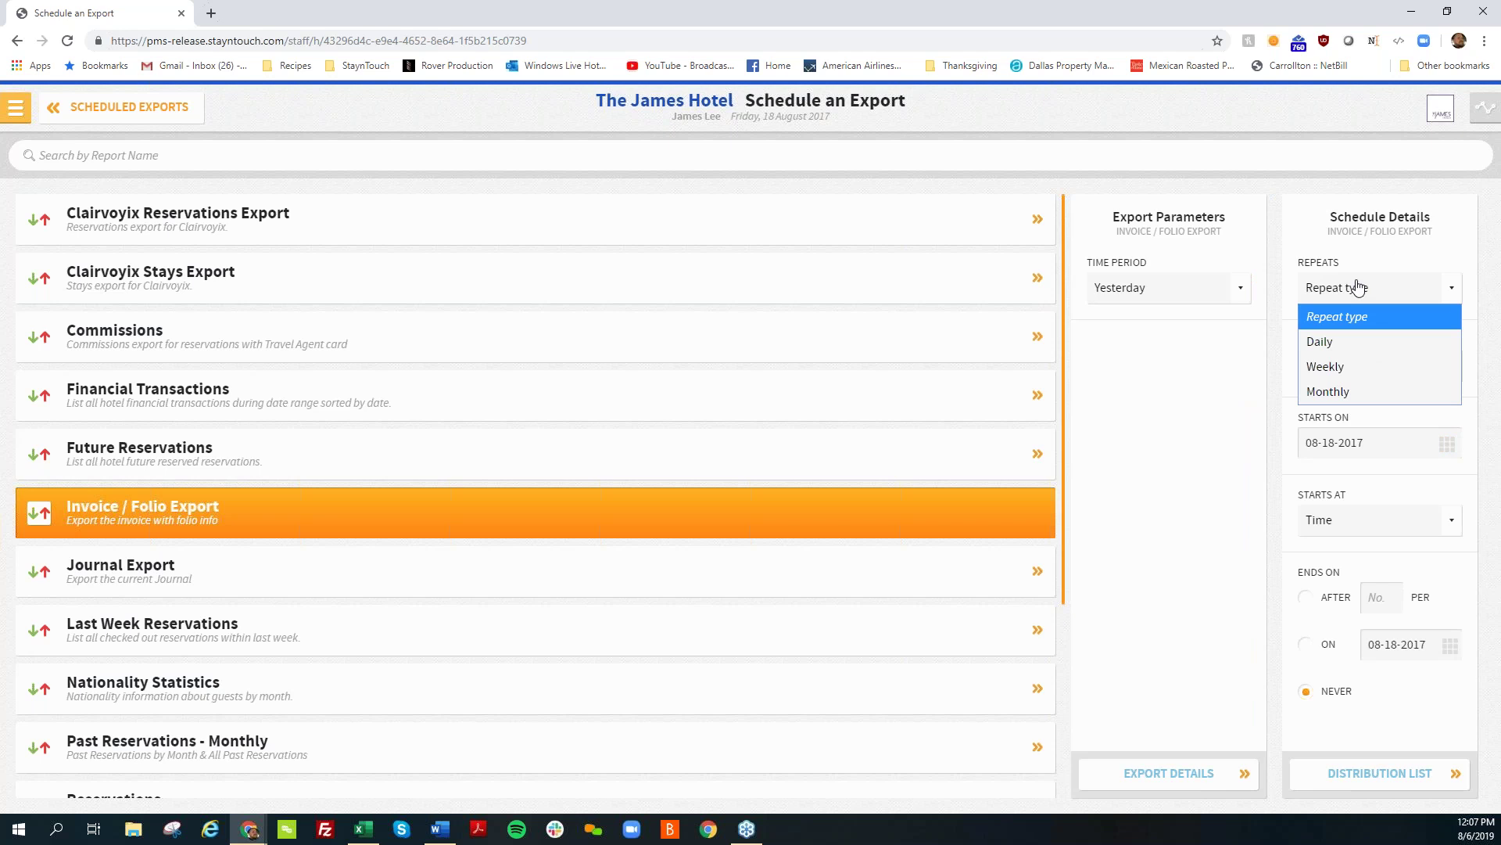
click(1365, 367)
click(1334, 372)
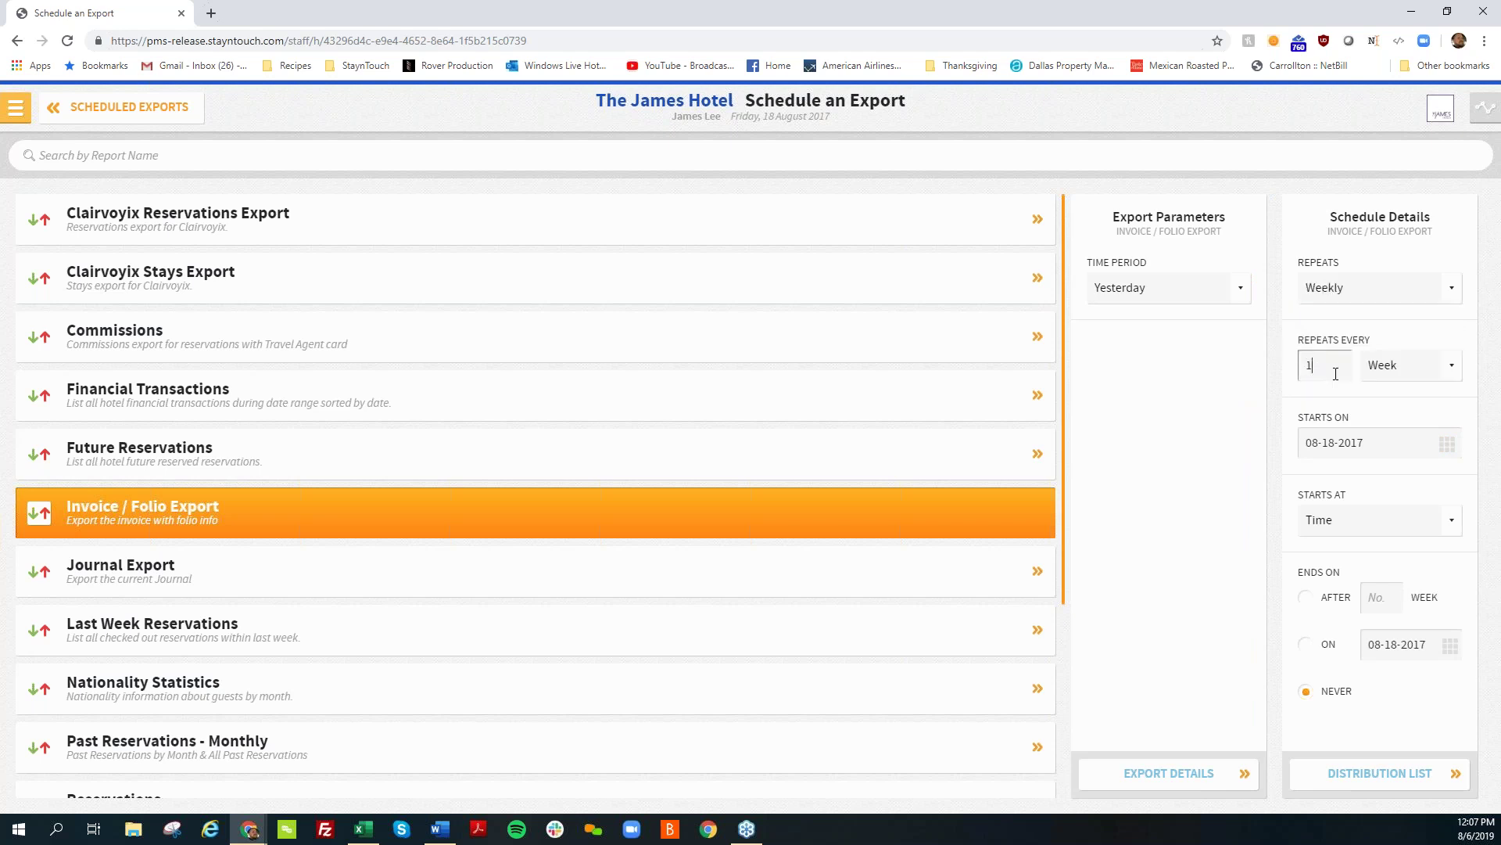
click(1379, 526)
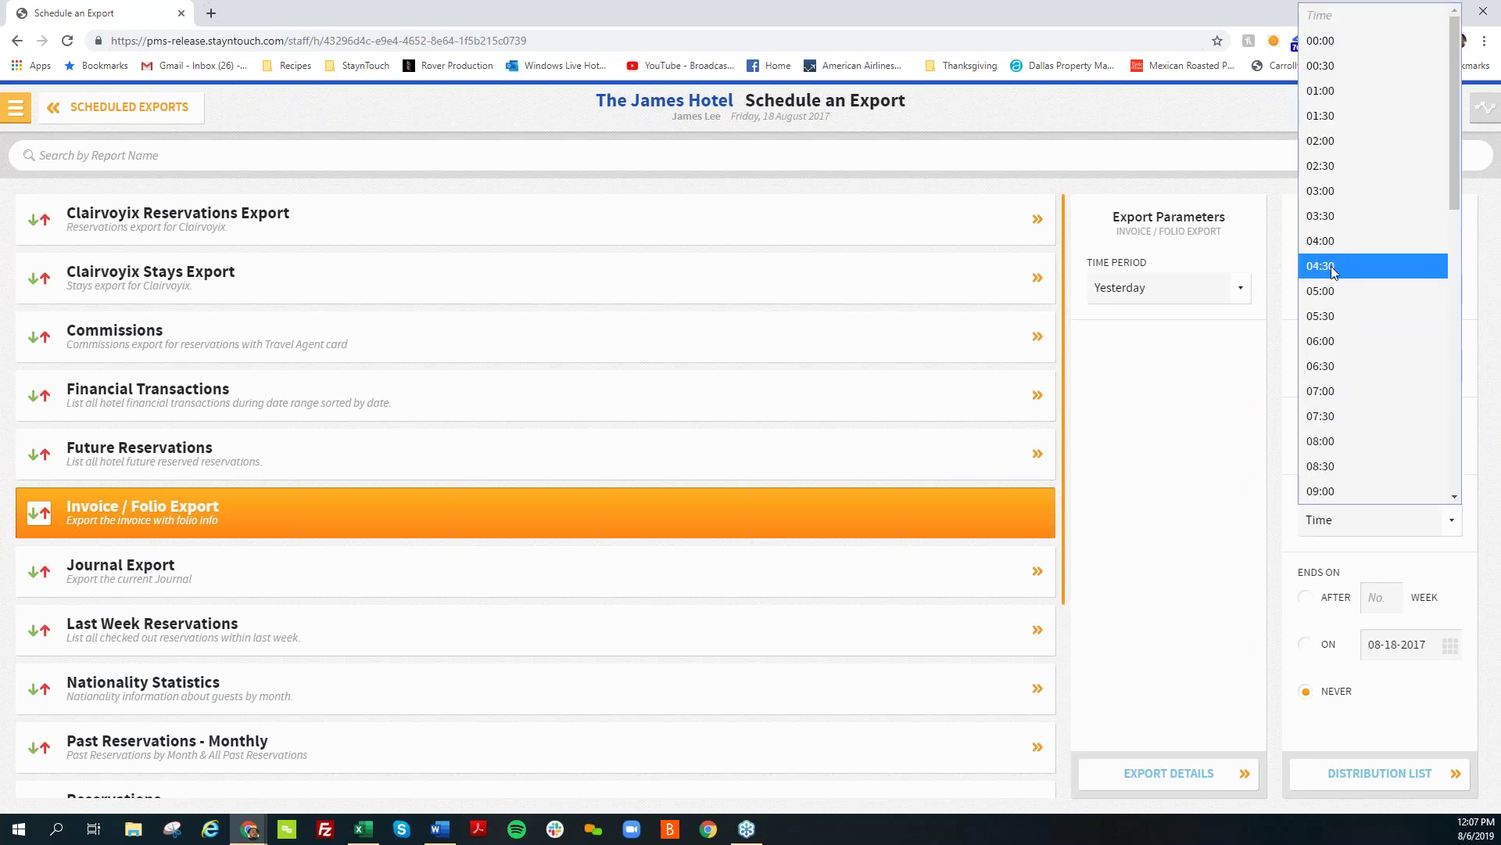
click(1339, 339)
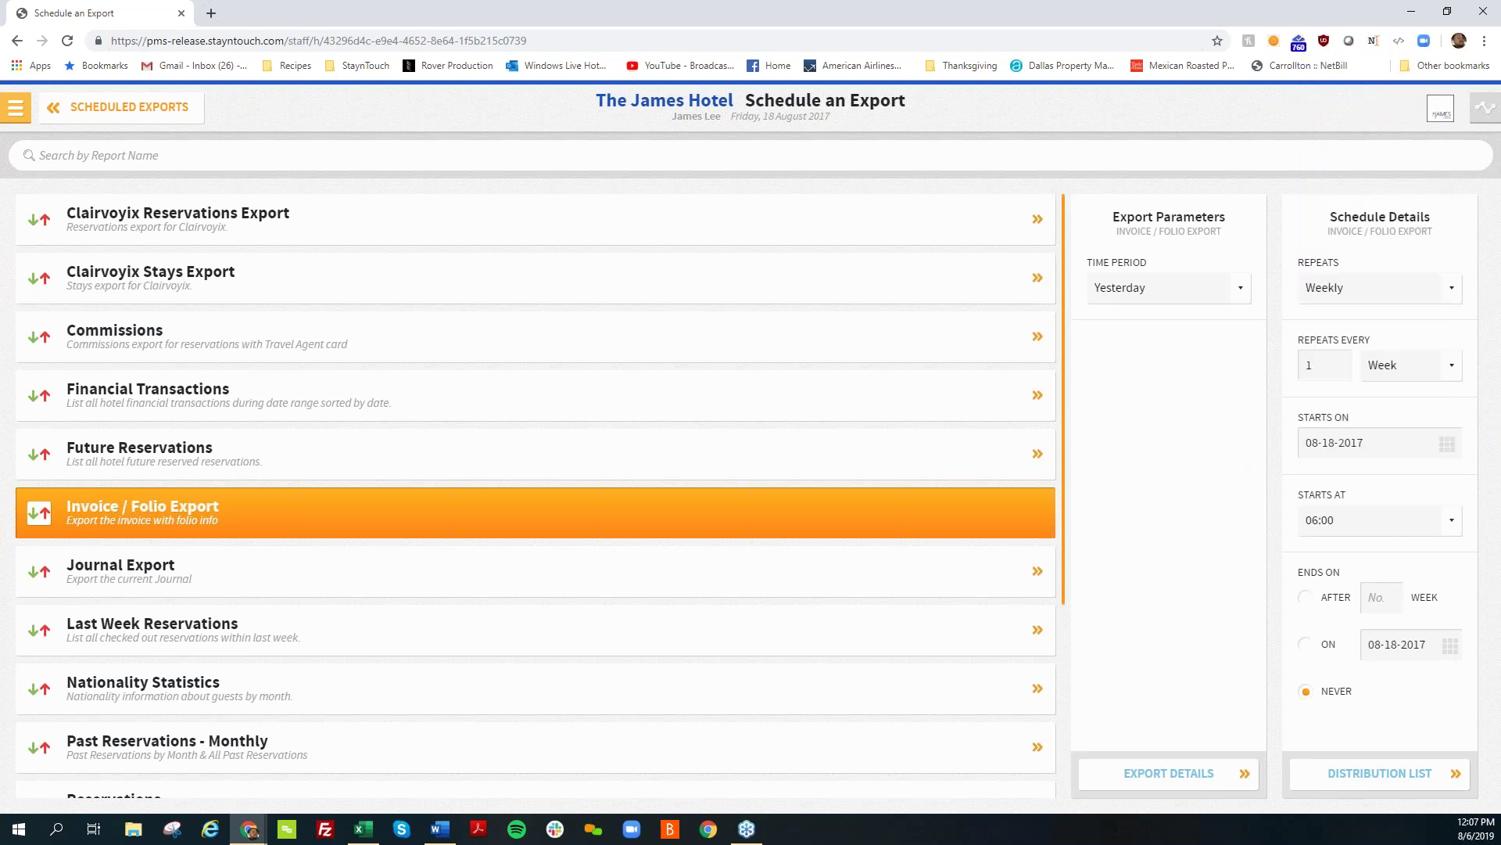
click(1407, 786)
Step: Deliver the export by Email to one recipient address and create the schedule
click(1339, 289)
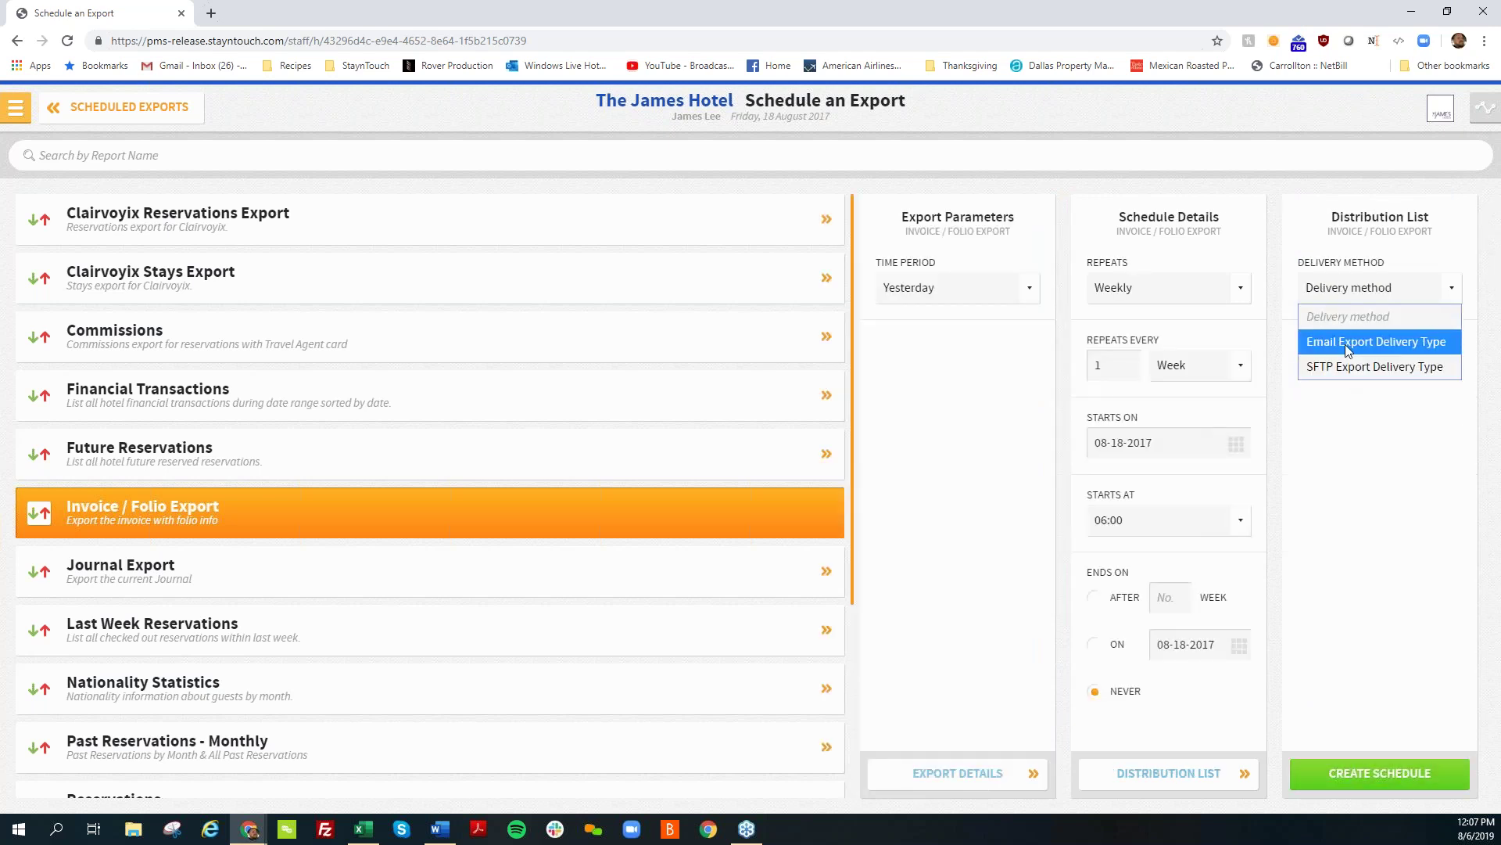
click(1347, 346)
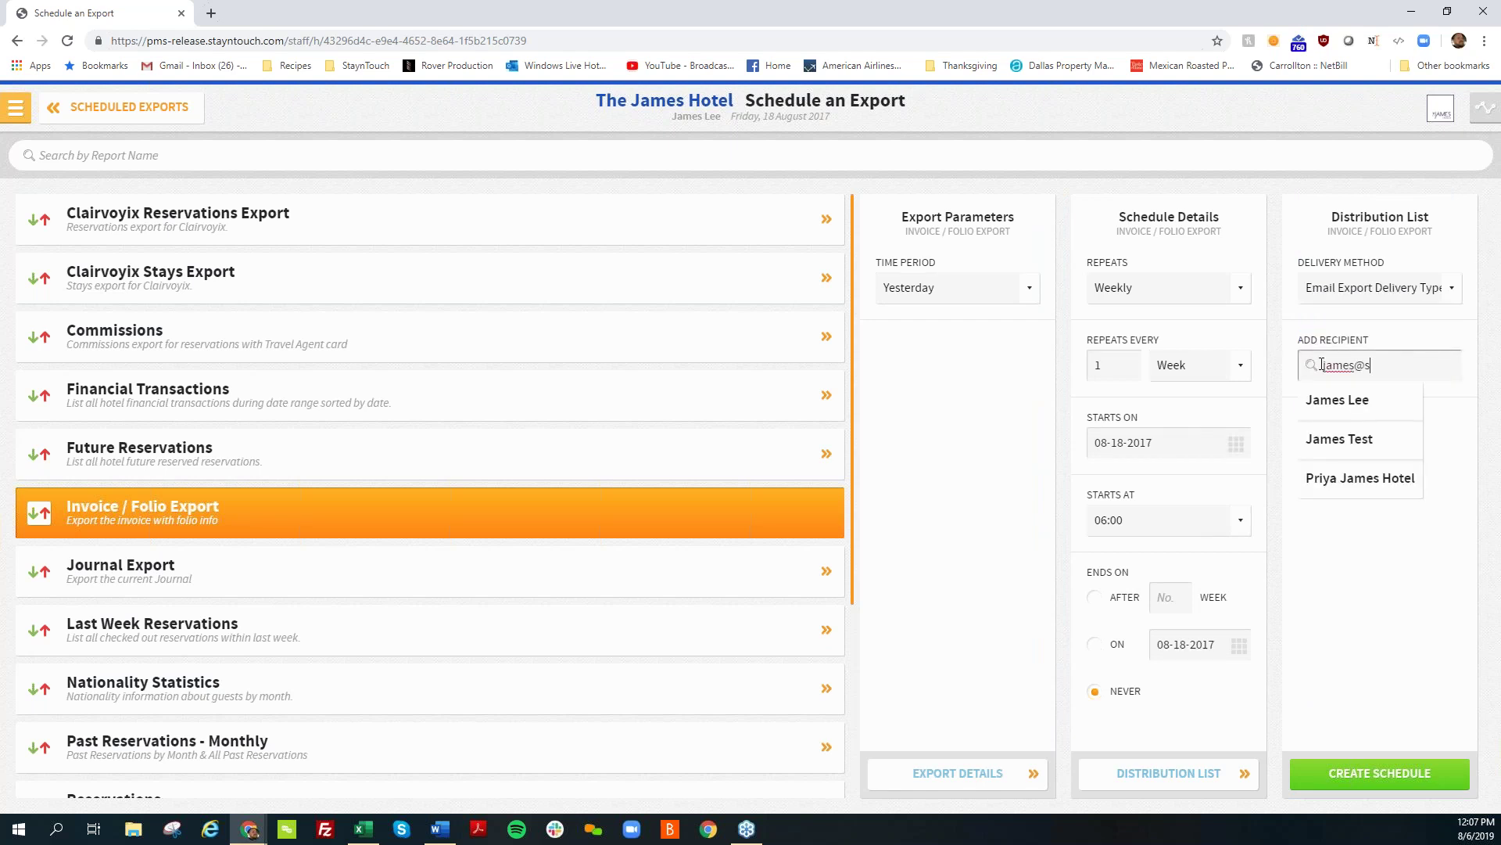
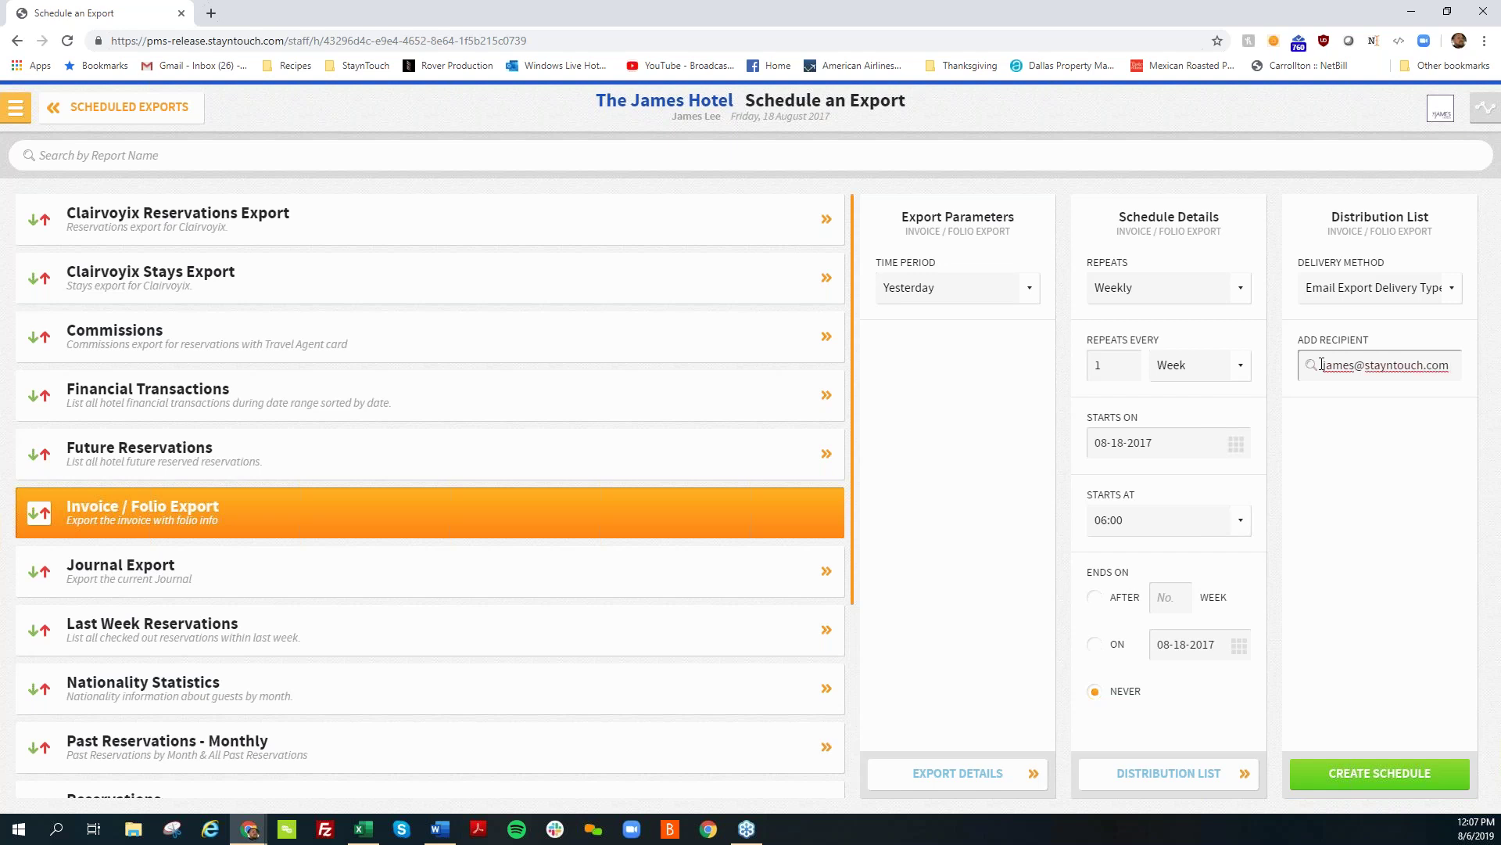
key(Return)
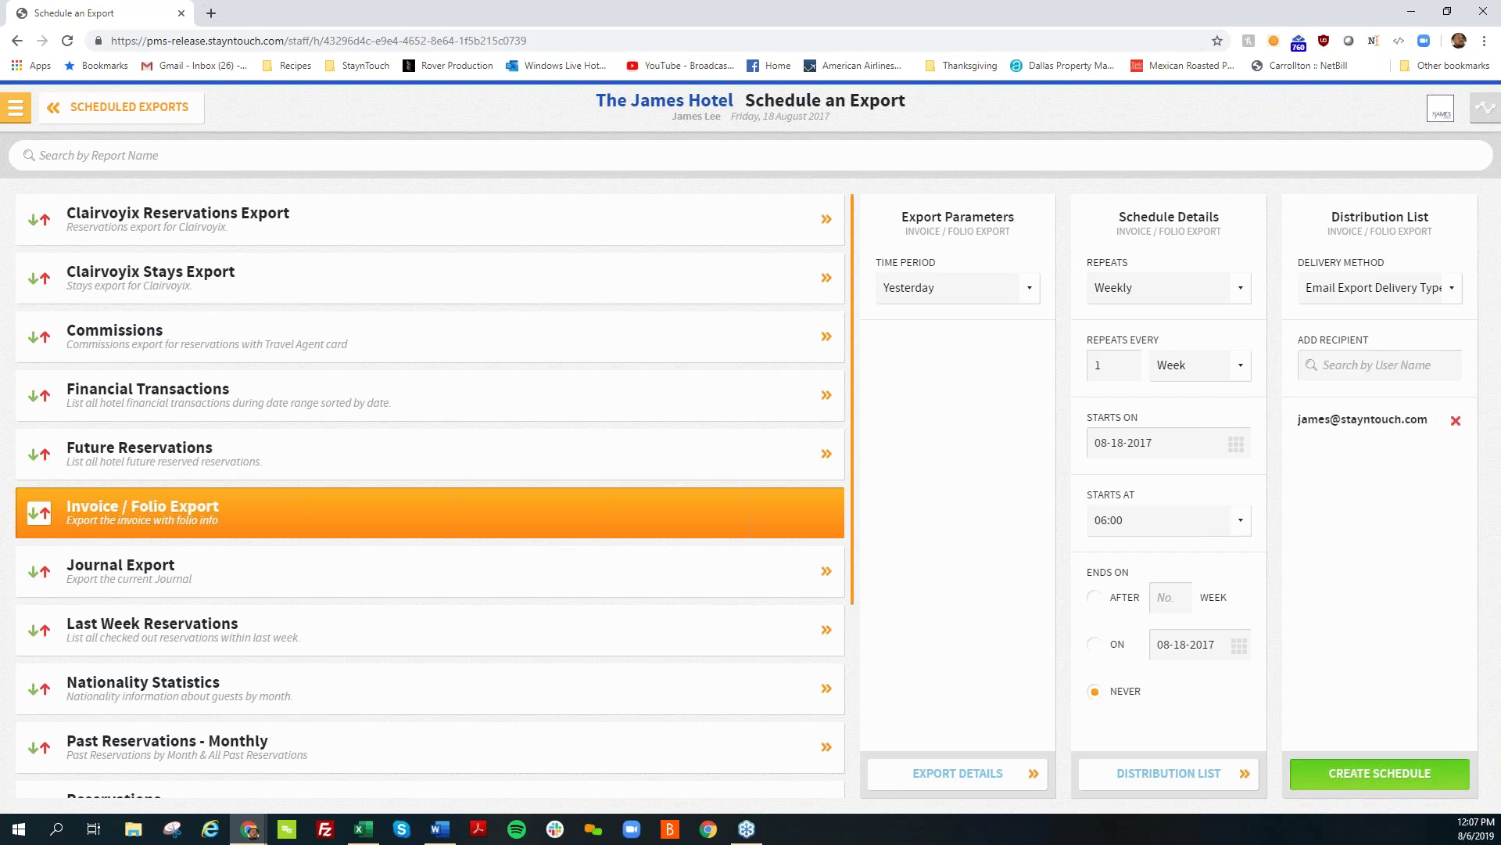
click(1380, 773)
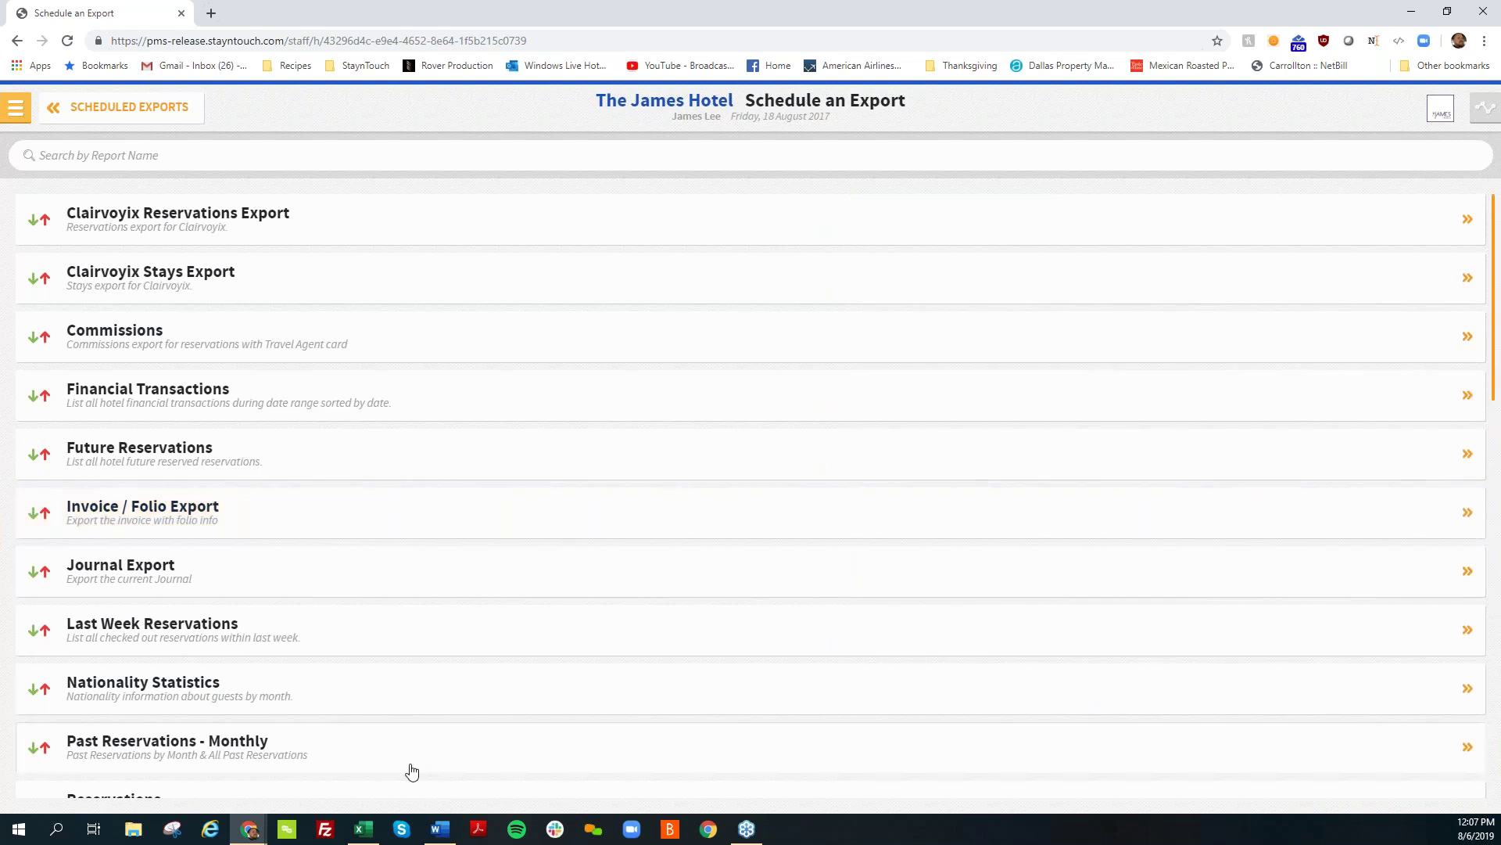
mouse_move(362, 840)
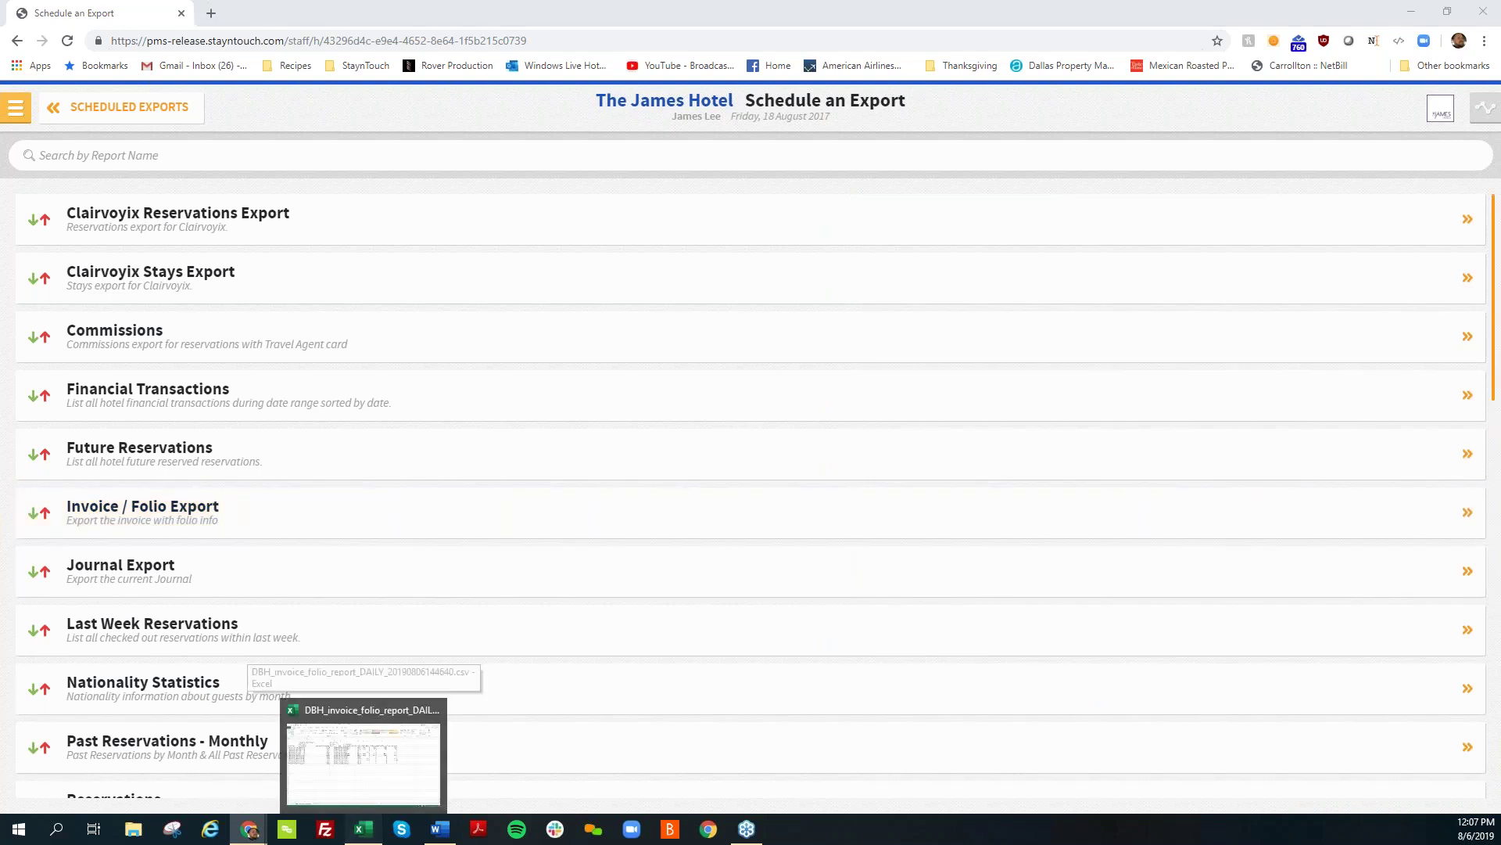
click(363, 841)
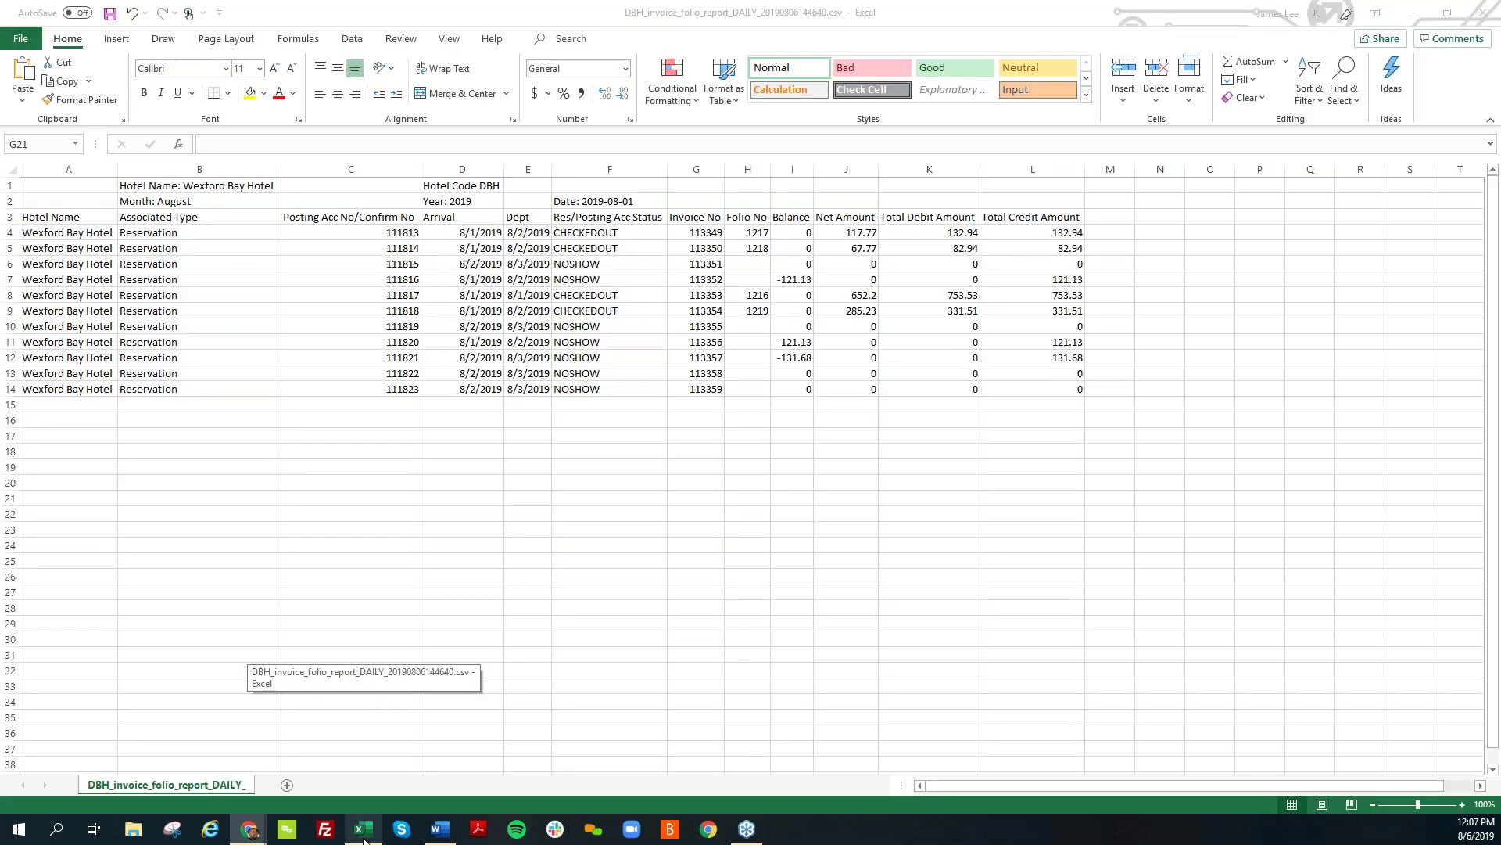
click(288, 594)
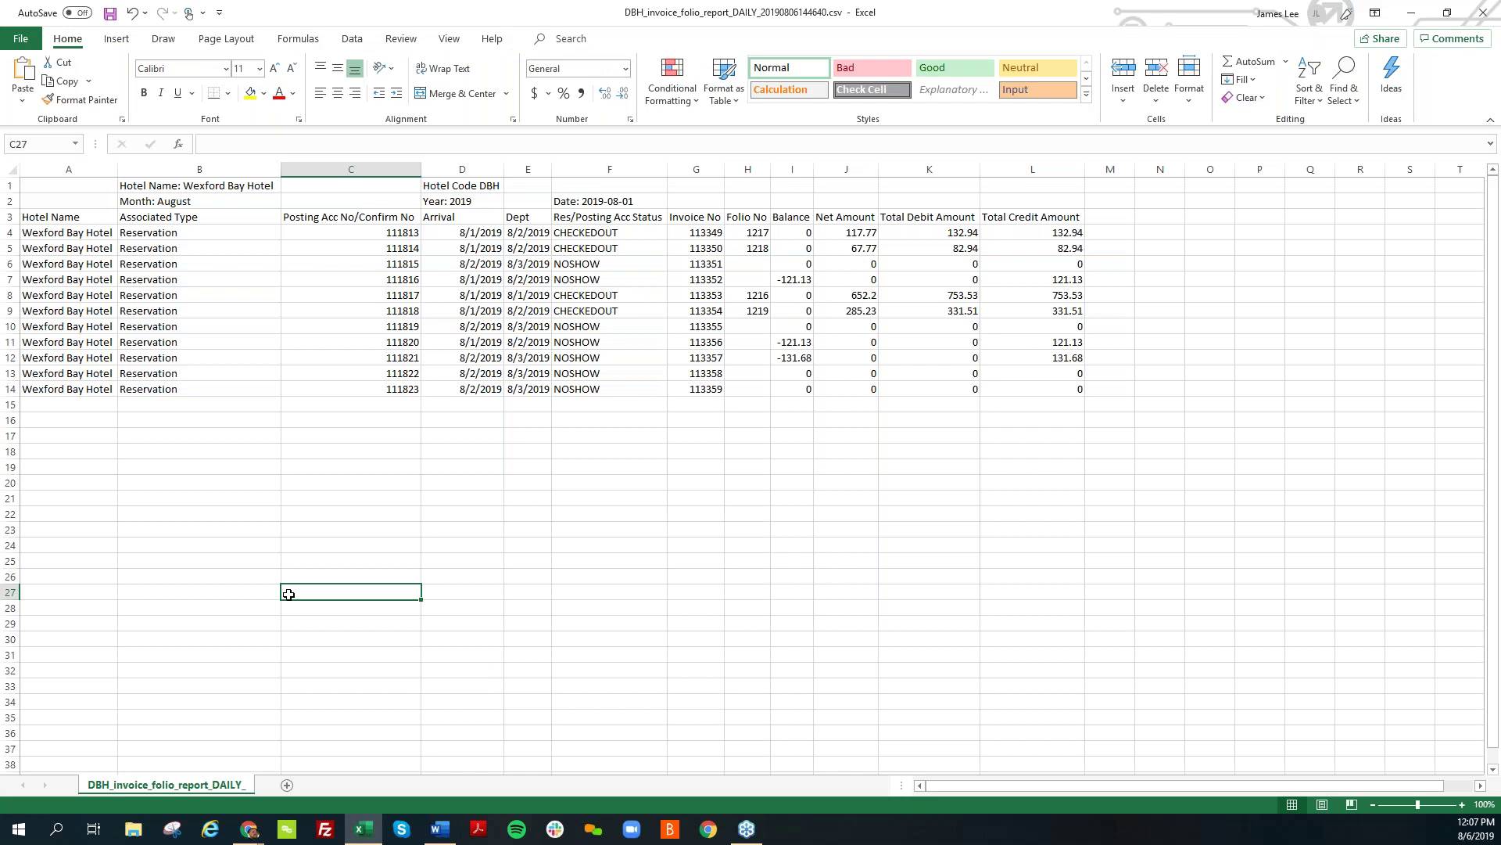
click(357, 266)
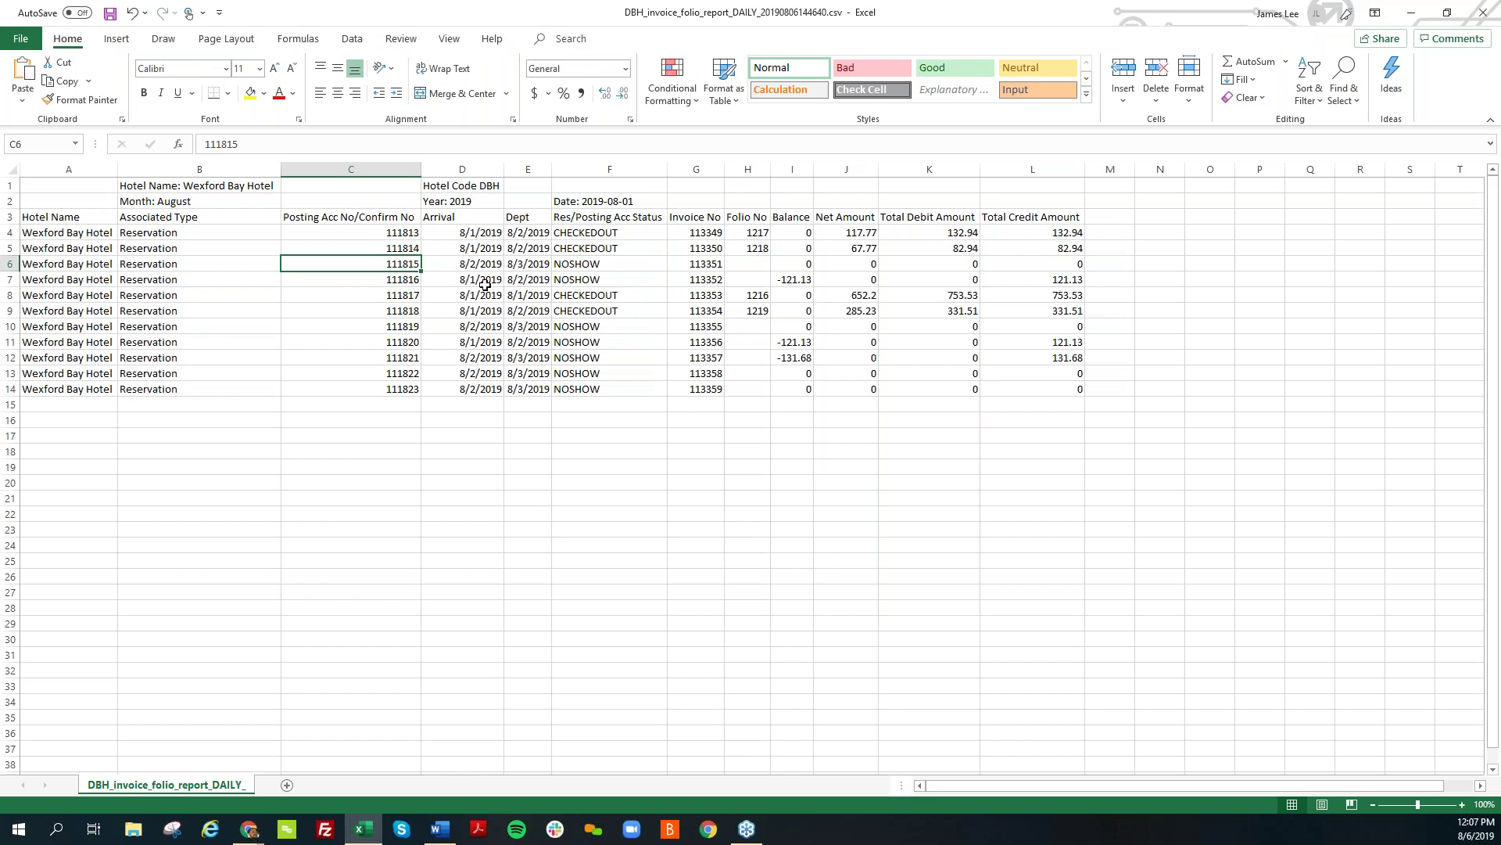
key(Right)
key(Right)
key(Right)
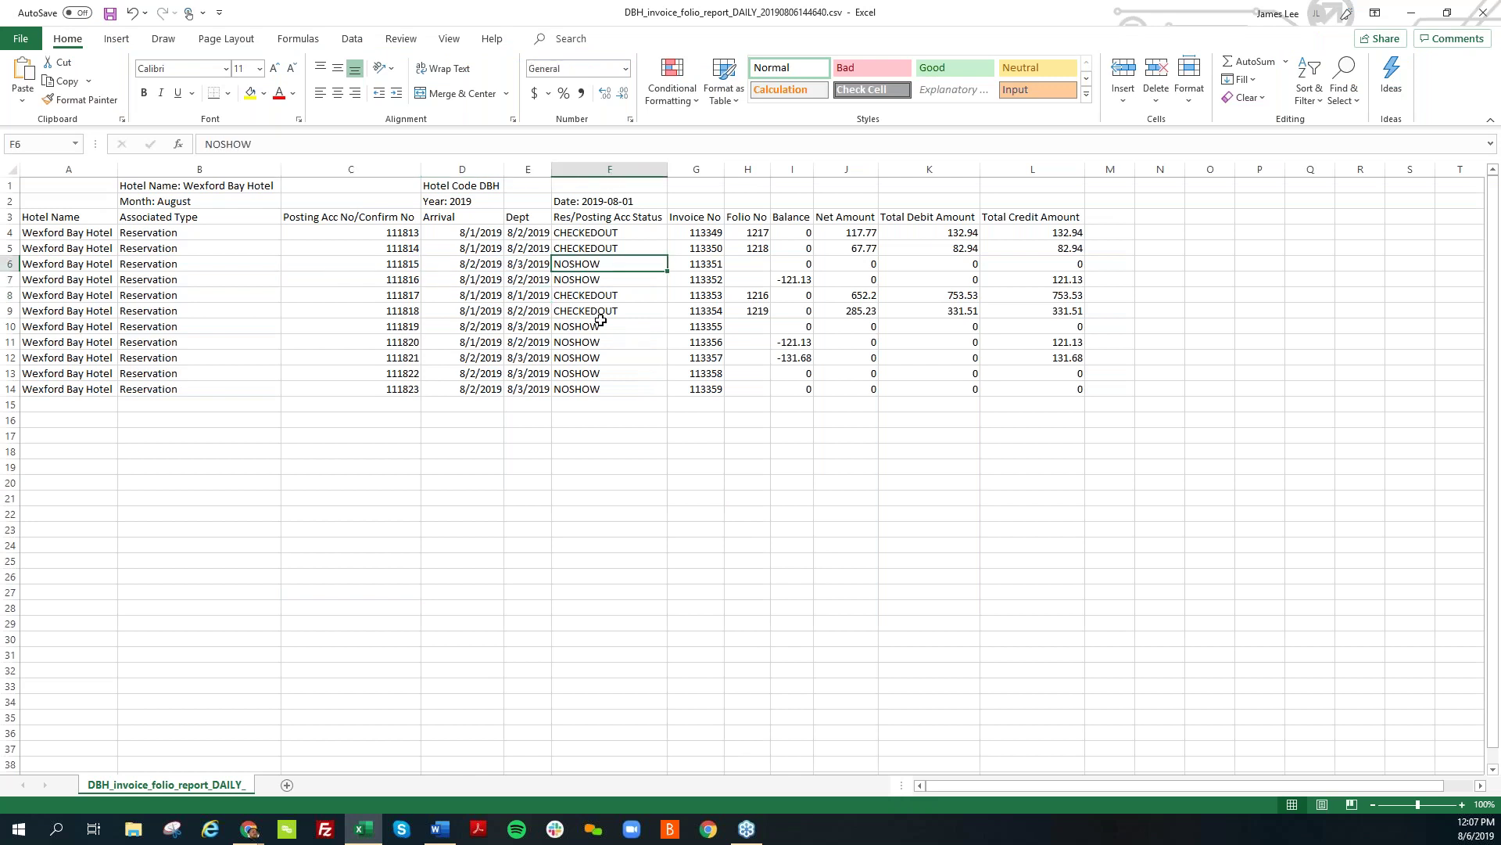
click(602, 326)
click(599, 301)
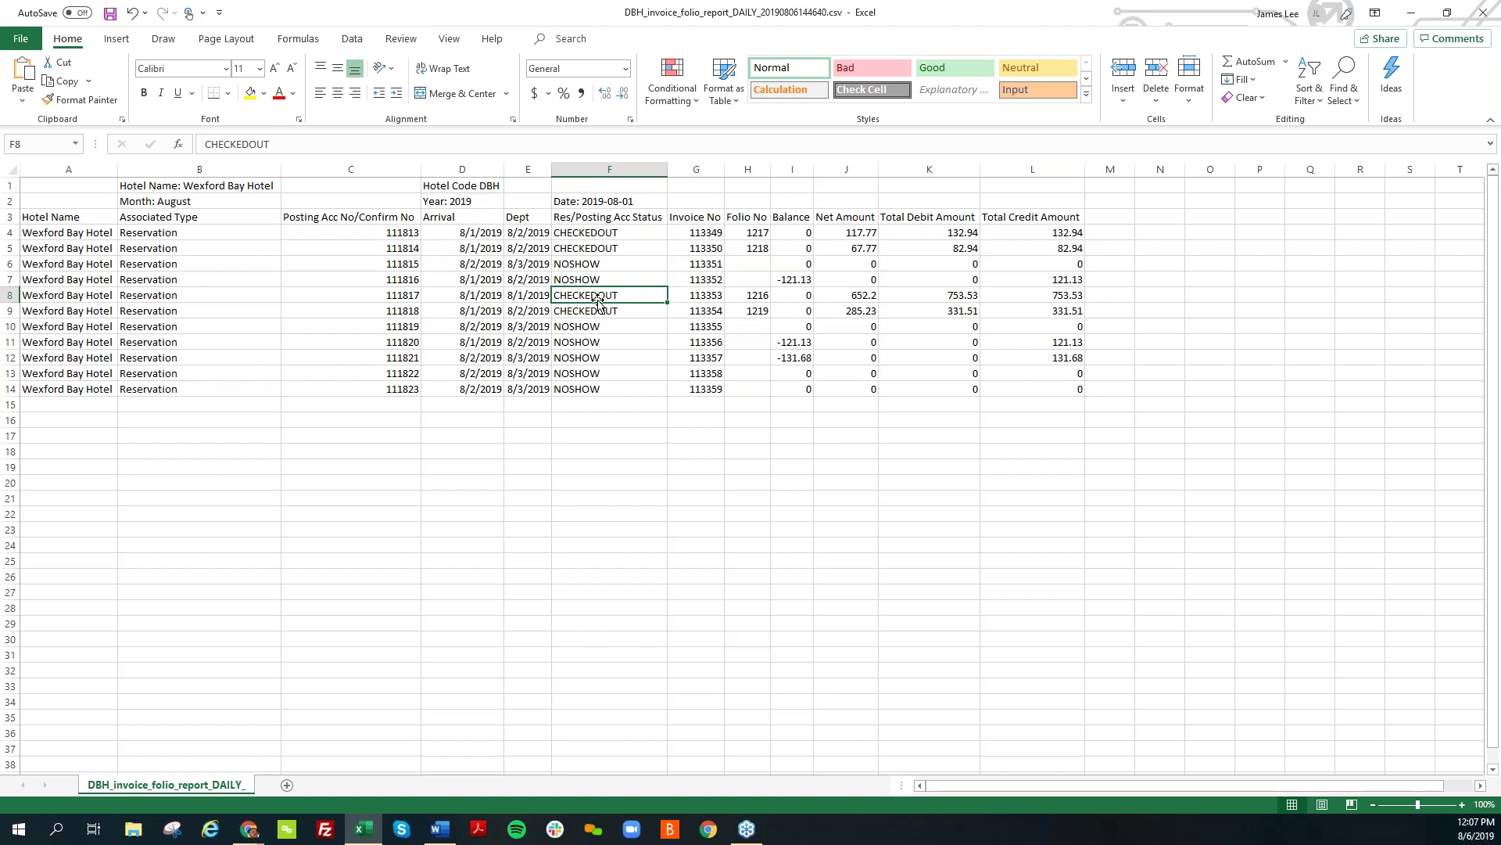
click(685, 283)
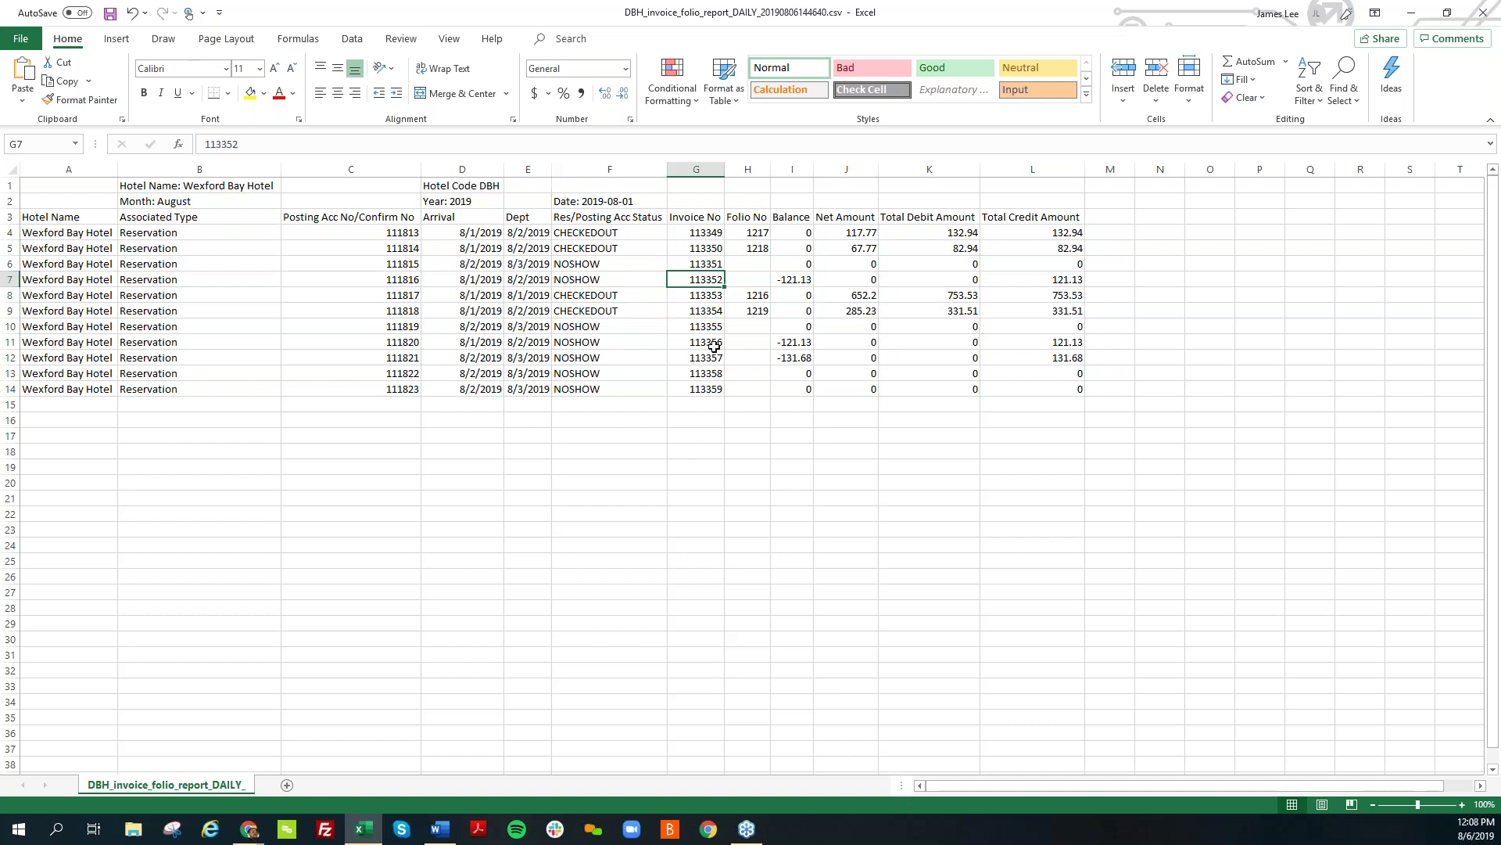
click(743, 252)
click(759, 326)
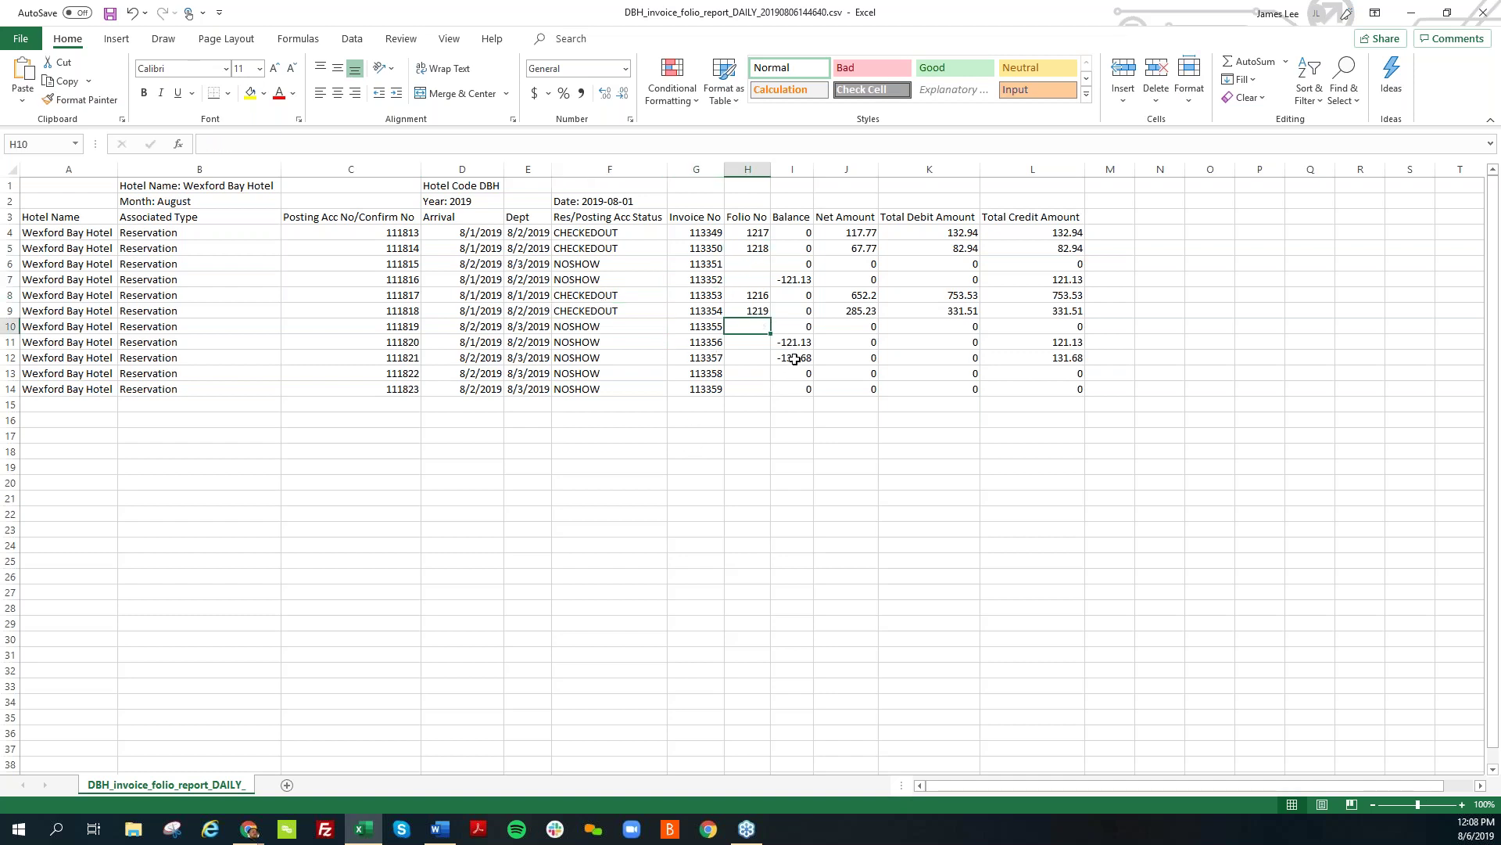
click(794, 358)
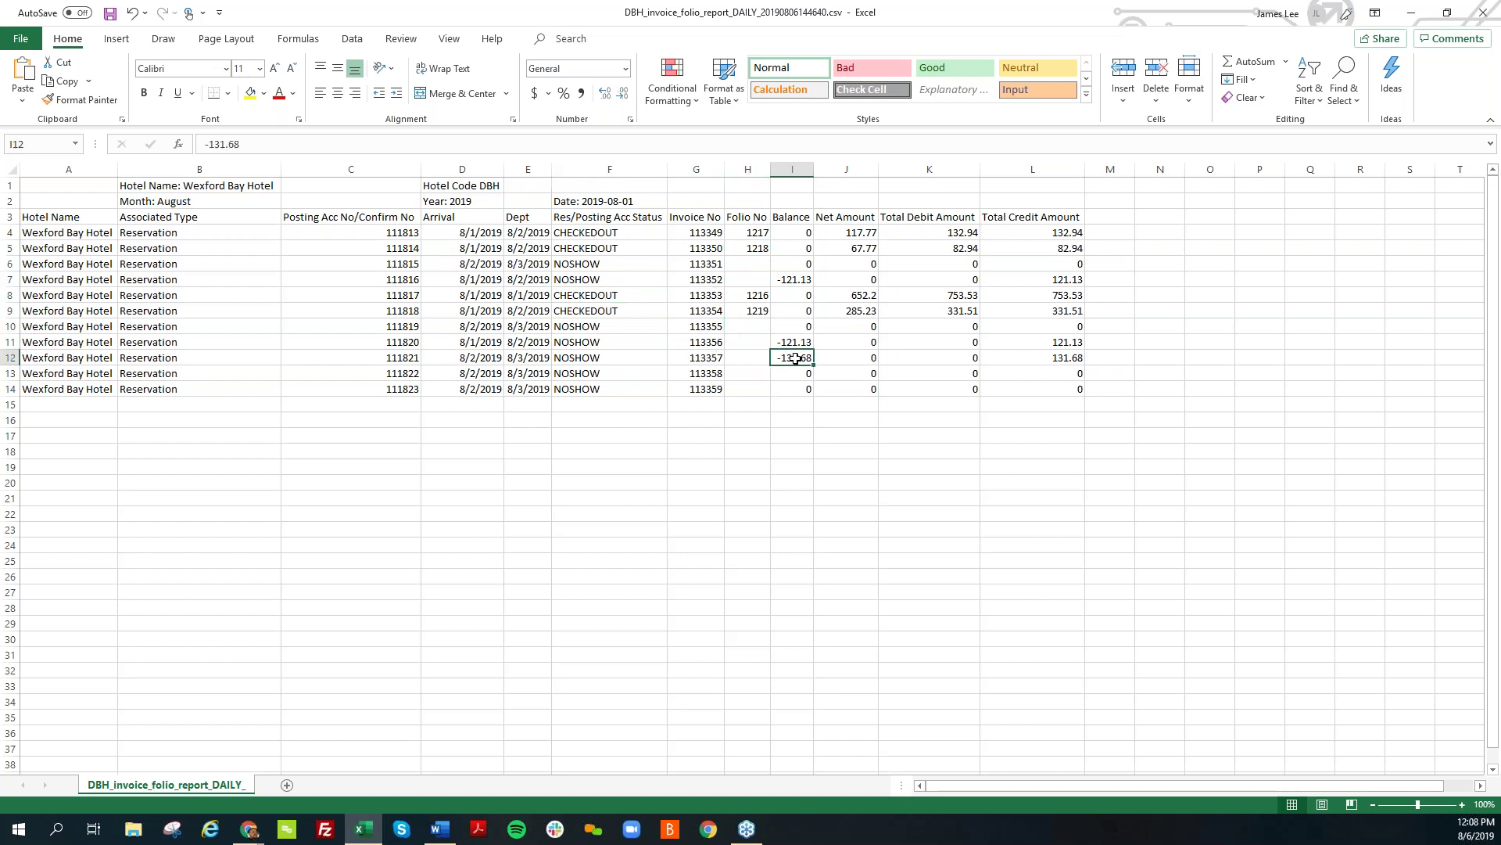
click(865, 289)
click(929, 264)
click(1032, 279)
click(1032, 295)
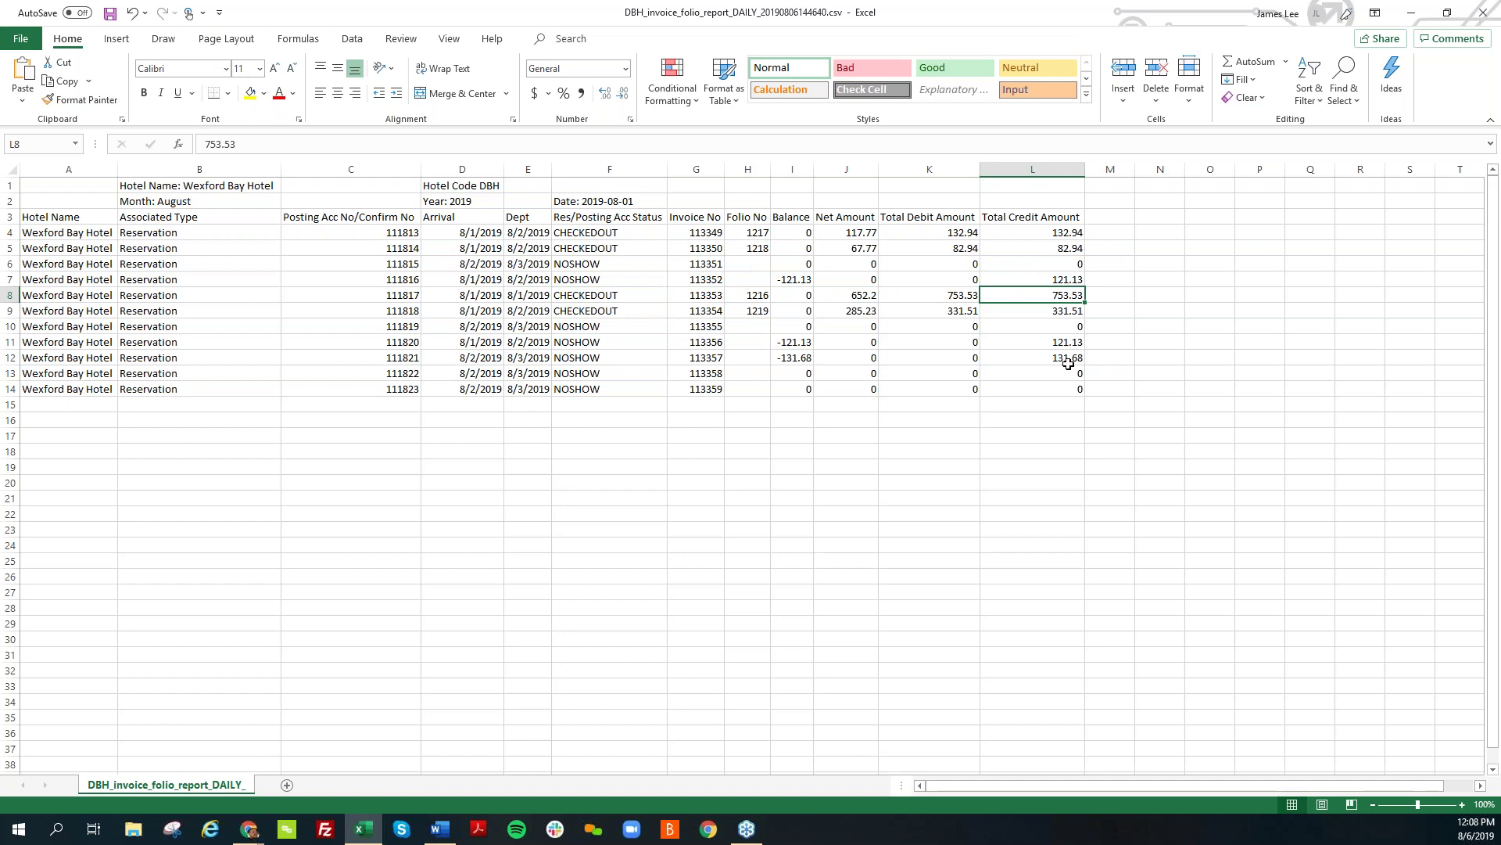
click(1406, 21)
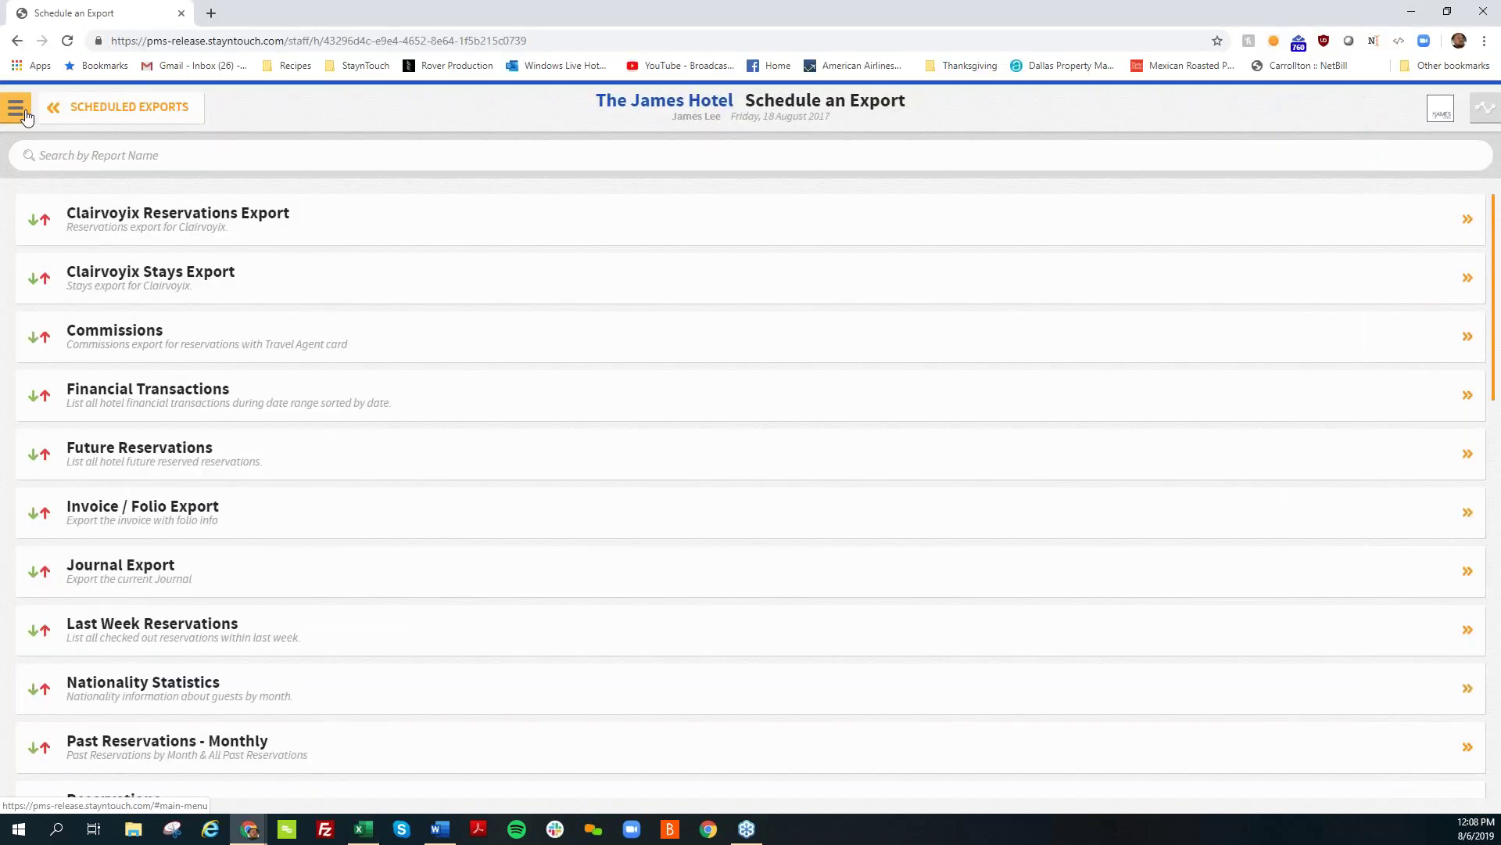
Step: Start a new reservation from the Manager Dashboard with 0 nights
click(17, 108)
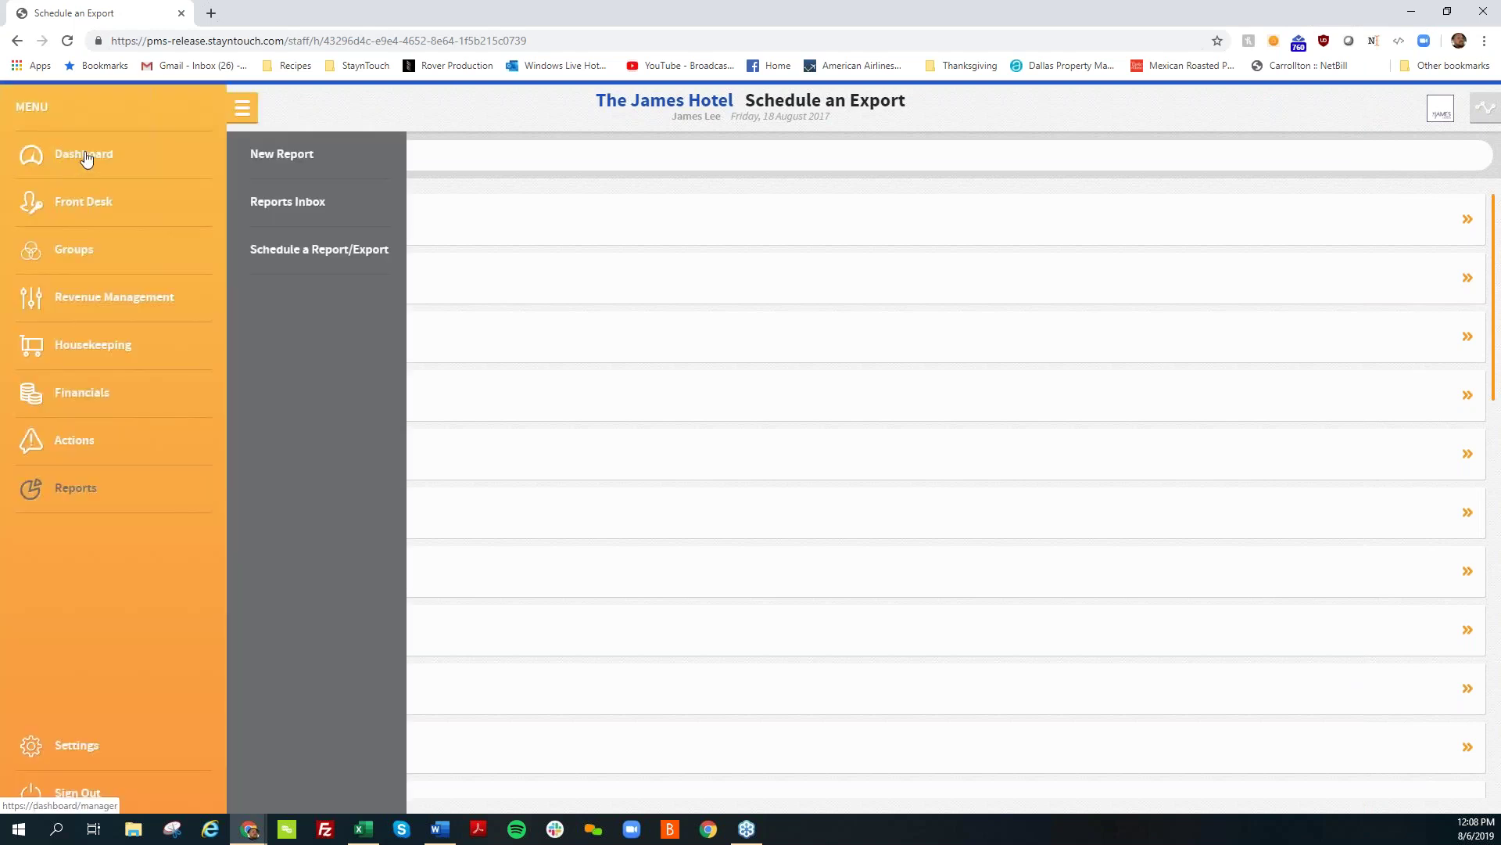
click(86, 159)
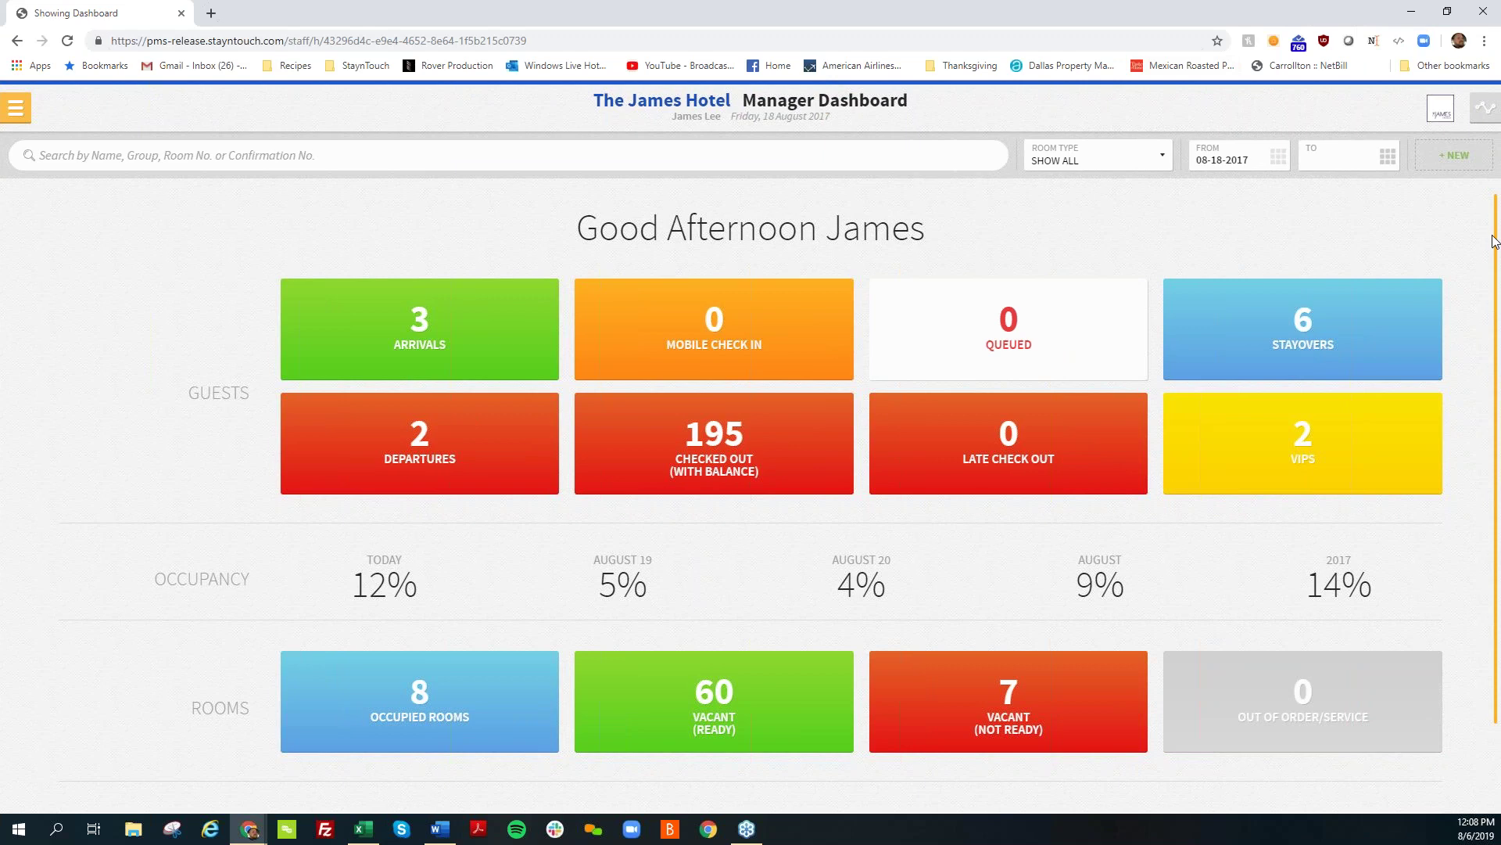
click(1442, 158)
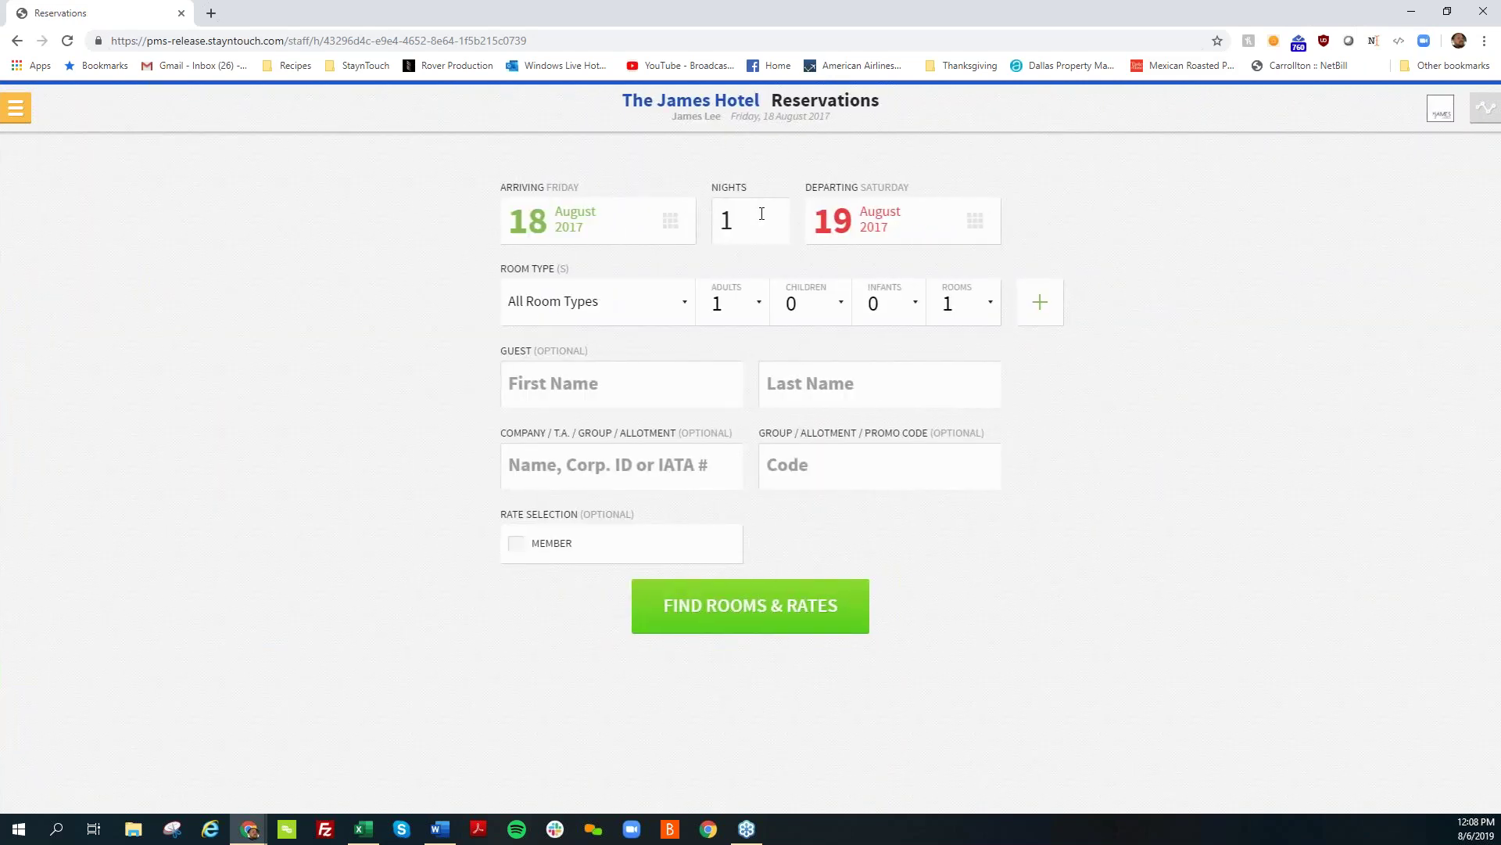
click(761, 213)
text(0)
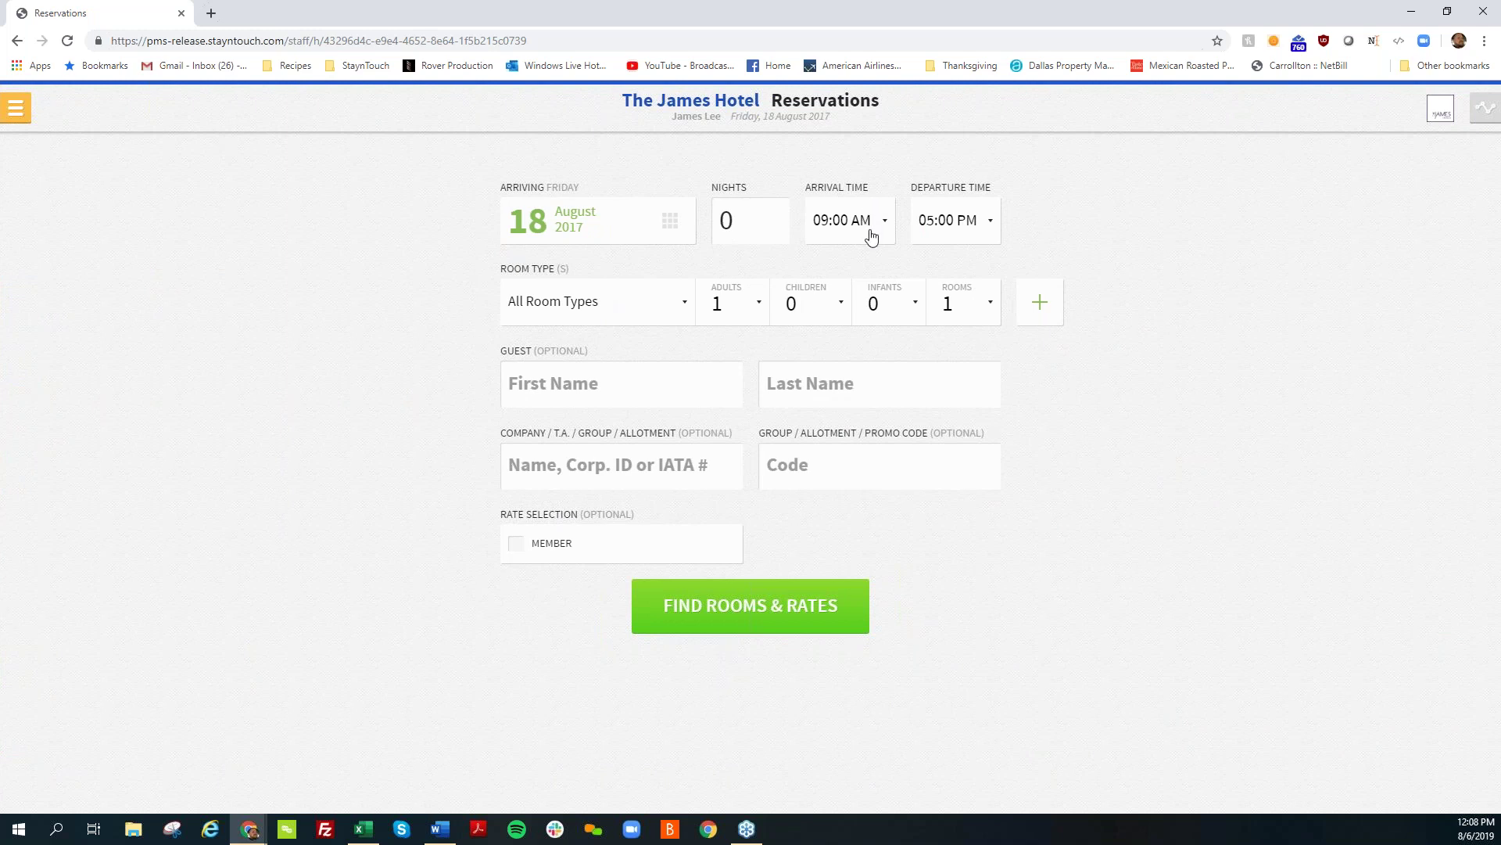
Step: Set arrival to 12:15 PM and departure to 07:15 PM, then find rooms and rates
click(871, 239)
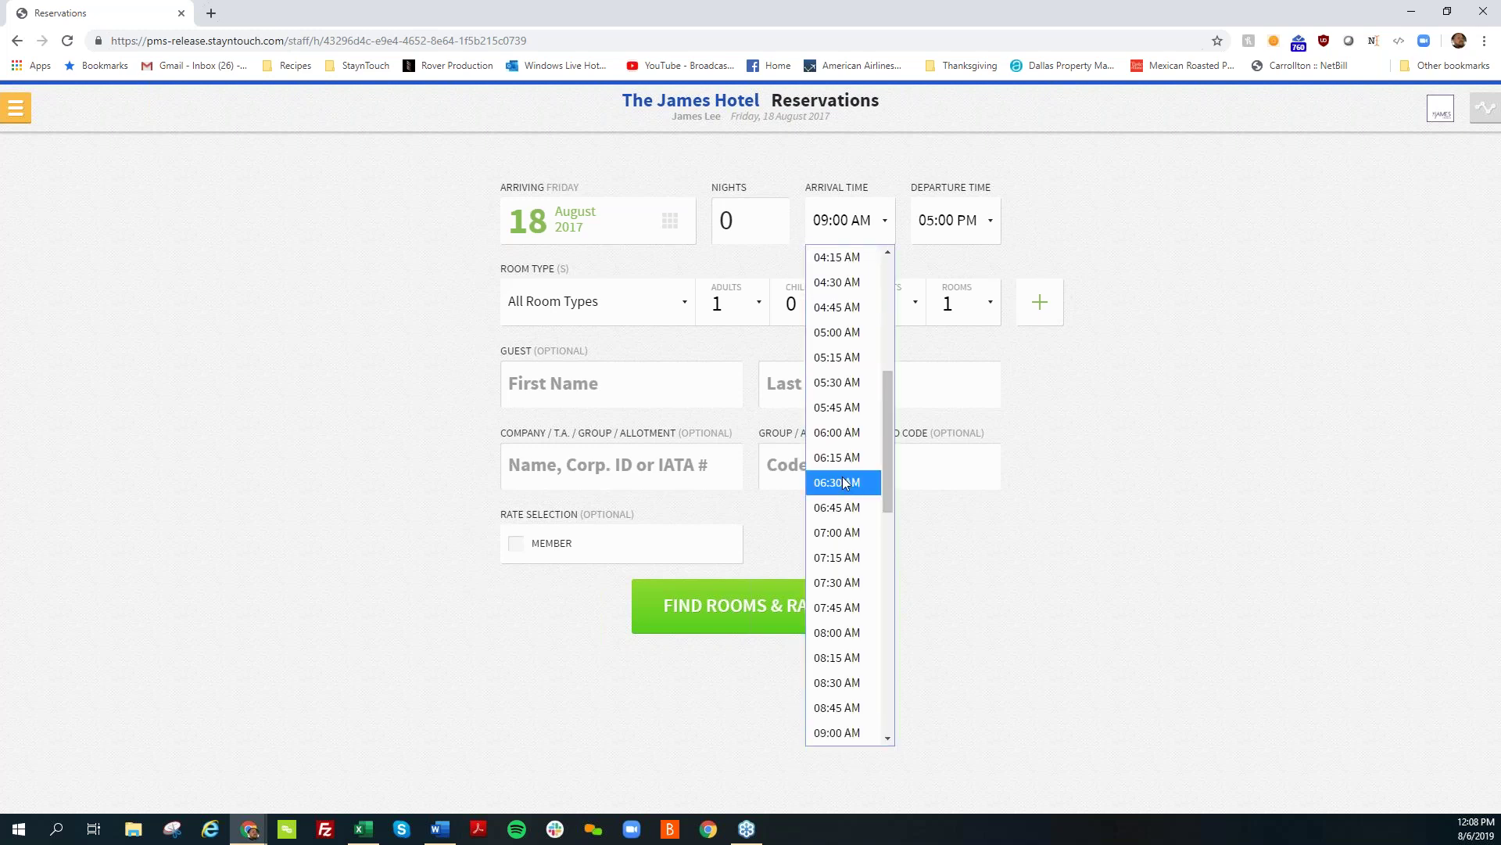
scroll(836, 399, down, 8)
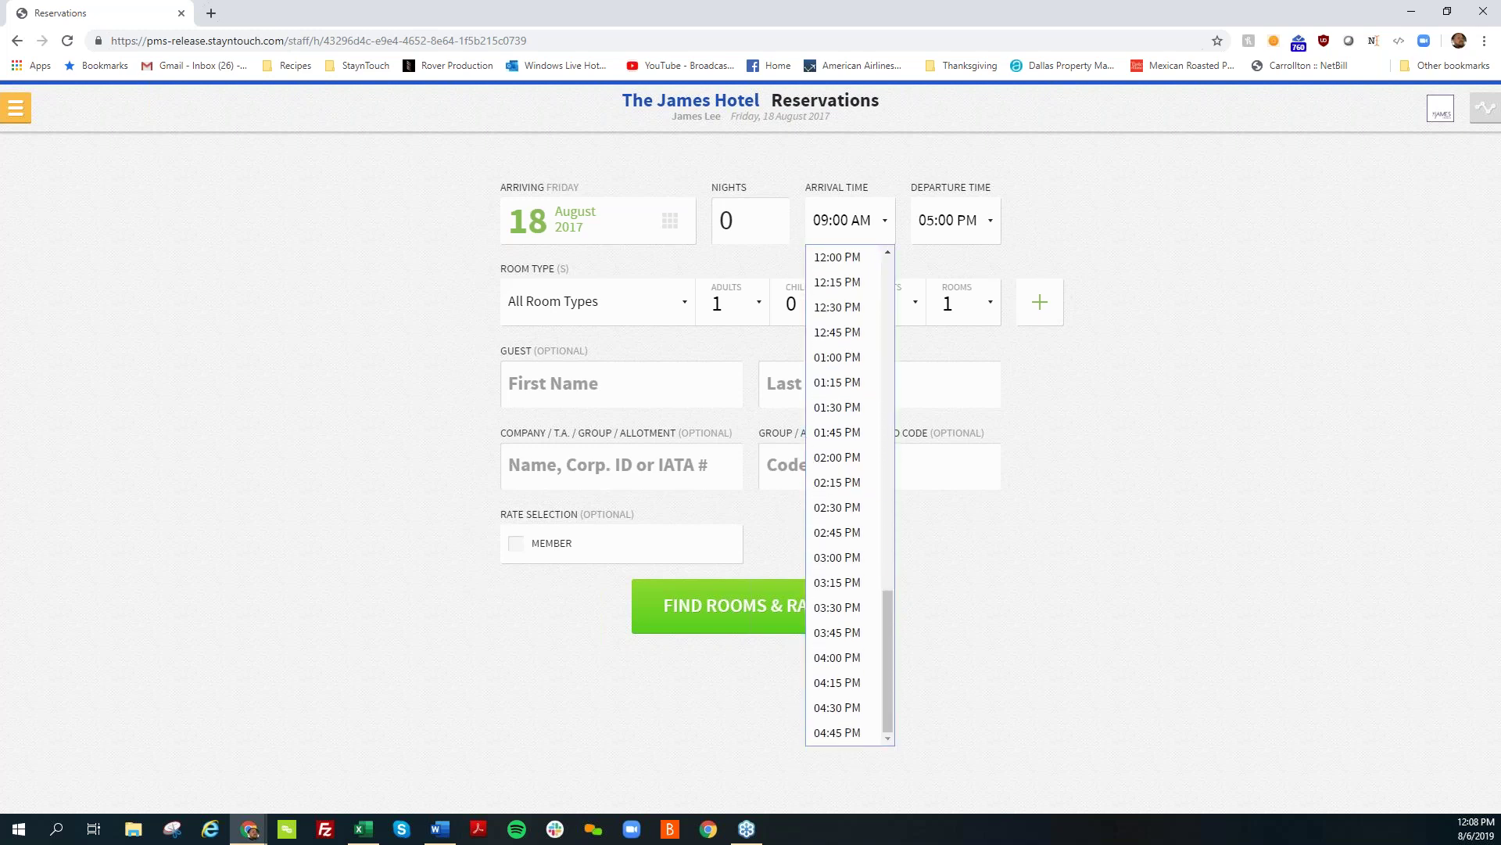
click(836, 282)
click(955, 225)
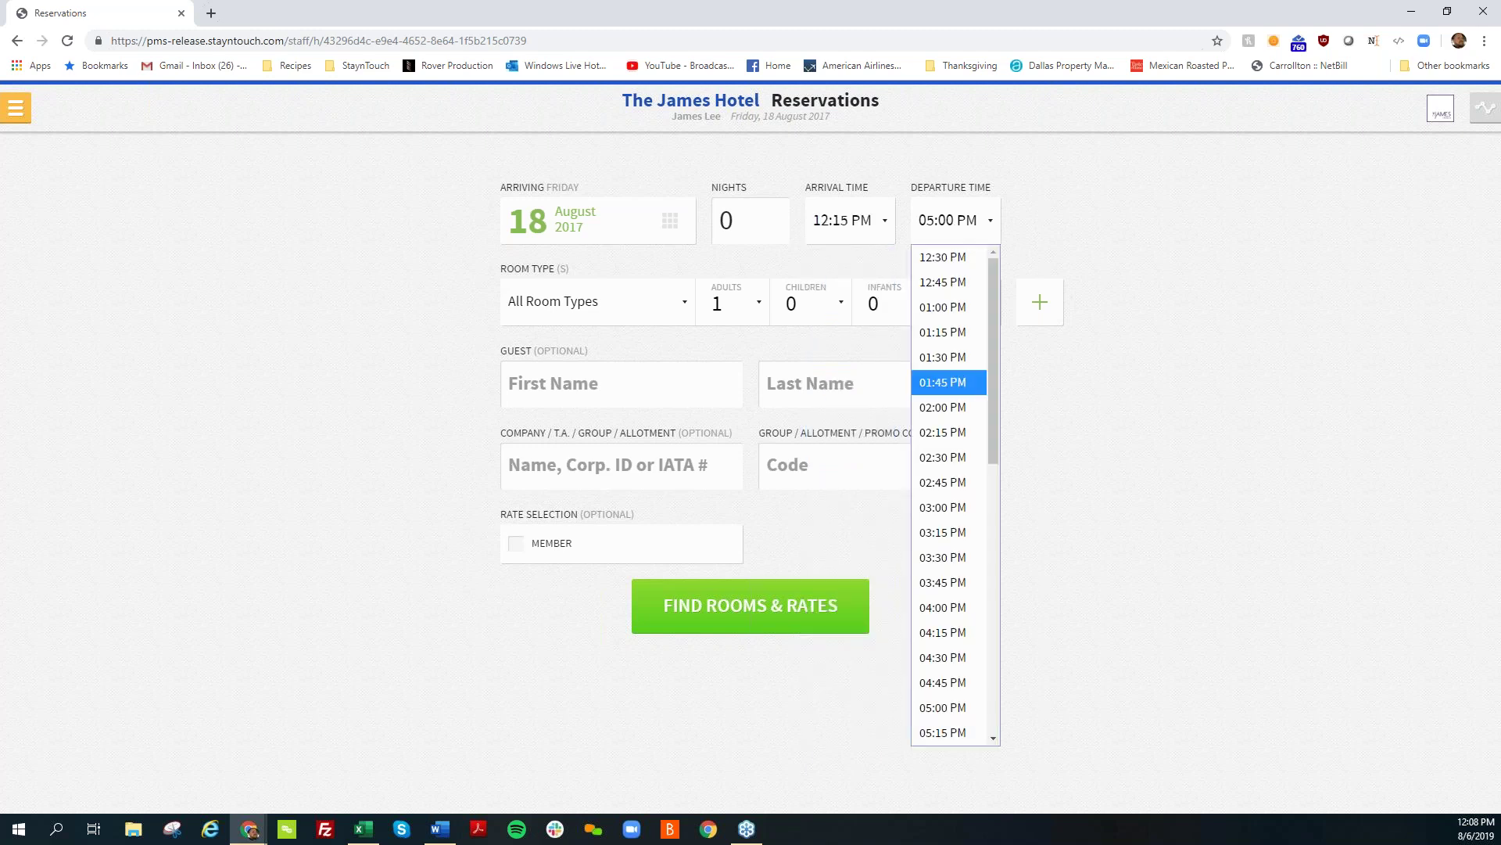
click(908, 503)
click(975, 226)
scroll(946, 618, down, 3)
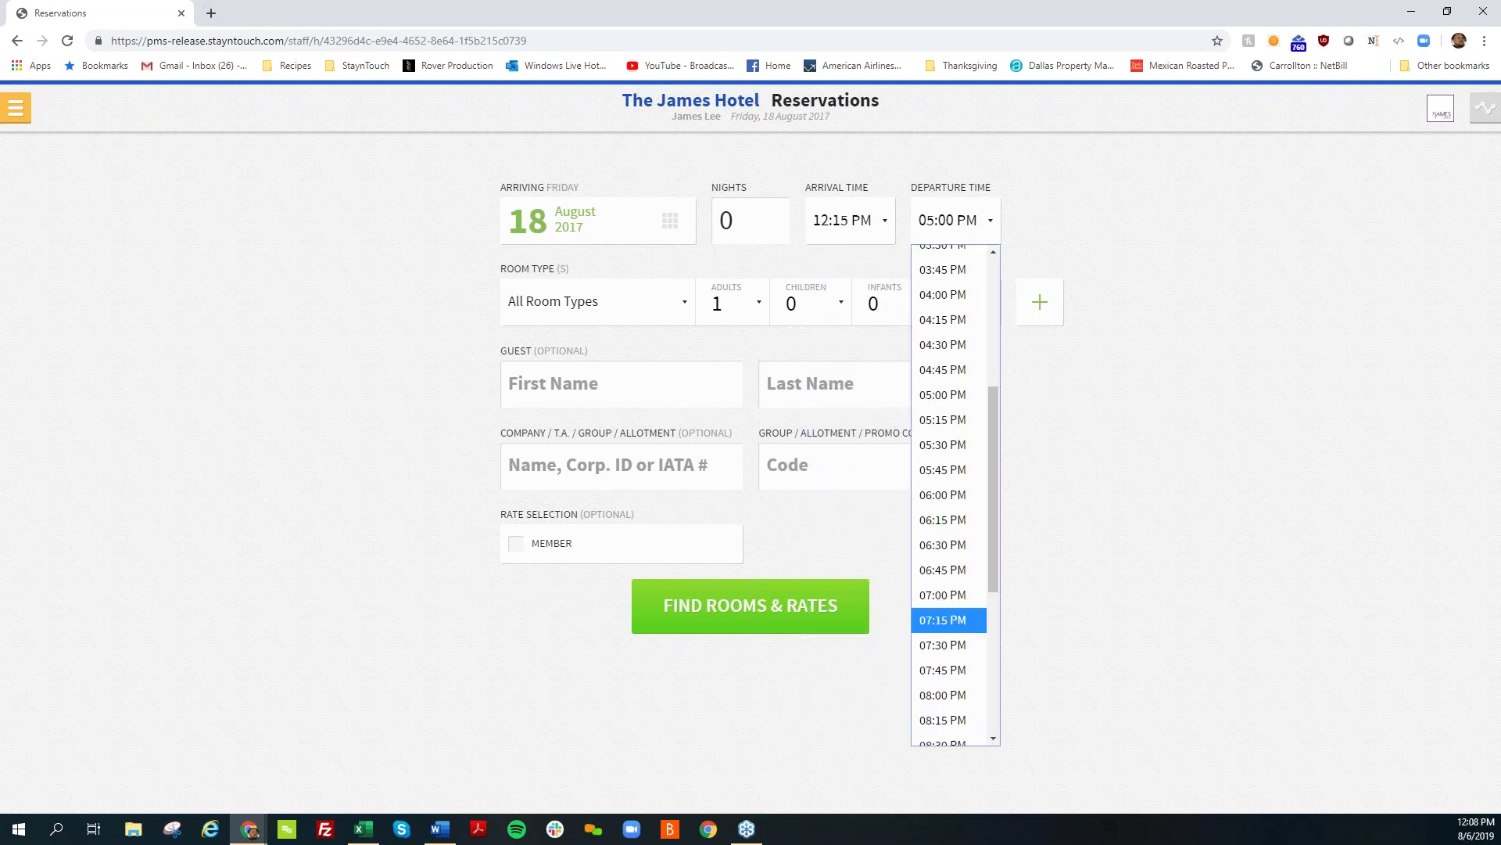
click(946, 641)
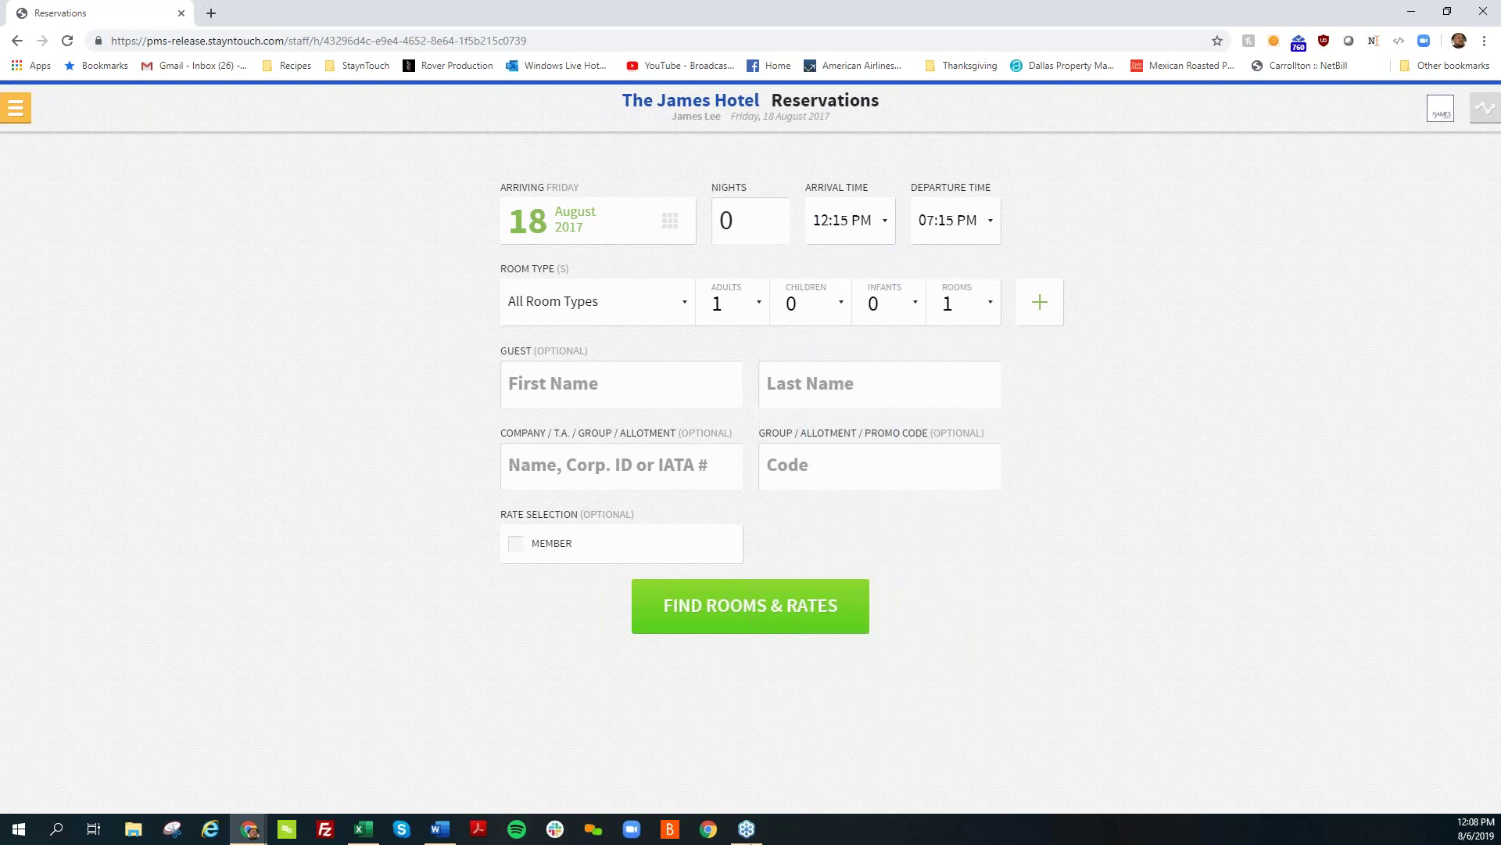
click(708, 618)
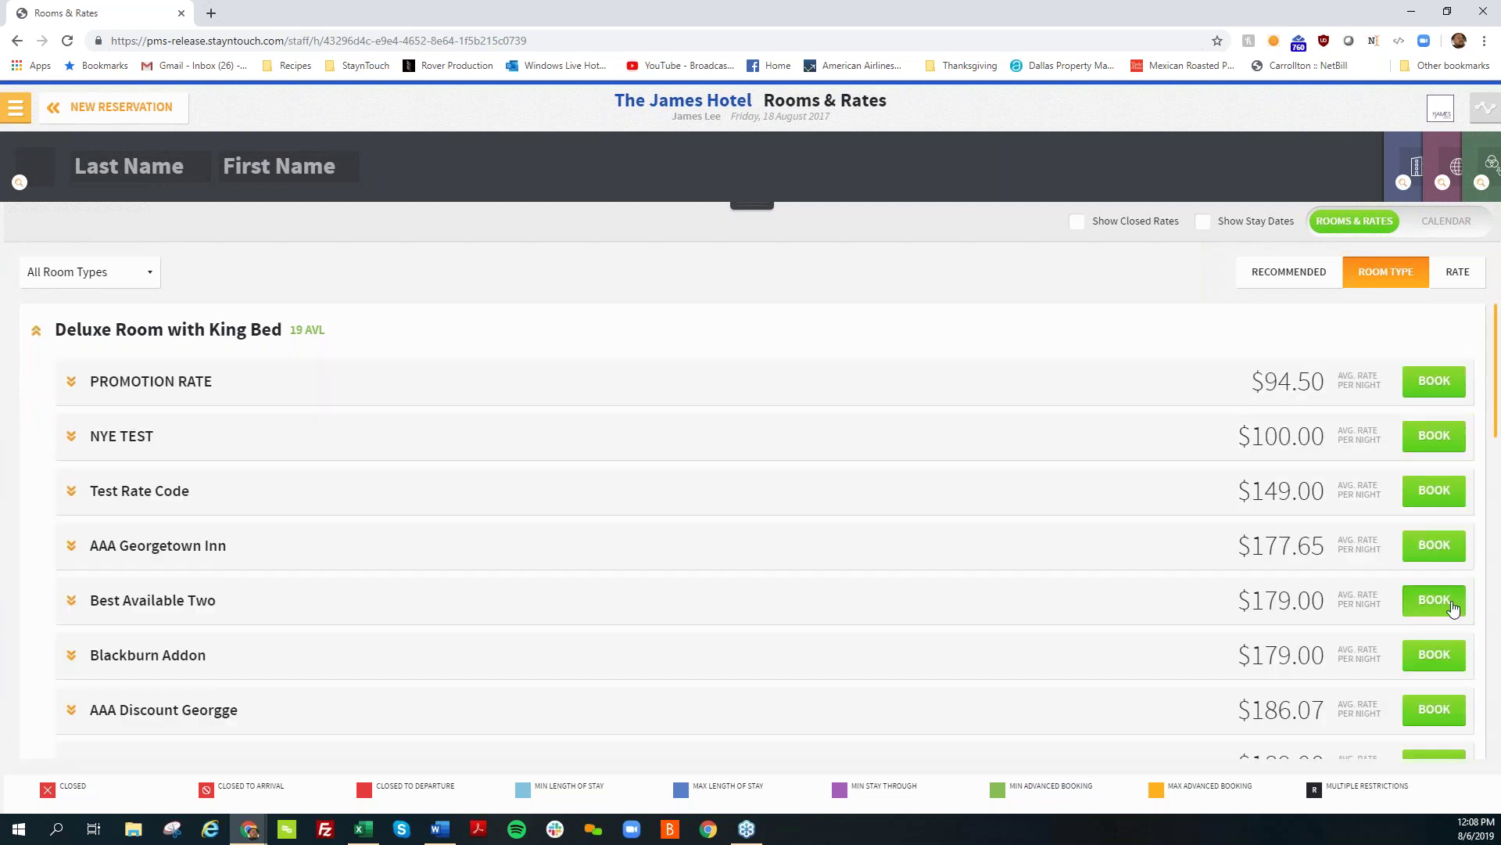
Step: Book the $179.00 Best Available Two rate without enhancements and attach the existing guest found by name
click(1434, 600)
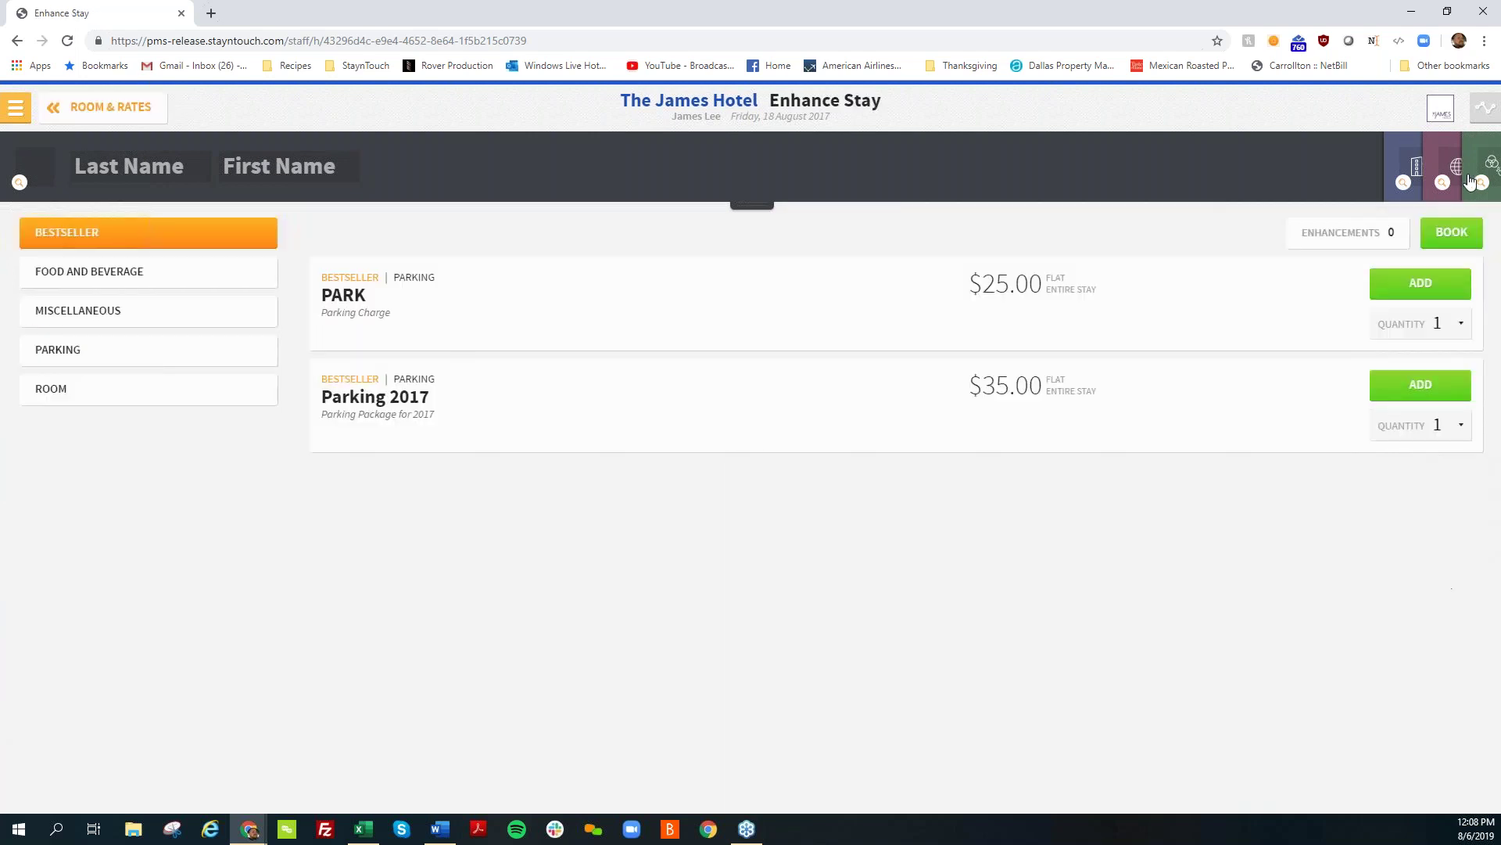
click(1455, 235)
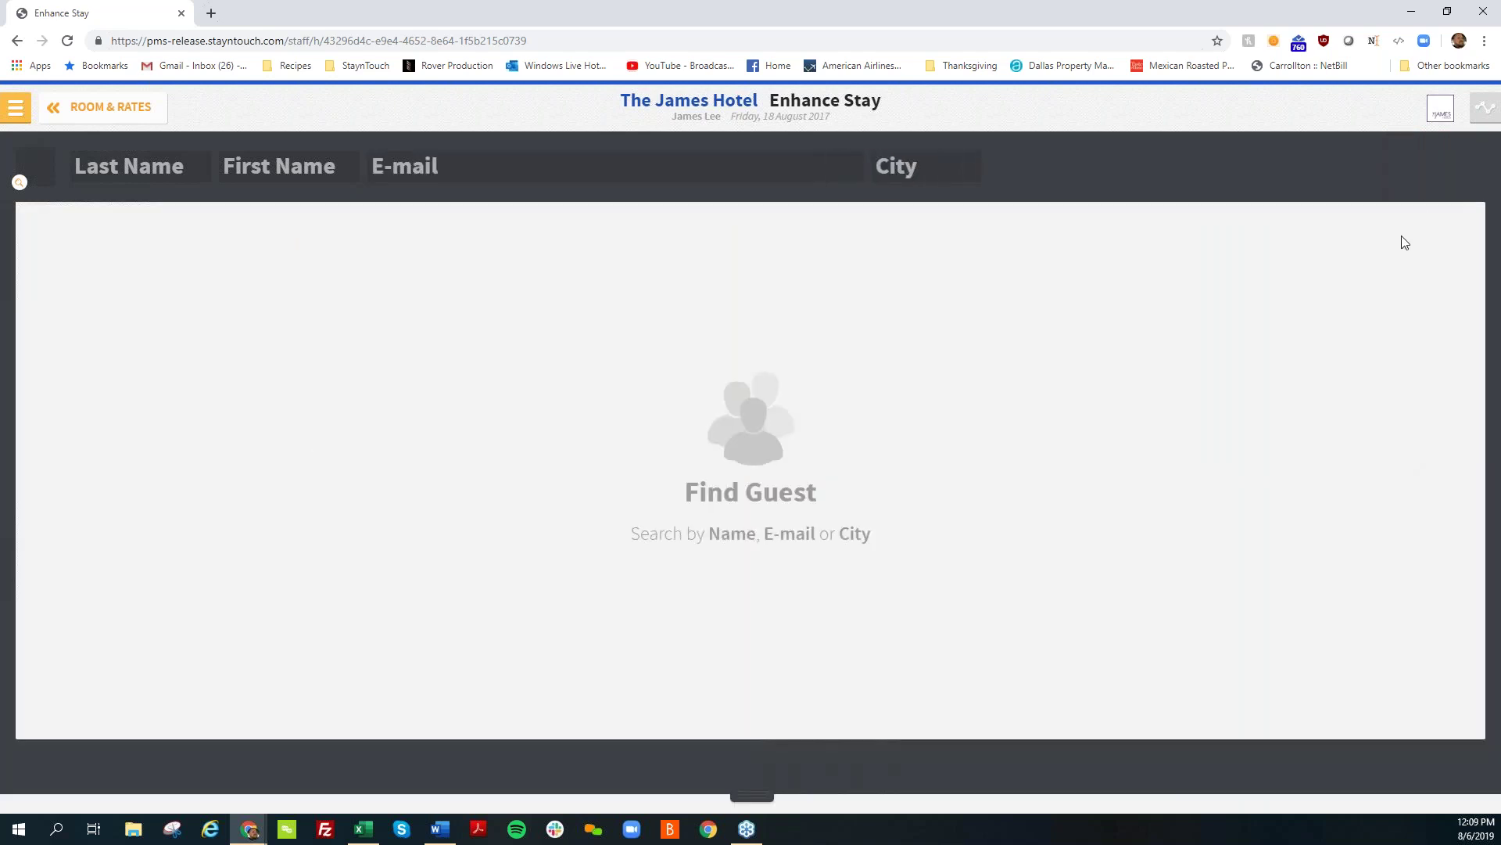
click(168, 164)
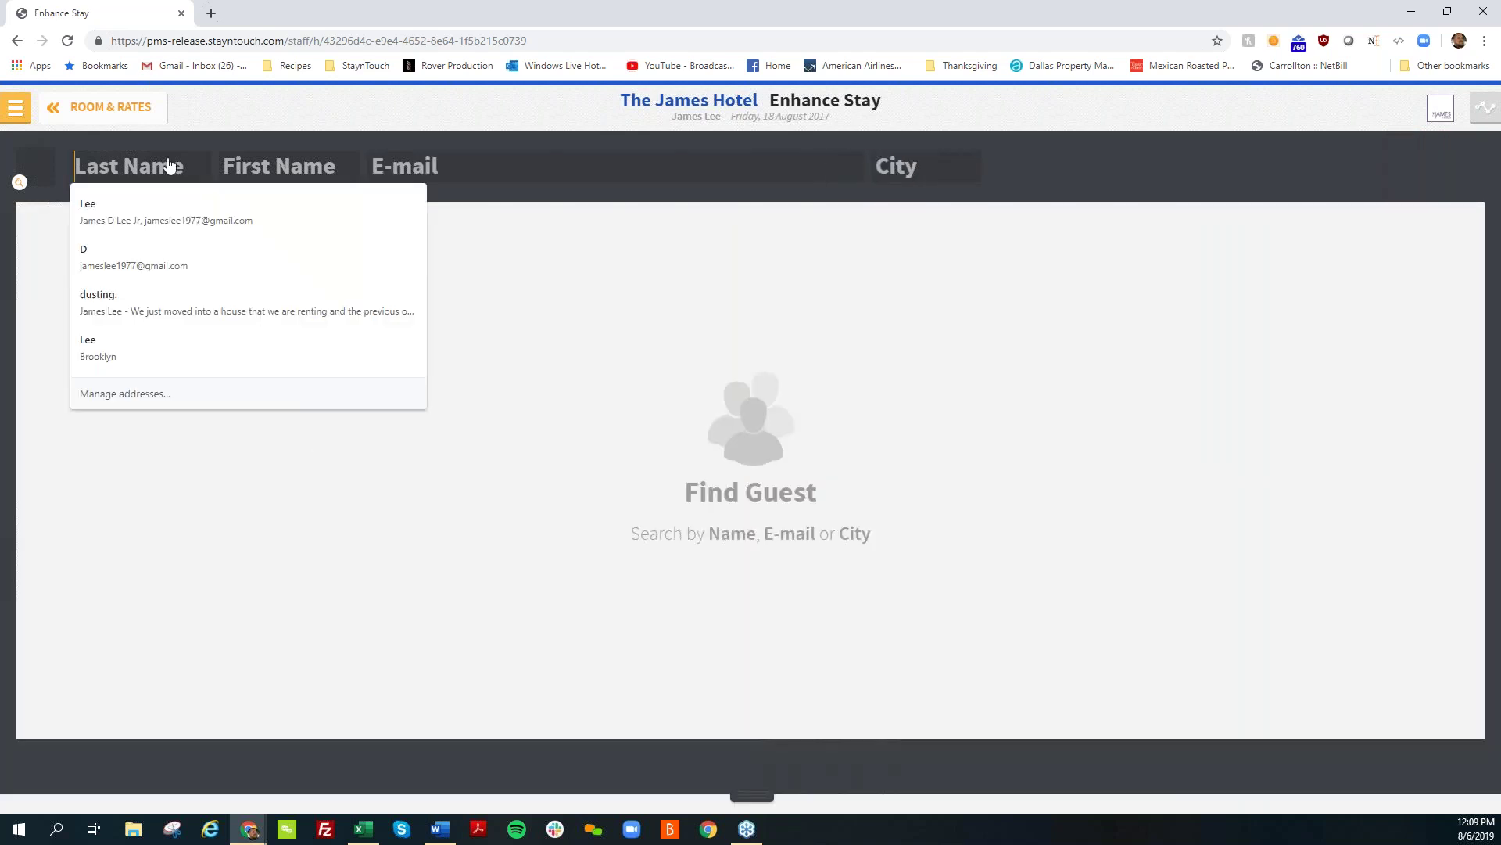
key(Tab)
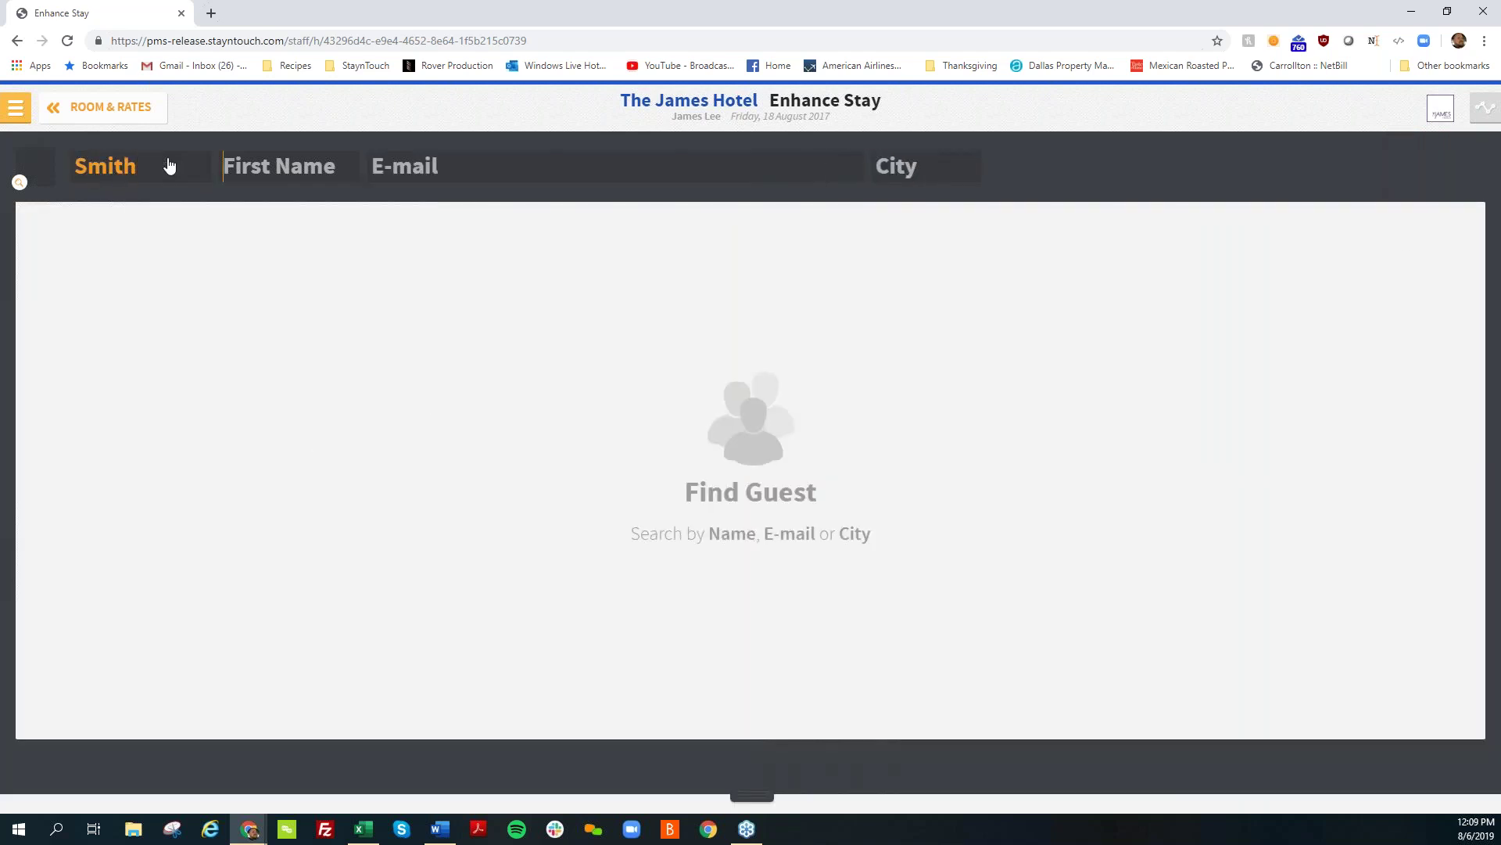
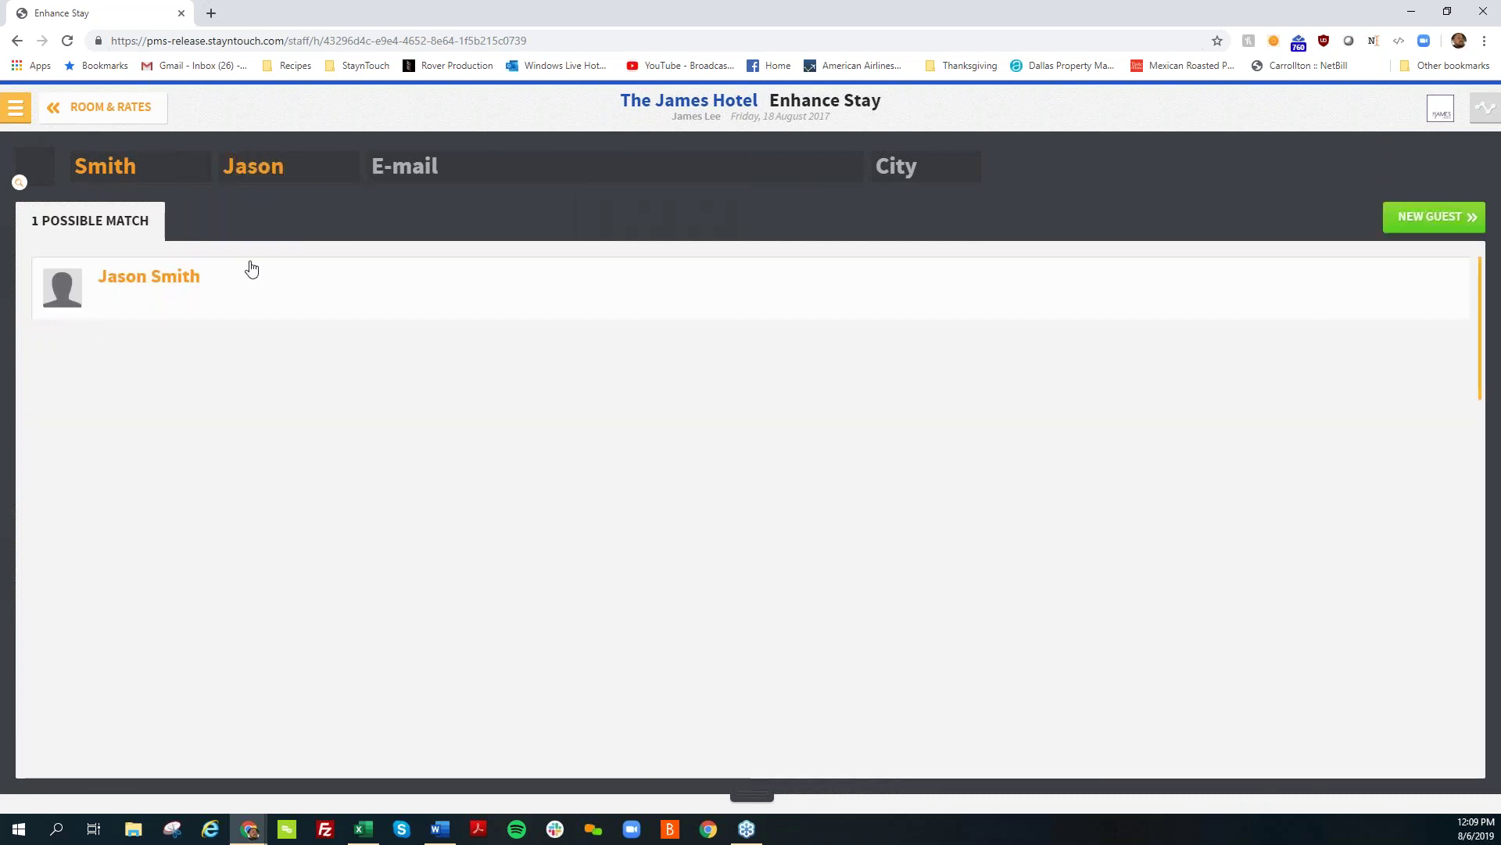
click(248, 268)
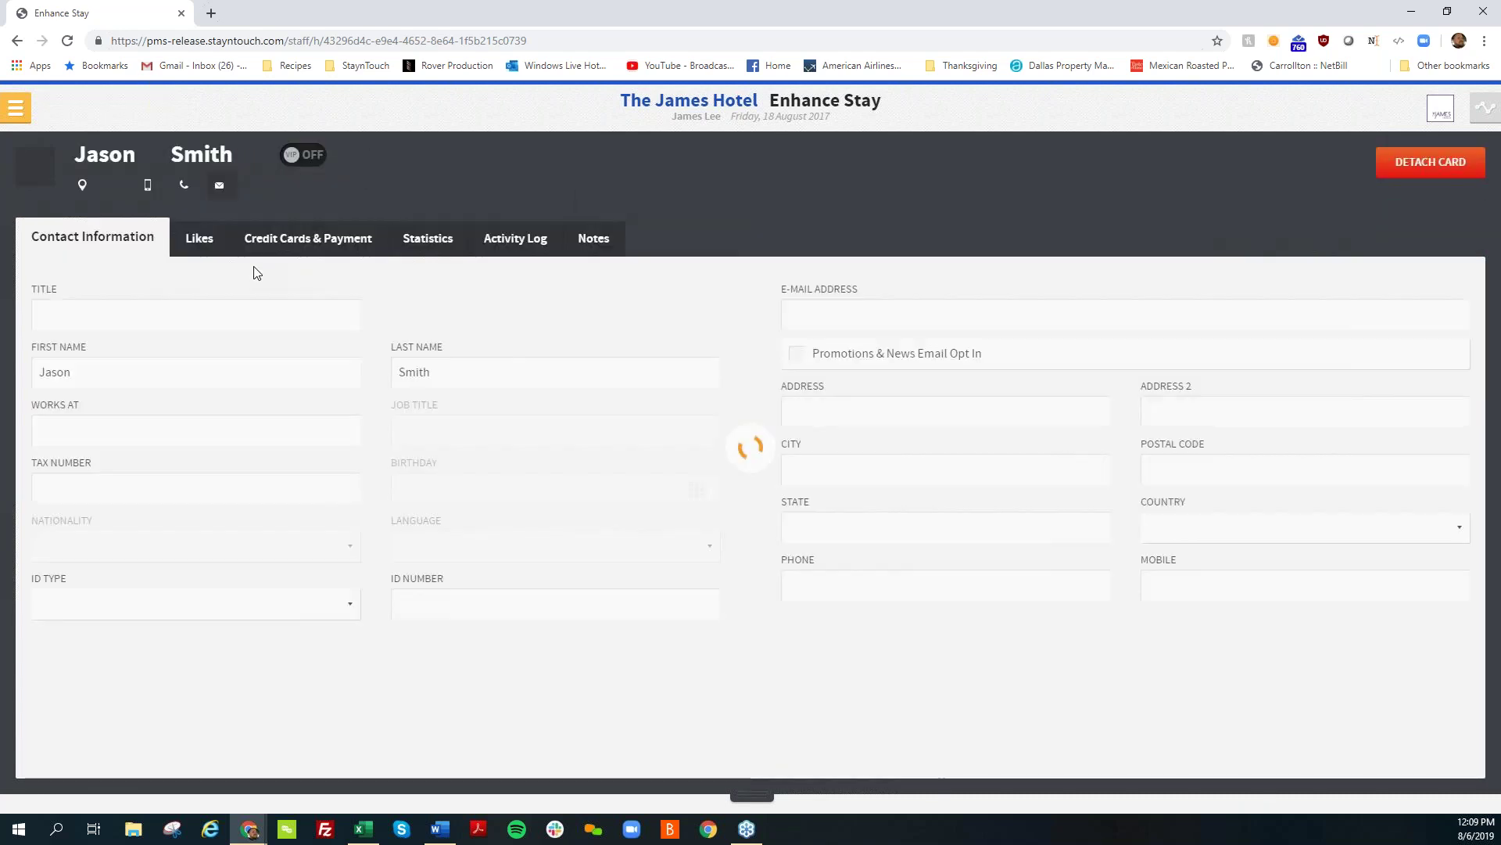
Step: Pay the $204.51 deposit with Cash Payment and confirm reservation 102522
click(851, 278)
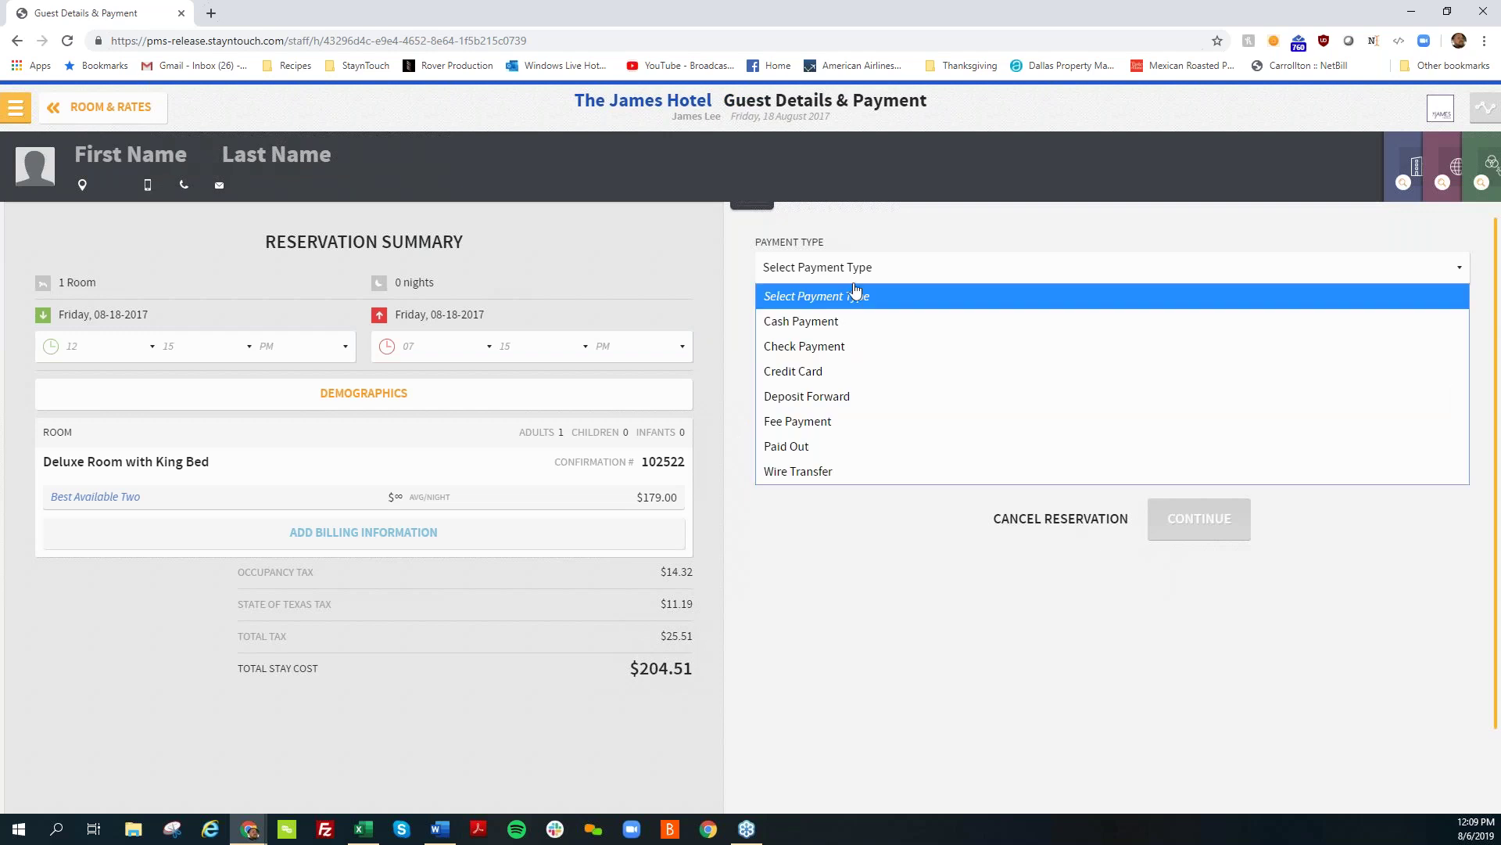
click(843, 327)
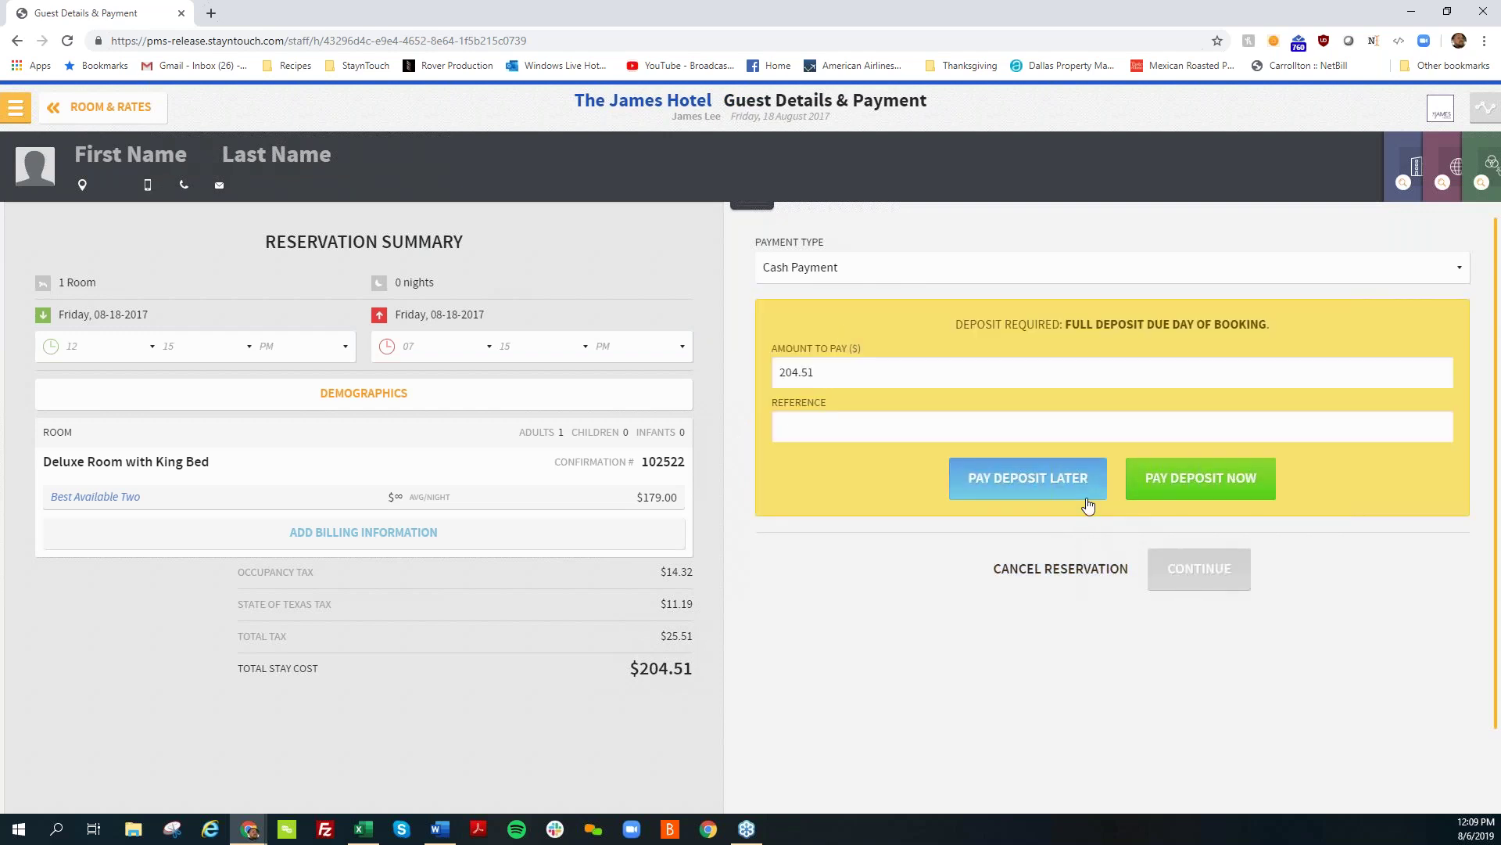
click(1173, 482)
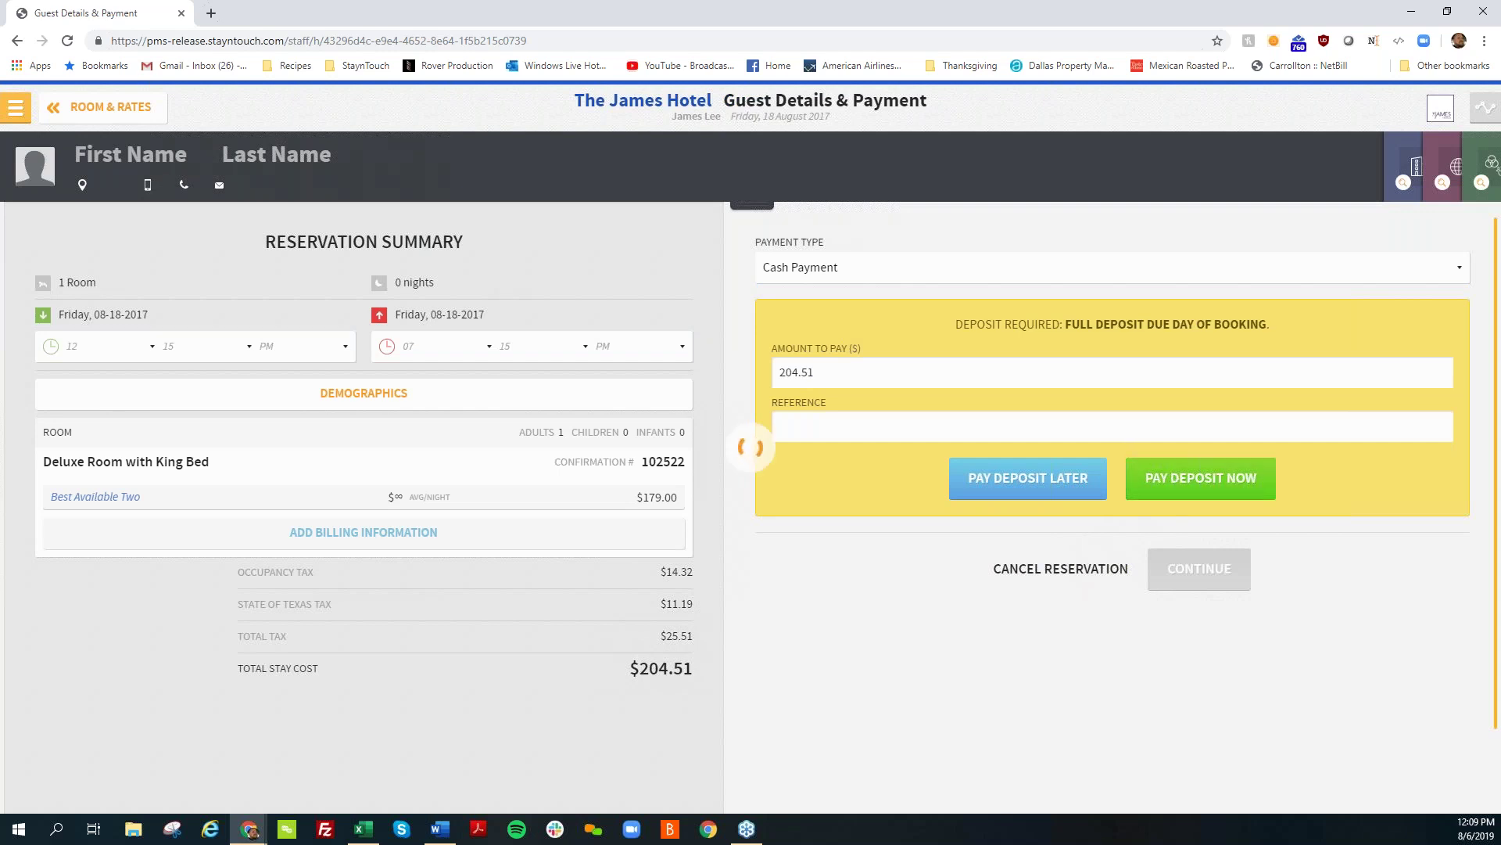
click(1186, 446)
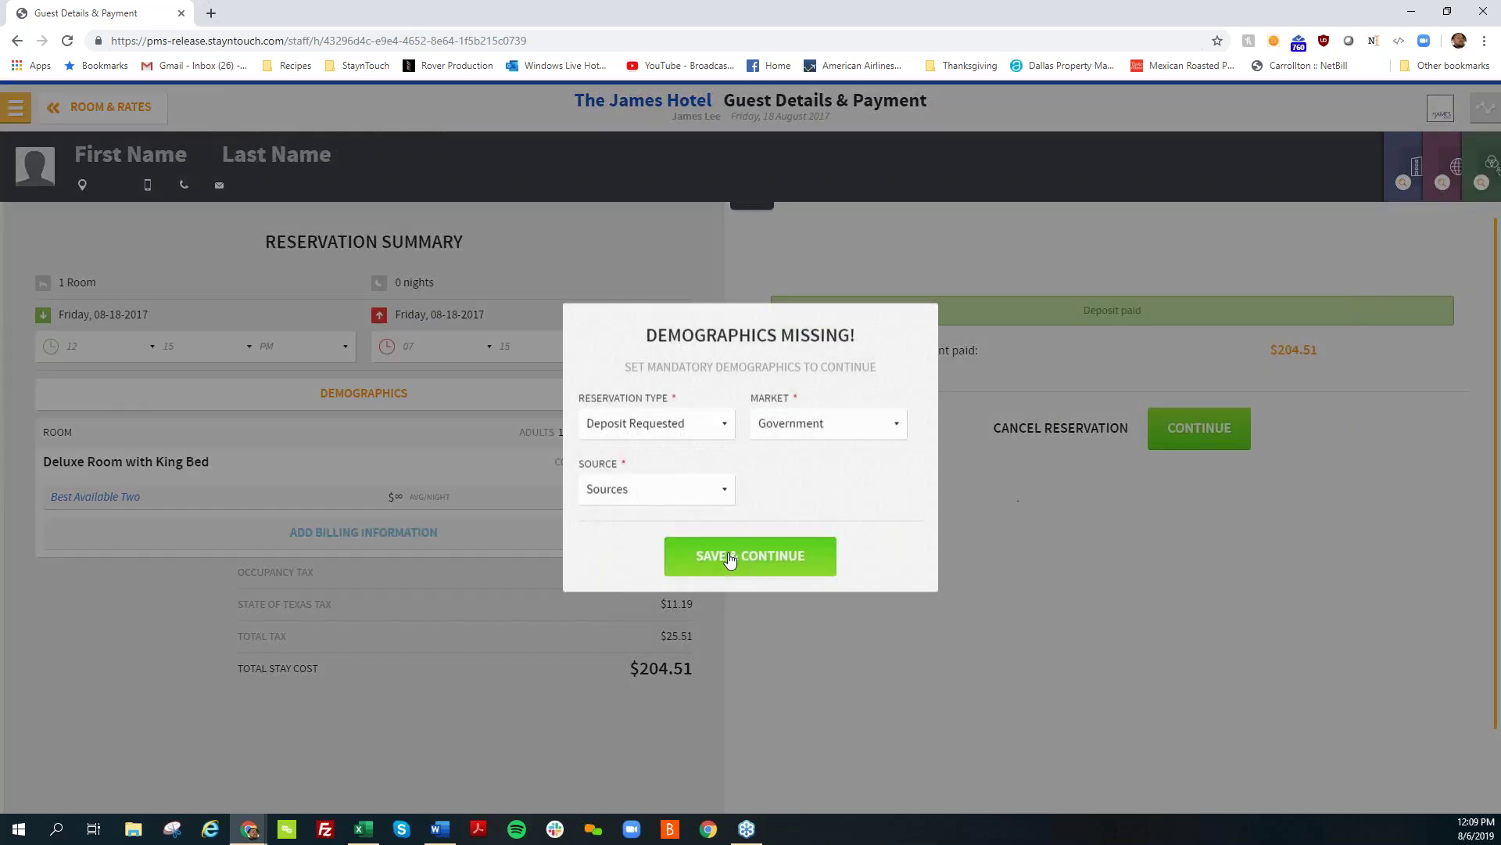
click(728, 557)
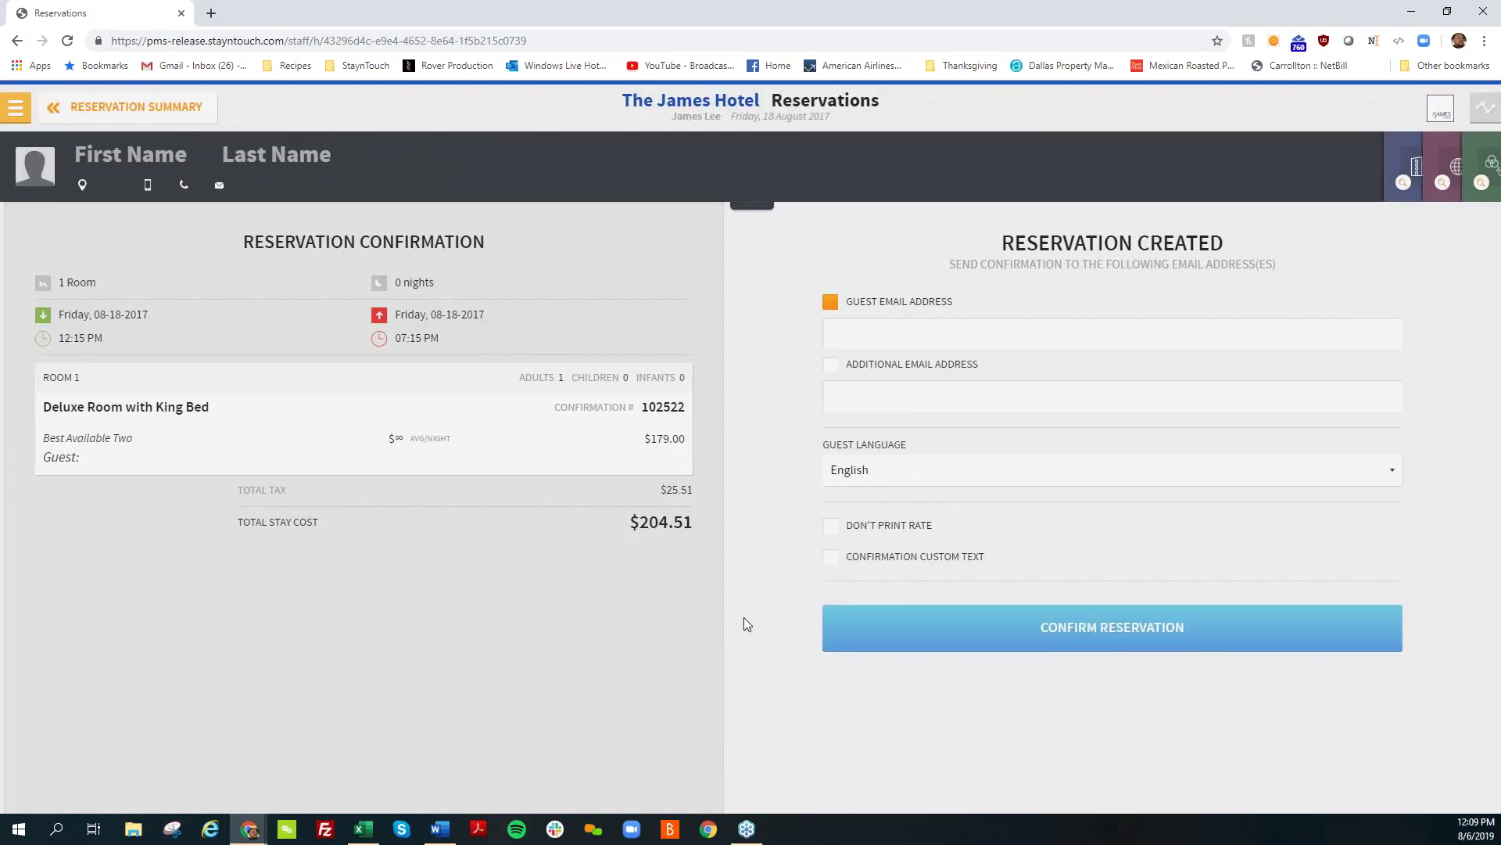
click(860, 628)
click(1022, 291)
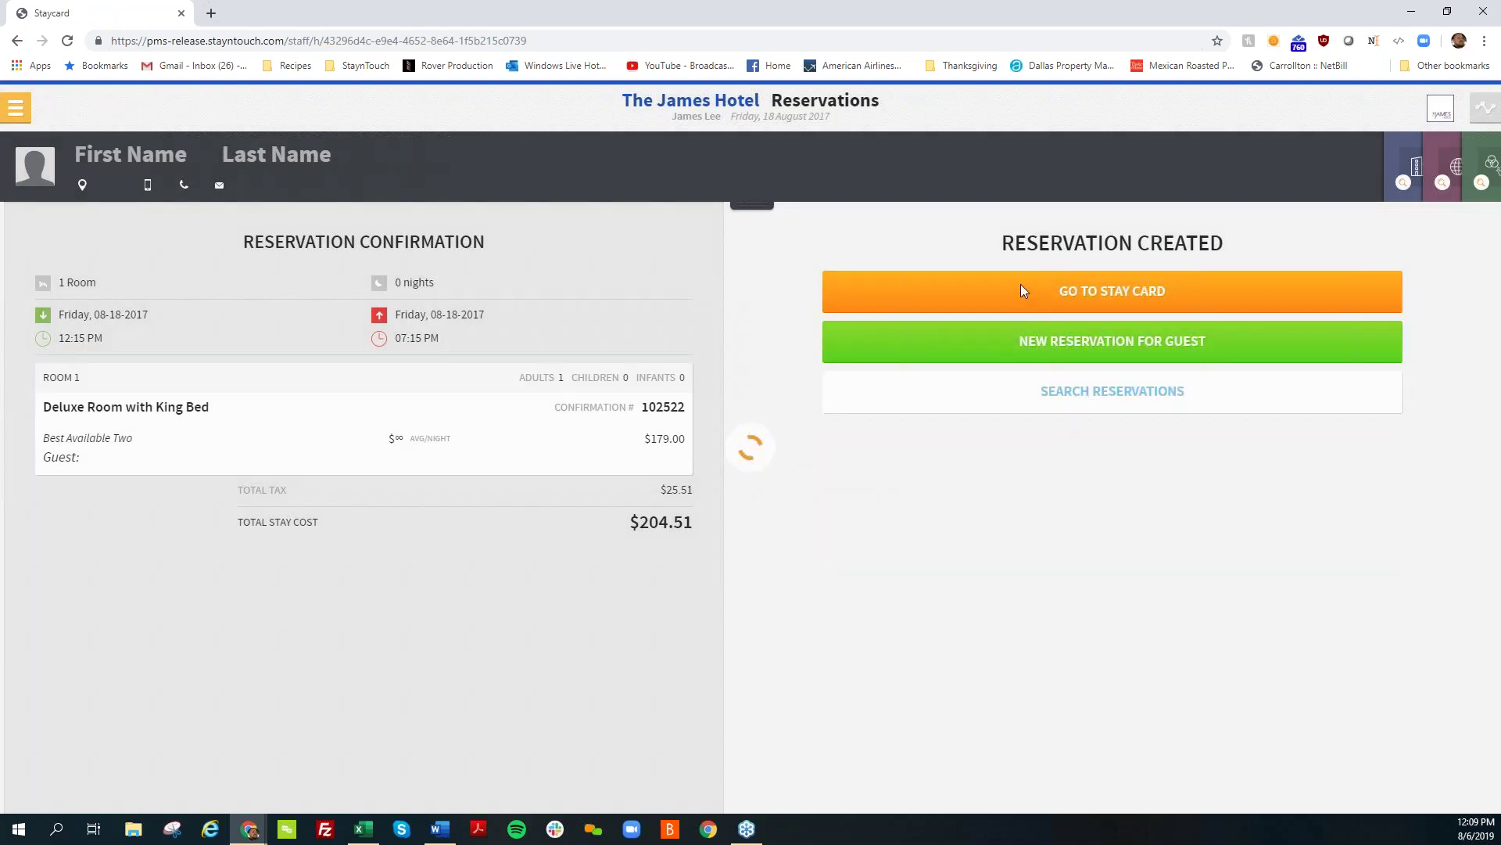
Step: Return to the Dashboard and open the Arrivals list showing the new 12:15 PM–7:15 PM booking
click(17, 110)
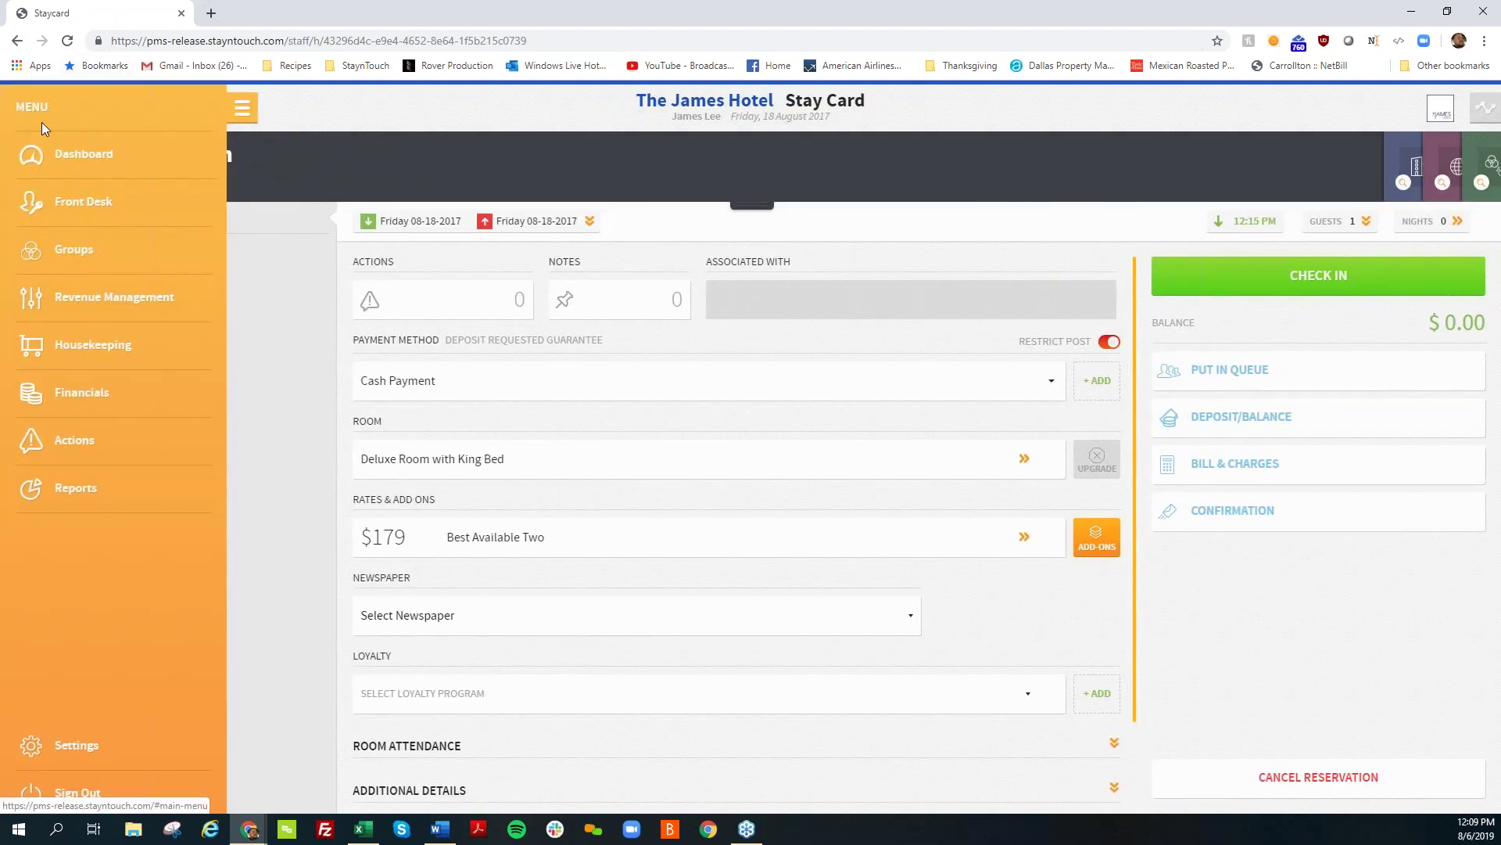
click(47, 154)
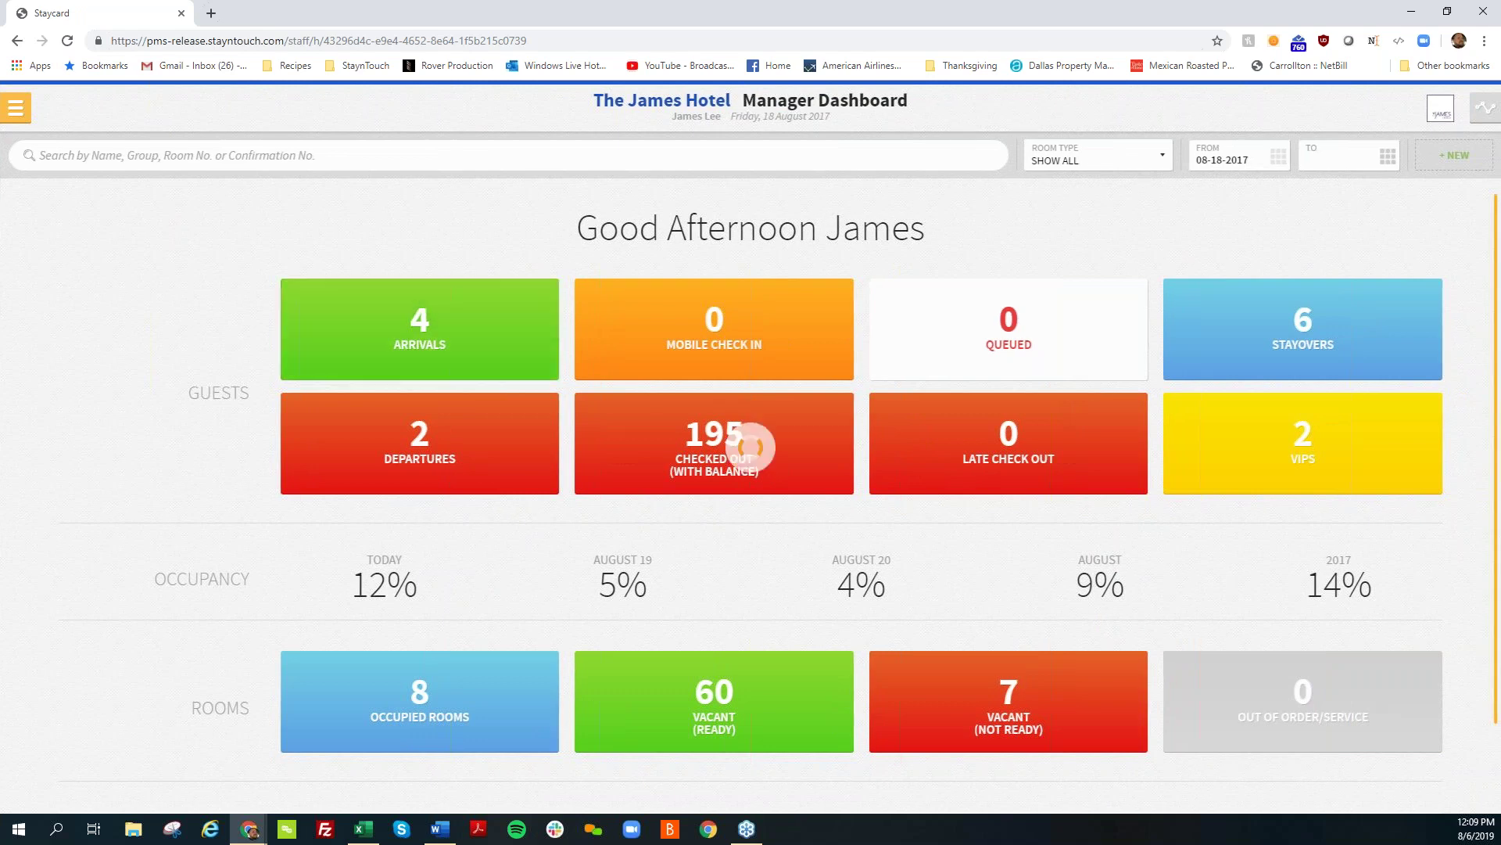
click(291, 296)
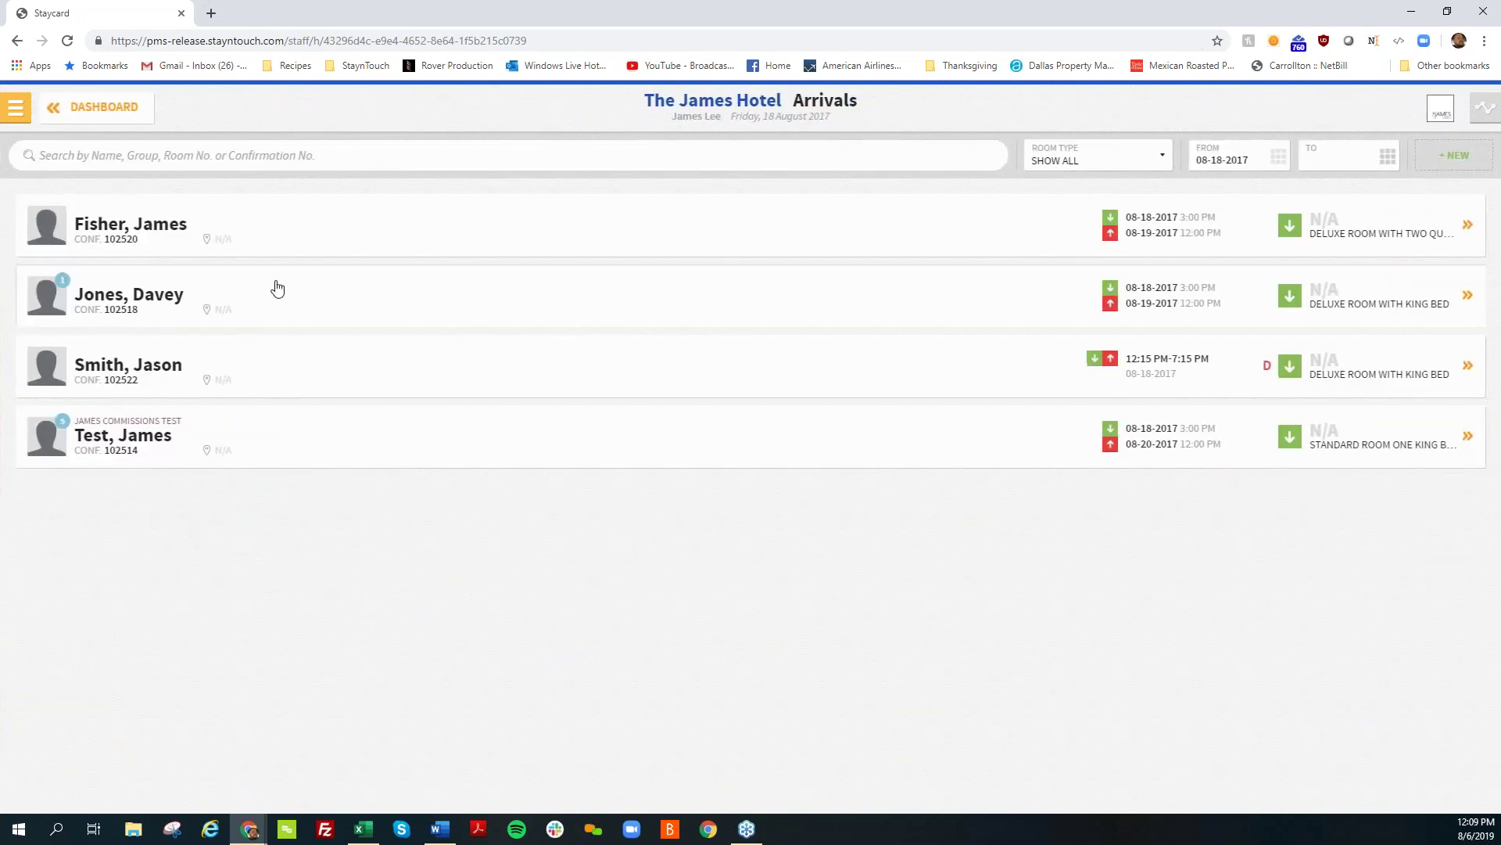
click(1114, 372)
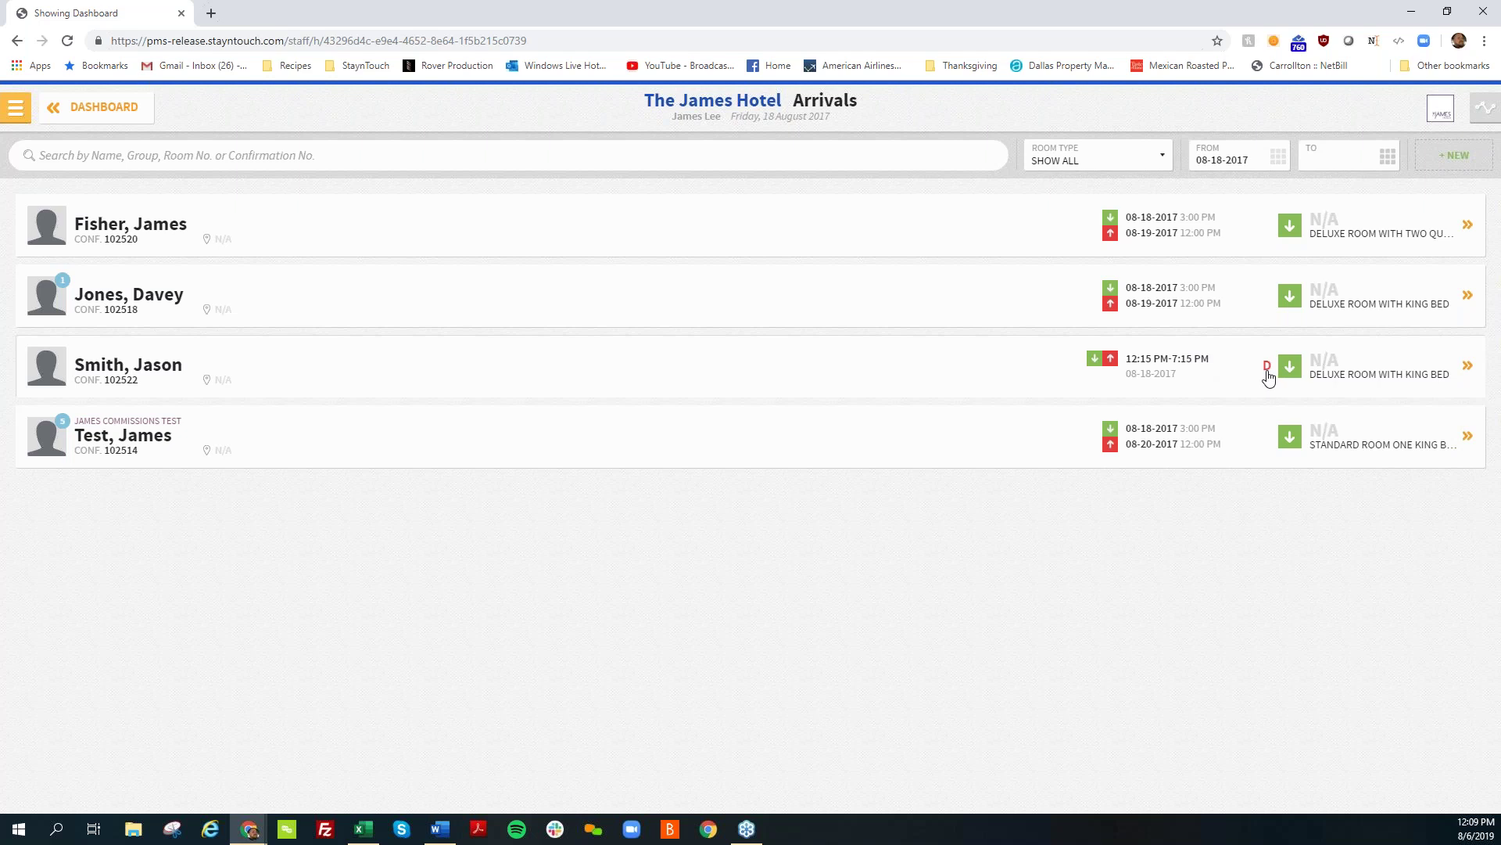
Step: Open reservation 102522's stay card, start check-in, and assign room 106
click(691, 365)
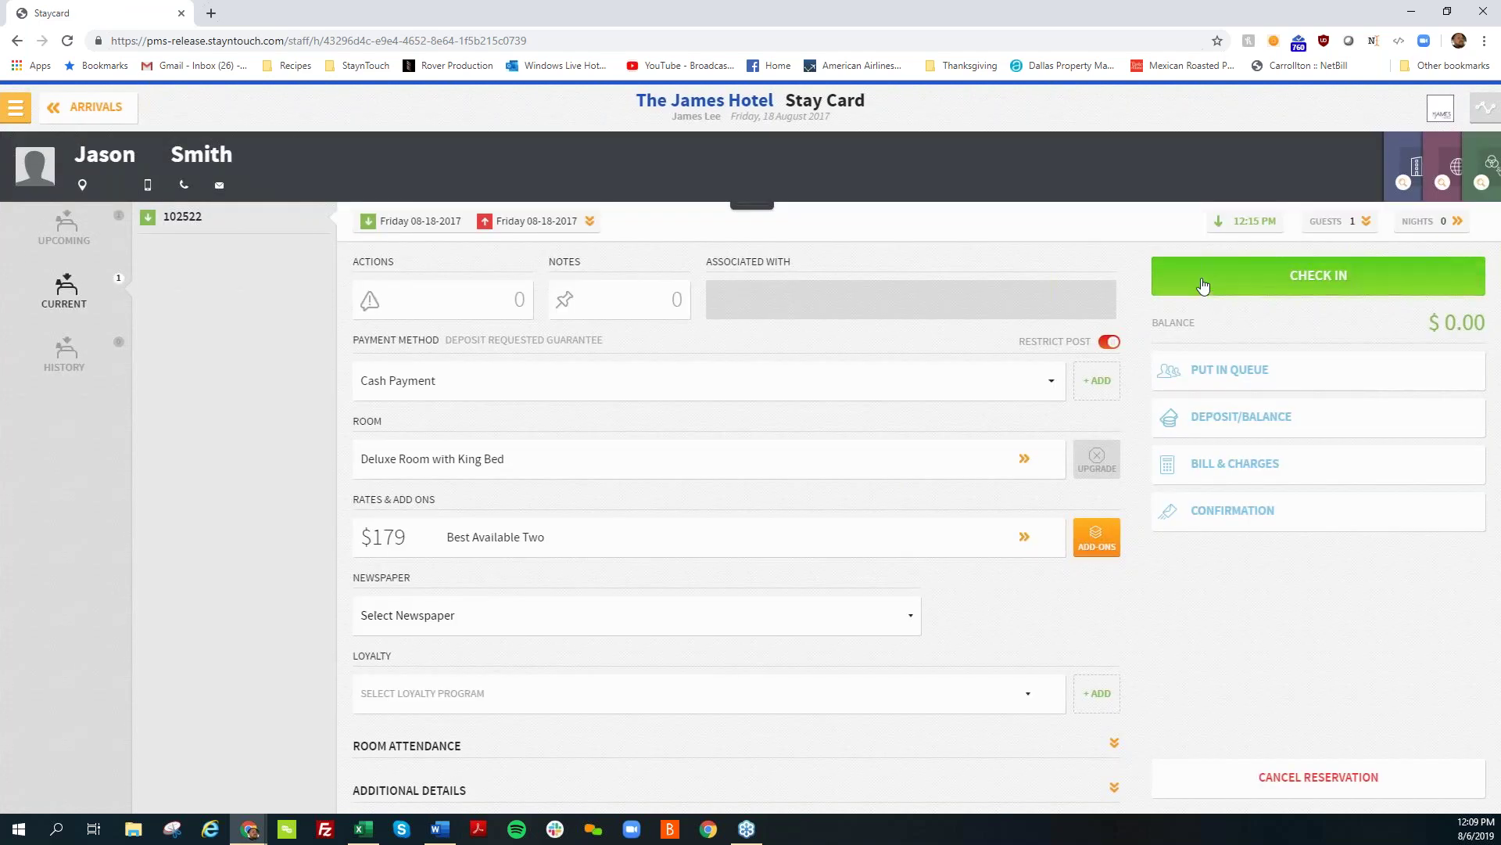
click(1203, 286)
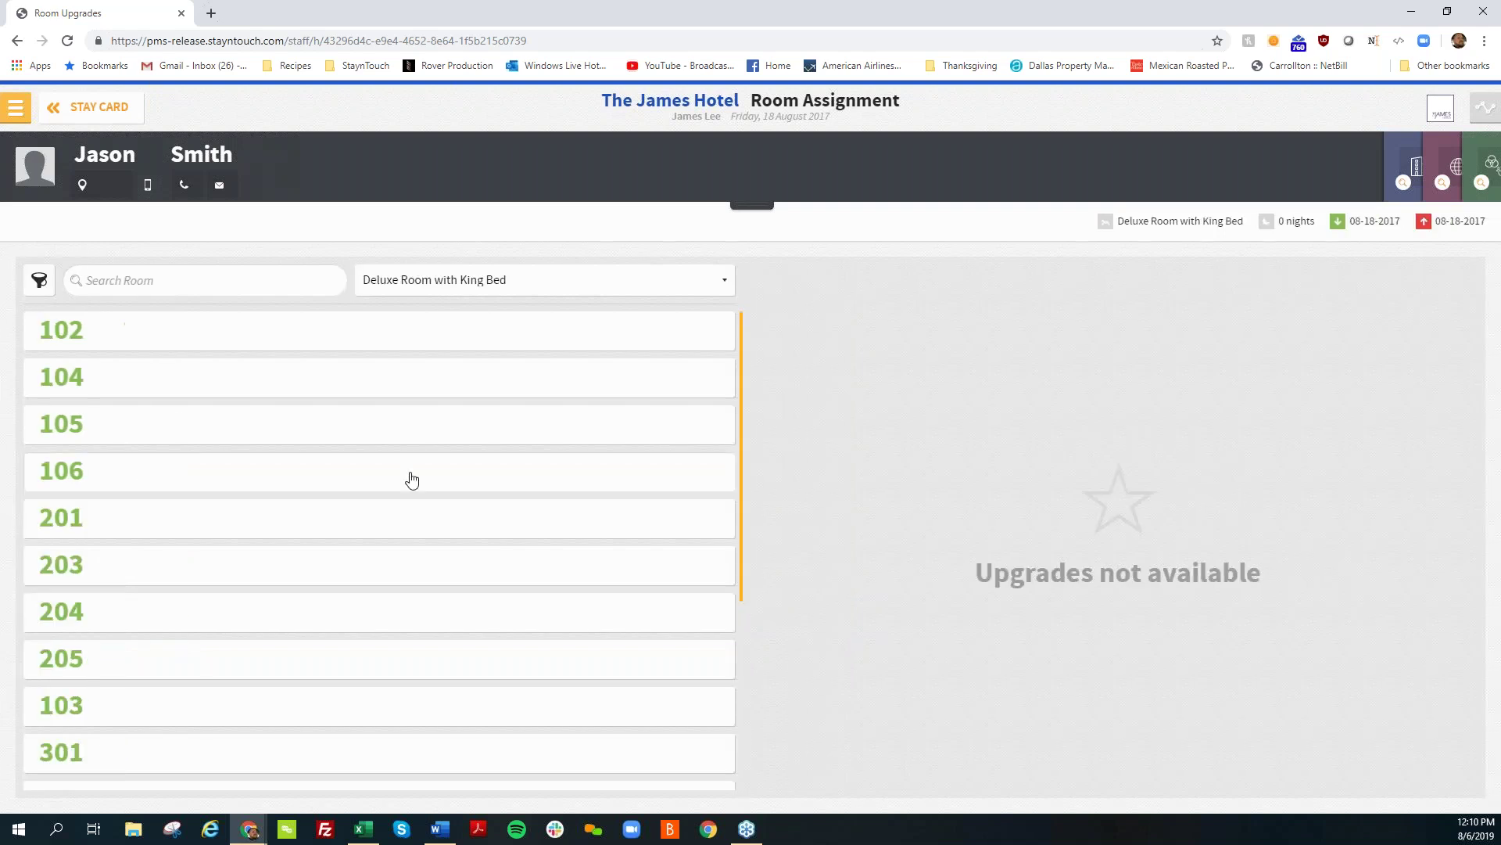
click(412, 479)
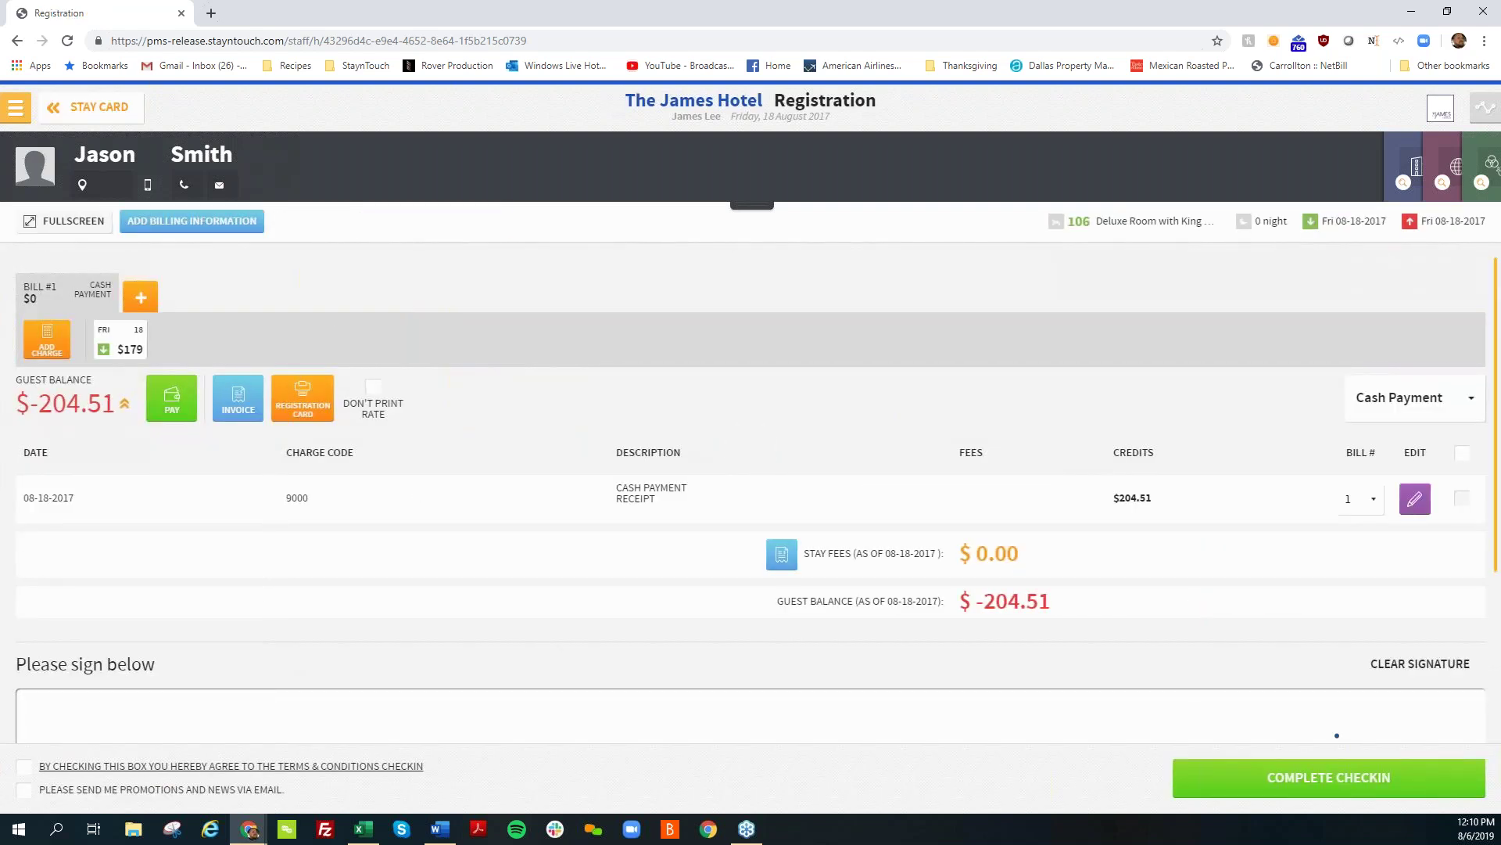
Step: Accept terms, sign, and finish check-in without a card swipe, then review the $0.00 bill
click(23, 765)
drag(289, 706, 662, 711)
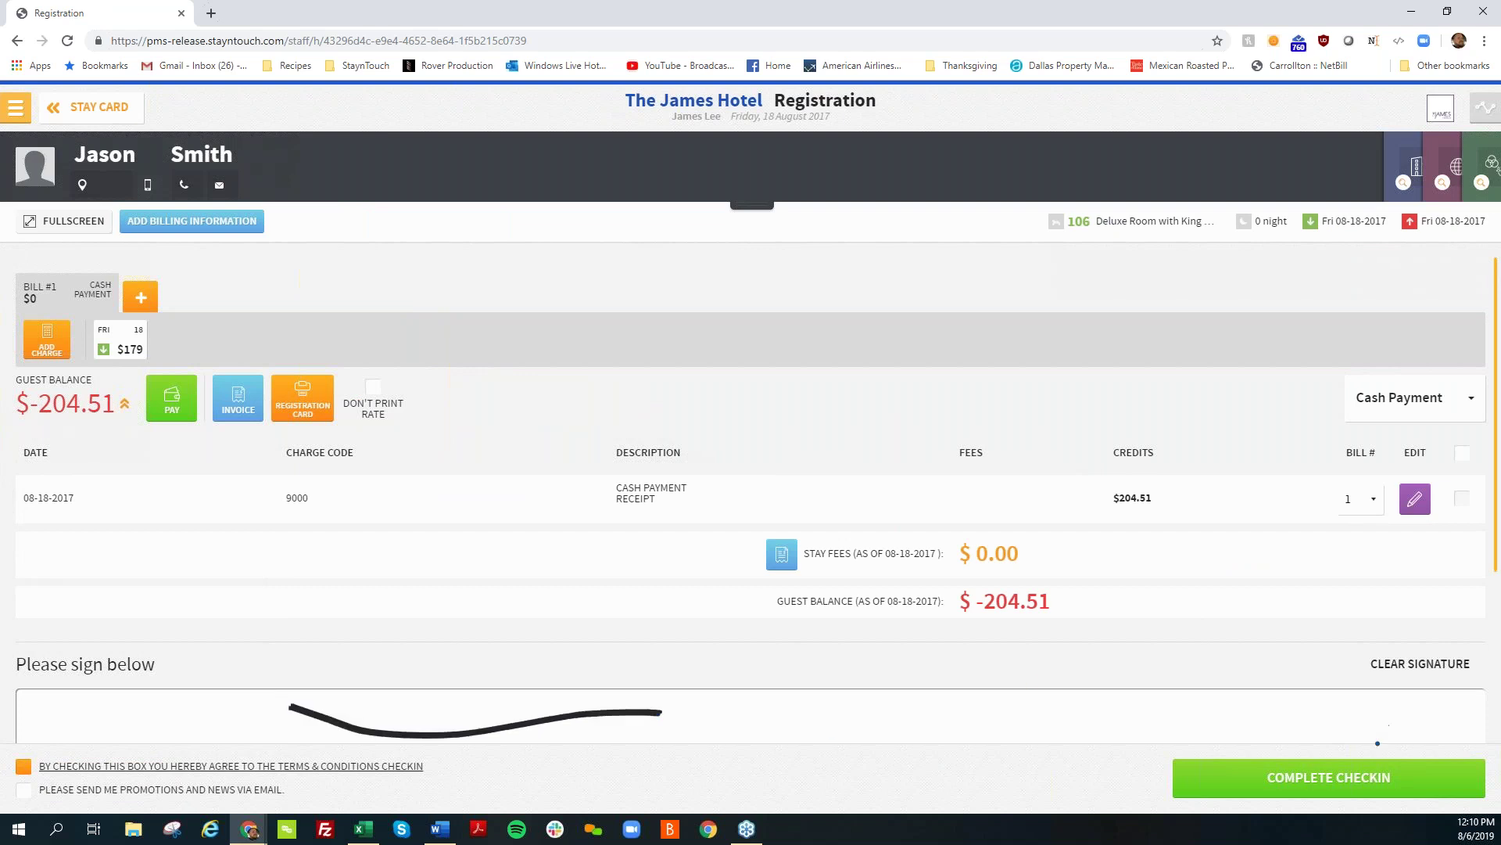
click(1377, 776)
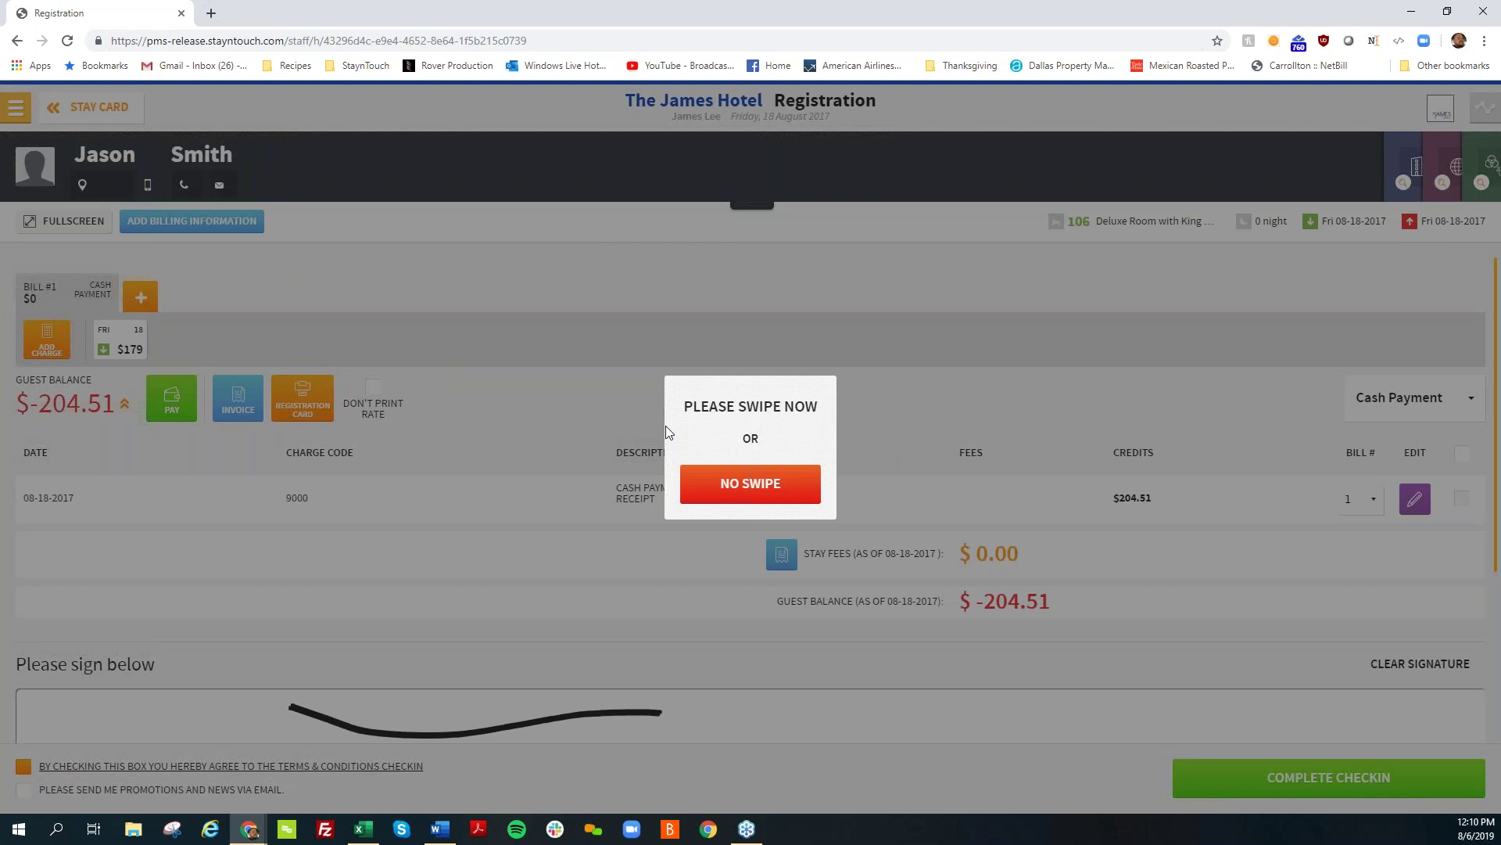
click(739, 481)
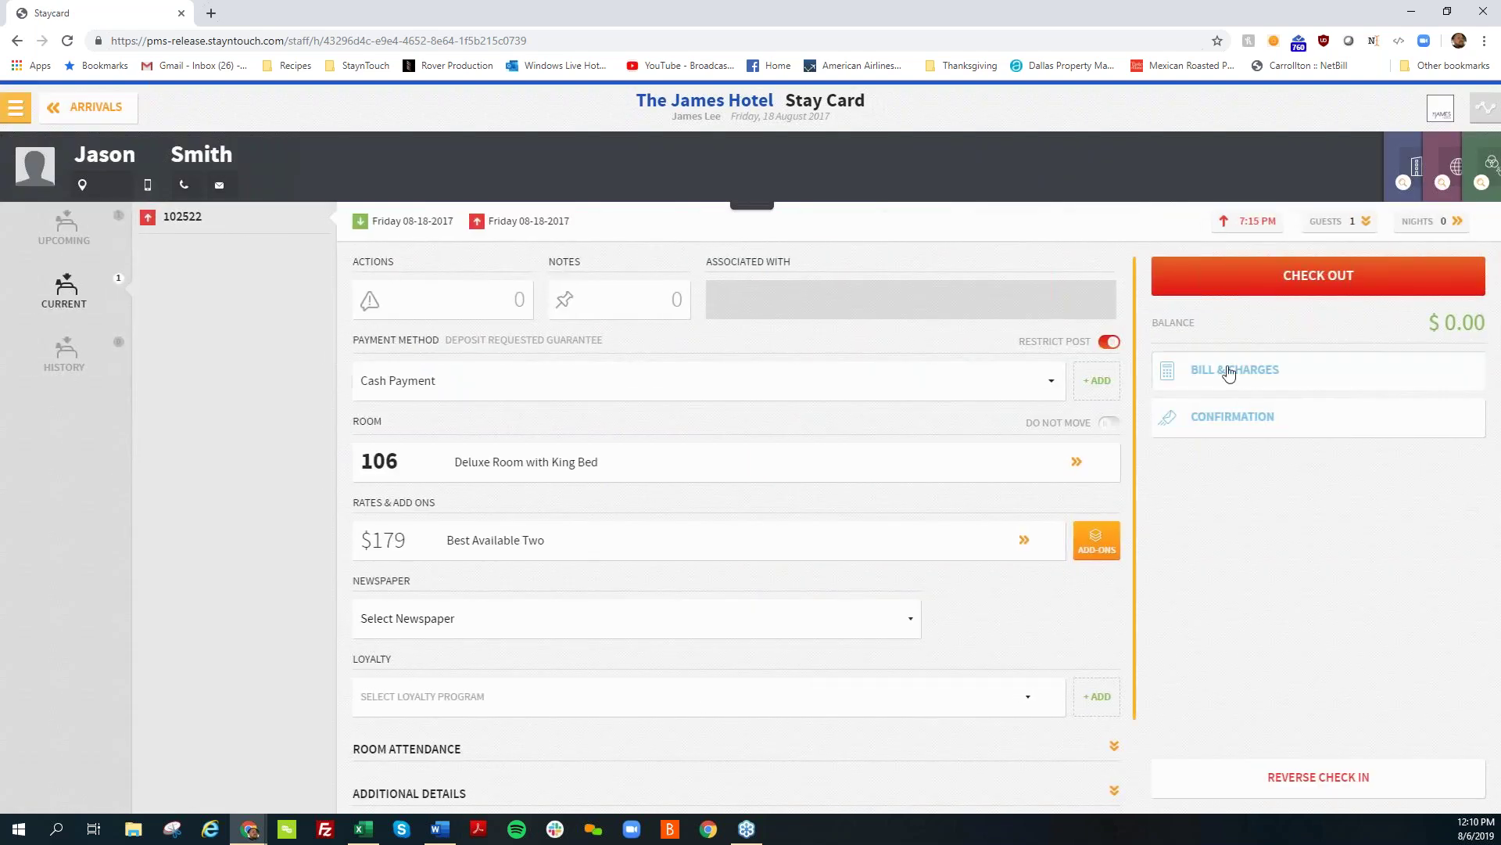
click(1229, 373)
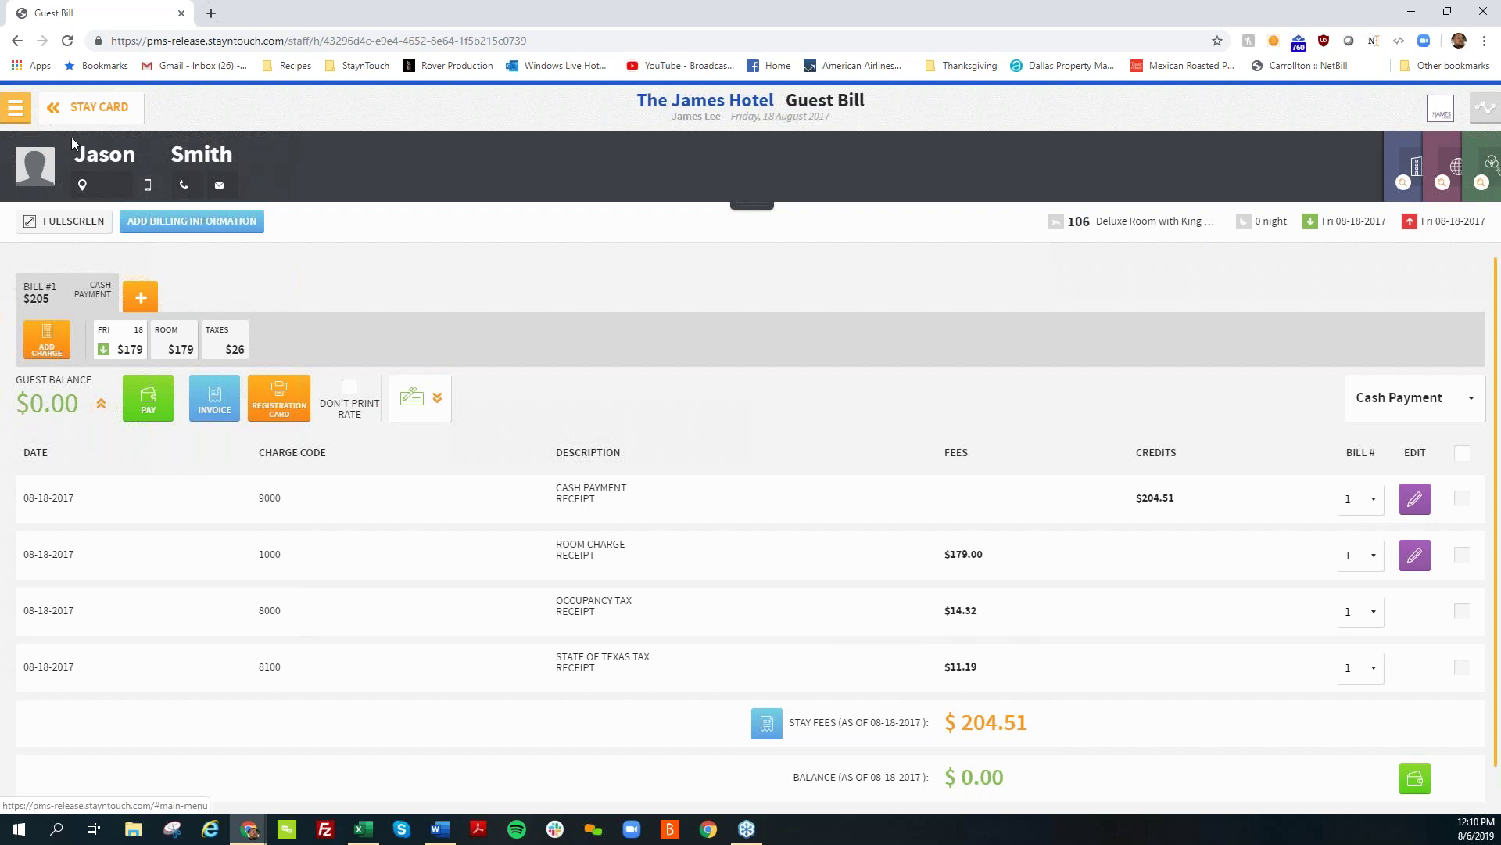
click(90, 107)
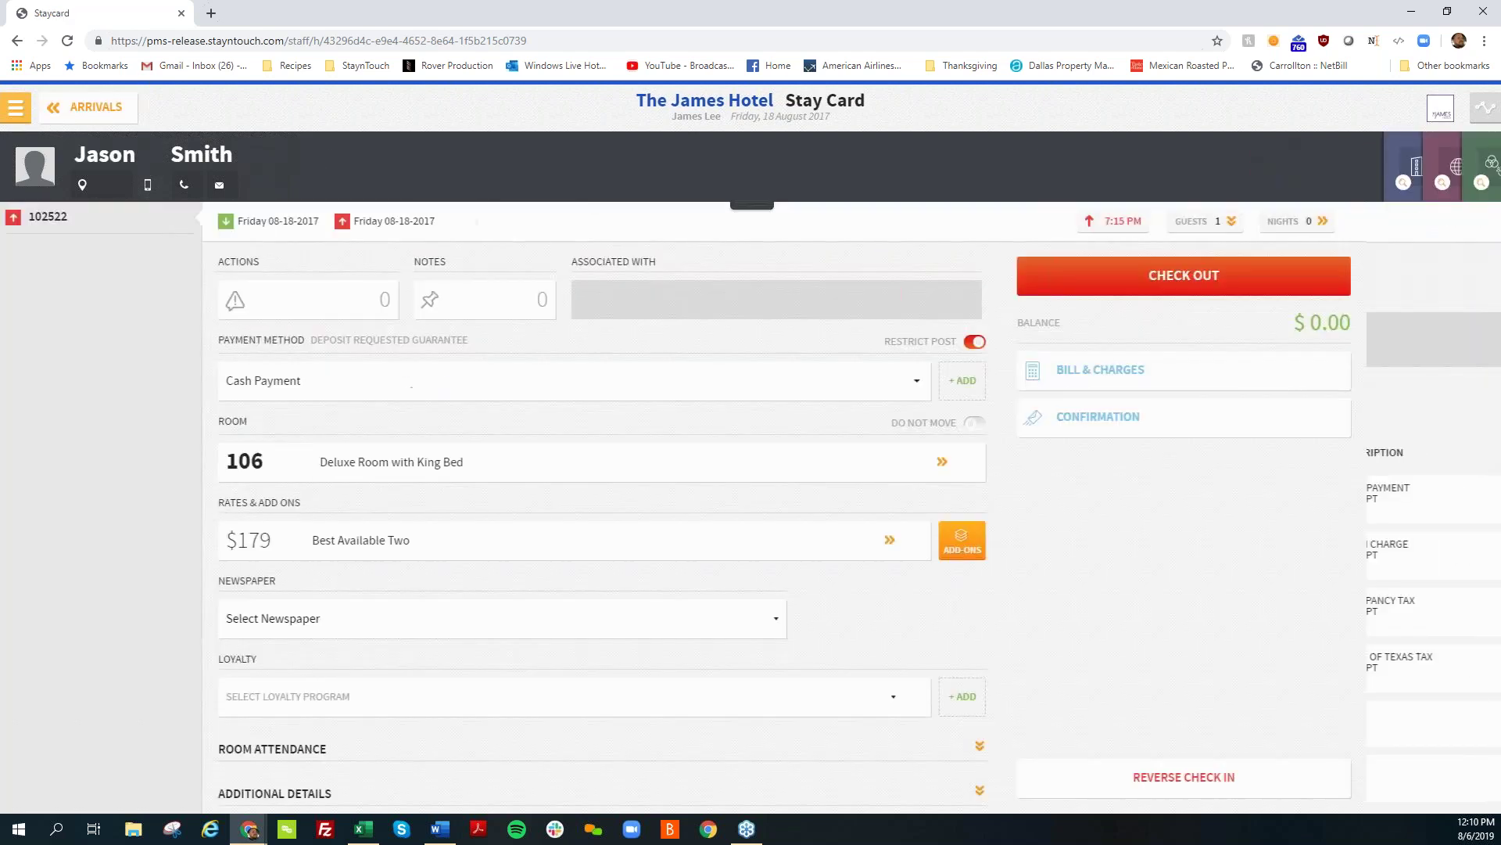
Step: Leave the arrivals list and go to Front Desk > Room Diary
click(90, 108)
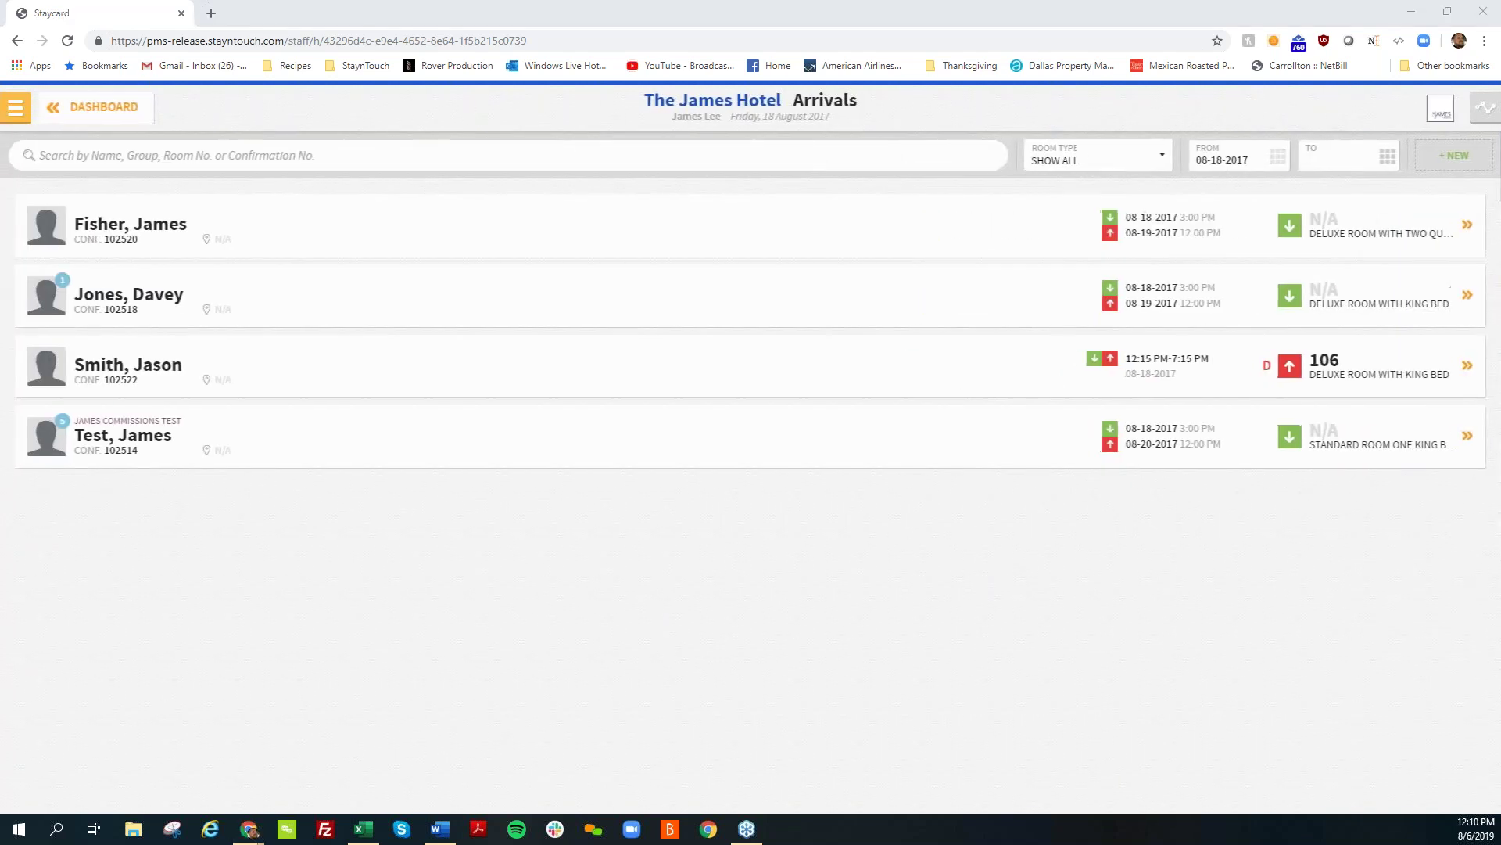
click(16, 107)
click(87, 205)
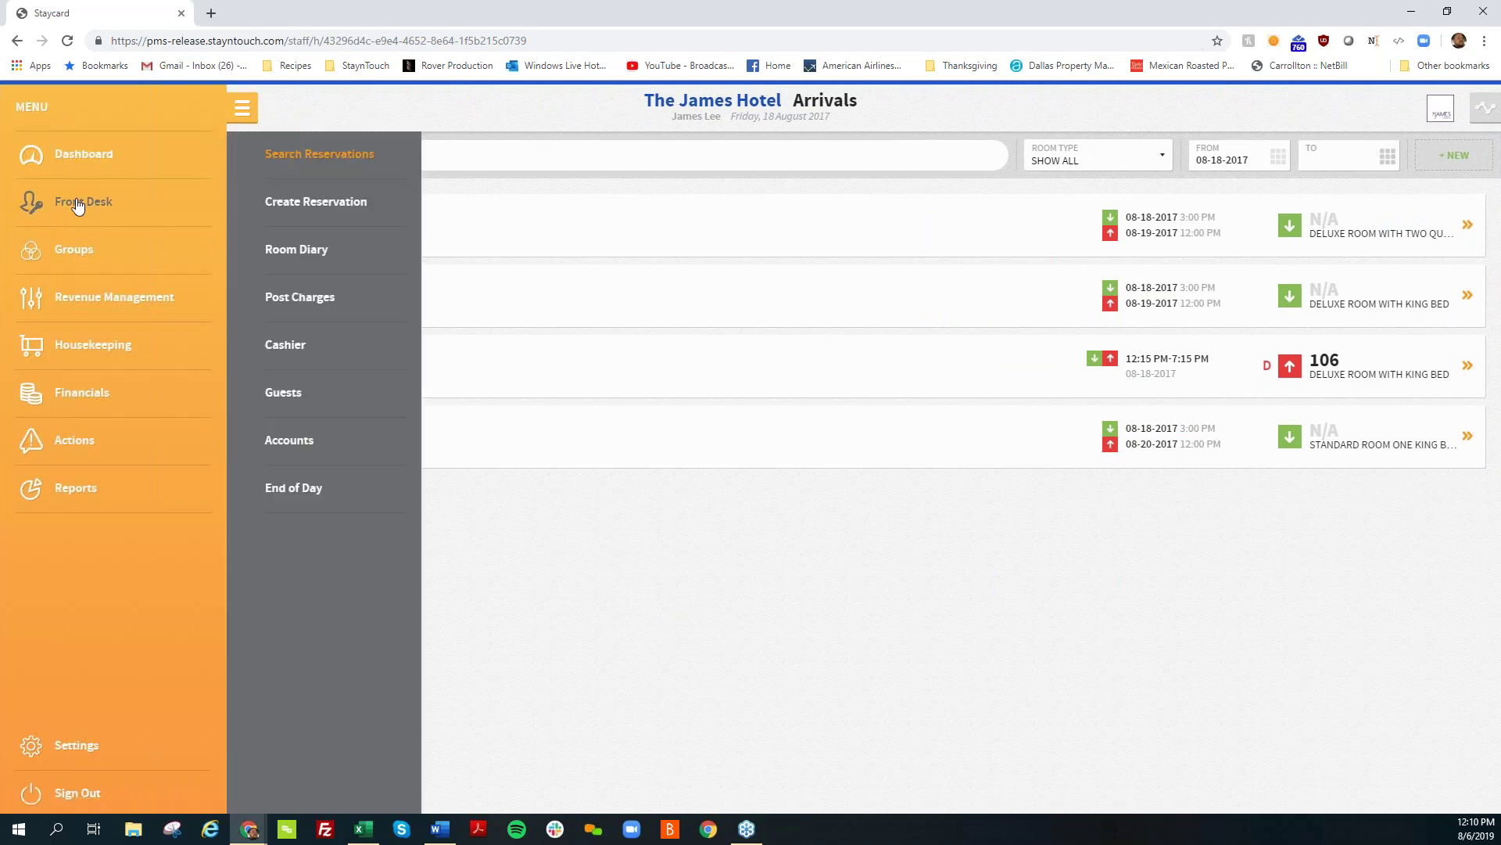
click(316, 249)
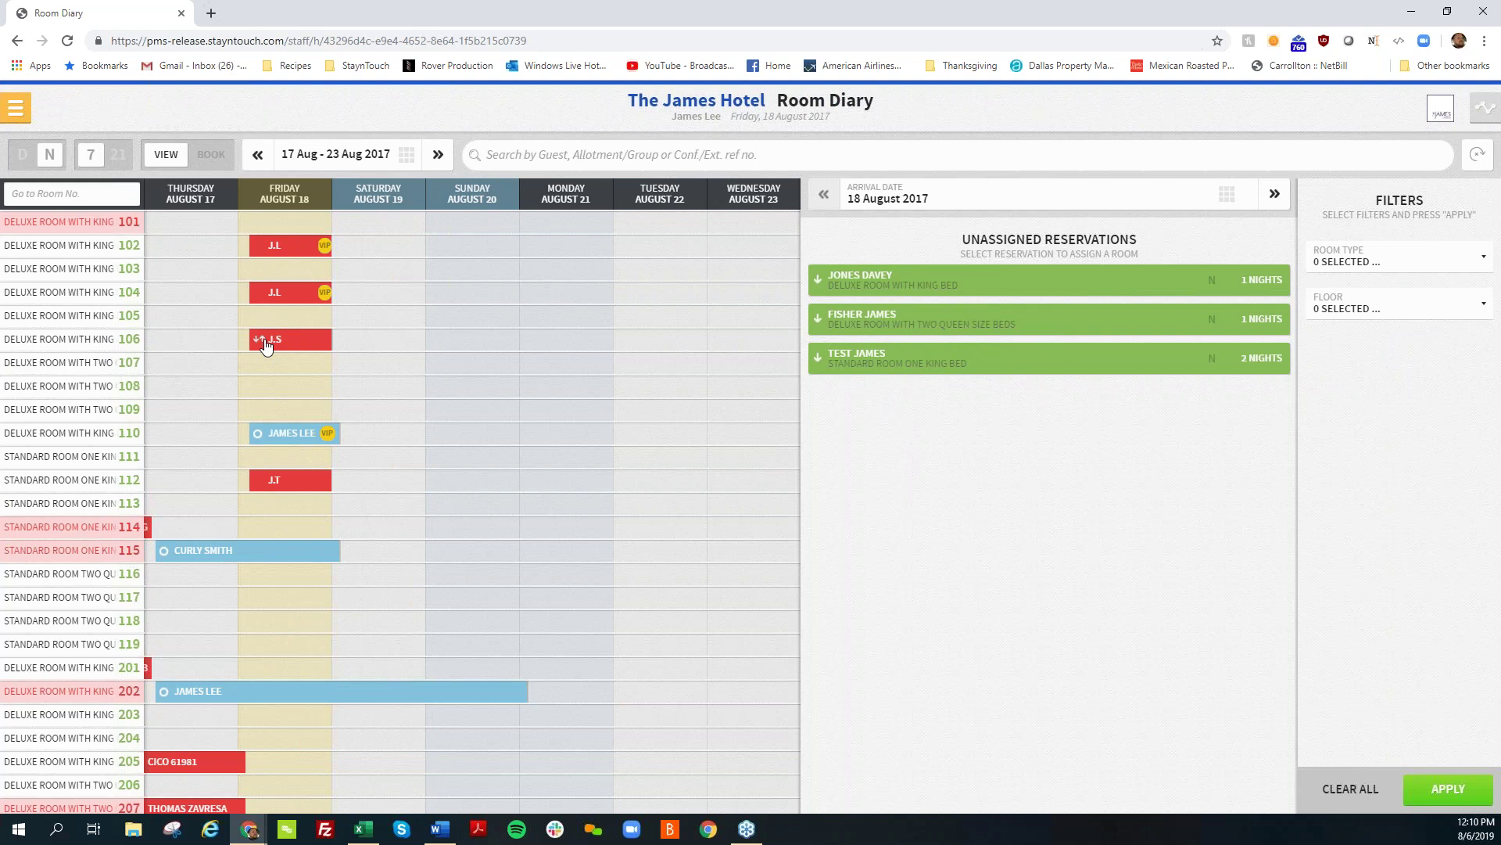
Step: Open room 106's stay card and expand Additional Details (Day Use, Government market)
click(265, 344)
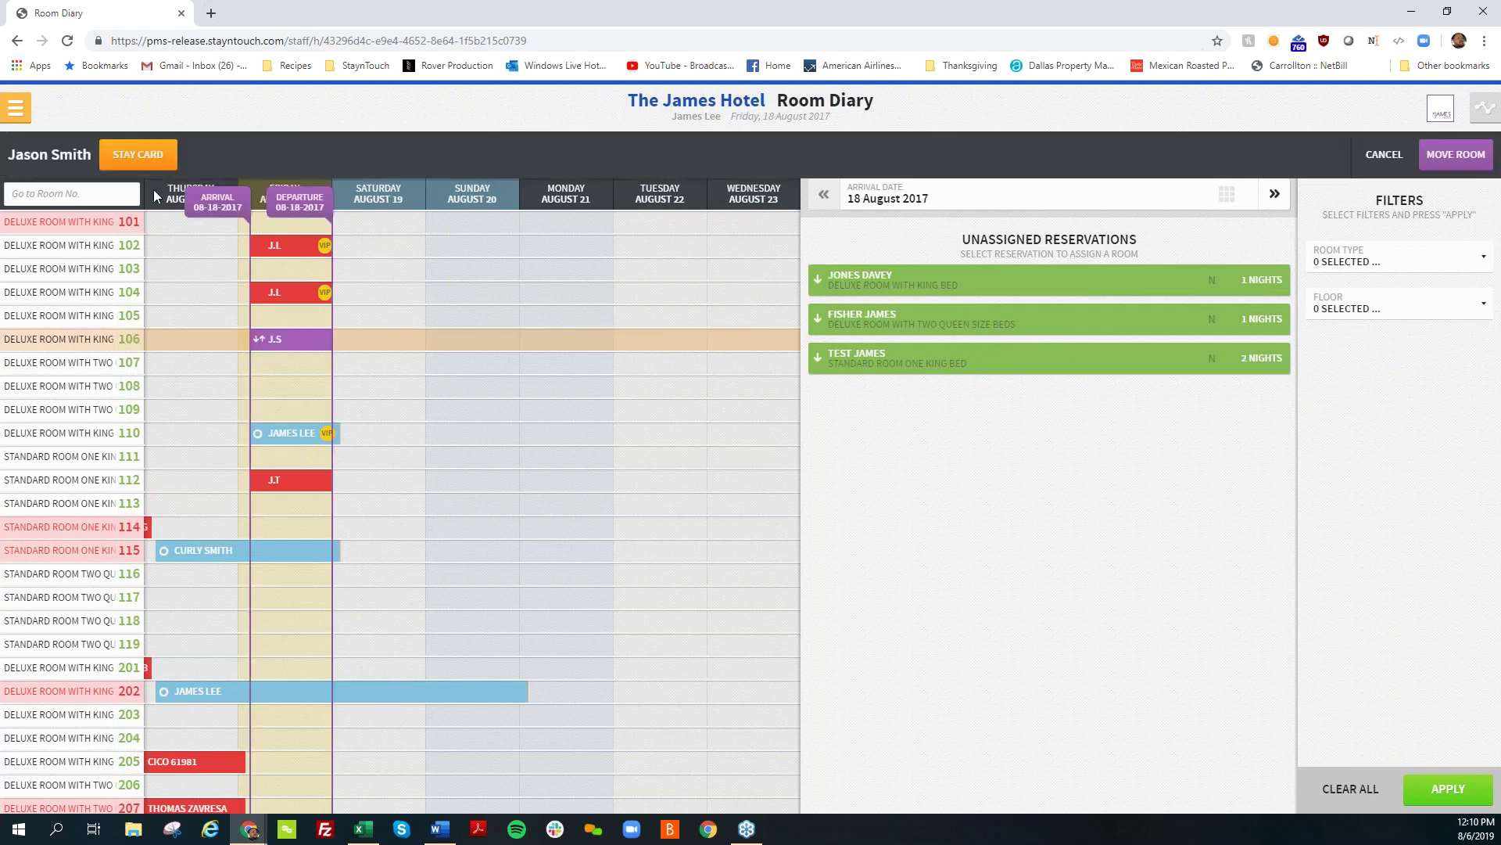
click(138, 154)
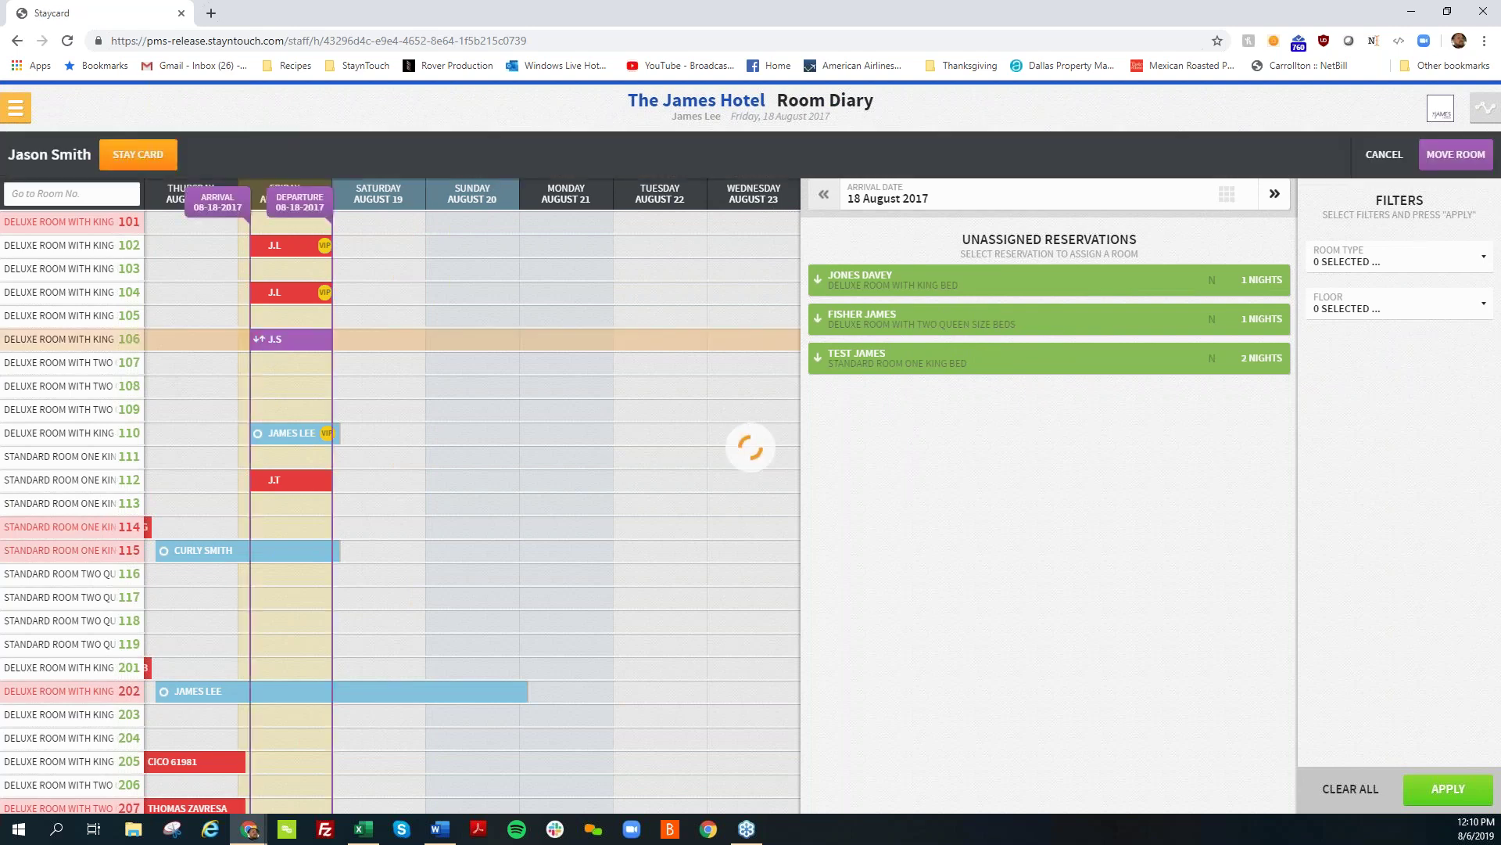
scroll(413, 704, down, 2)
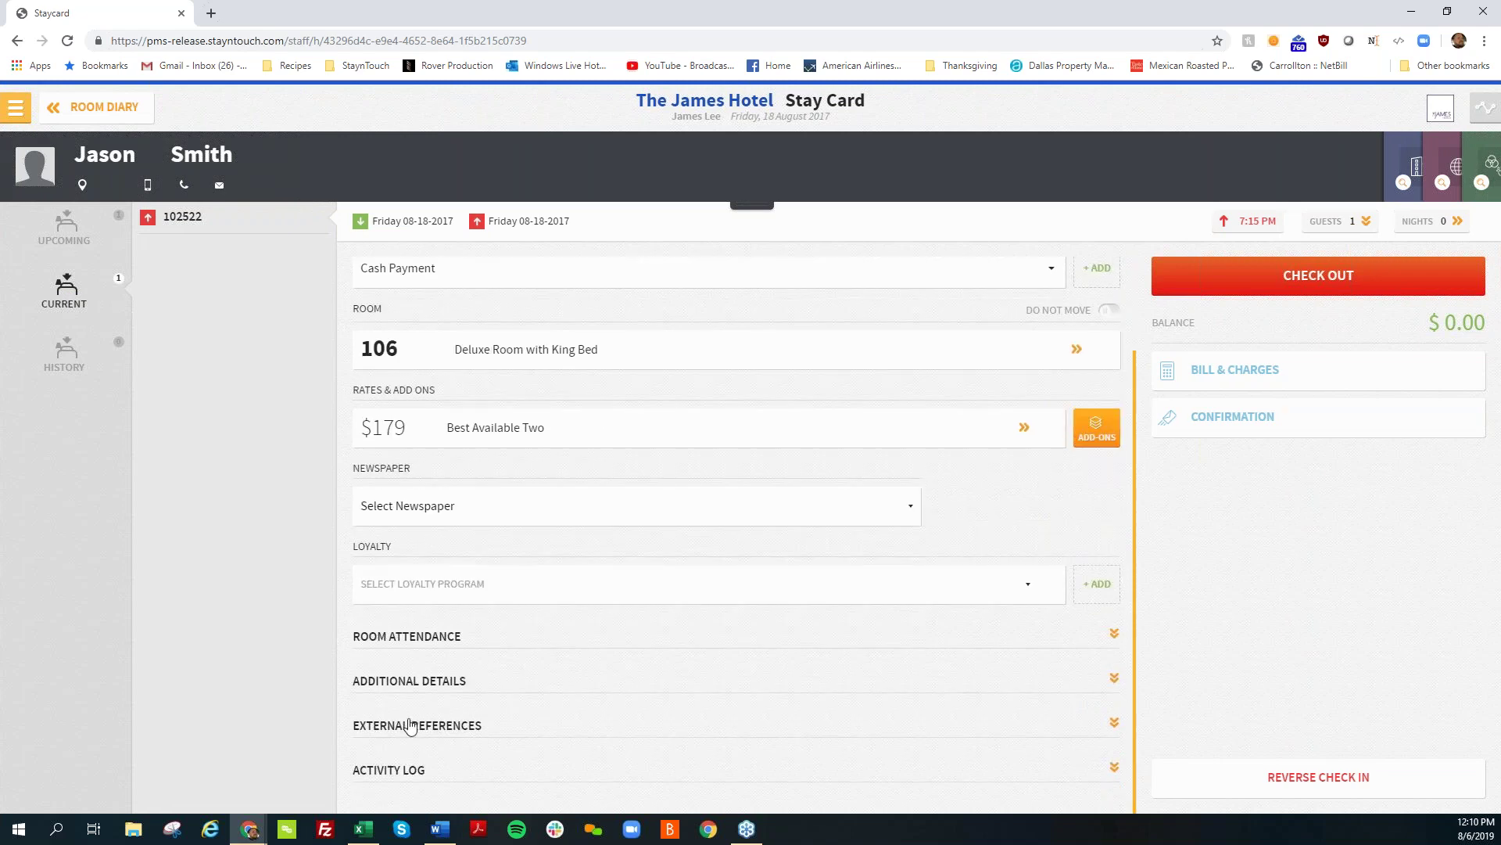
click(415, 681)
scroll(419, 688, down, 3)
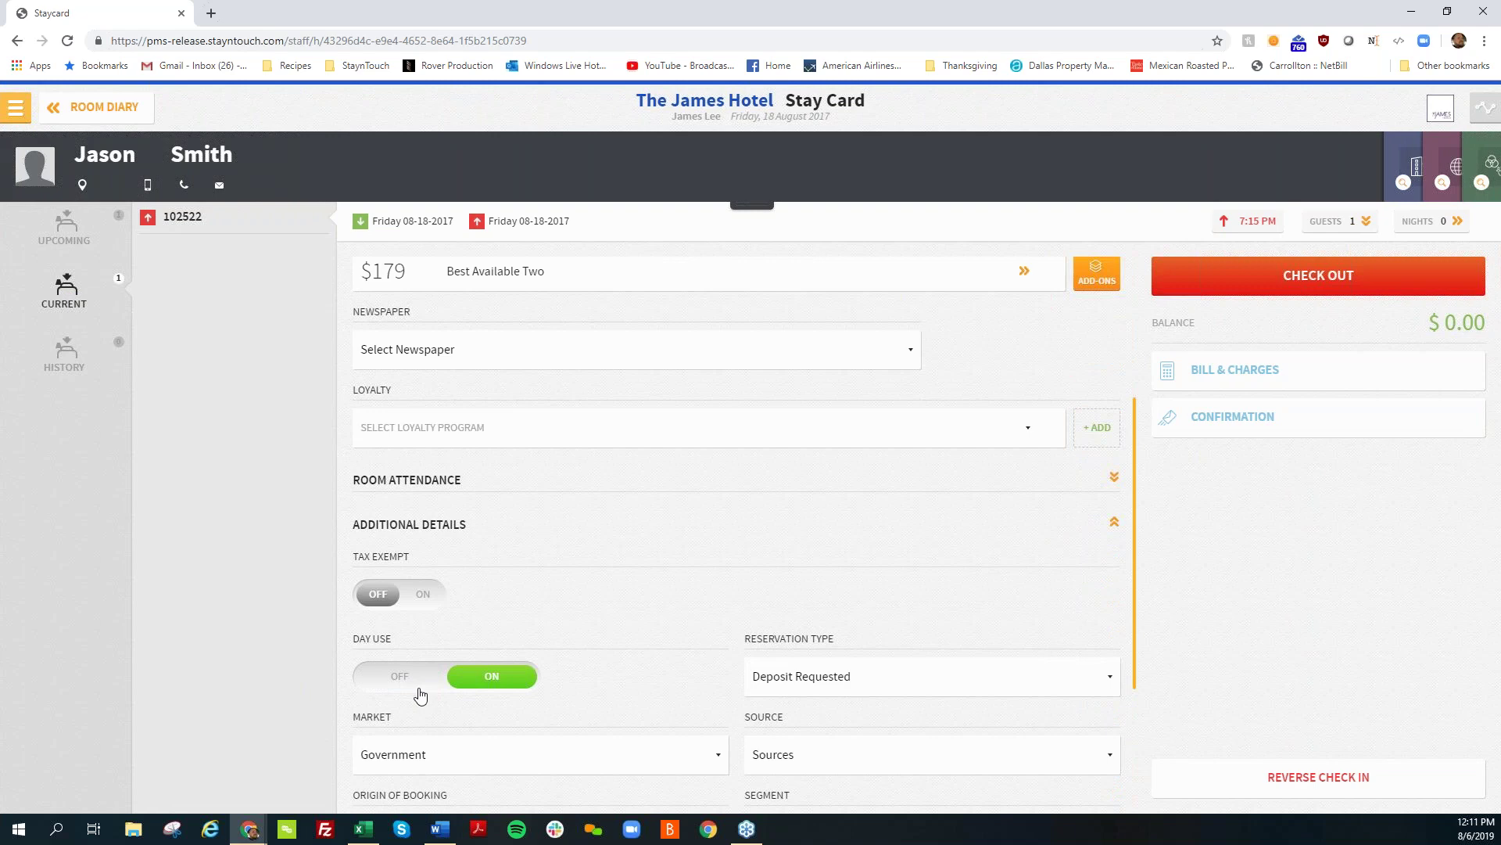
scroll(470, 703, down, 3)
scroll(470, 702, up, 2)
scroll(470, 702, up, 3)
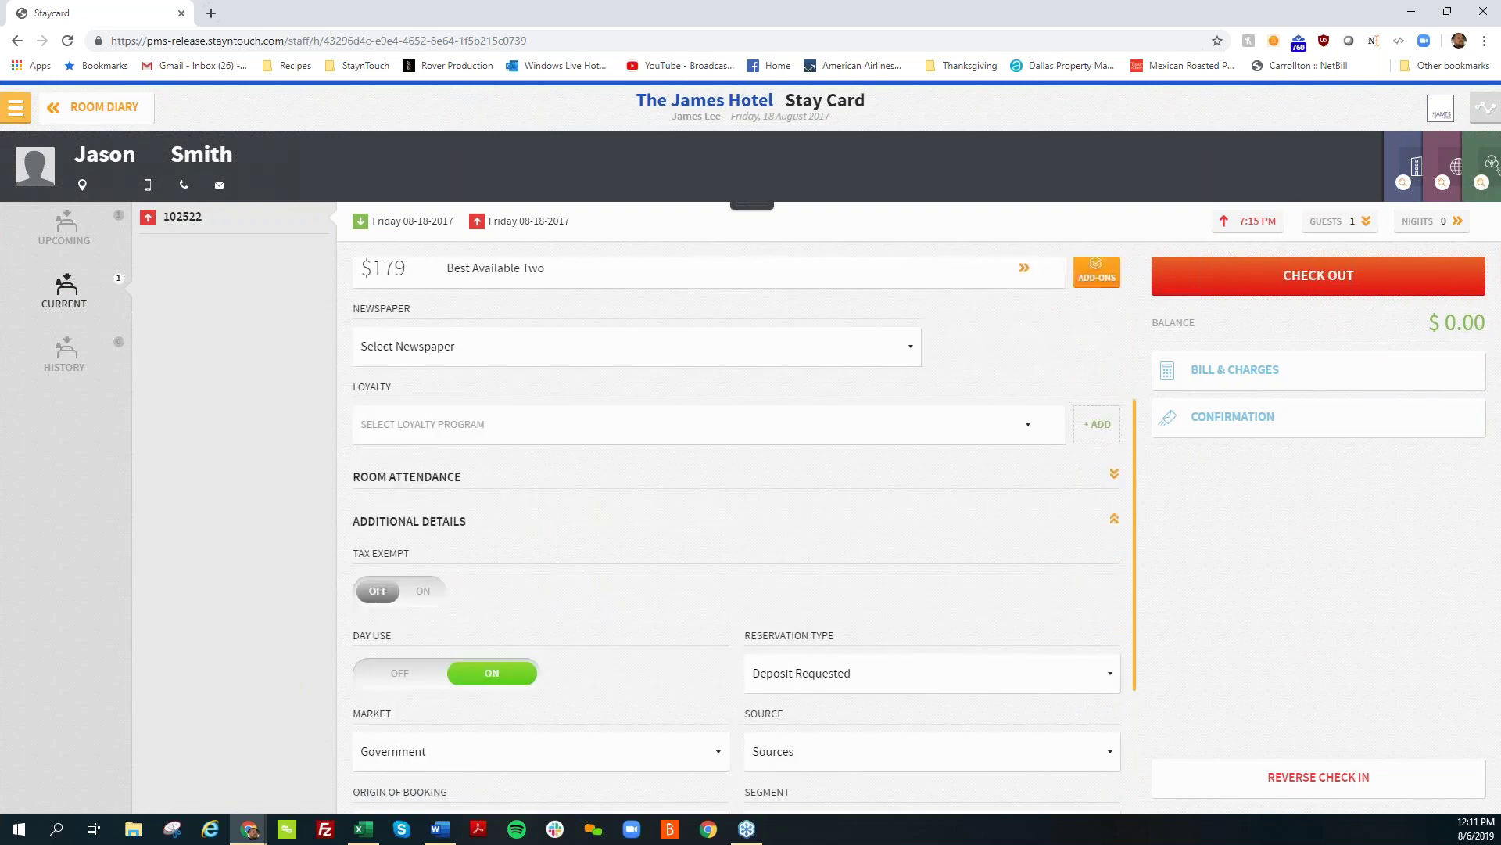
Step: Cancel moving the room 106 reservation and switch the Room Diary to booking mode
click(79, 110)
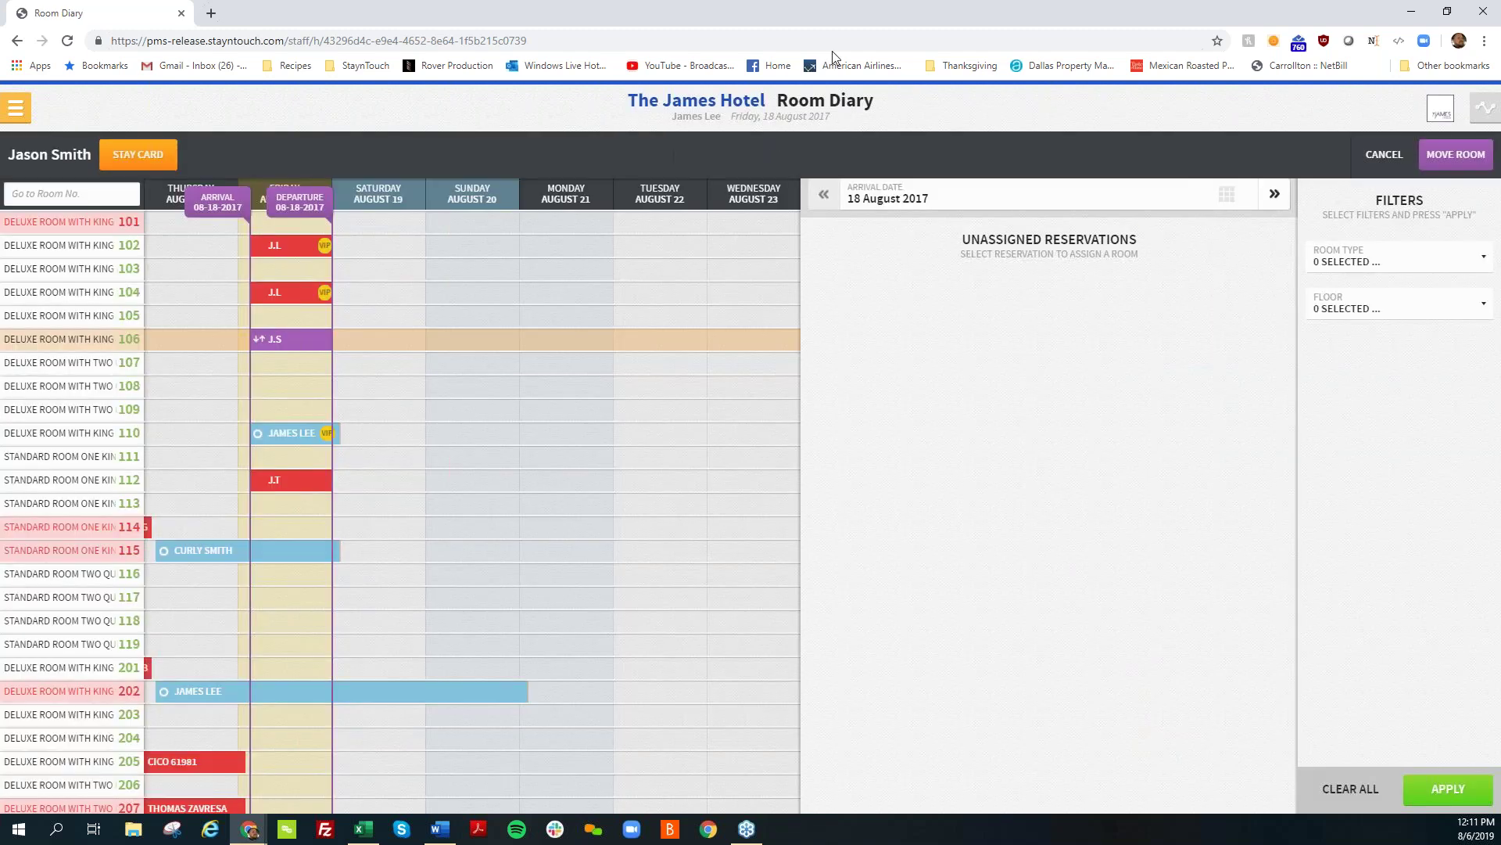
click(1400, 161)
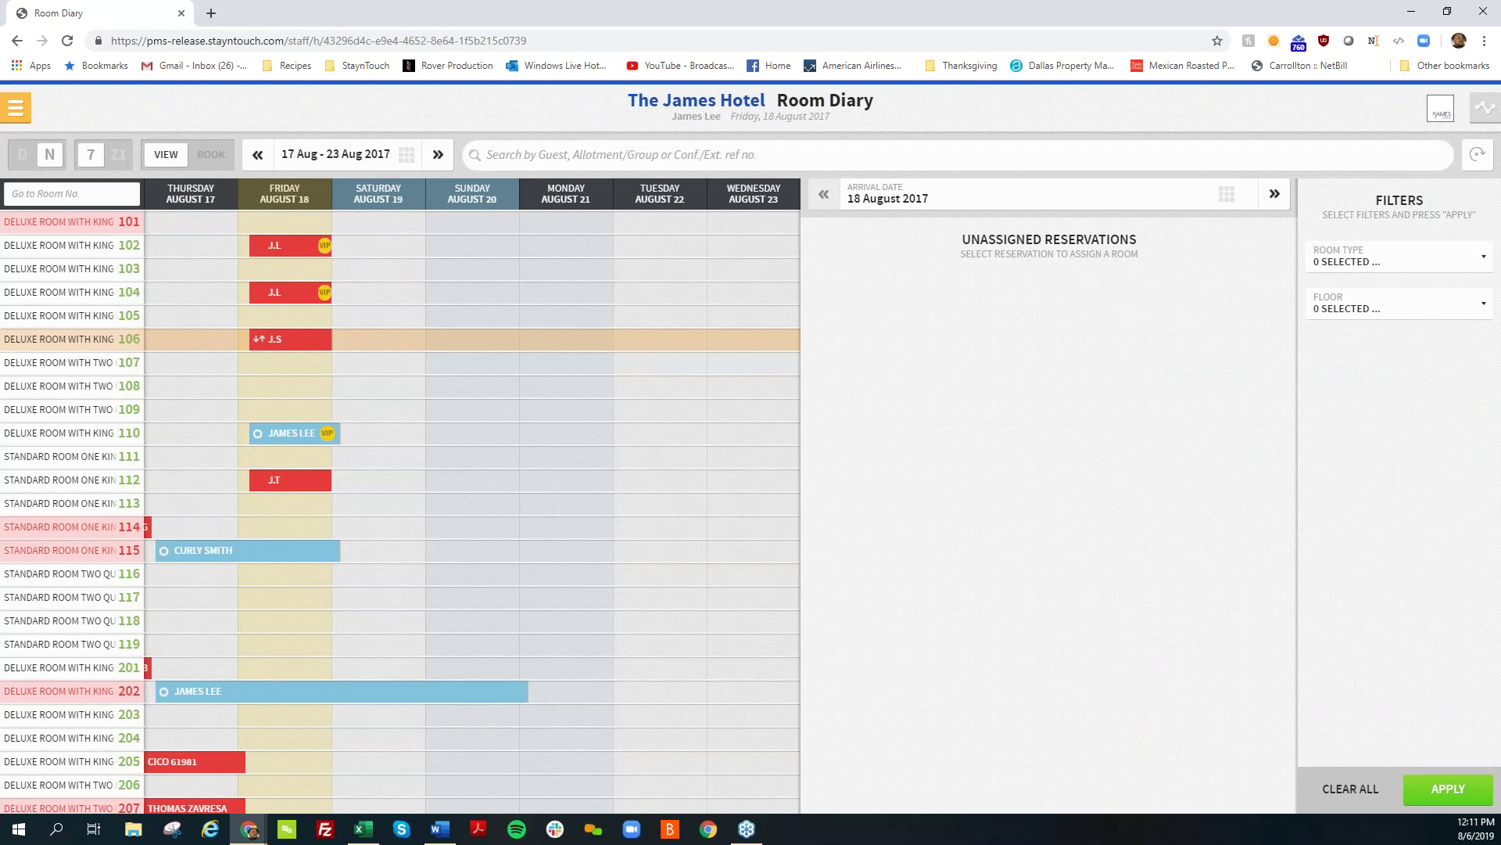
click(211, 160)
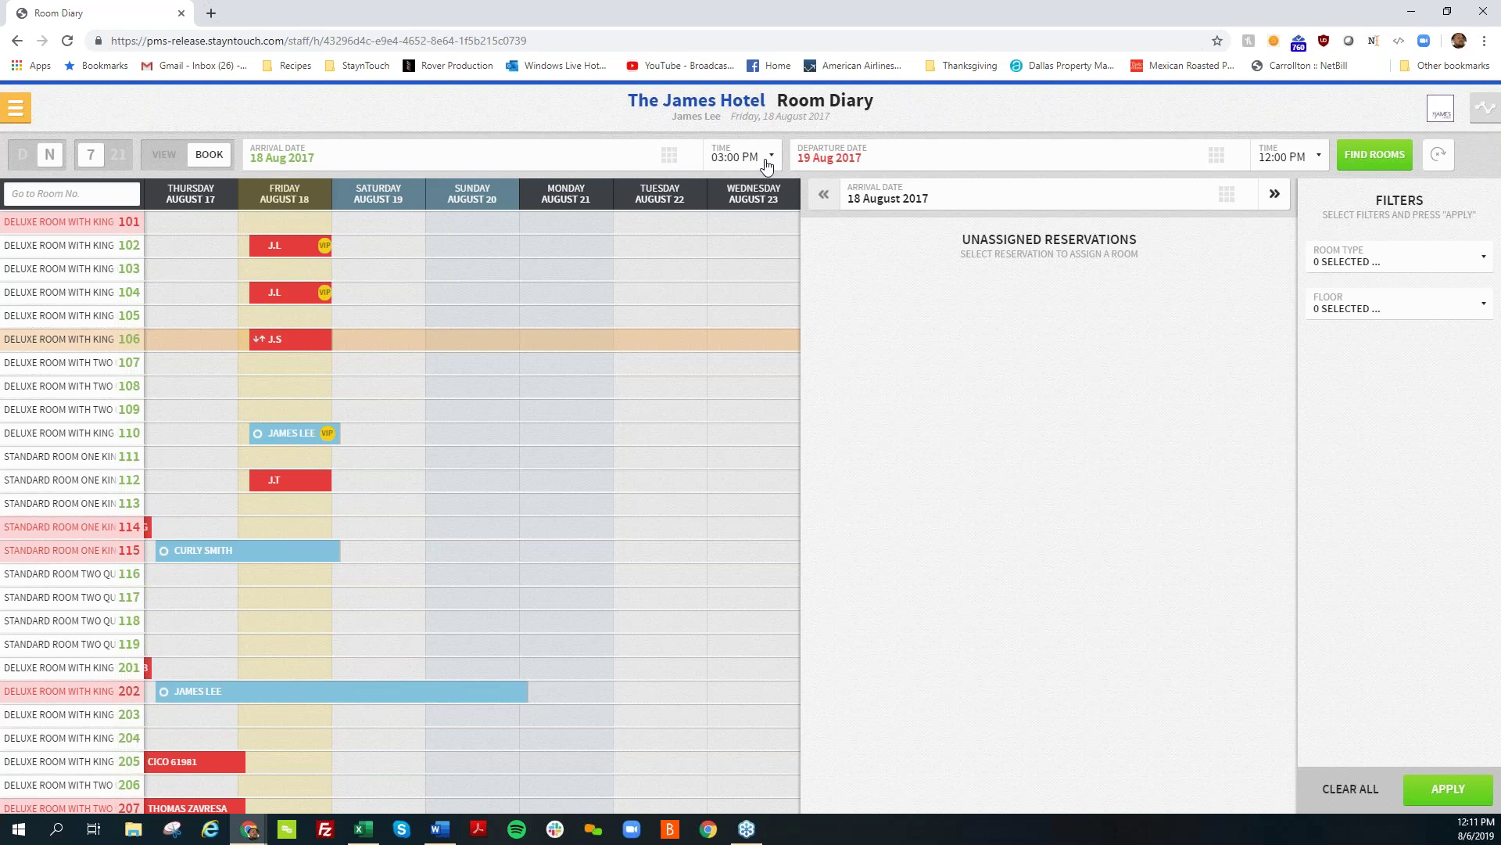
Step: Find rooms arriving 05:00 PM, departing 10:00 AM, and overbook room 108
click(766, 165)
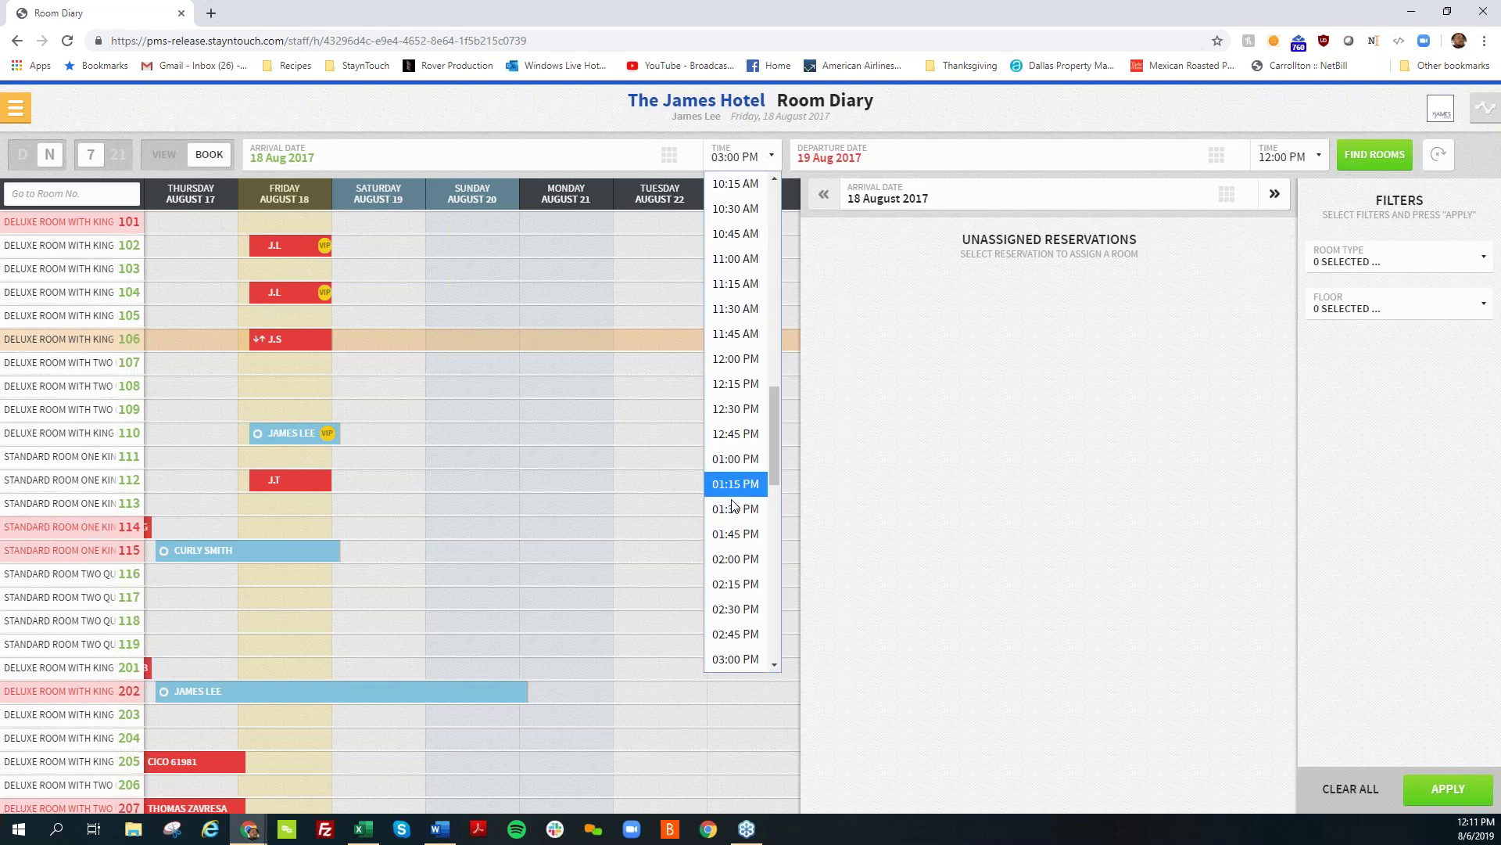
scroll(725, 516, down, 3)
click(725, 551)
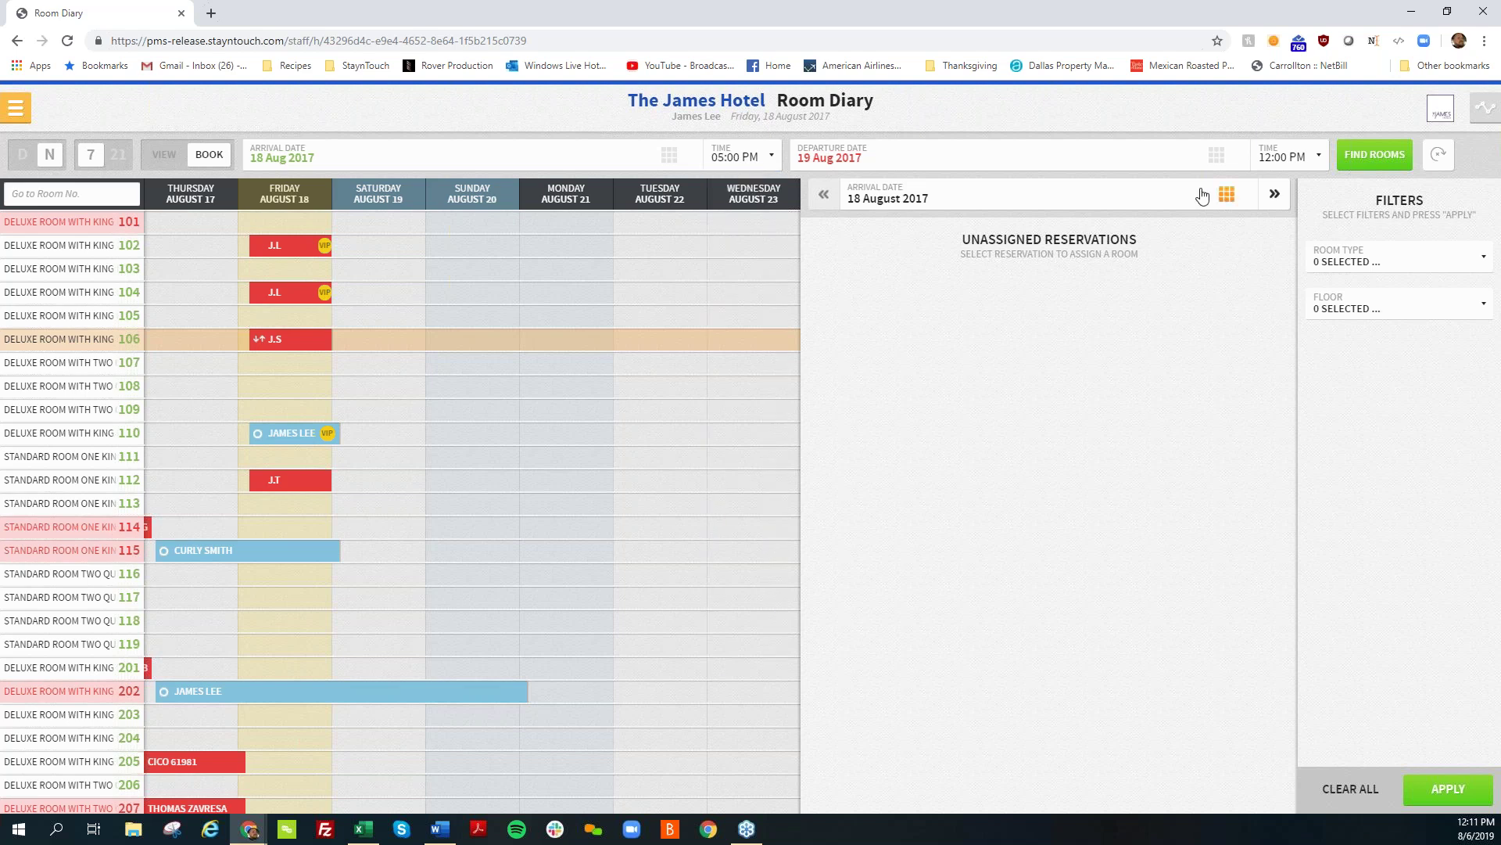
click(1297, 168)
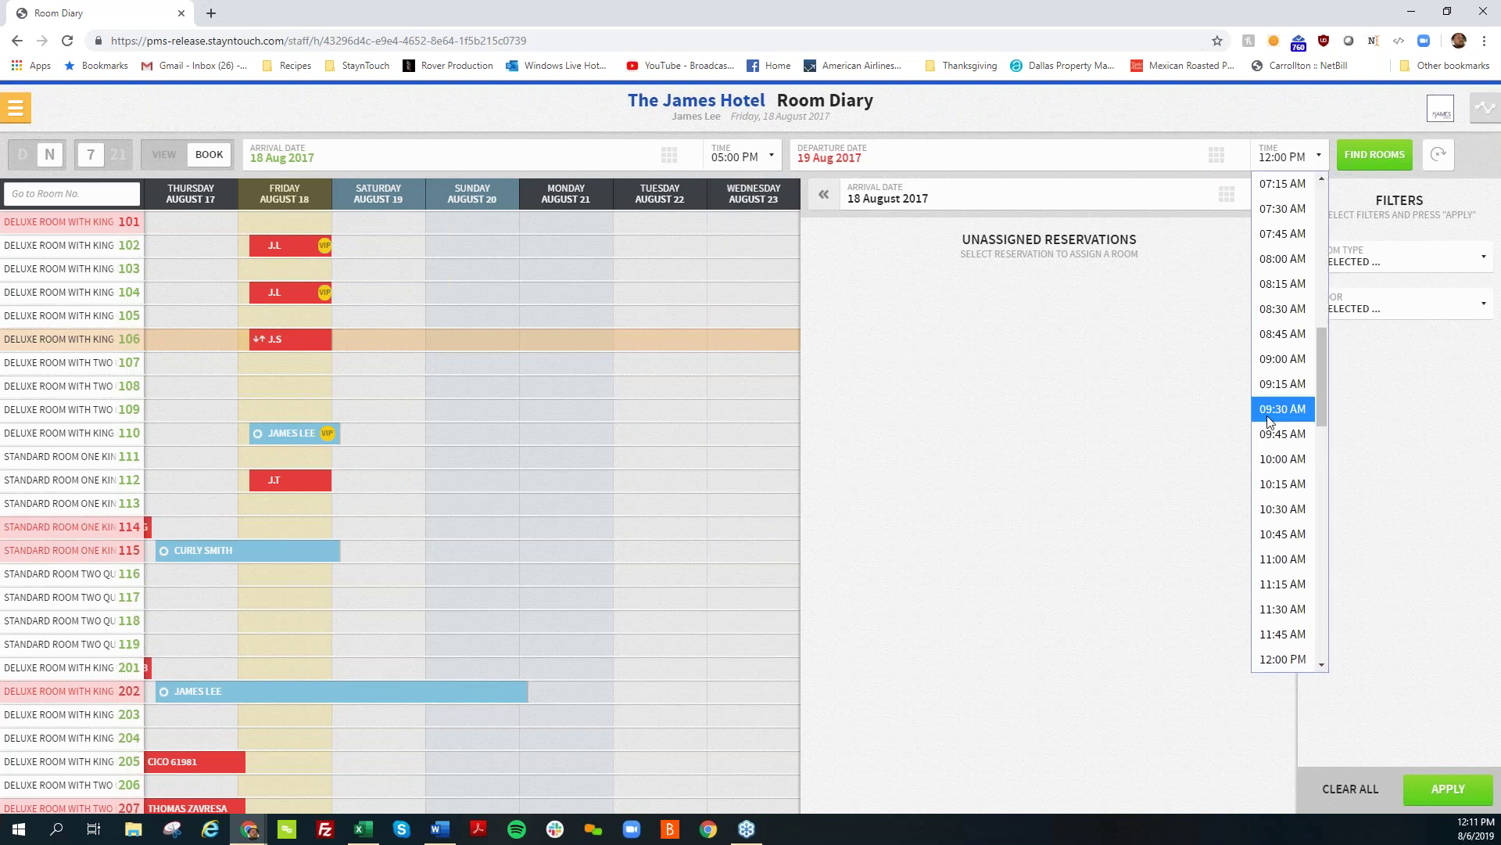
click(1258, 457)
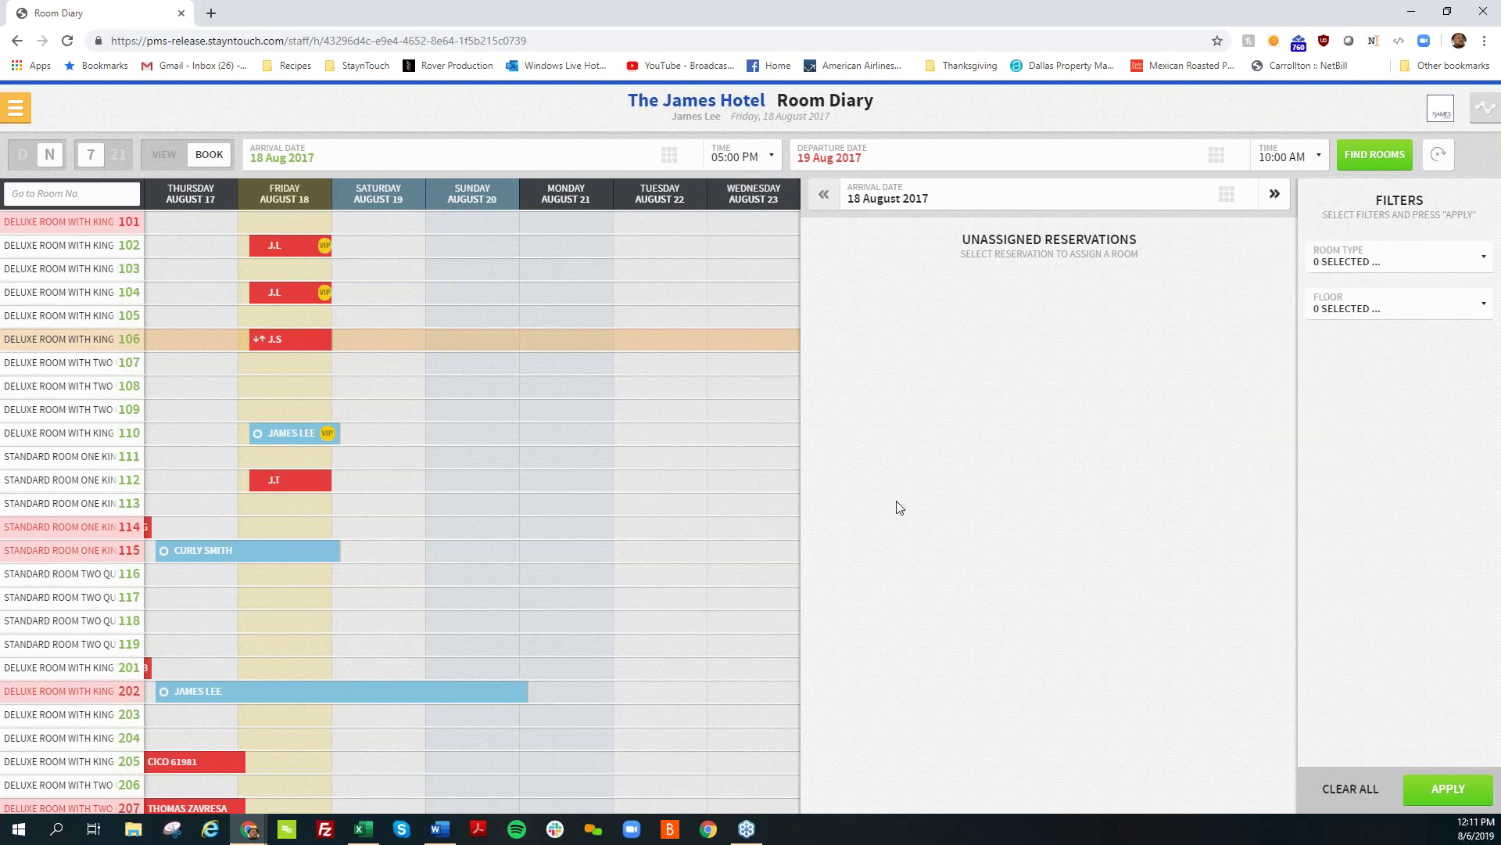
click(1383, 156)
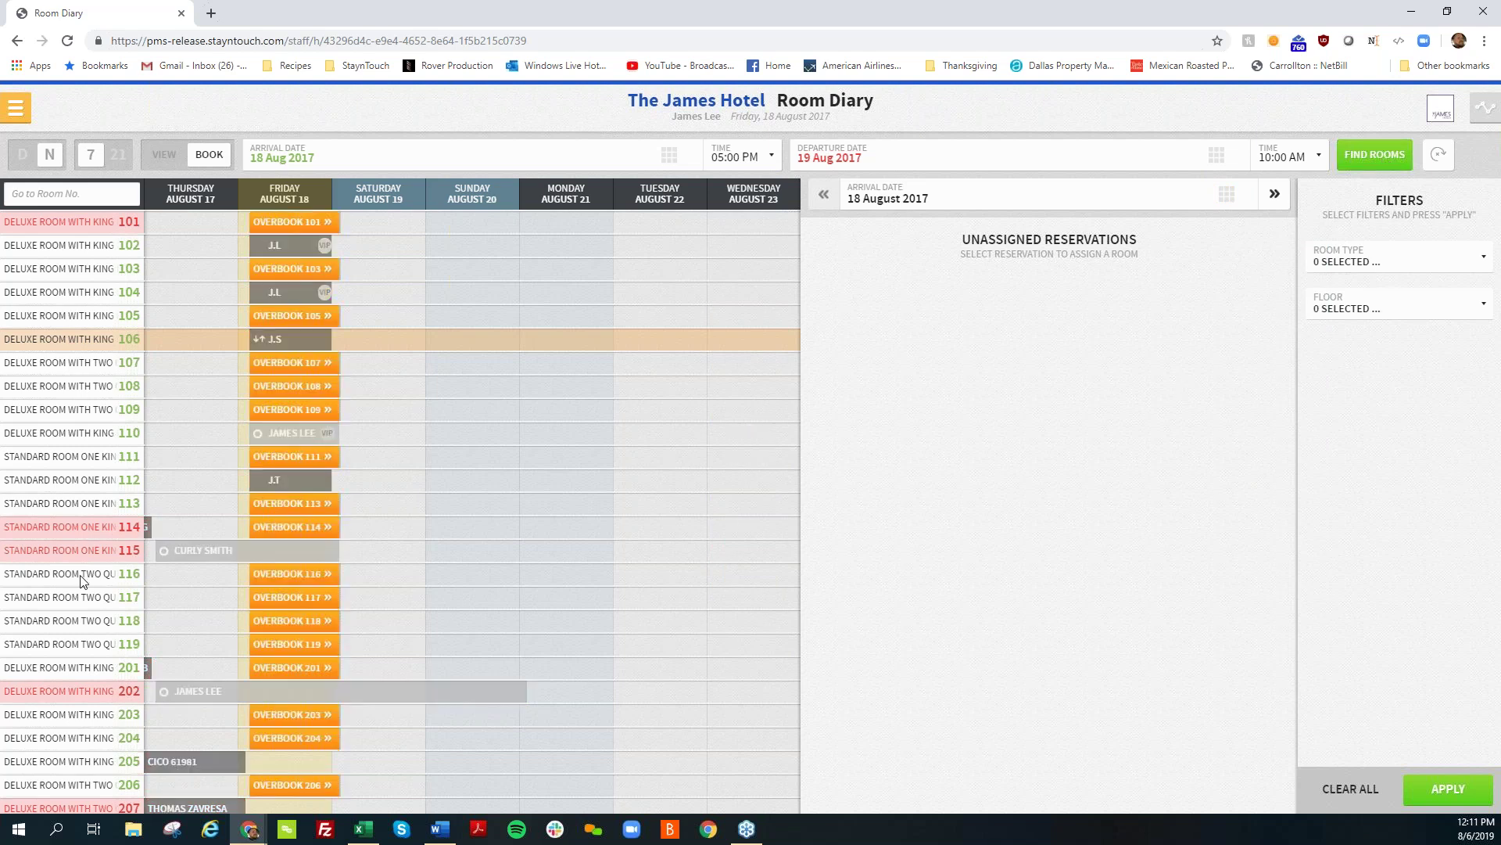
click(306, 383)
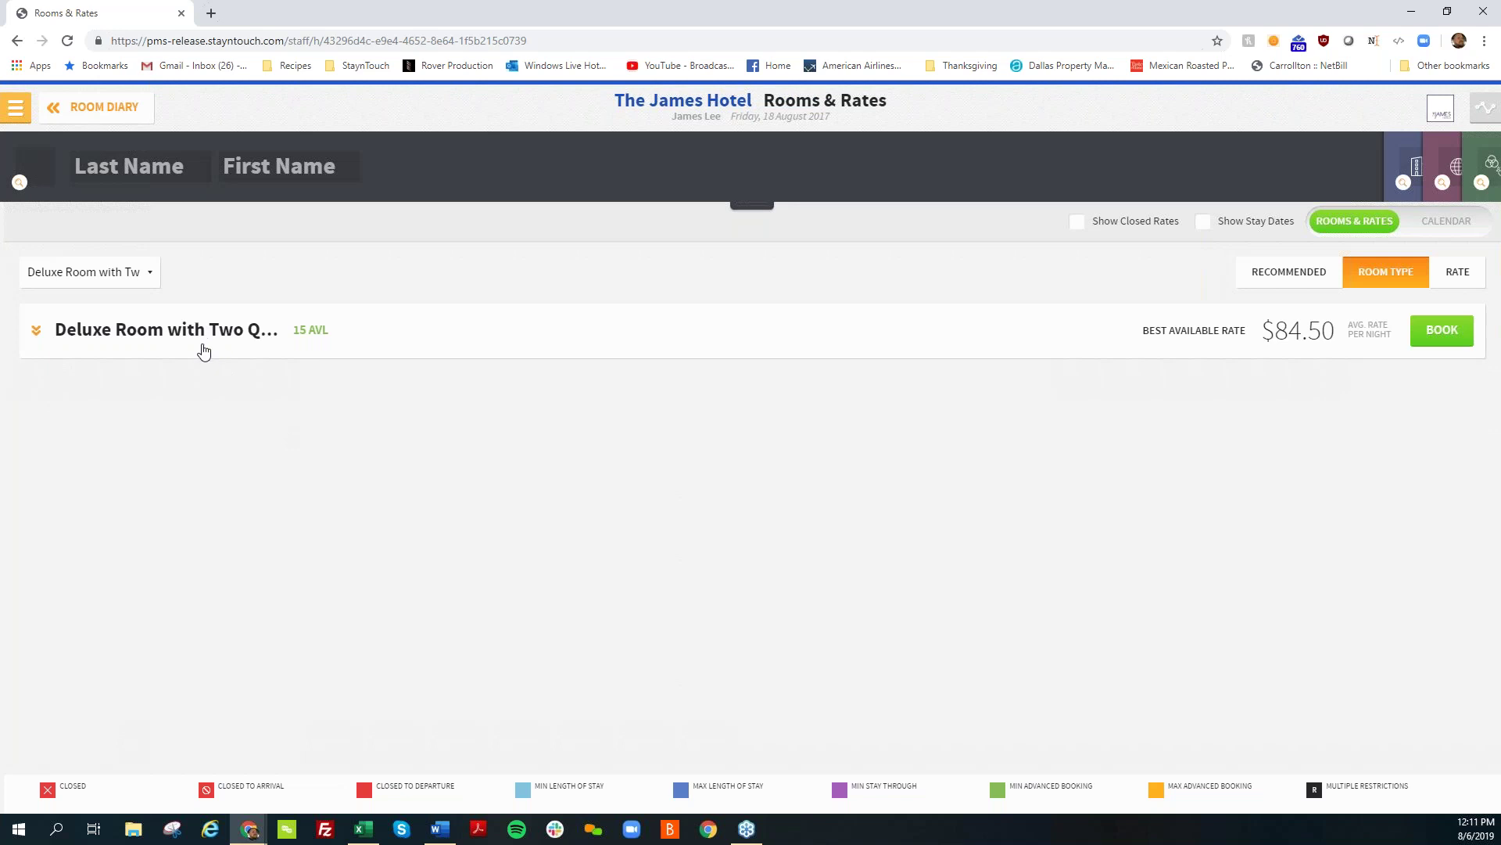
Step: View the Best Available Two rate for the Deluxe Two Queens room, then return to the reservation form
click(210, 348)
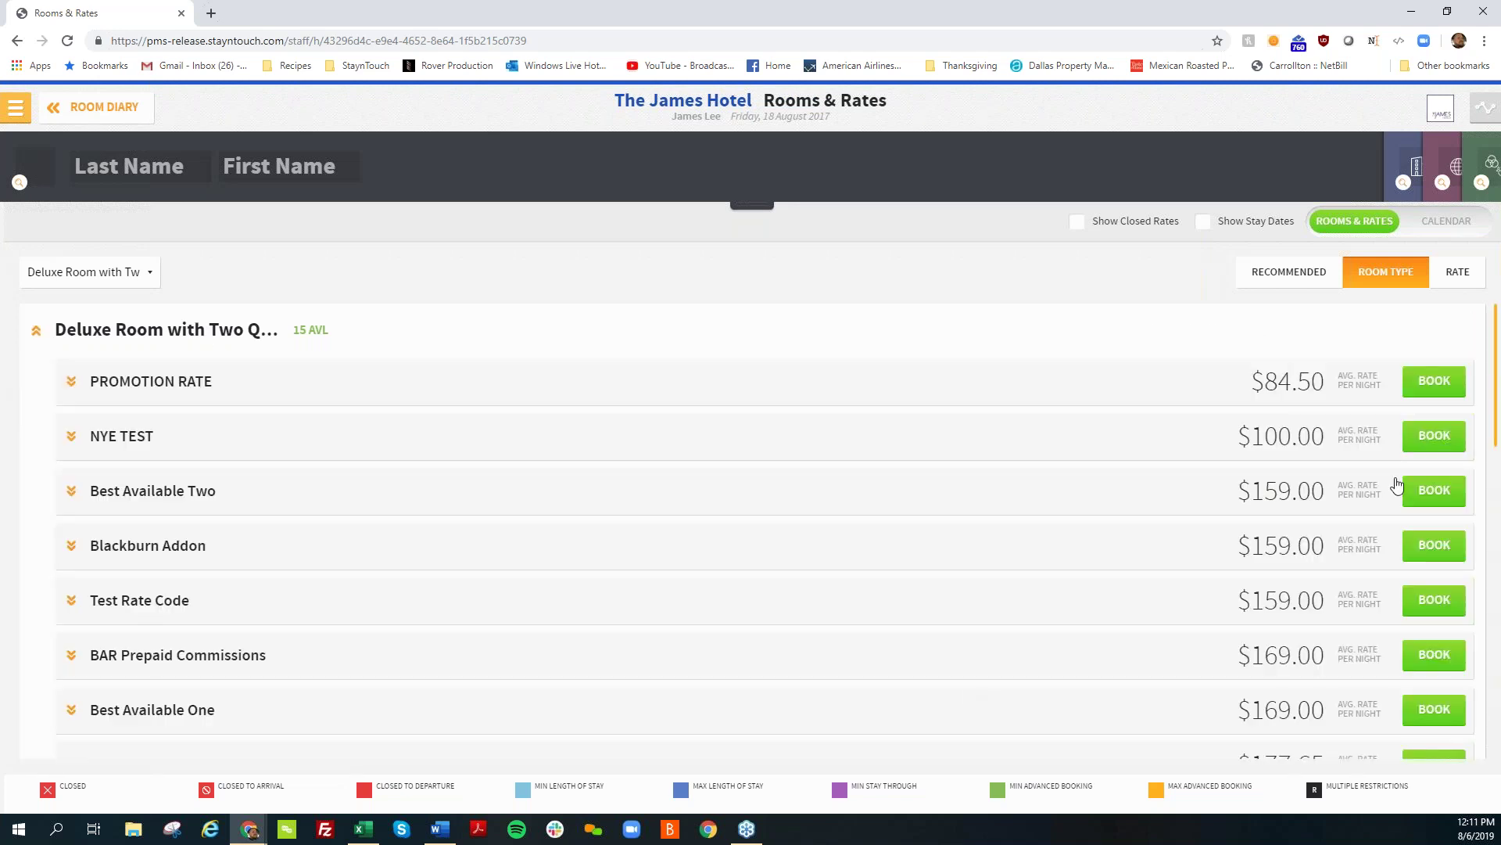
click(1426, 497)
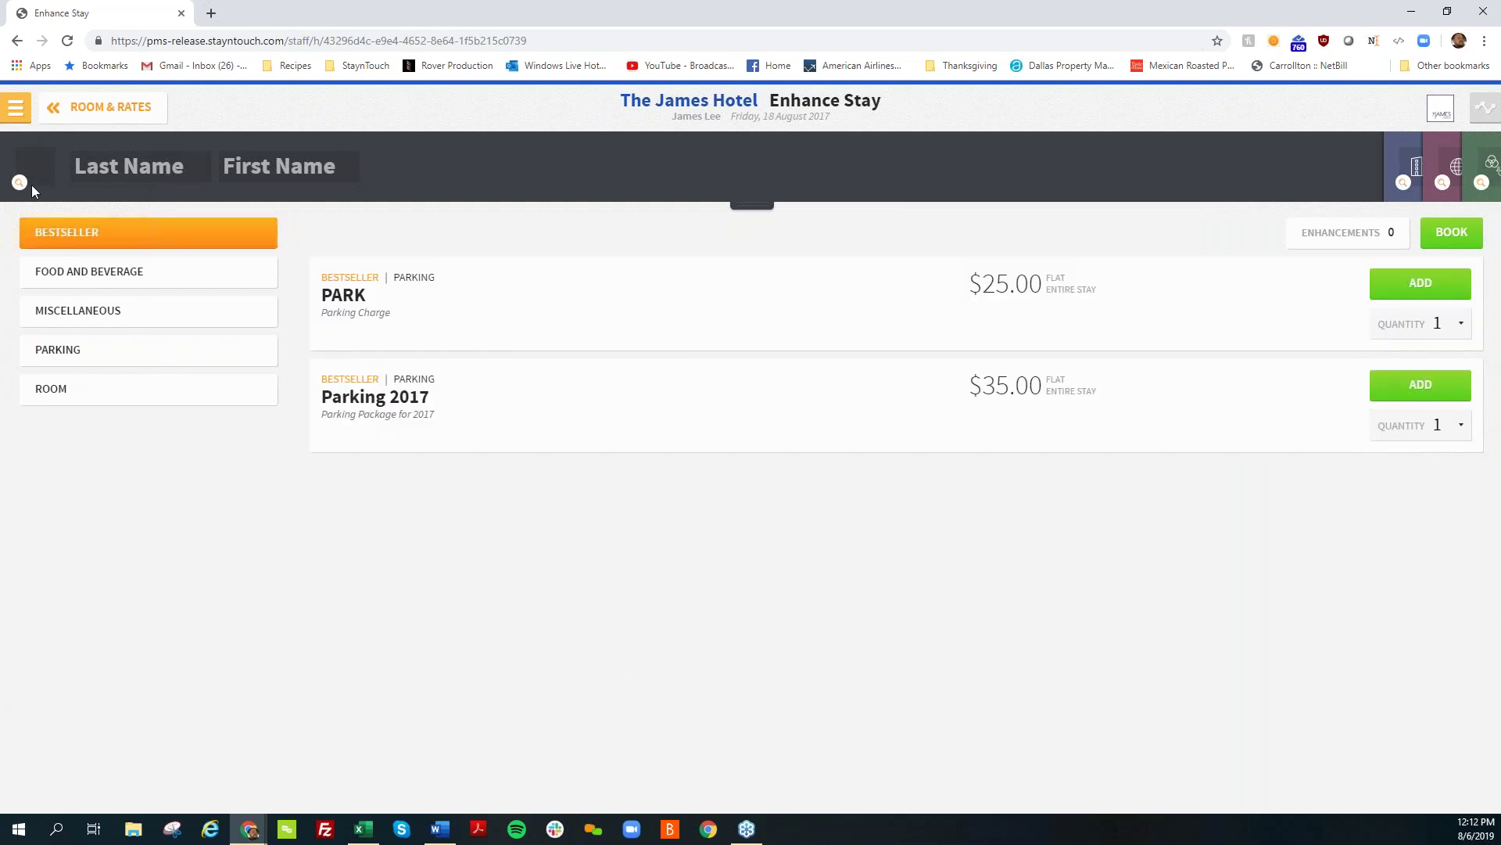
click(53, 109)
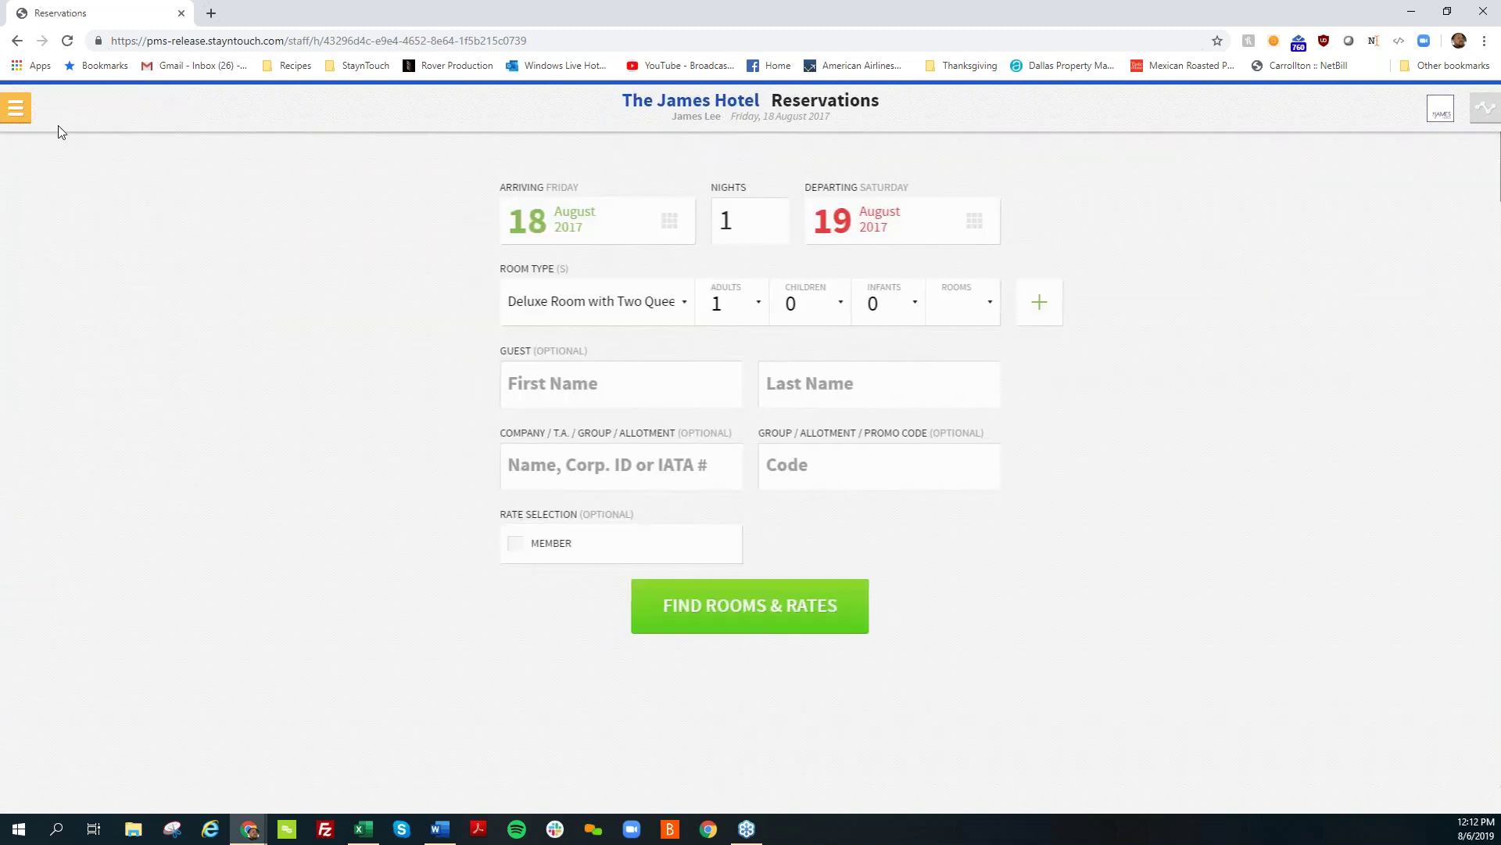
click(16, 107)
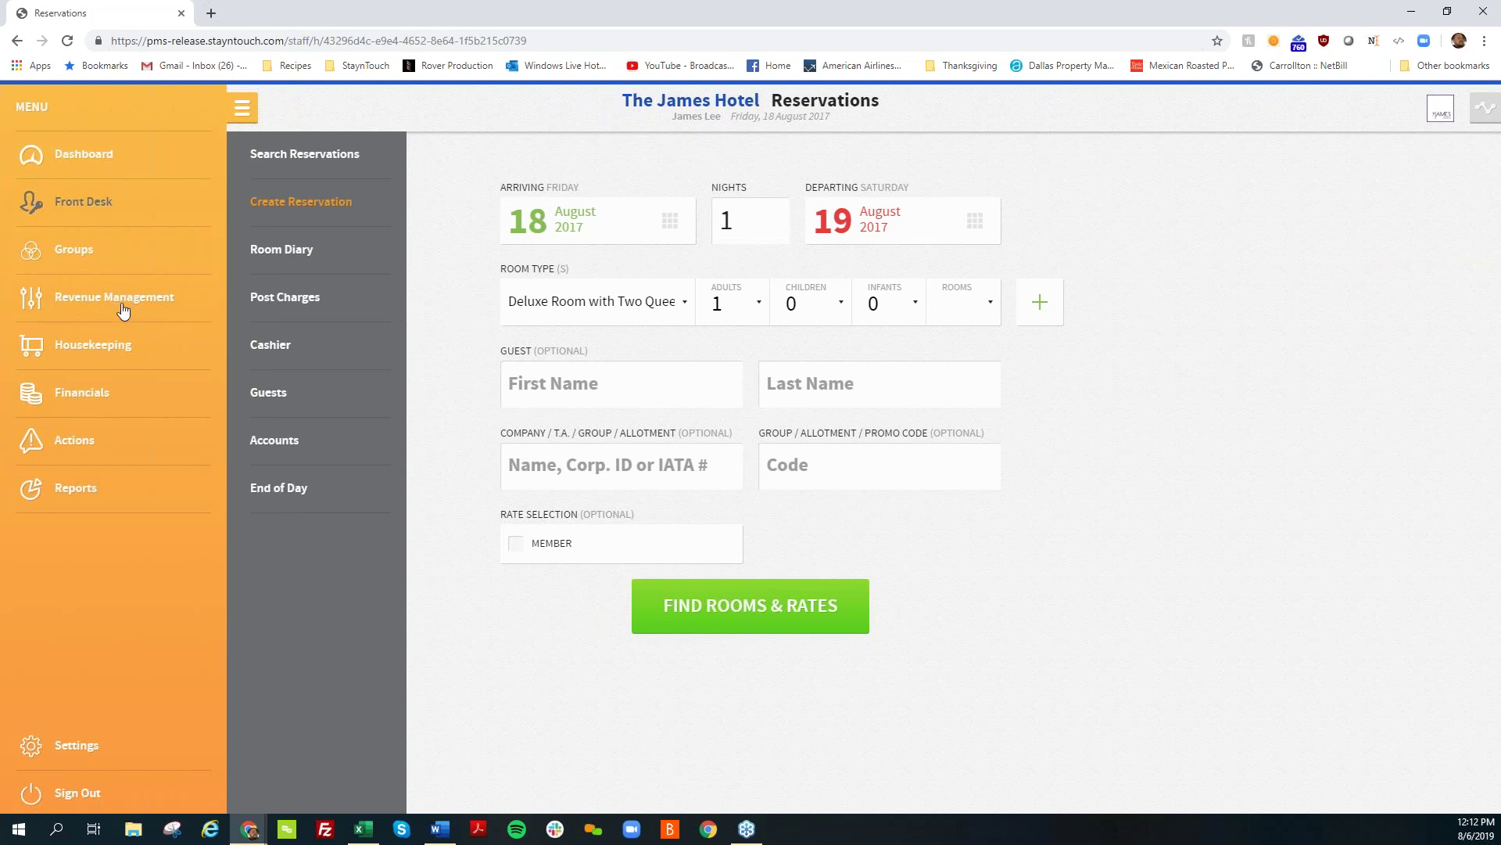
Step: Open Google's AR Transactions from Financials > Accounts Receivables, showing $5,356.27 in open bills
click(88, 400)
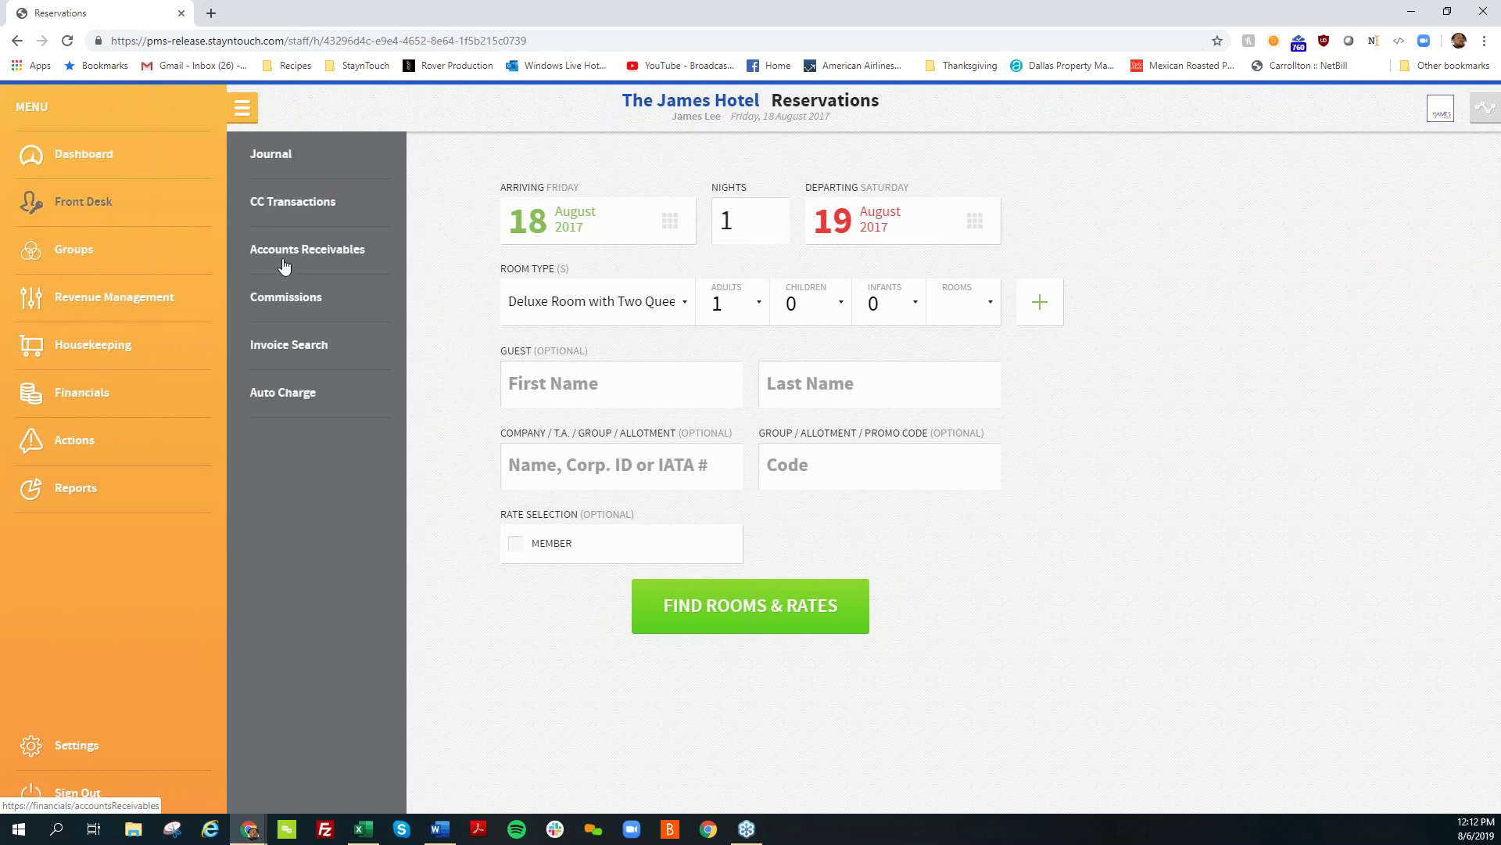
click(284, 250)
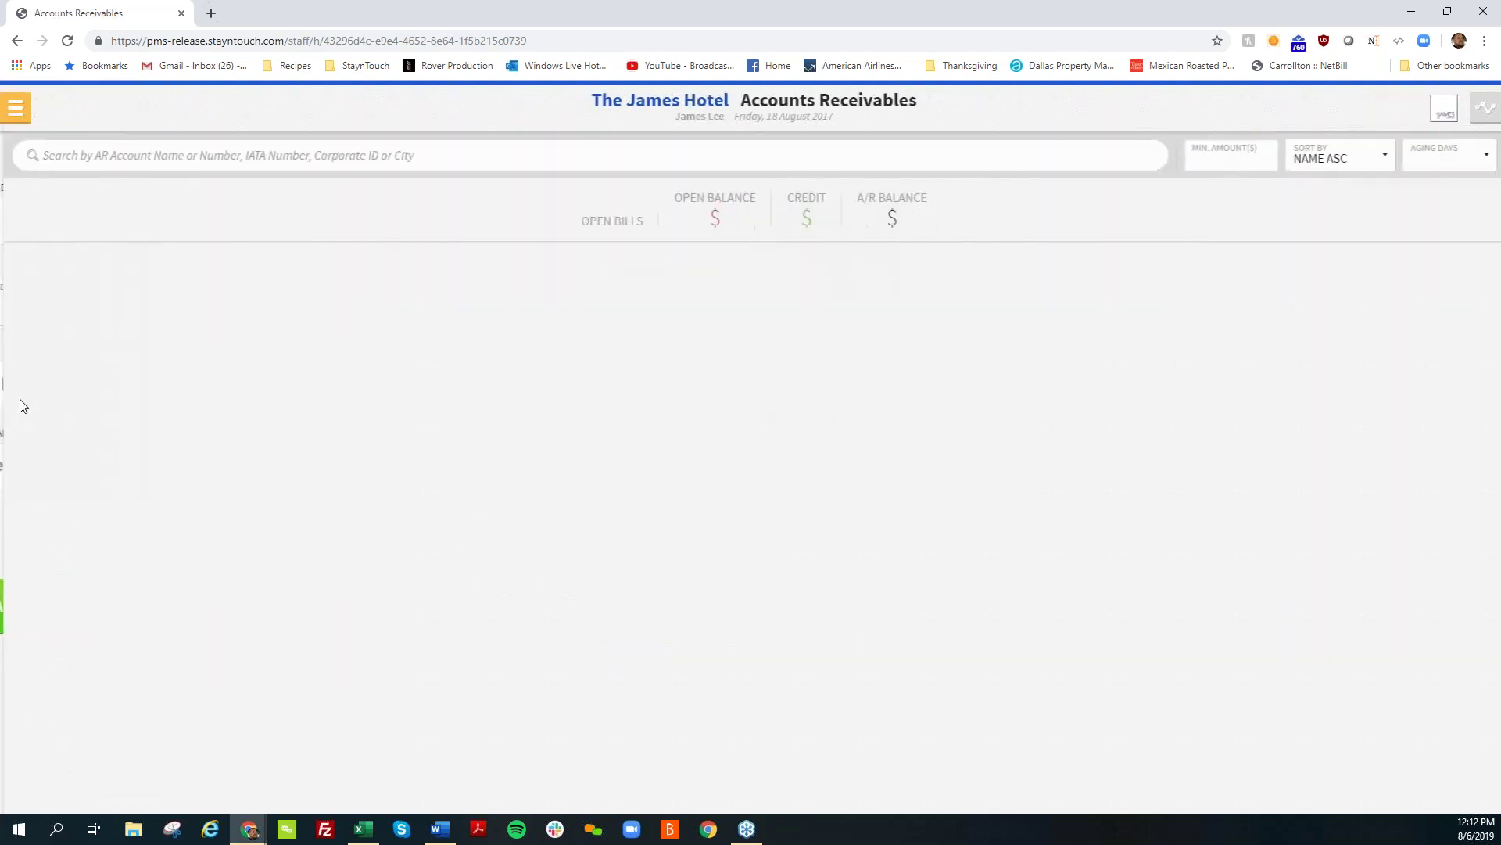
scroll(694, 439, down, 15)
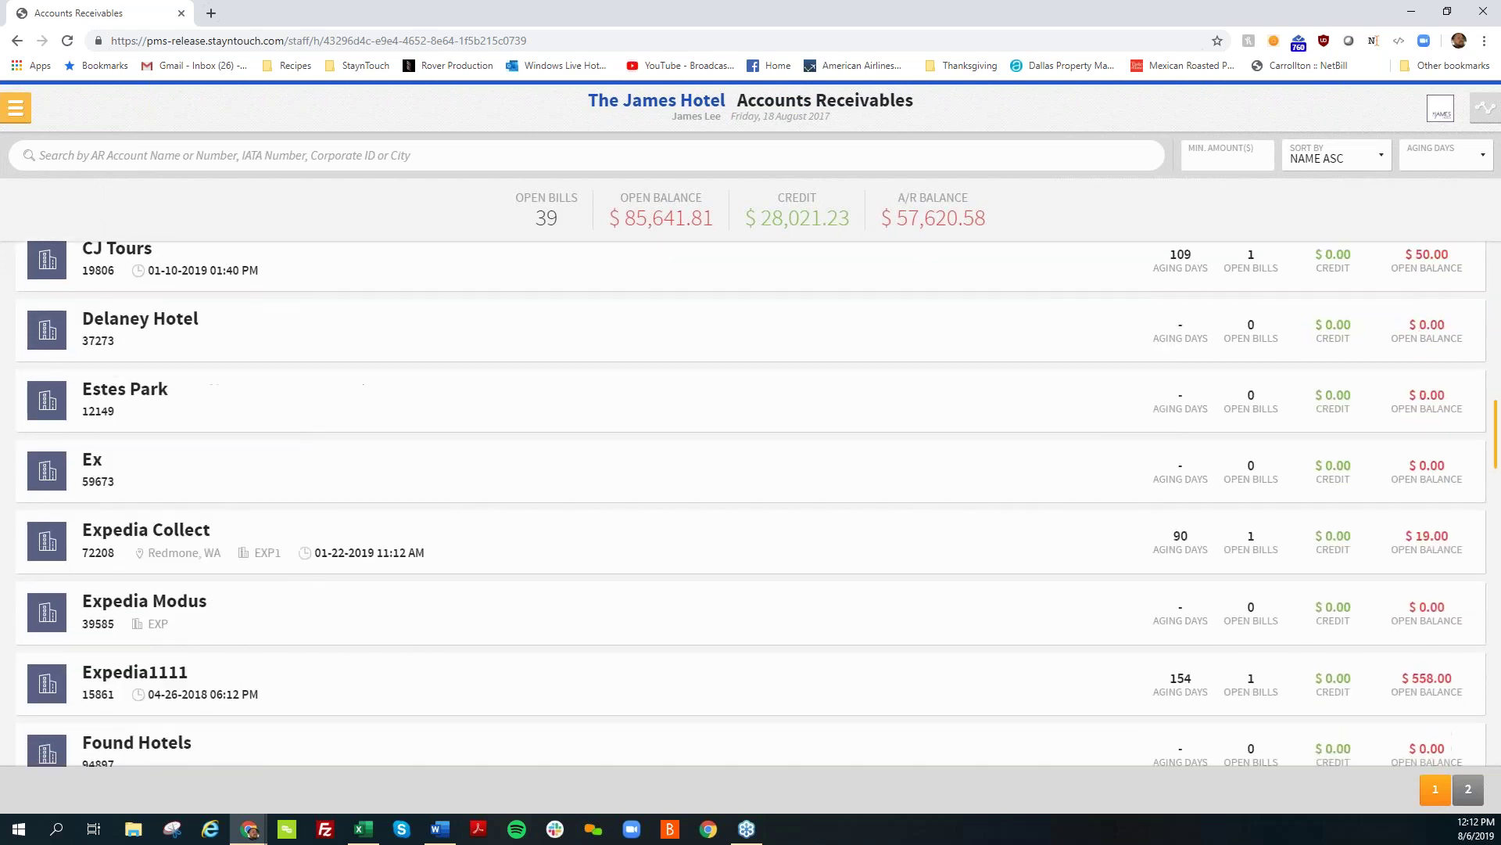
scroll(660, 473, down, 2)
click(501, 419)
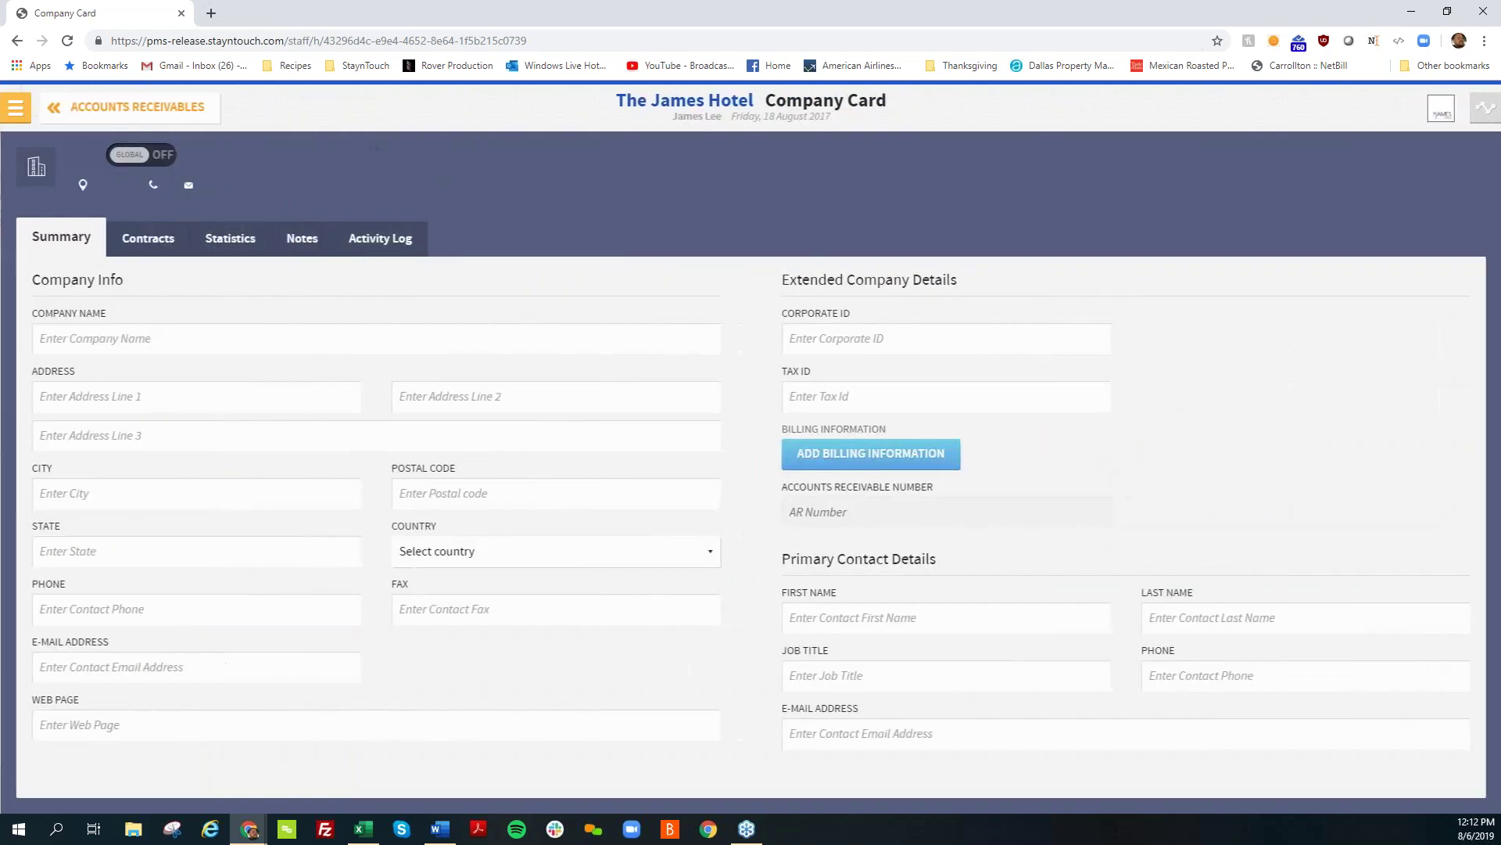
scroll(494, 420, down, 1)
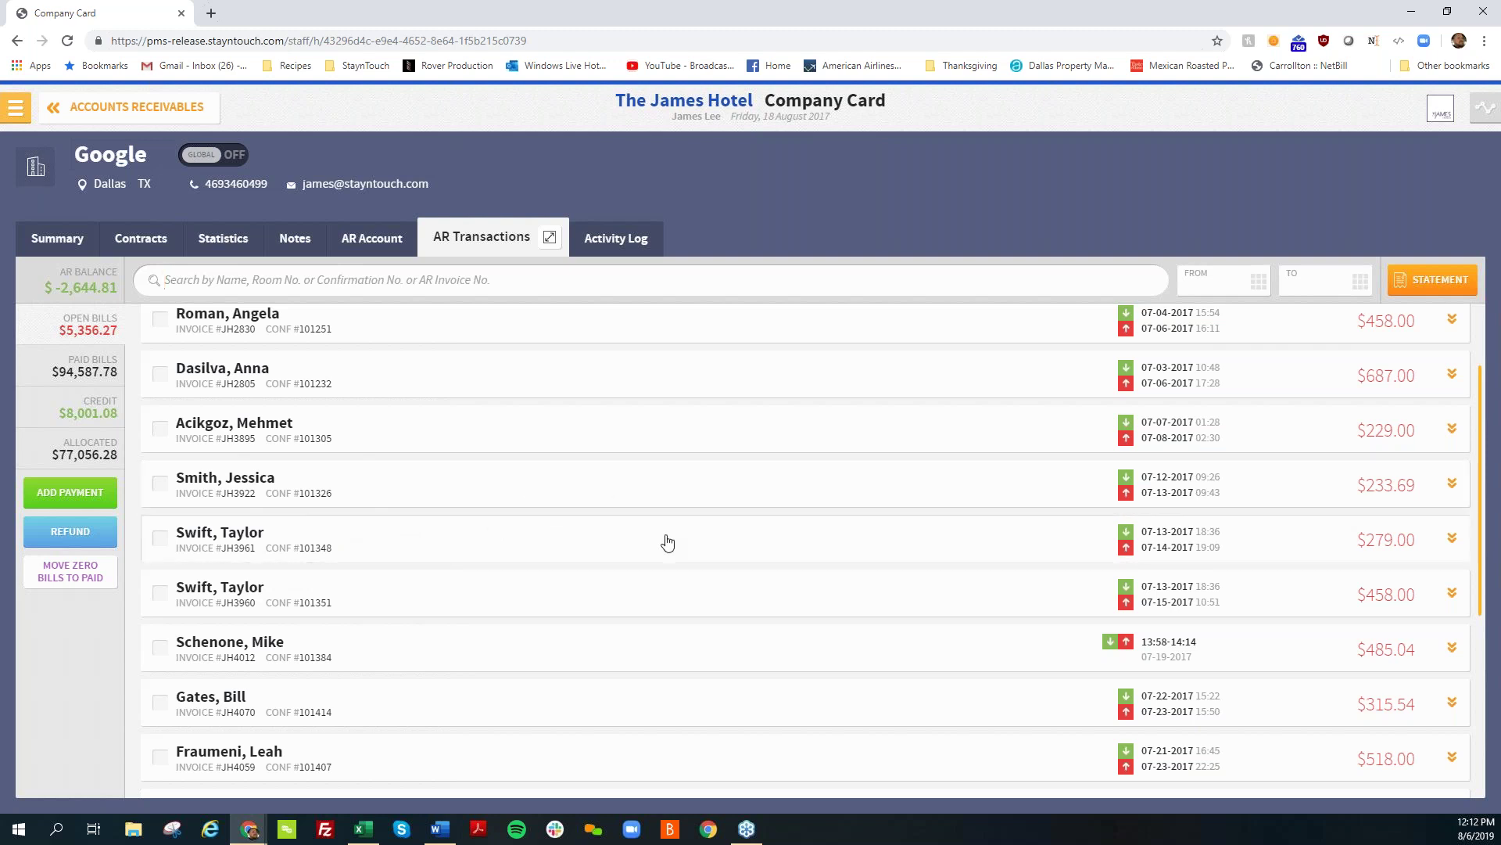
Step: Print-preview the $279.00 invoice, then collapse it and open the FROM date calendar
click(1452, 538)
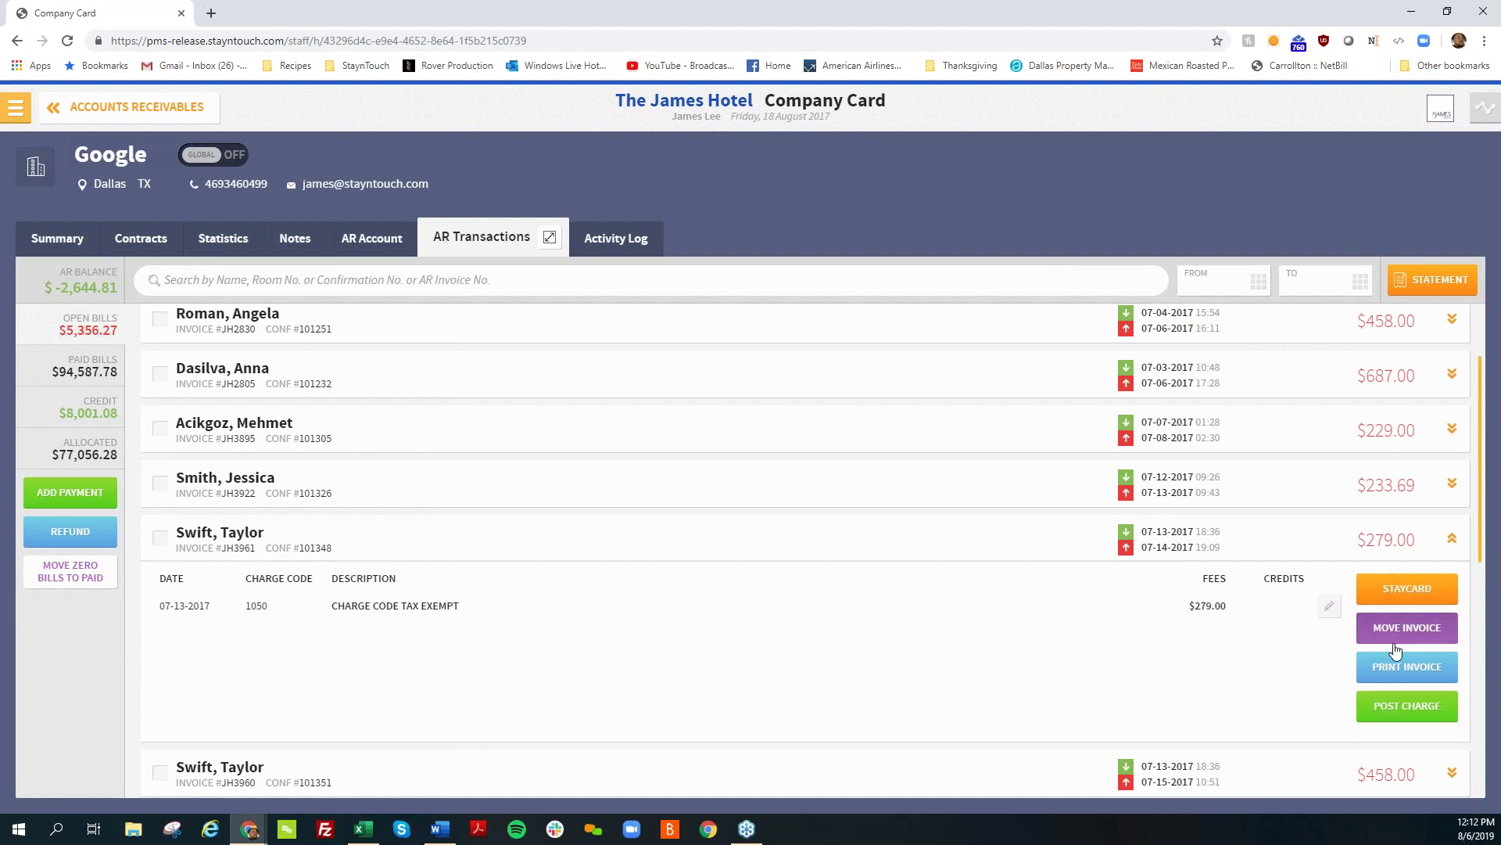
click(1388, 674)
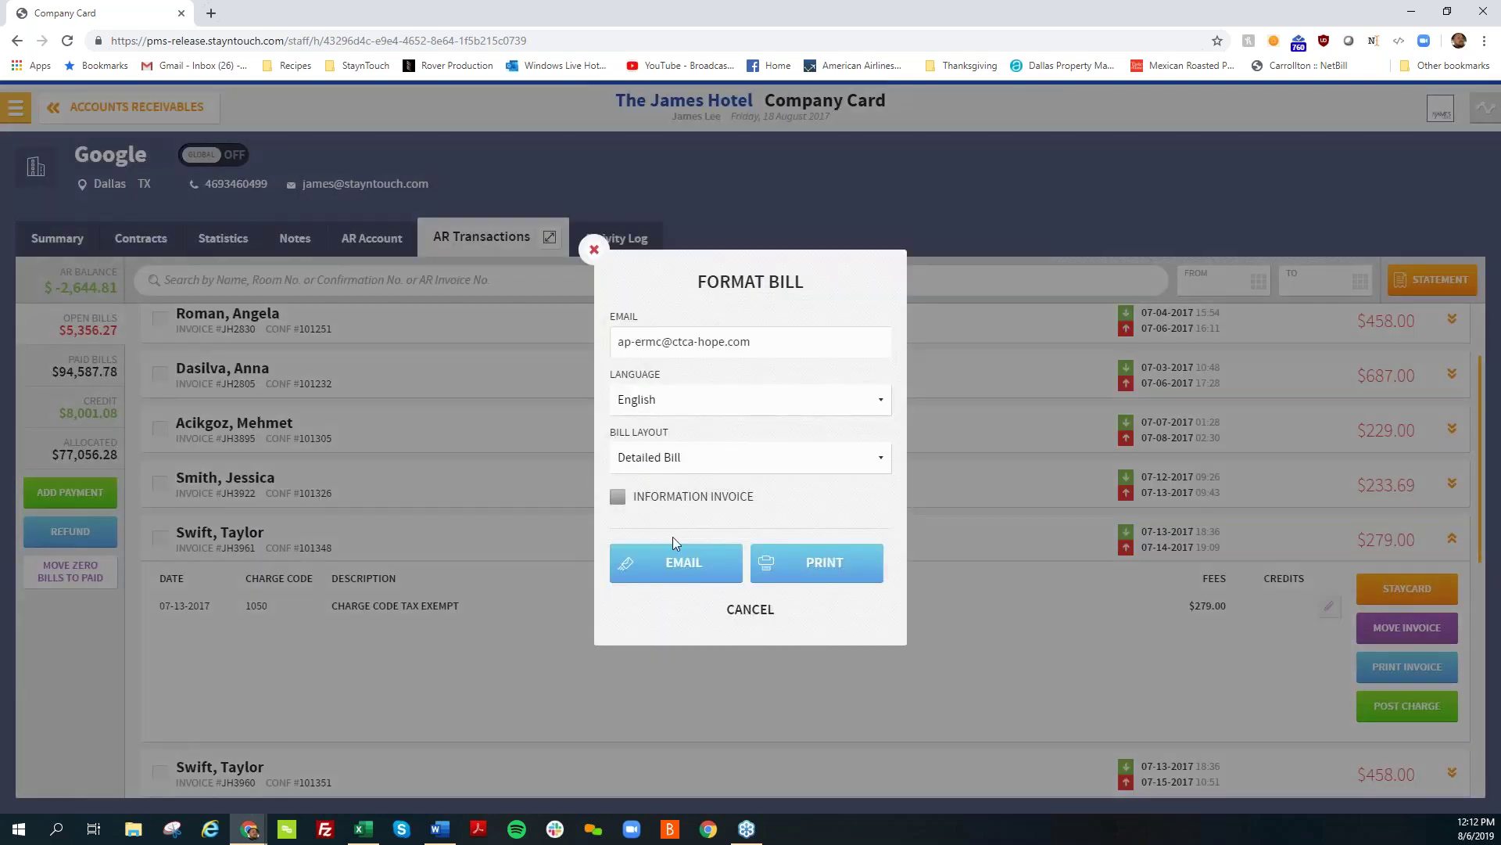
click(797, 563)
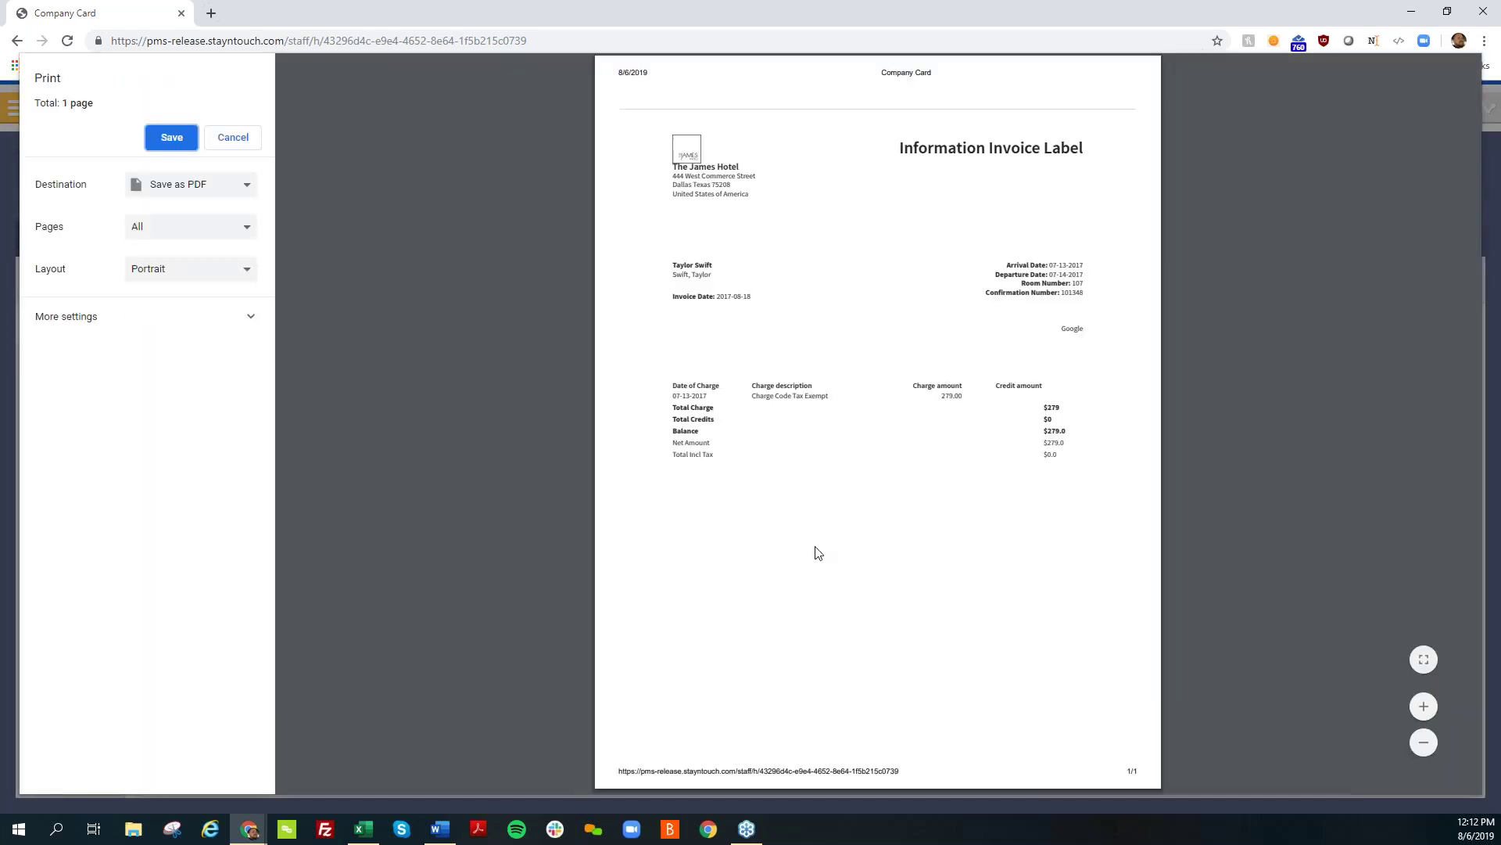
key(Escape)
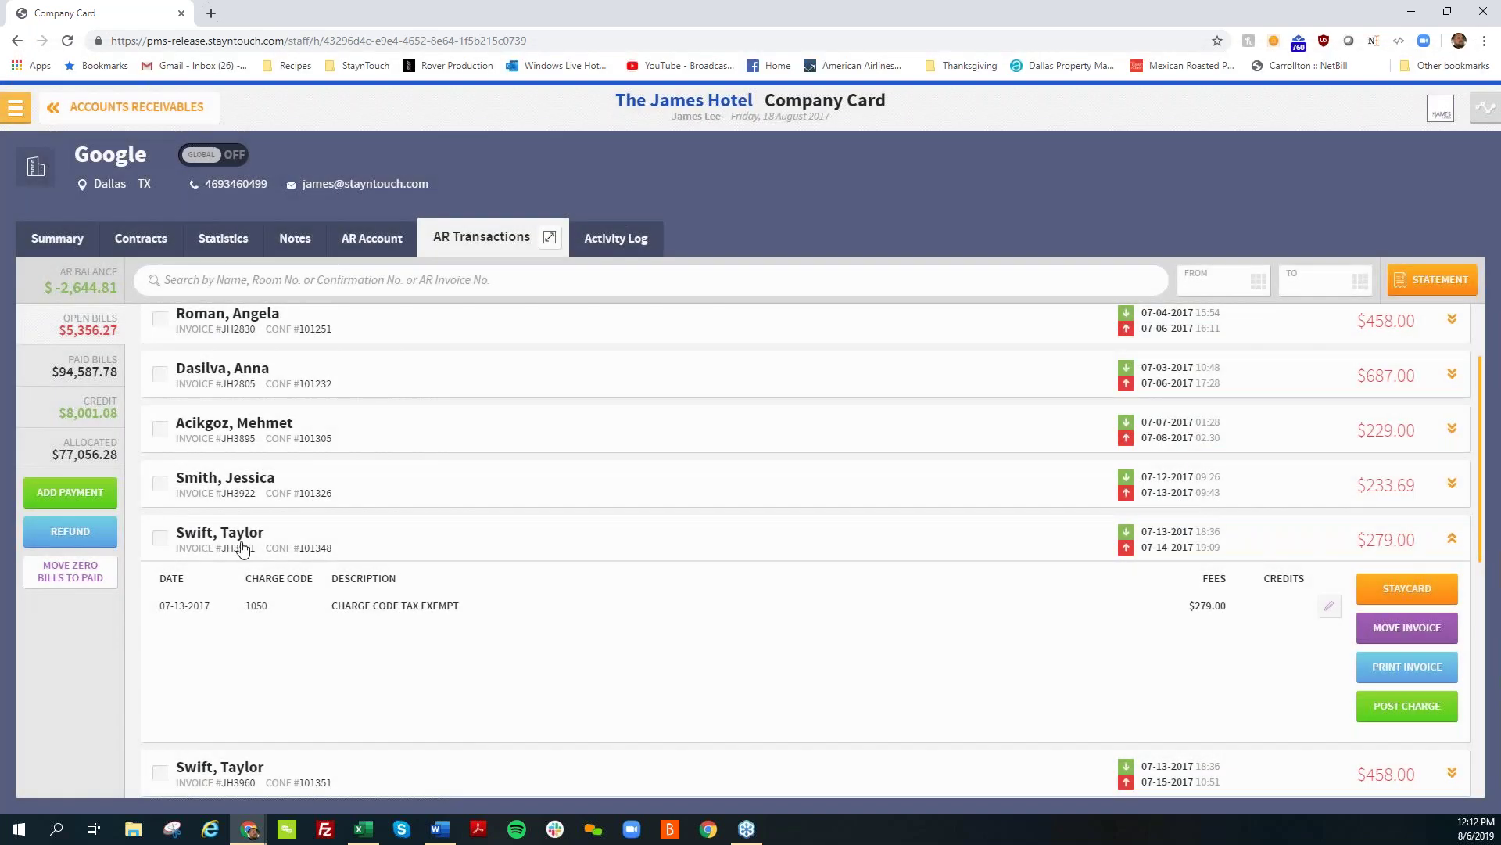
click(241, 543)
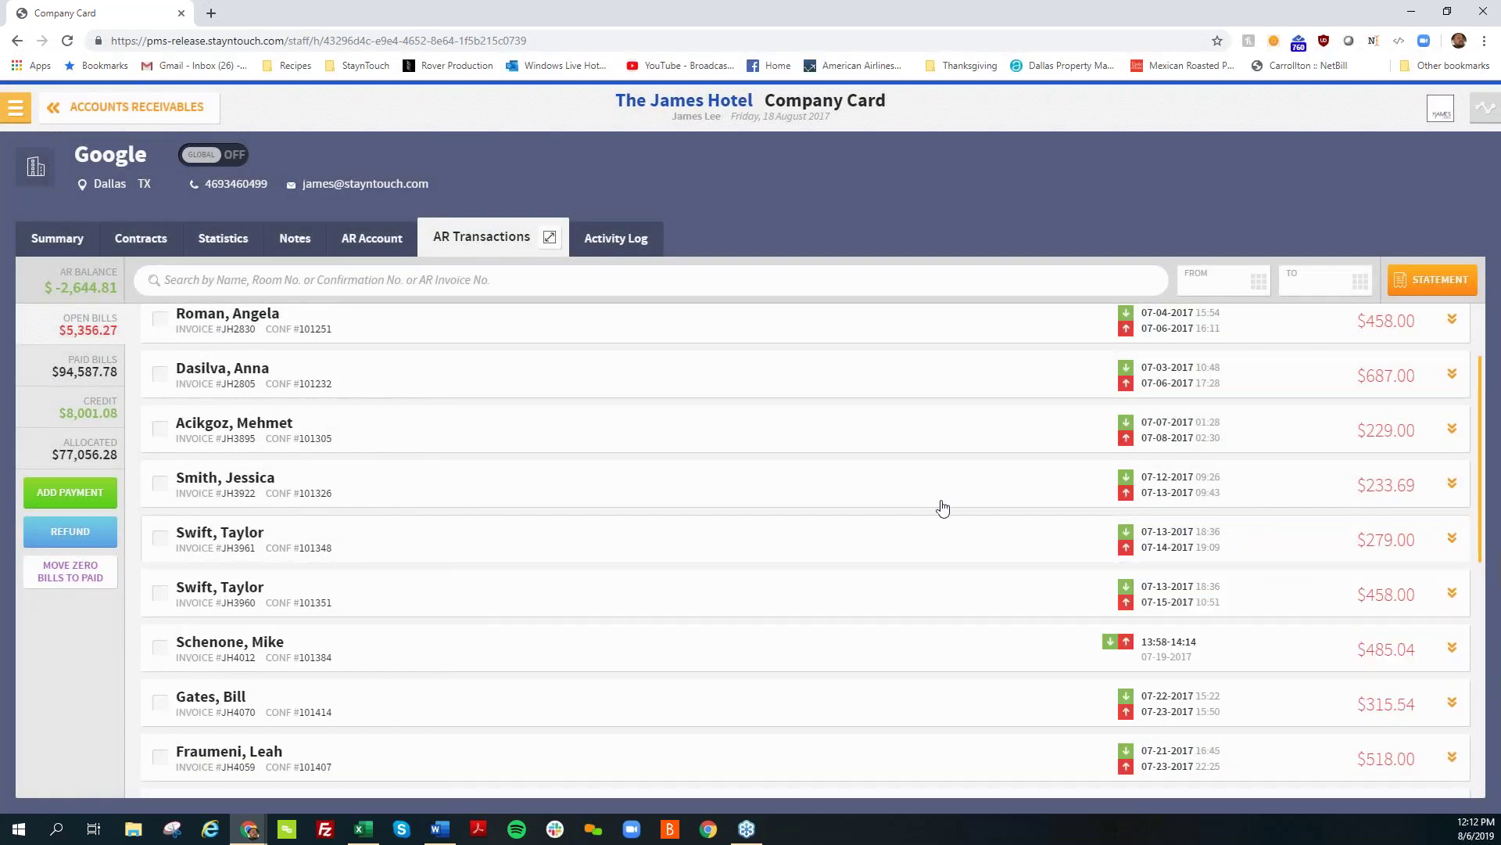
click(1220, 281)
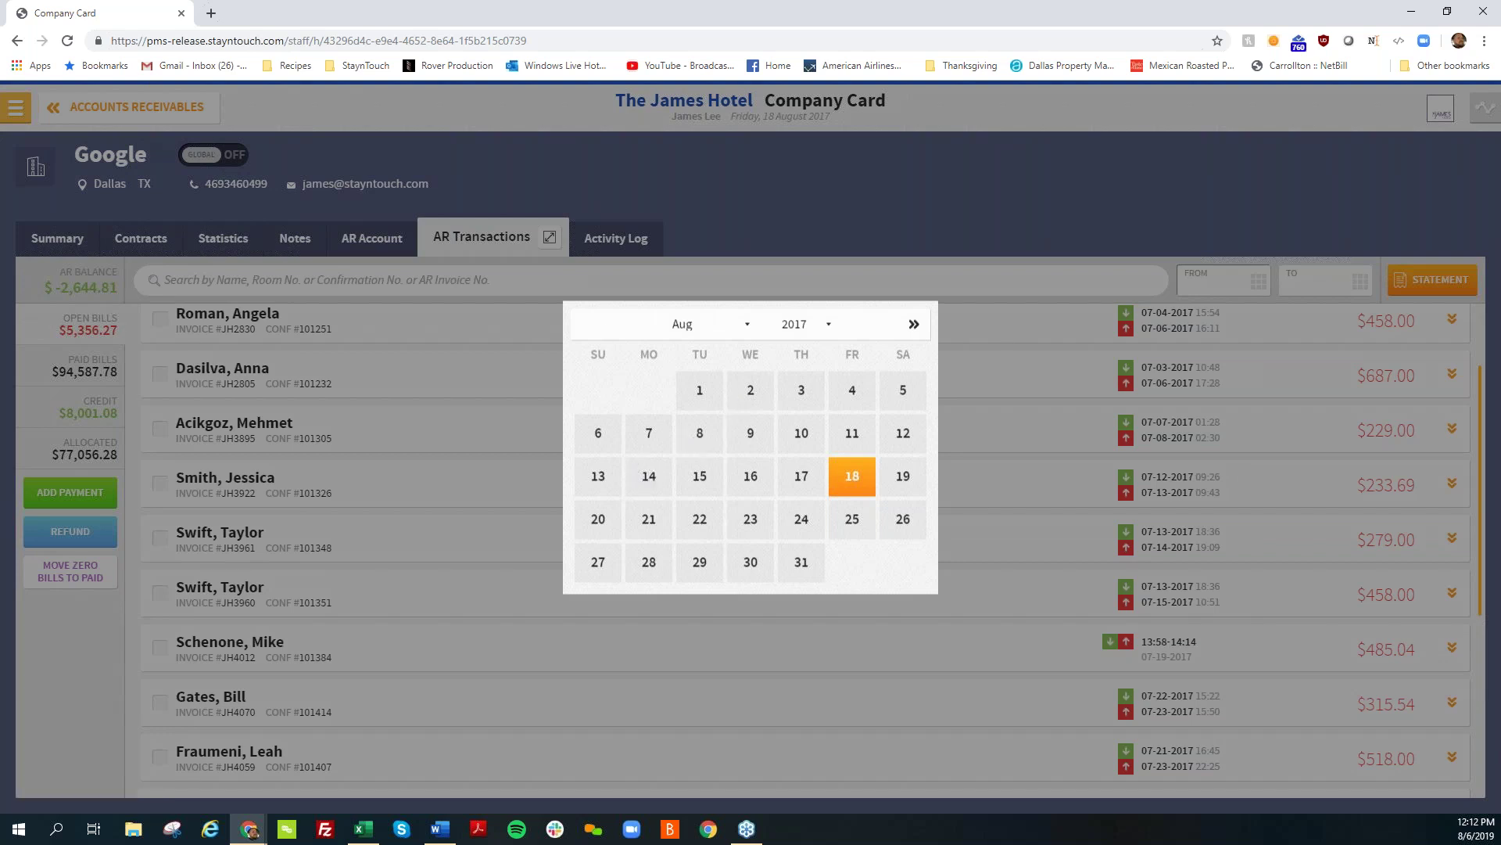
Step: Filter Google's AR transactions from 07-04-2017 to 07-10-2017
click(586, 323)
click(692, 408)
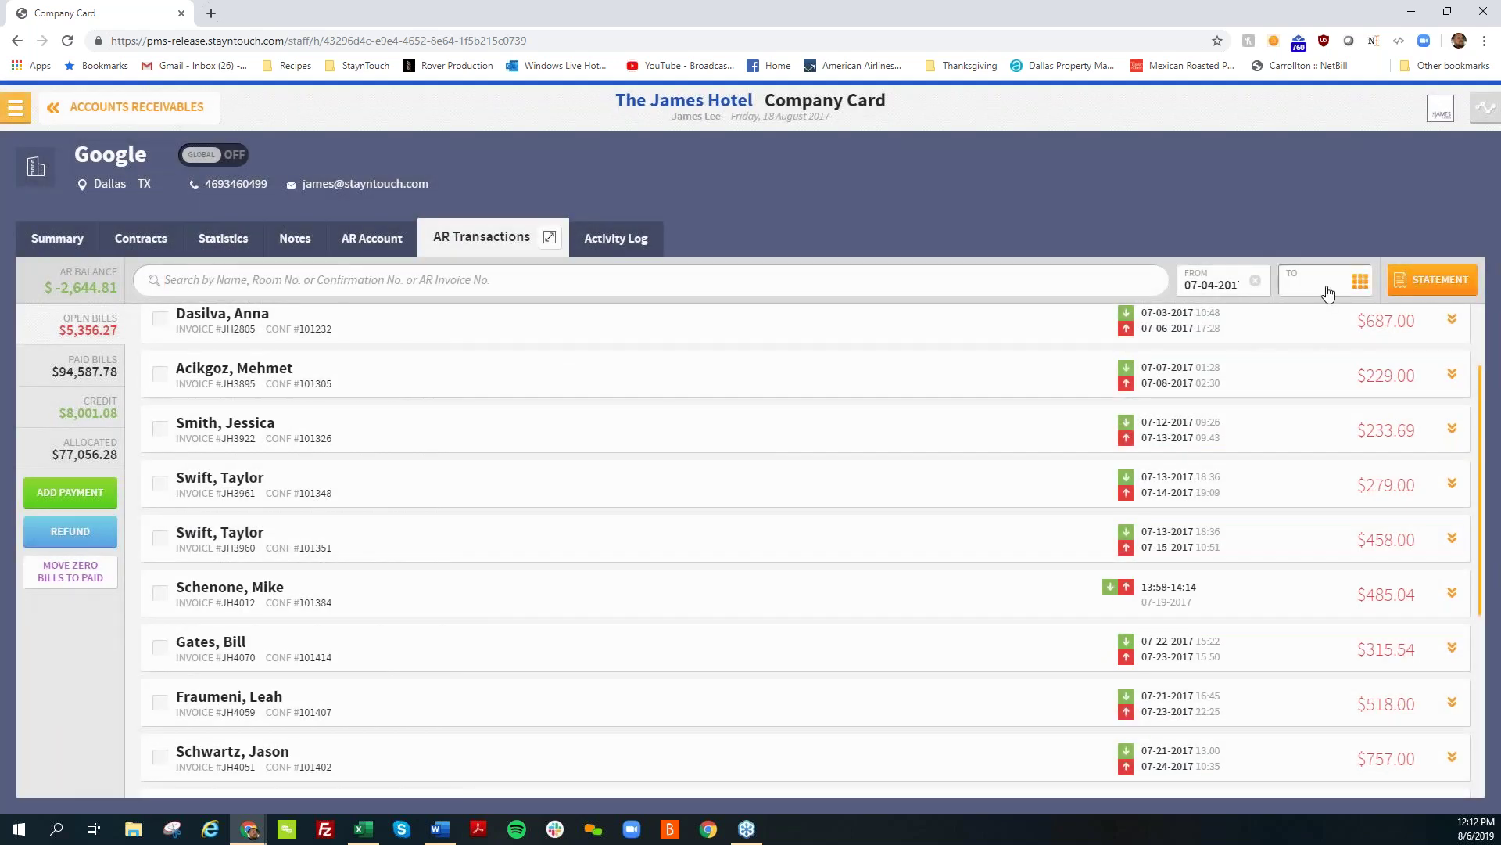
click(1327, 291)
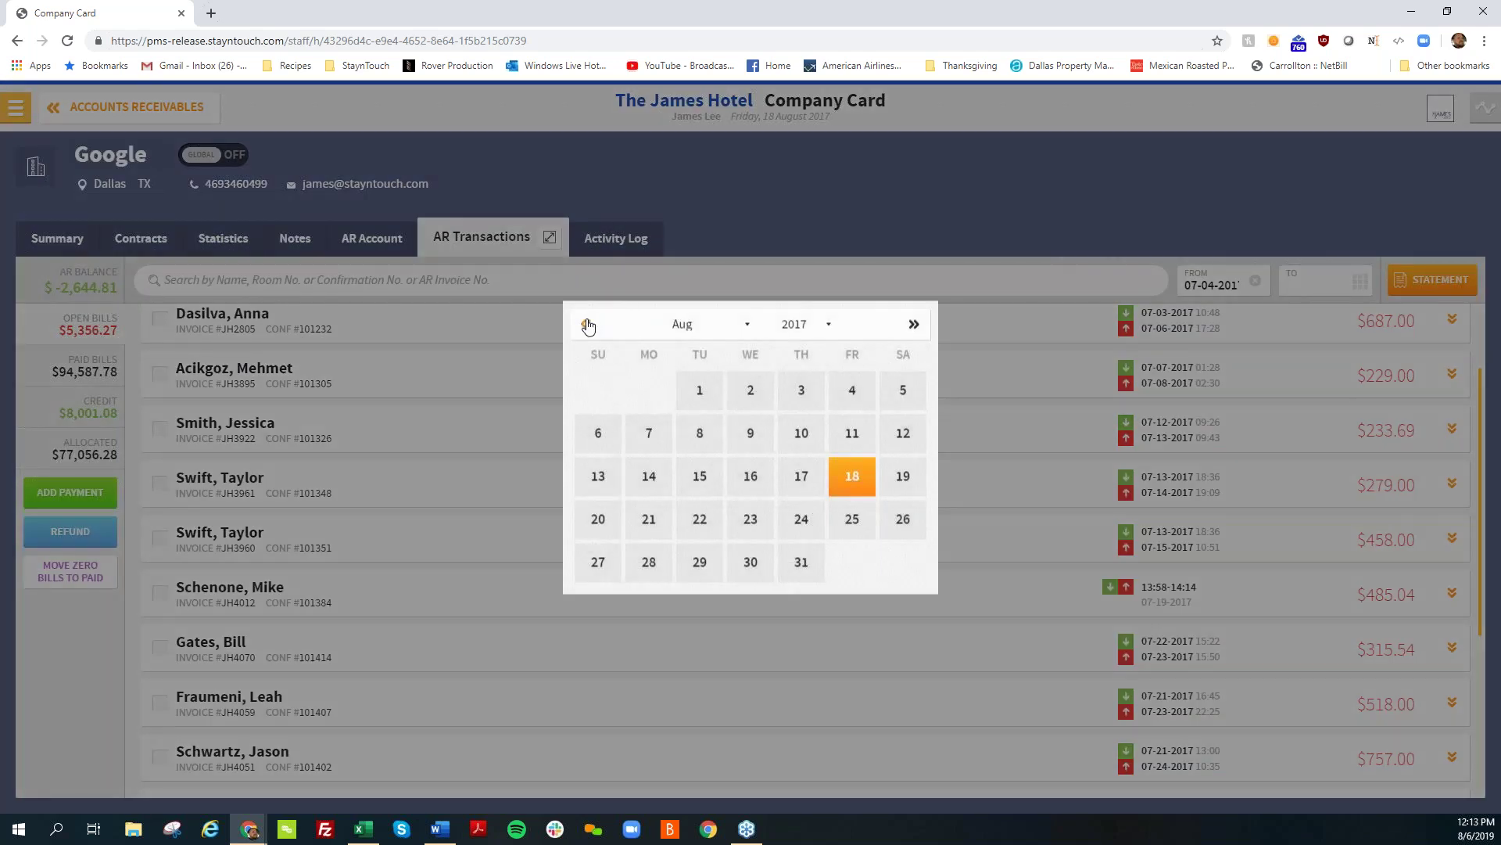
click(587, 326)
click(643, 450)
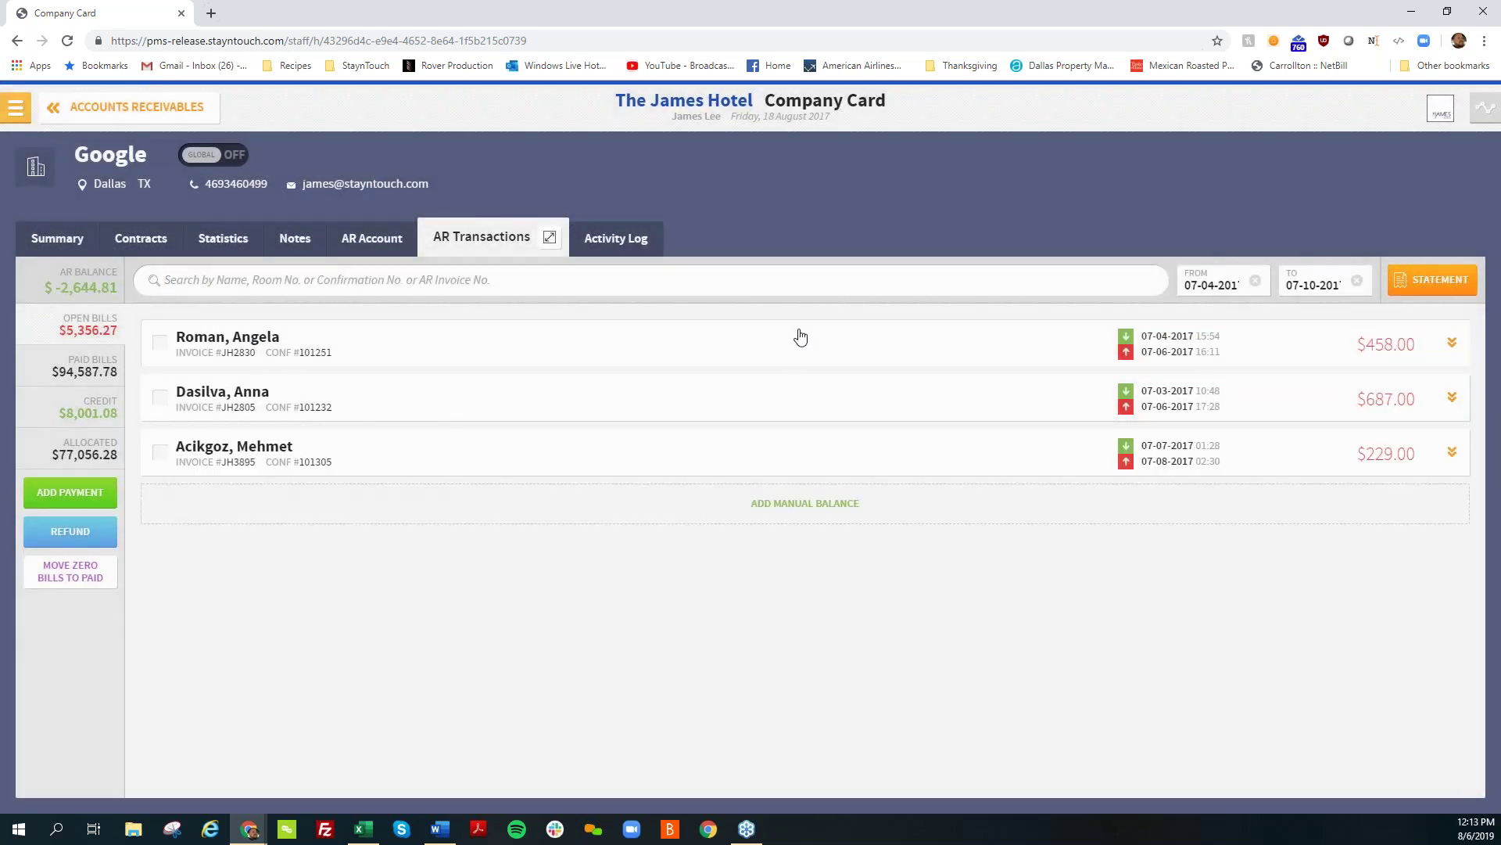
Step: Print-preview the detailed $1,424.00 Google statement, then cancel back to the Statement dialog
click(1437, 283)
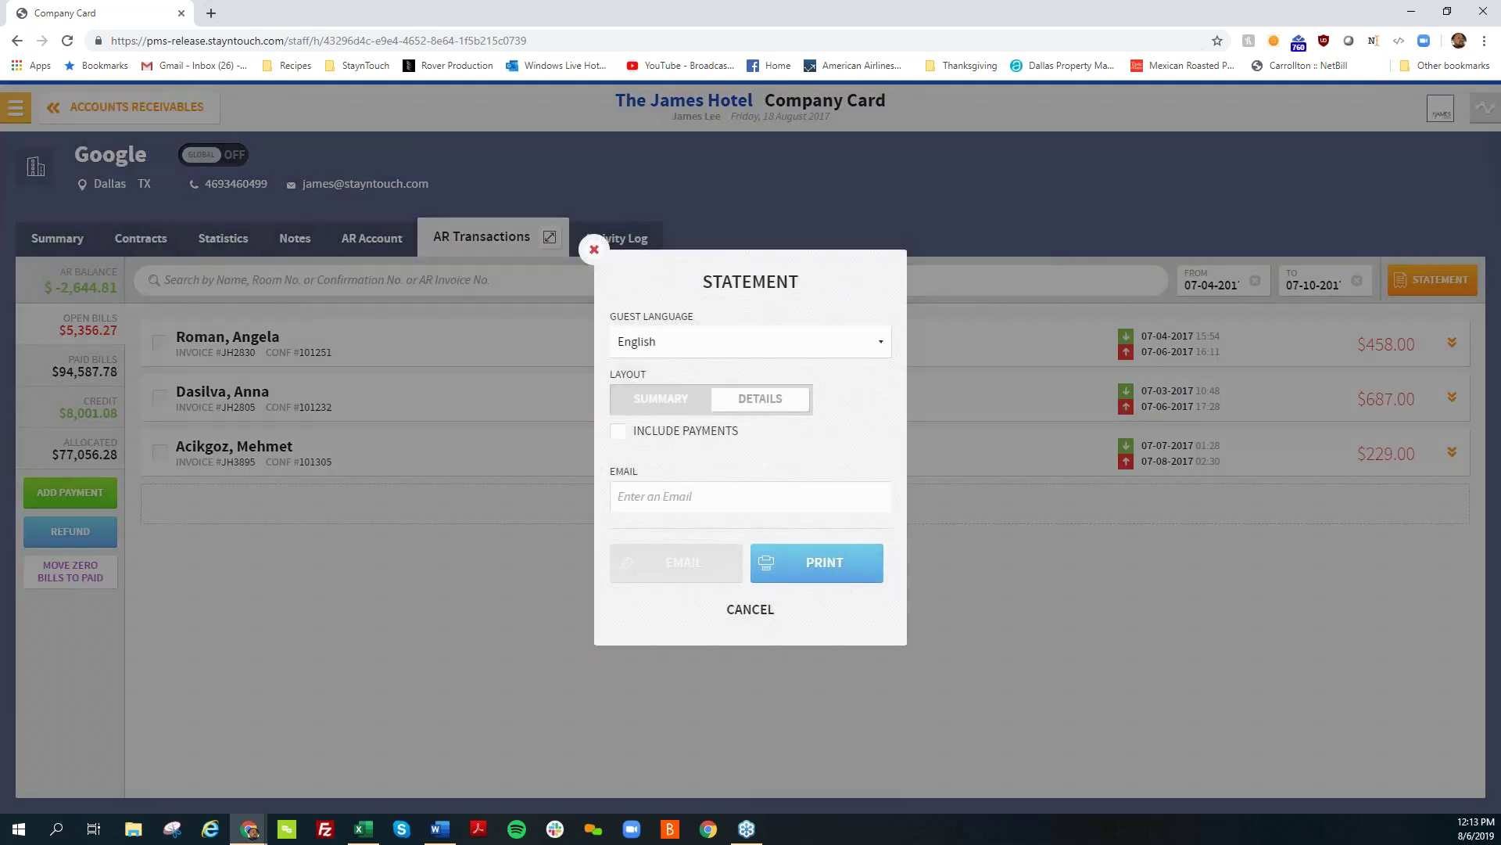
click(817, 562)
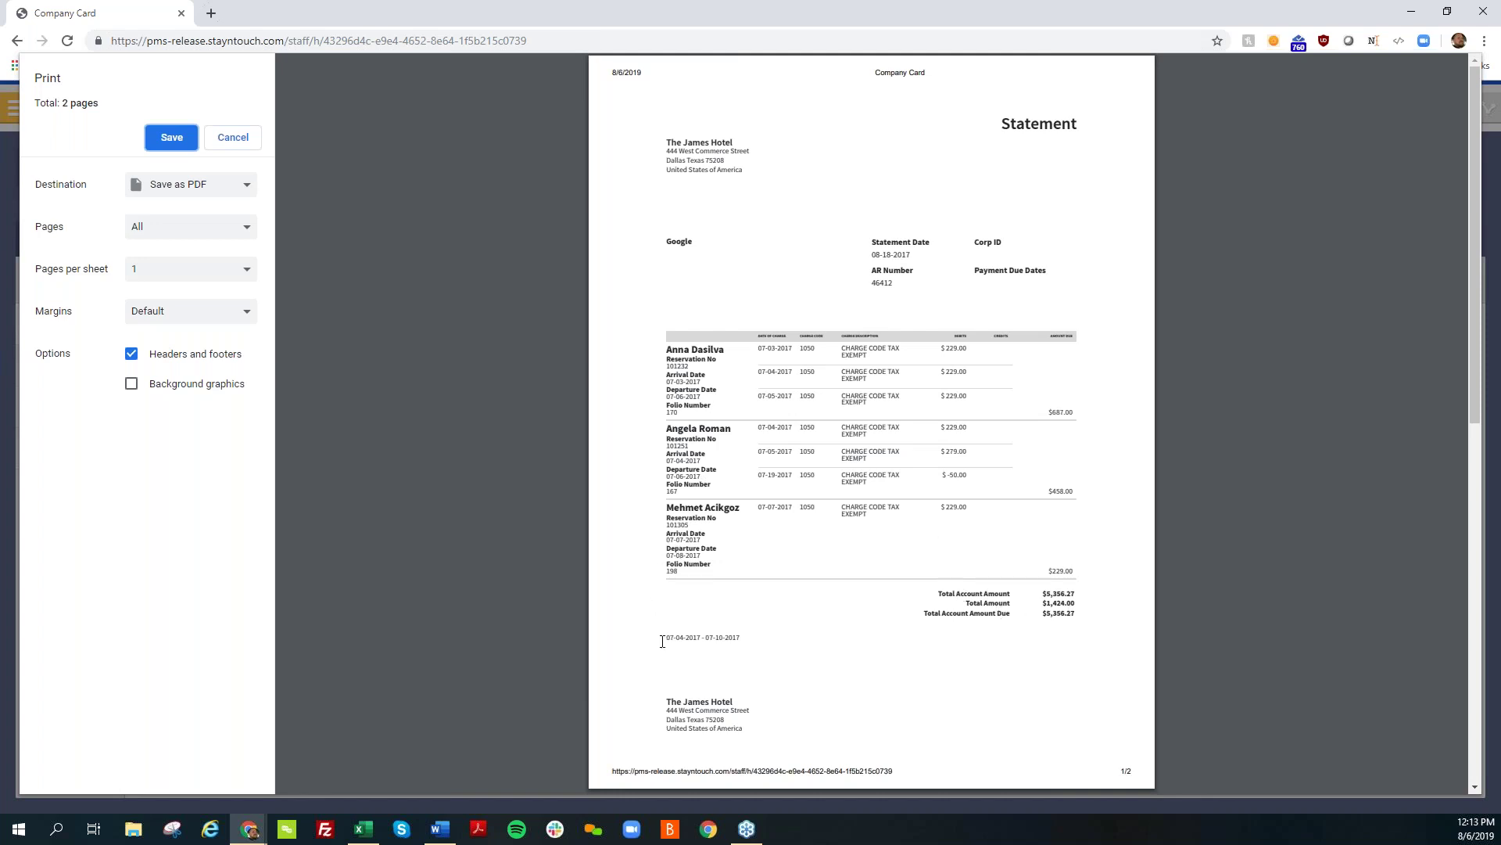
drag(663, 642, 721, 639)
click(721, 677)
click(233, 138)
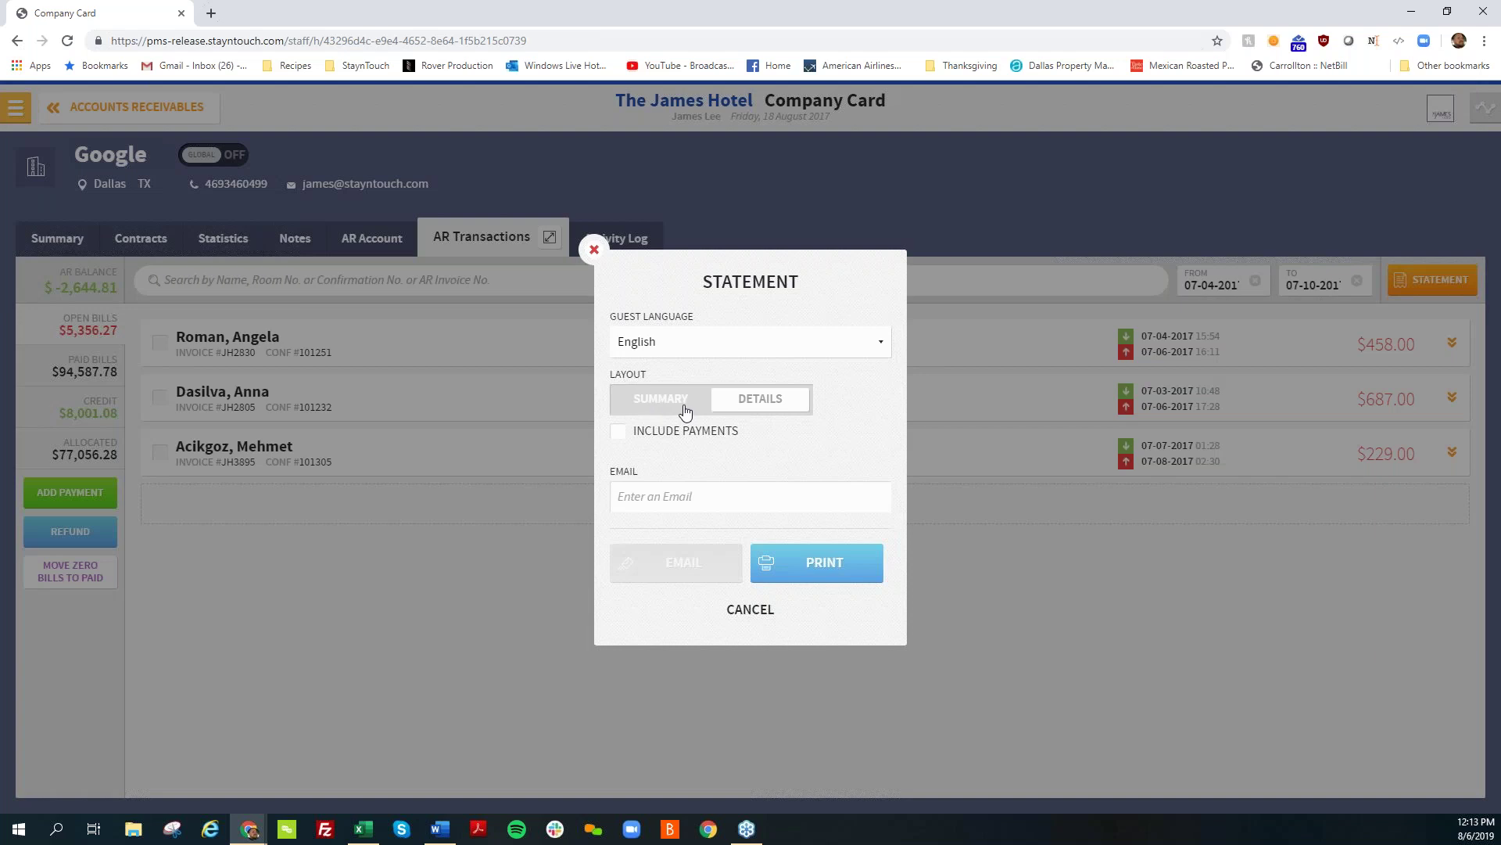
Step: Print-preview the statement in Summary layout, then cancel and close the Statement dialog
click(687, 410)
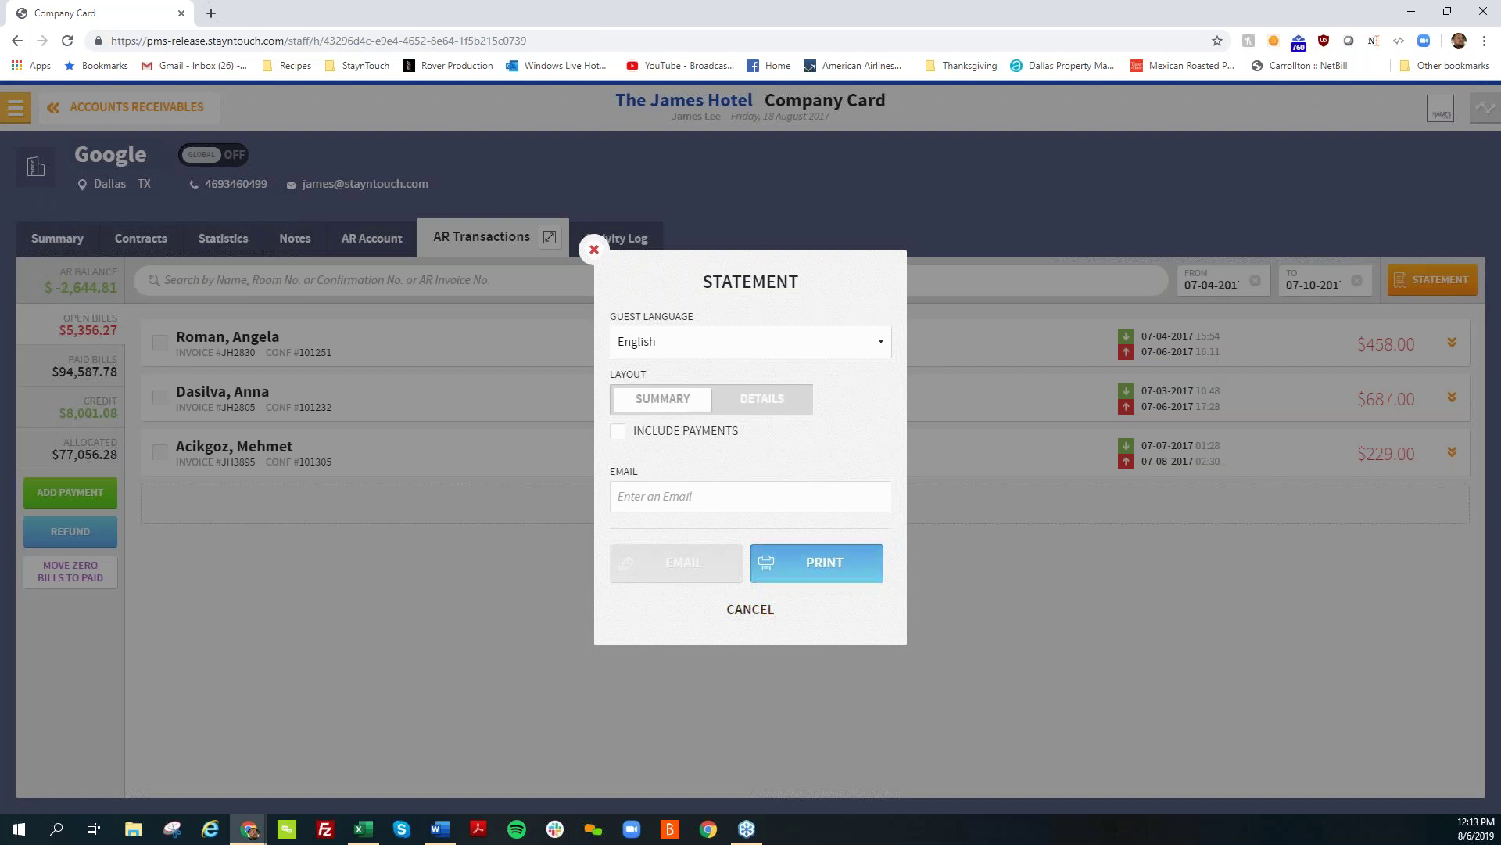
click(820, 568)
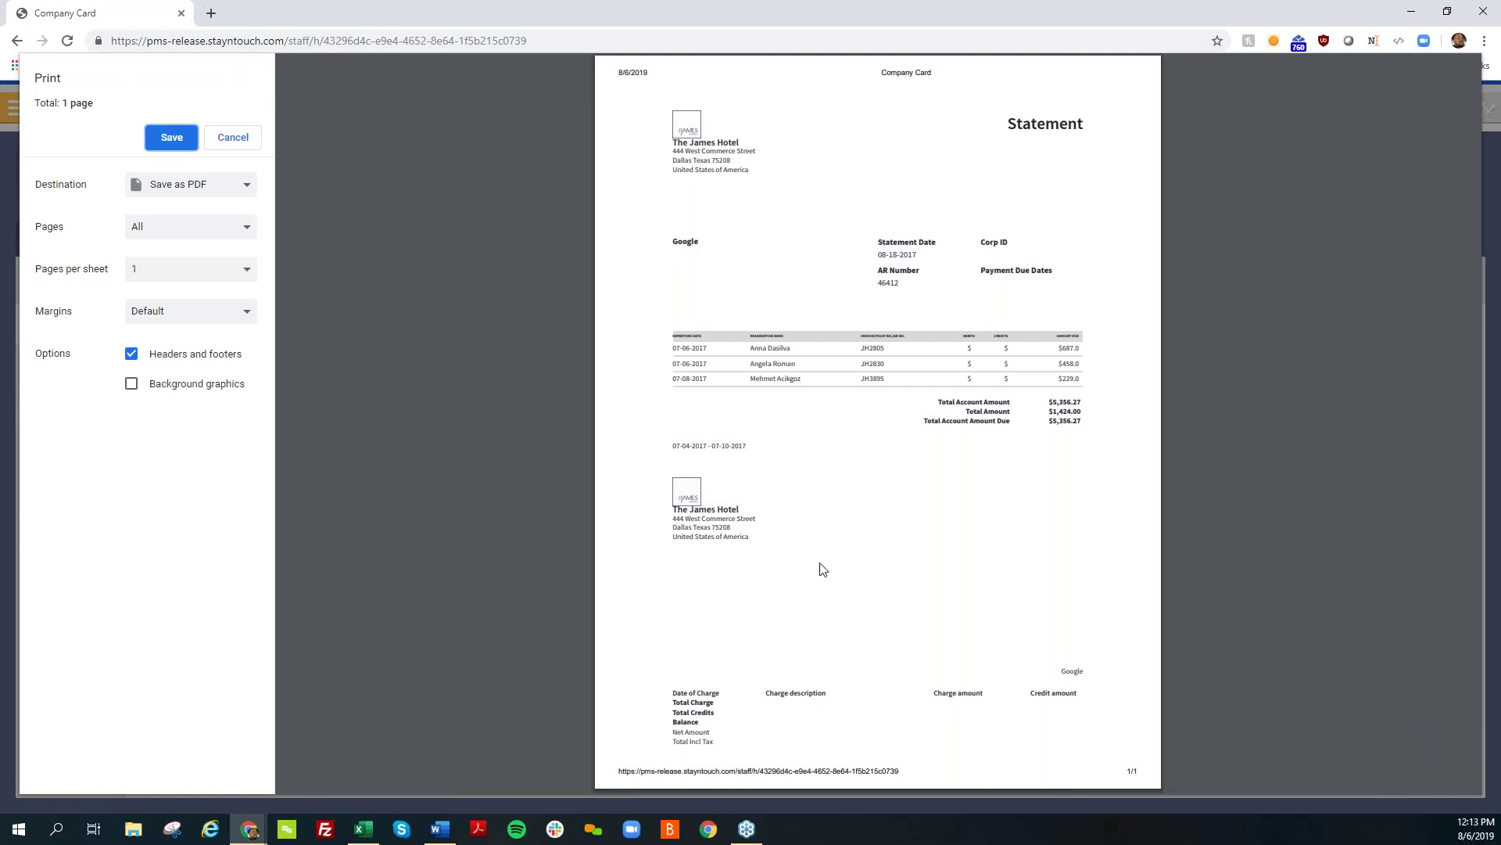
click(226, 148)
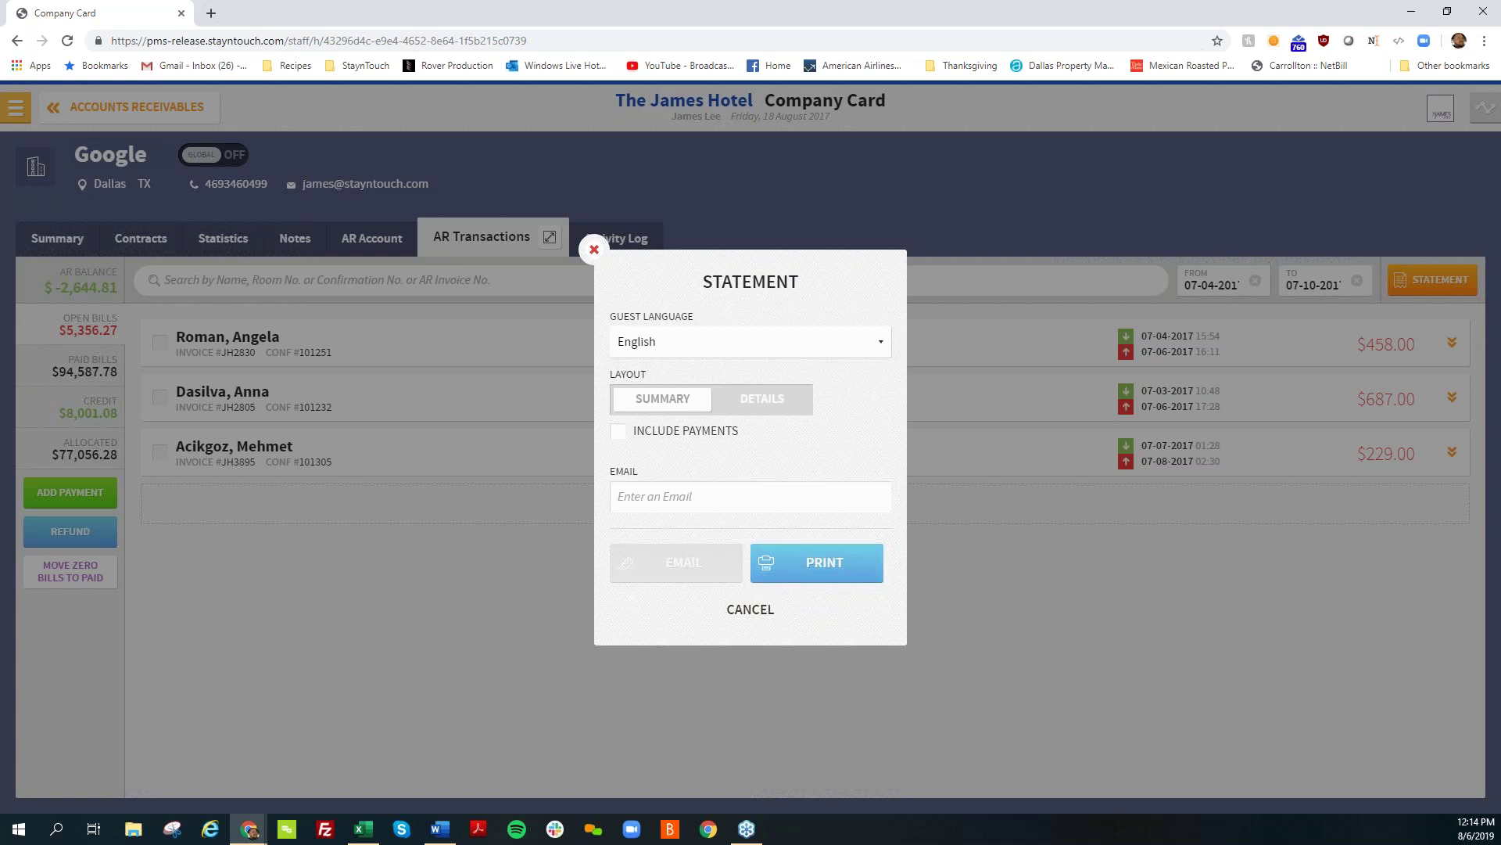
click(750, 632)
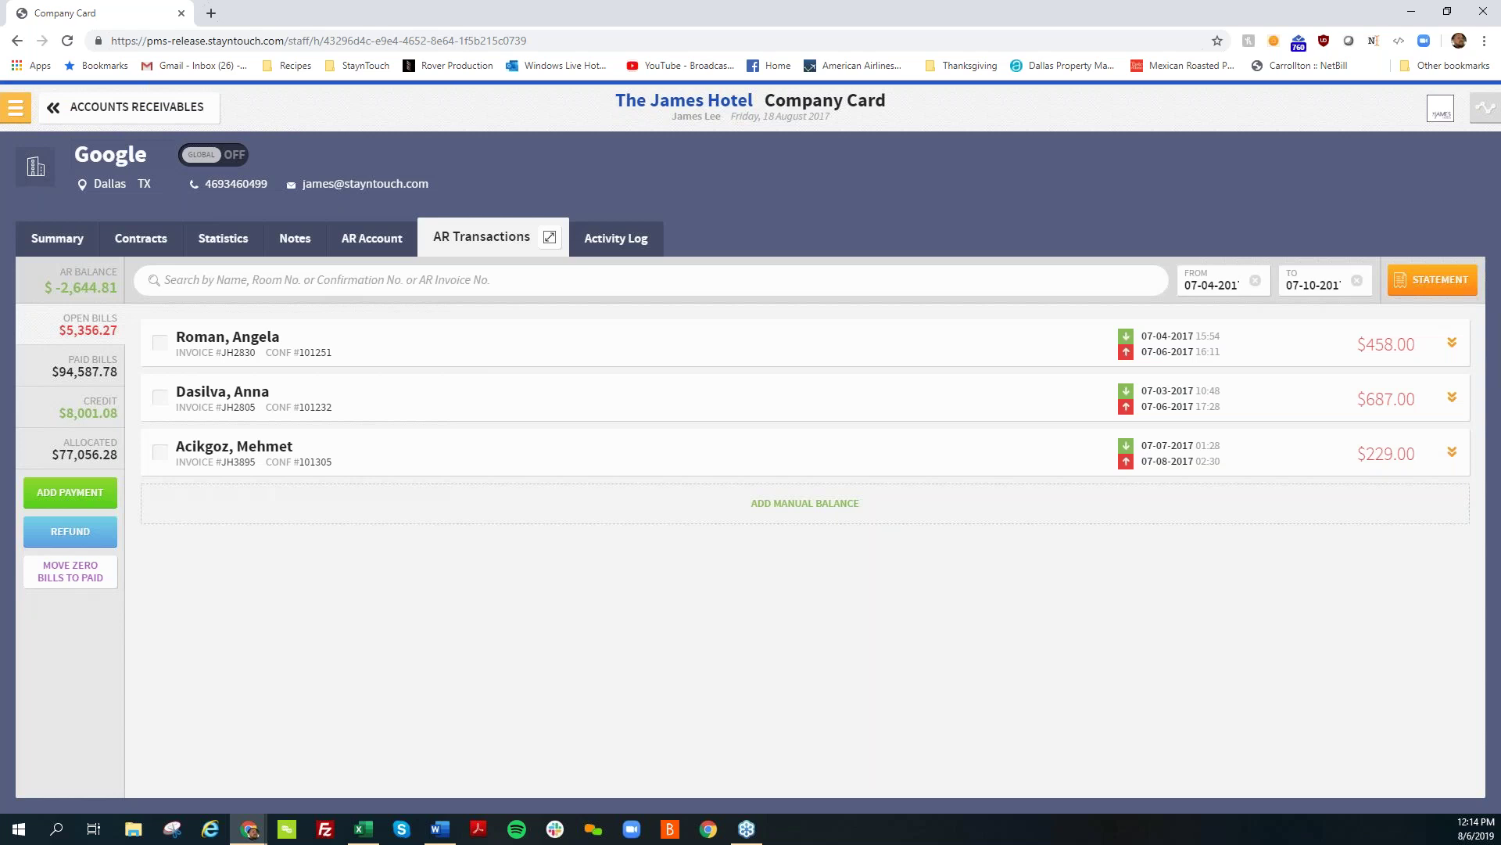
Step: Open Departures in Bulk Checkout for rooms 209 and 106 with Allow Open Balance Check Out ticked
click(63, 116)
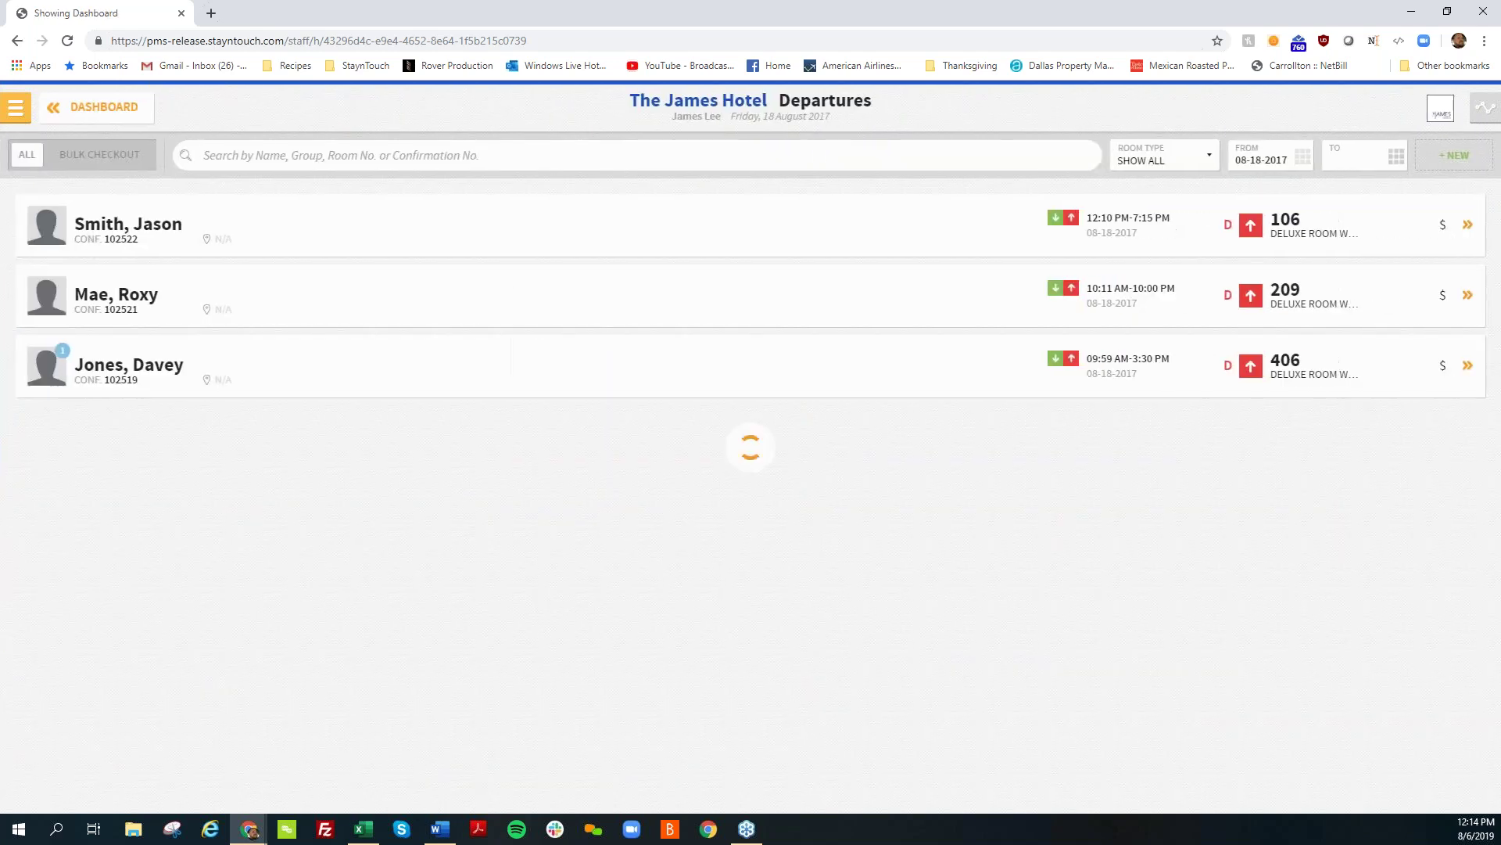
click(118, 156)
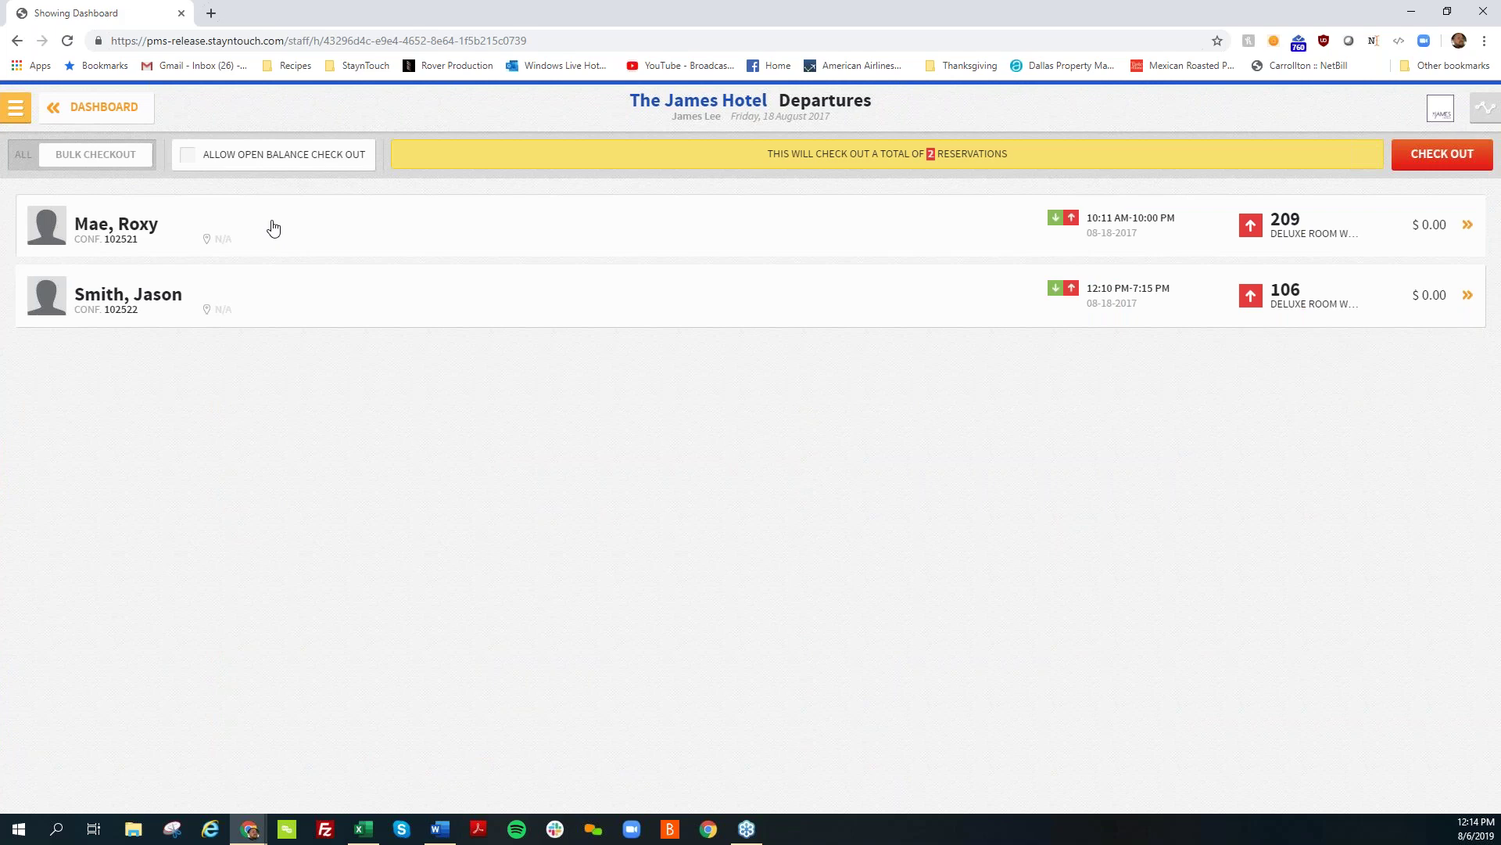
click(322, 156)
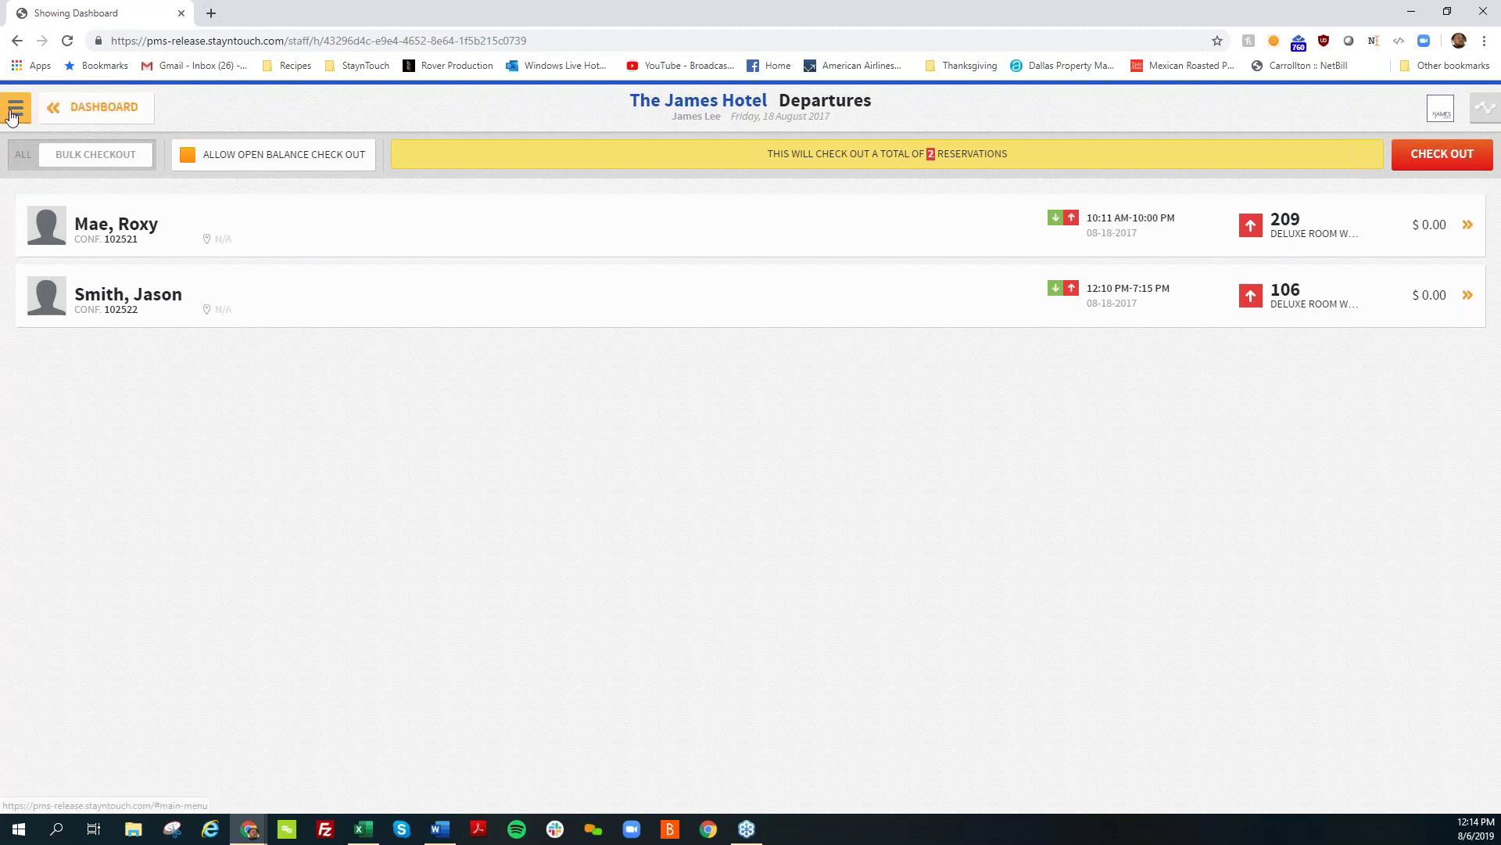
Step: Start a new scheduled report for Daily Production by Demographics under Reports > Scheduled Reports
click(57, 108)
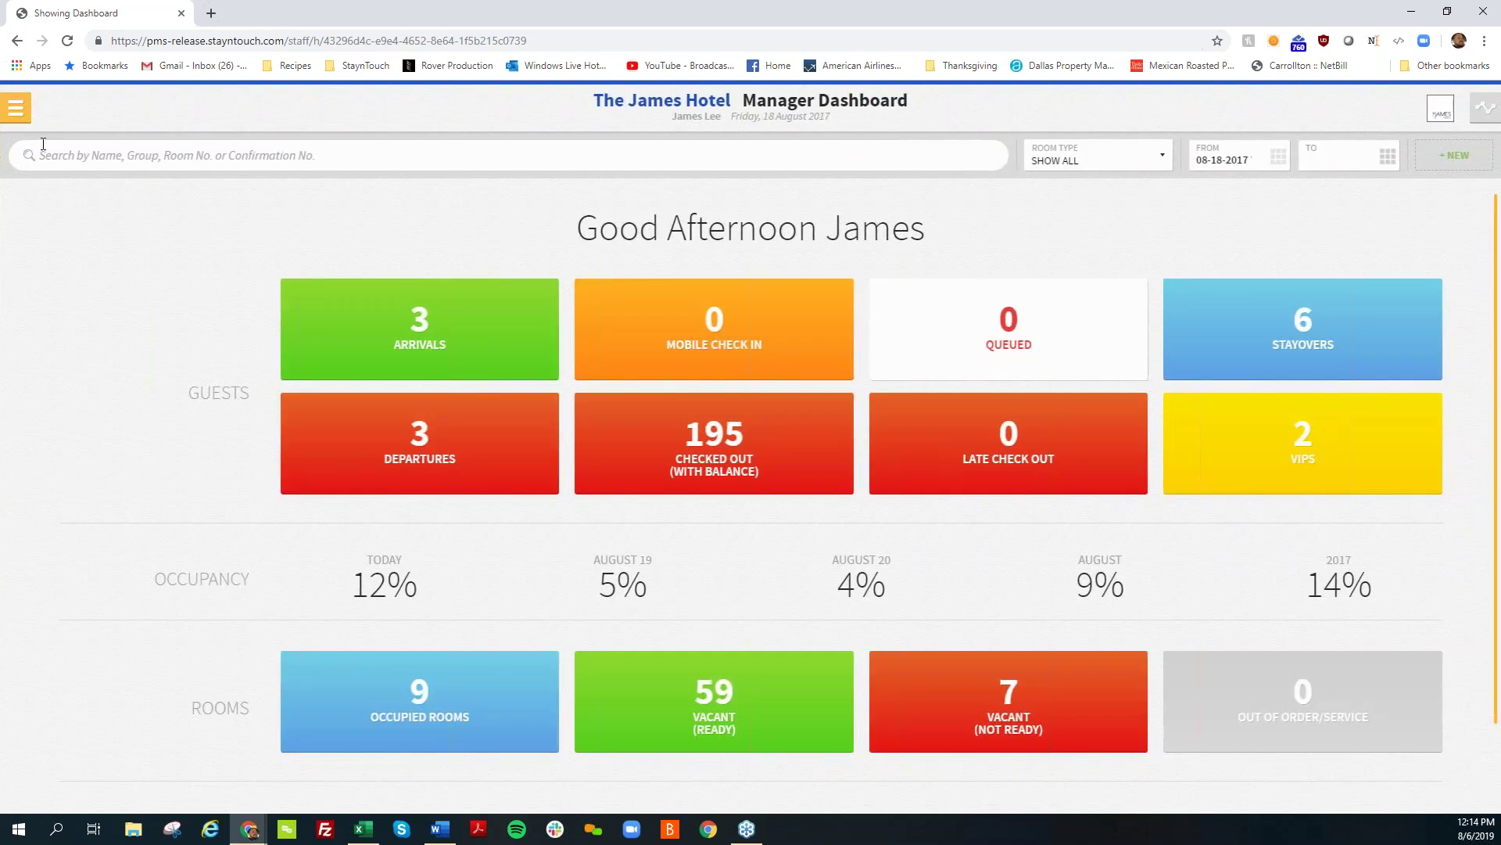
click(16, 108)
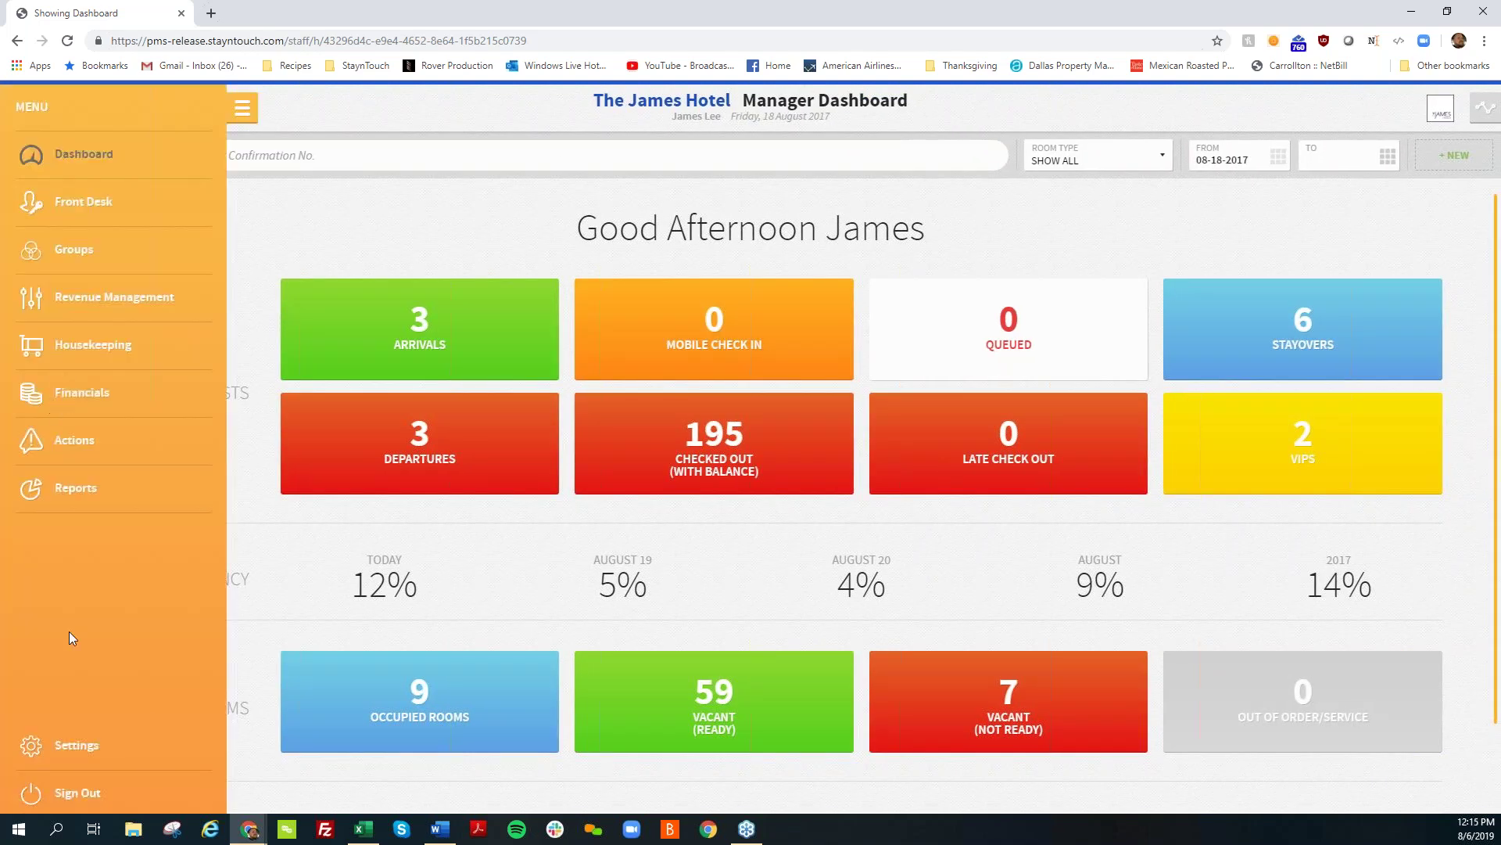
click(70, 490)
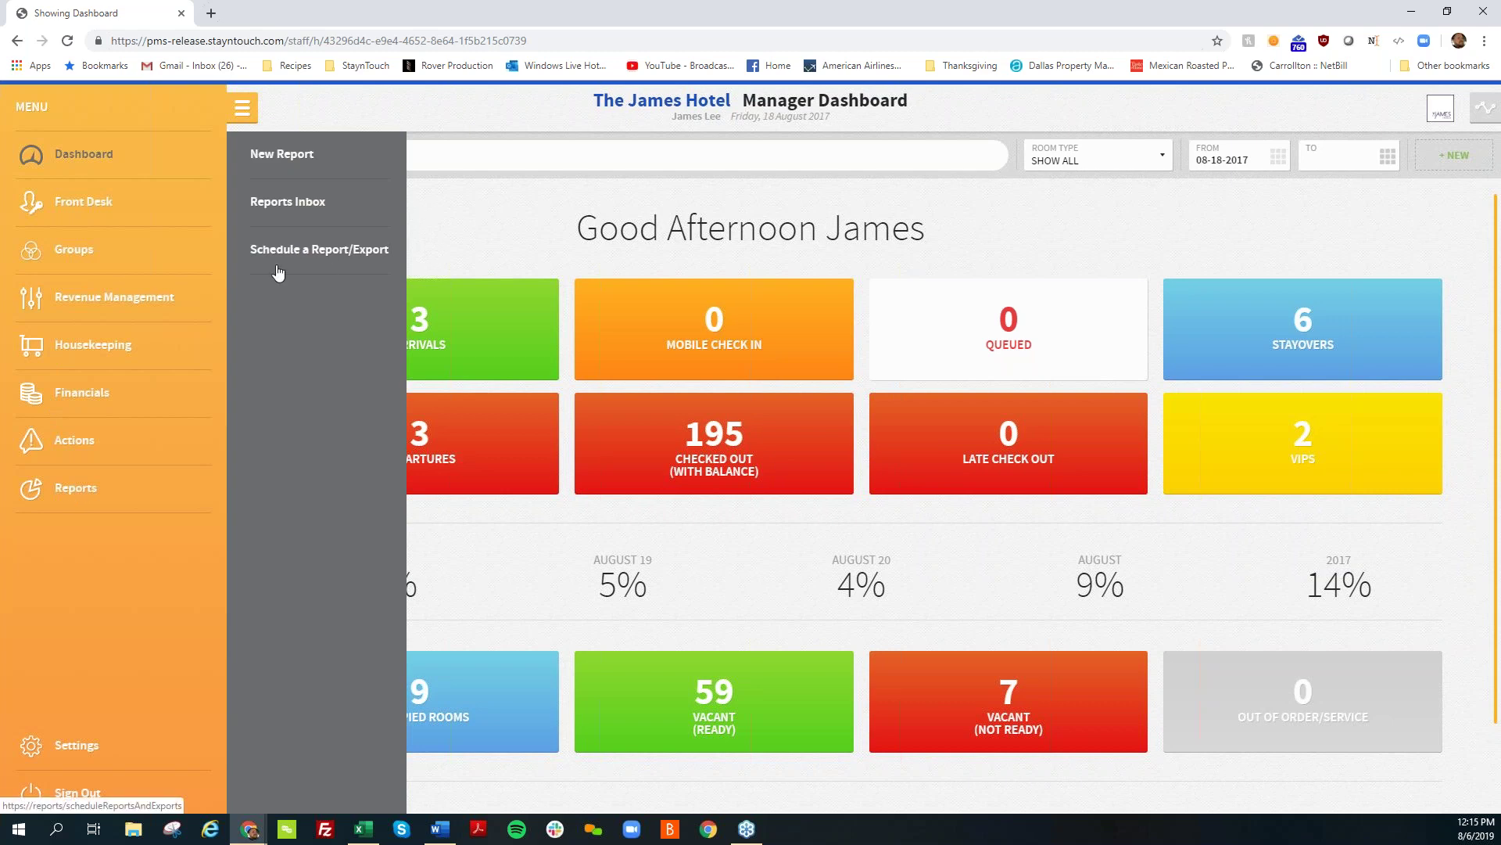
click(346, 259)
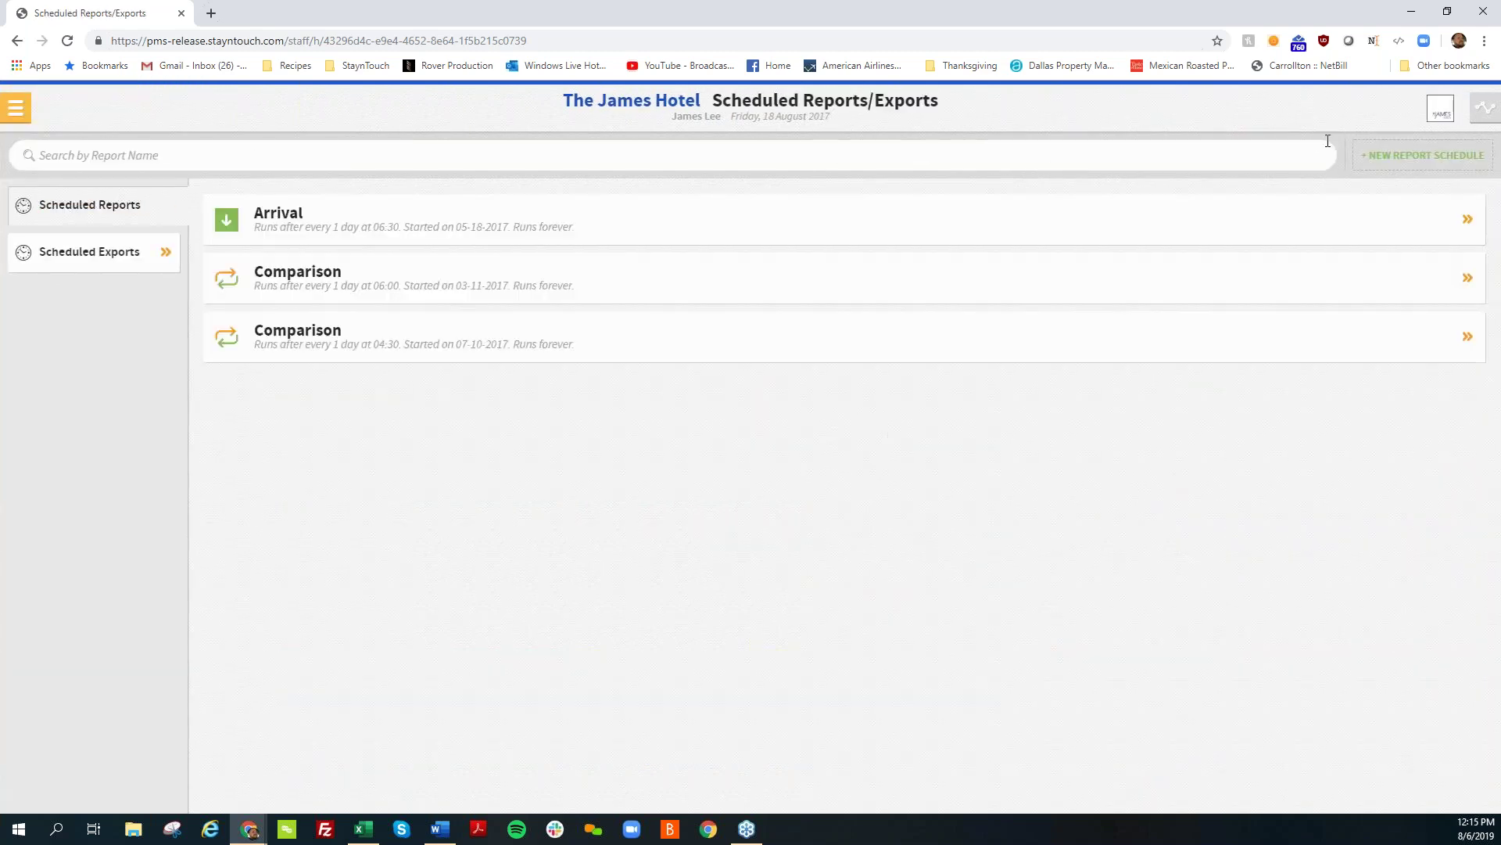
click(1445, 158)
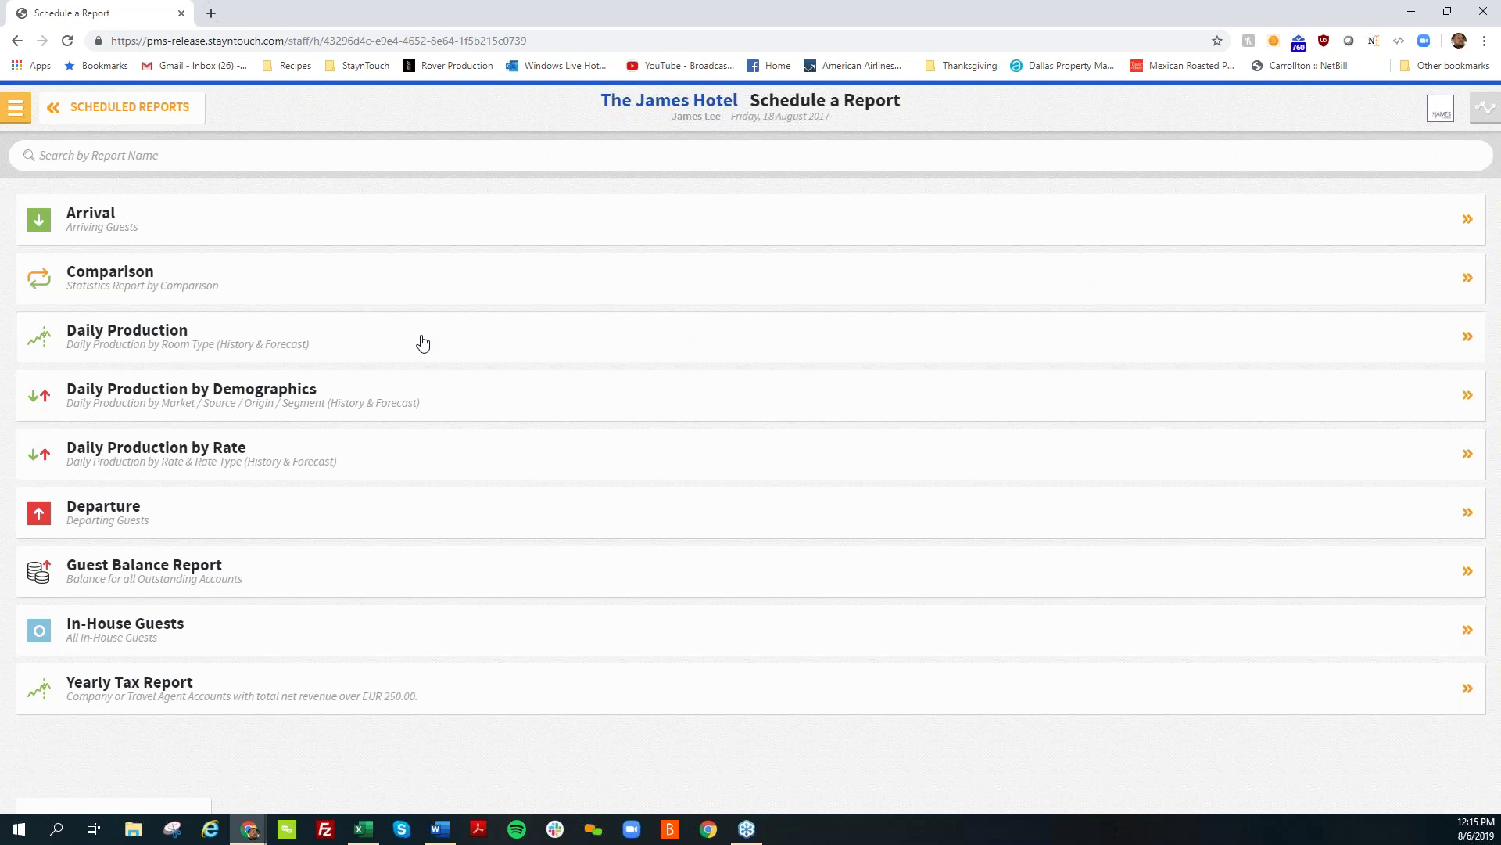
click(219, 402)
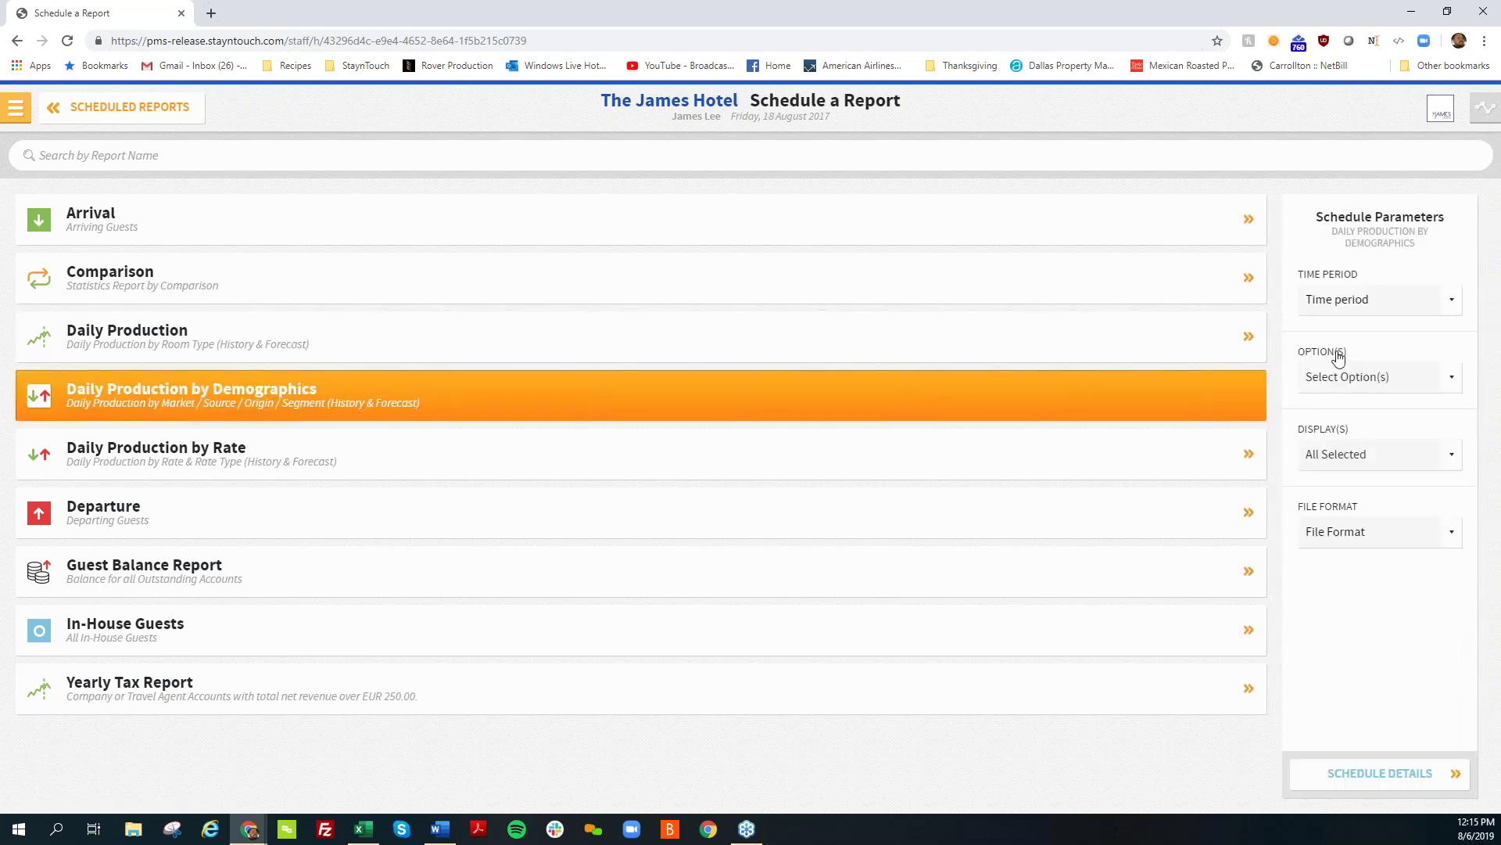
Step: Set the schedule's file format to CSV and continue to the schedule details
click(1339, 378)
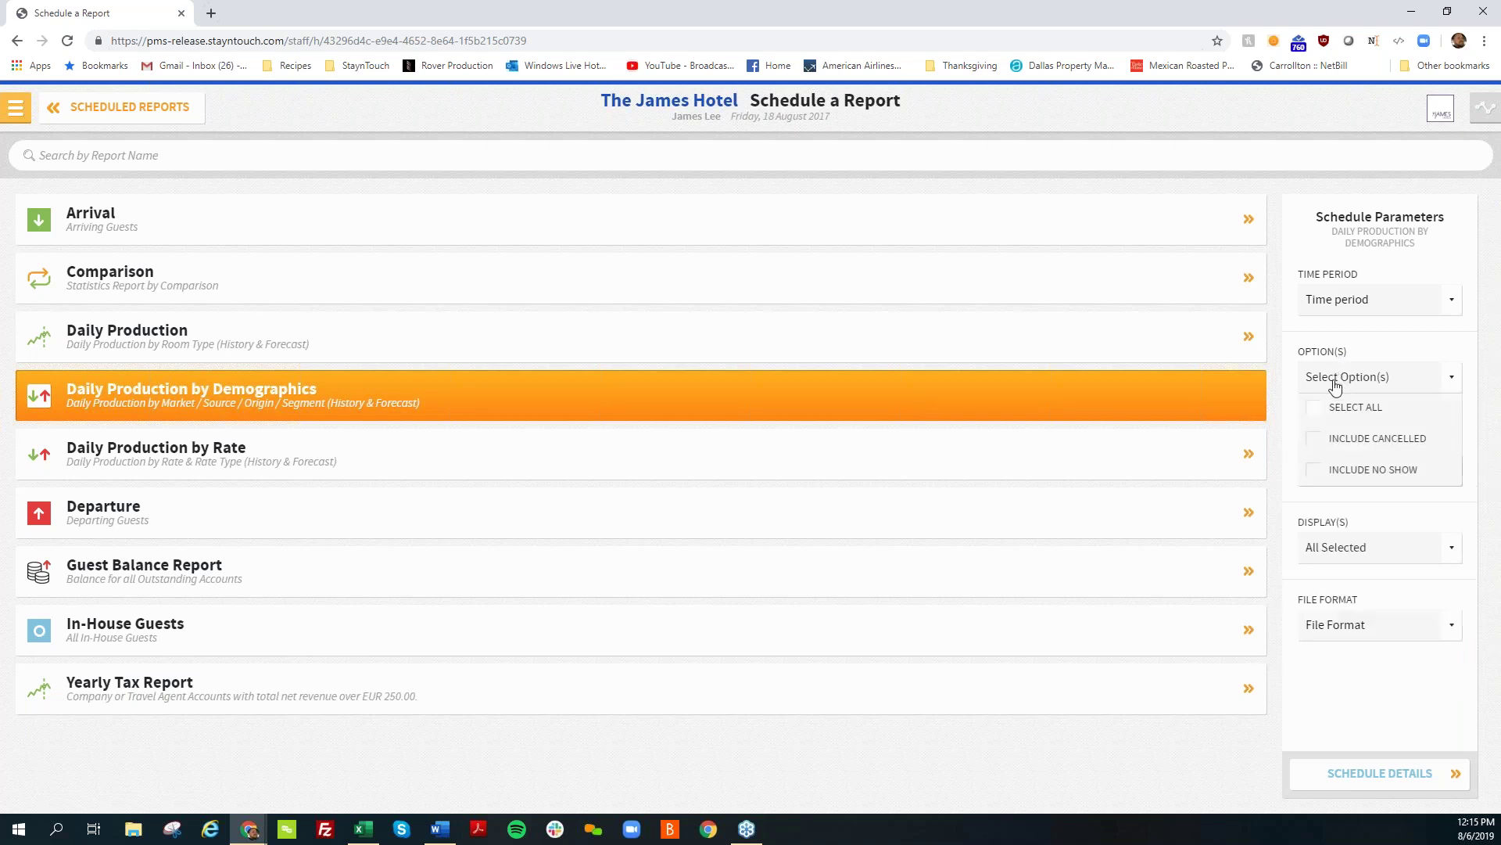
click(1335, 385)
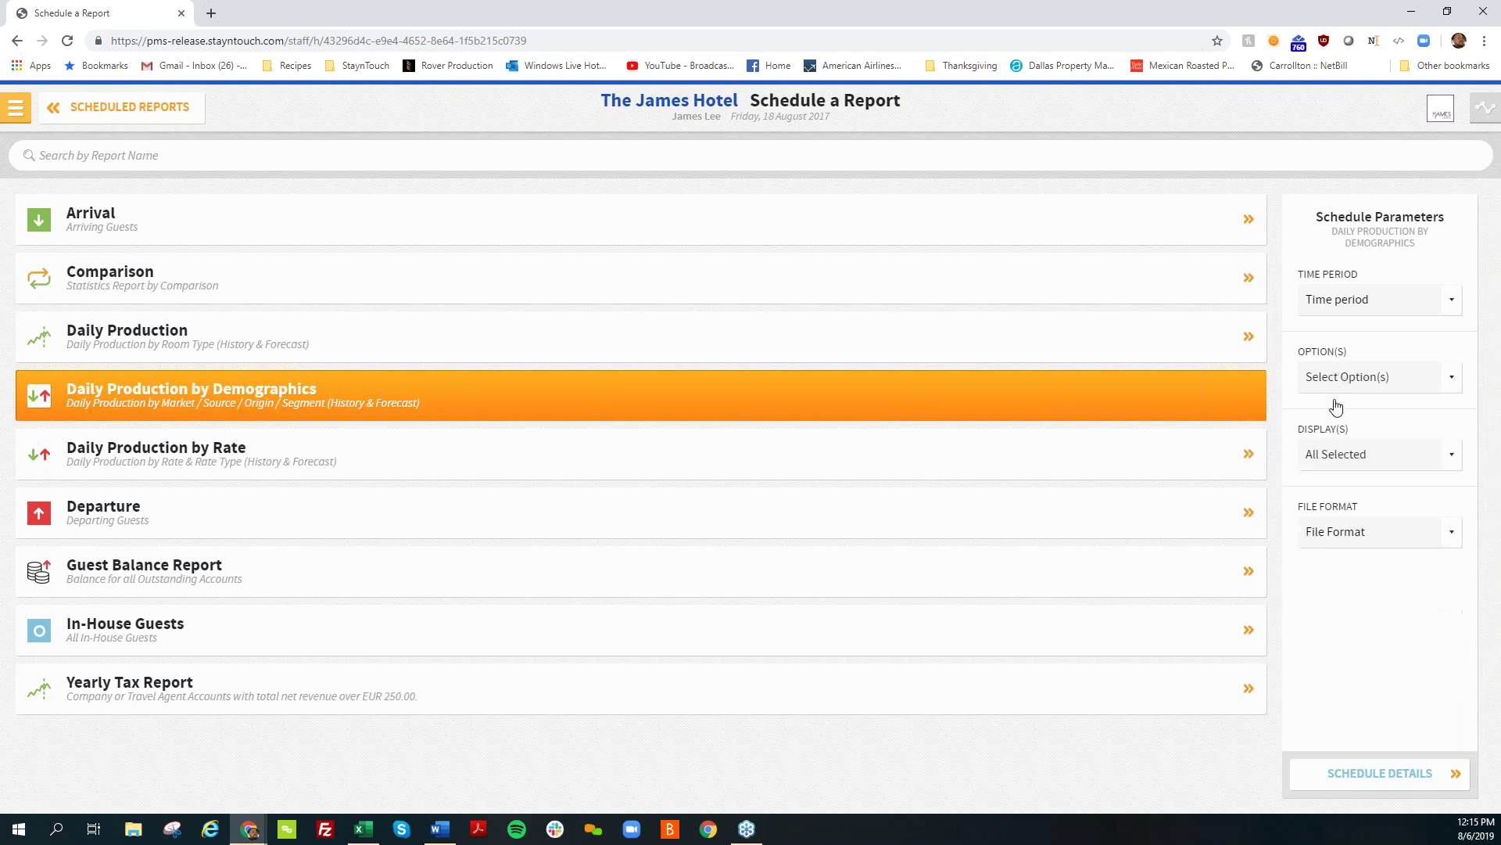
click(1345, 462)
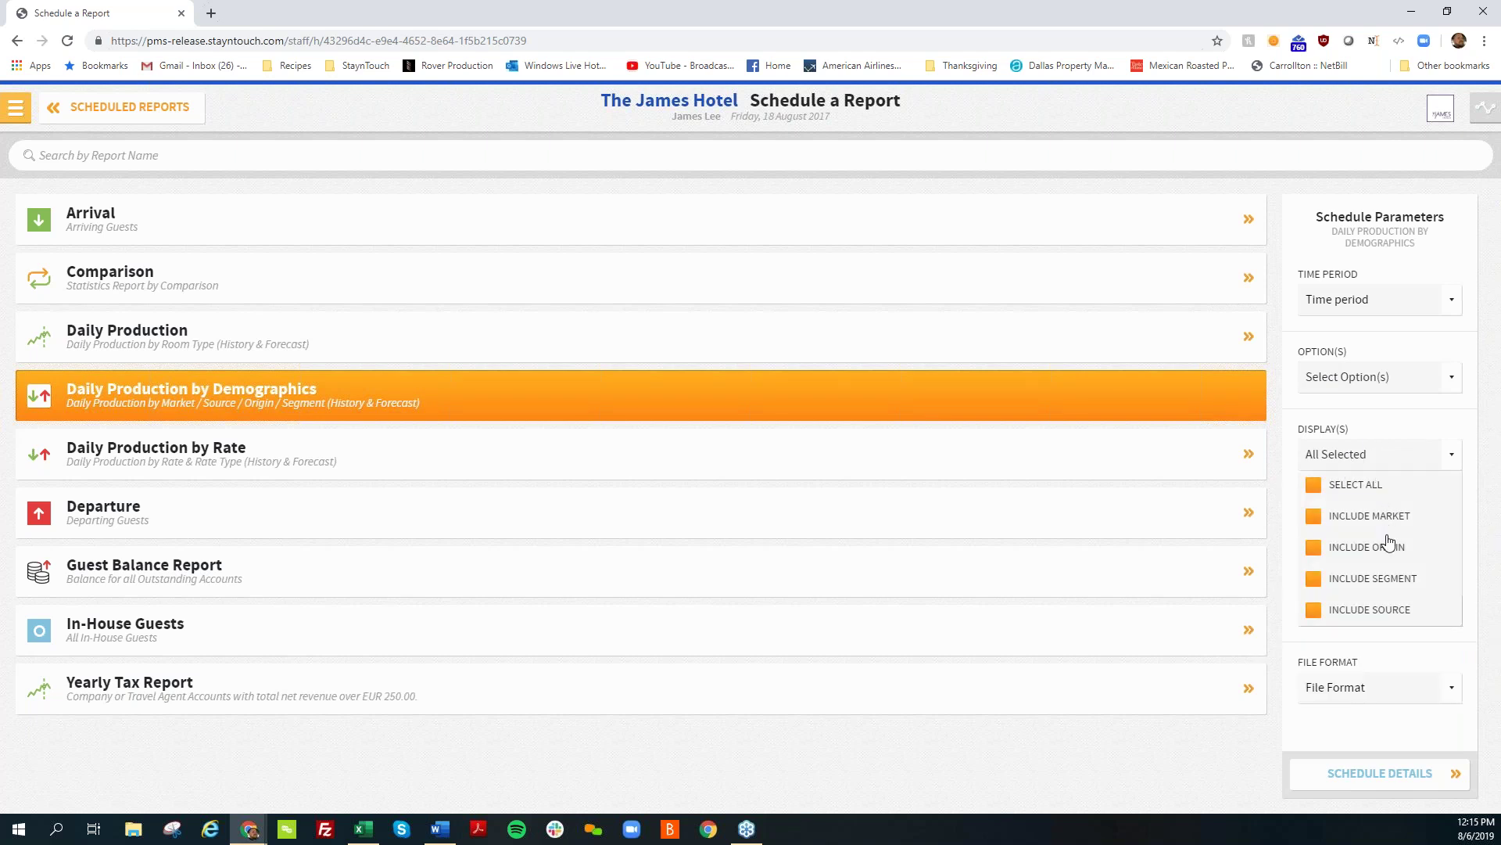
click(1375, 468)
click(1374, 532)
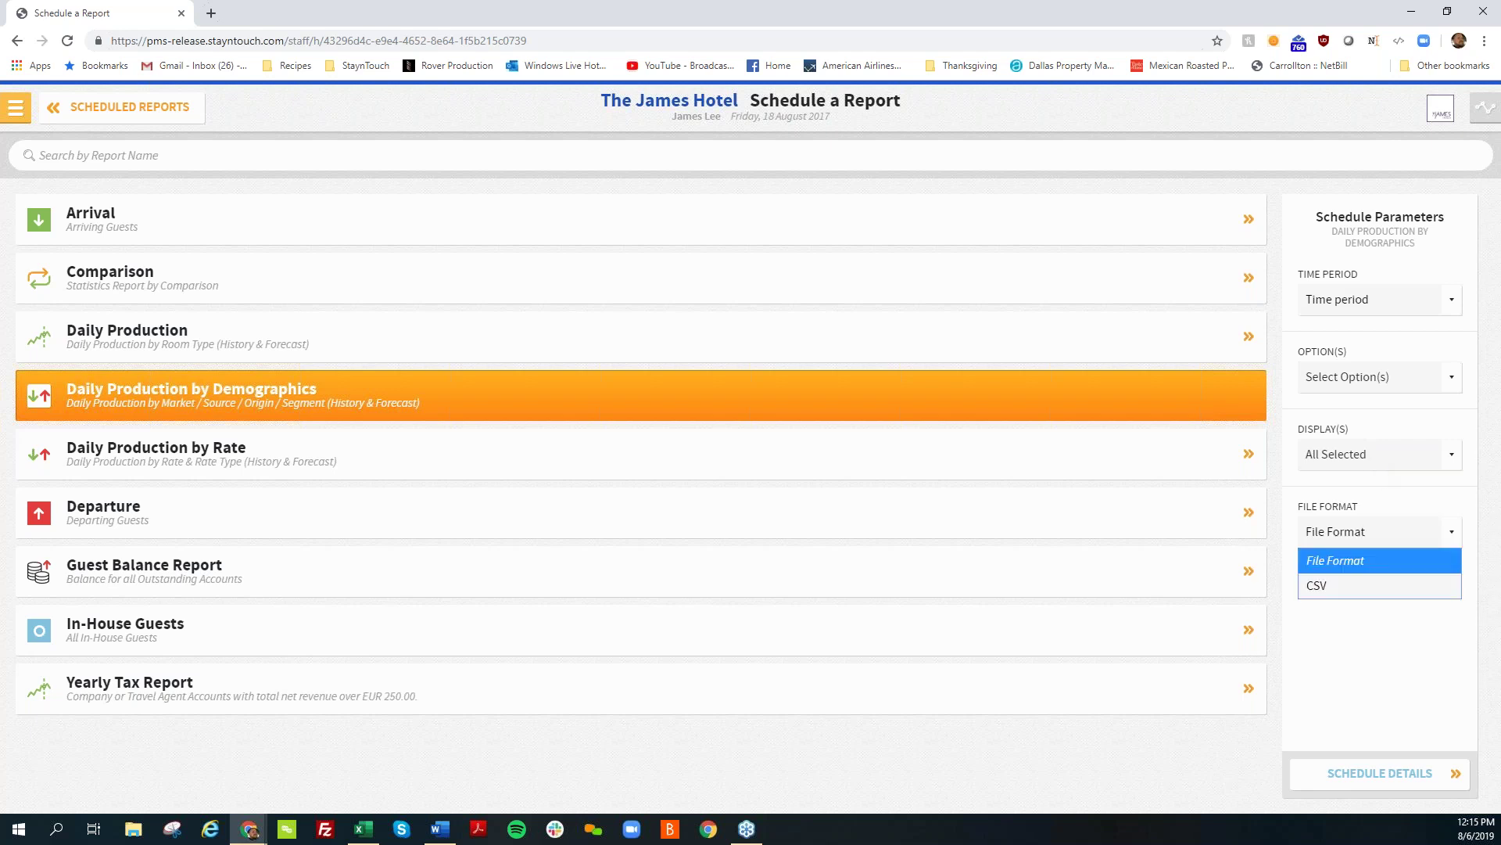
click(1366, 583)
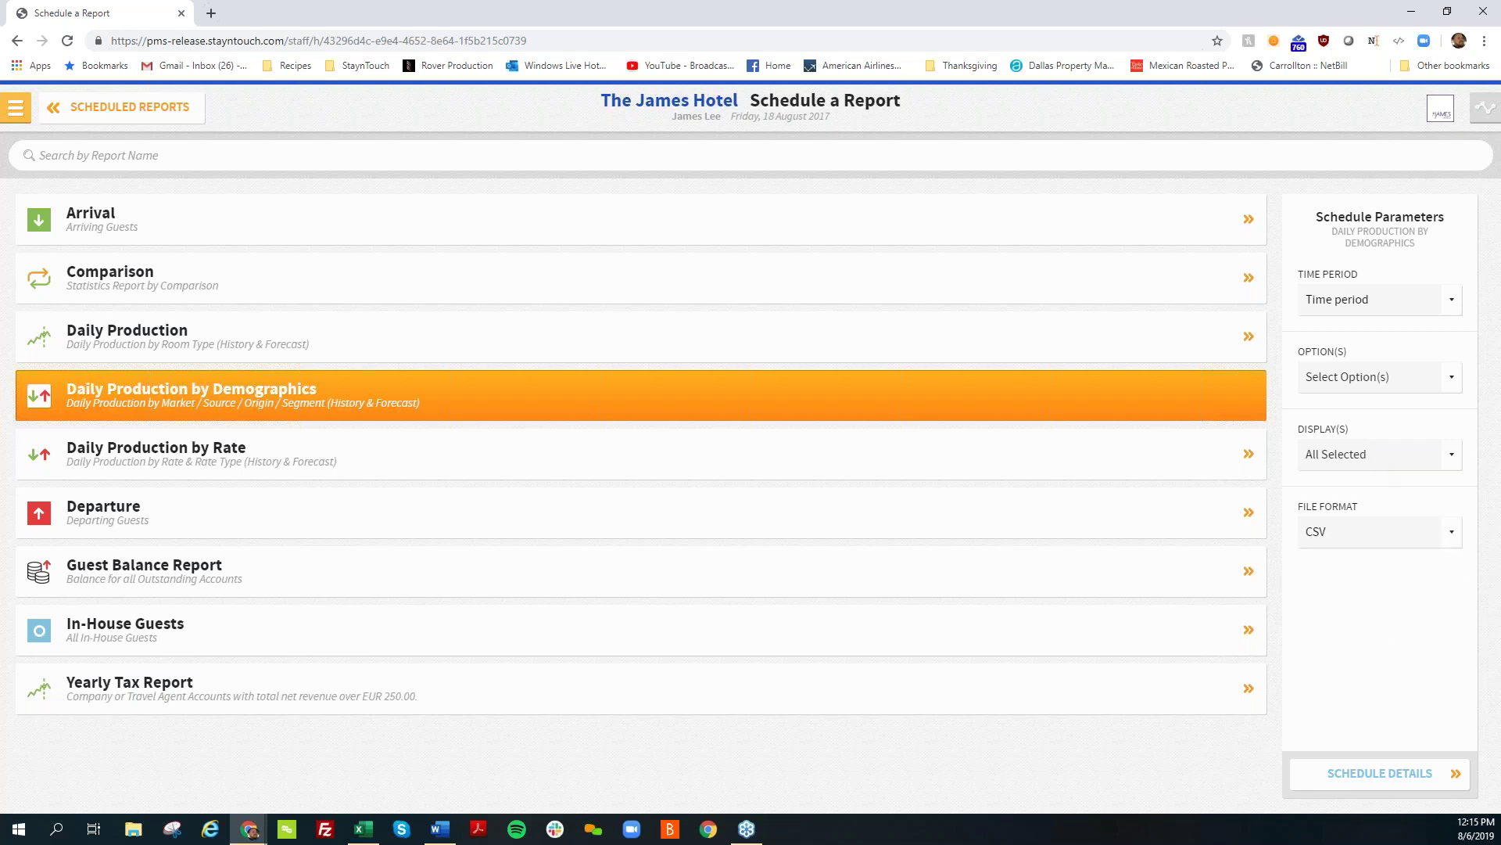
click(1360, 776)
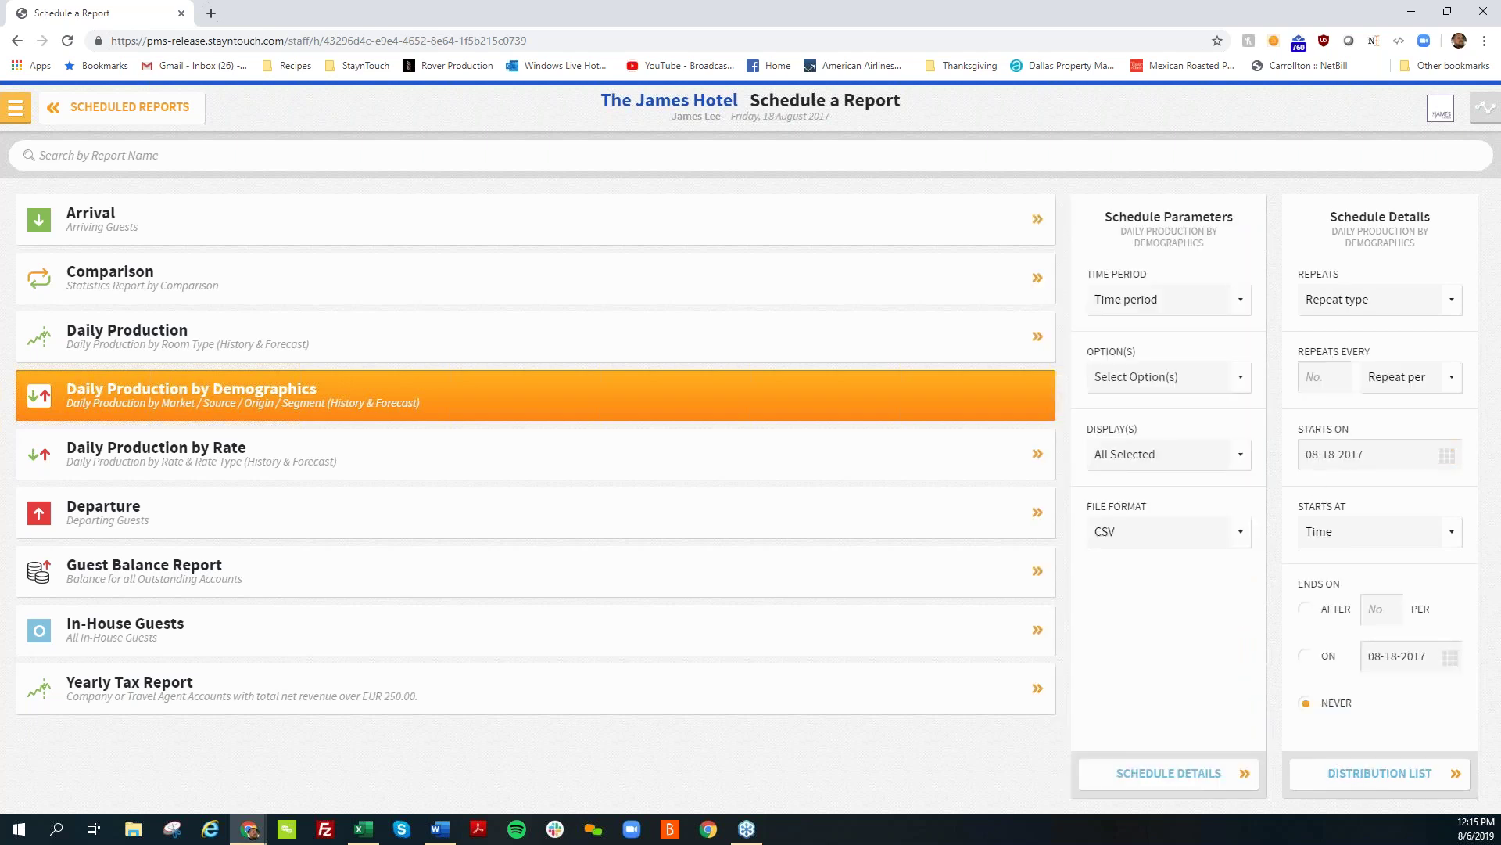
Step: Make the schedule repeat daily, every 1 day, starting at 06:00
click(1370, 306)
click(1361, 353)
click(1321, 378)
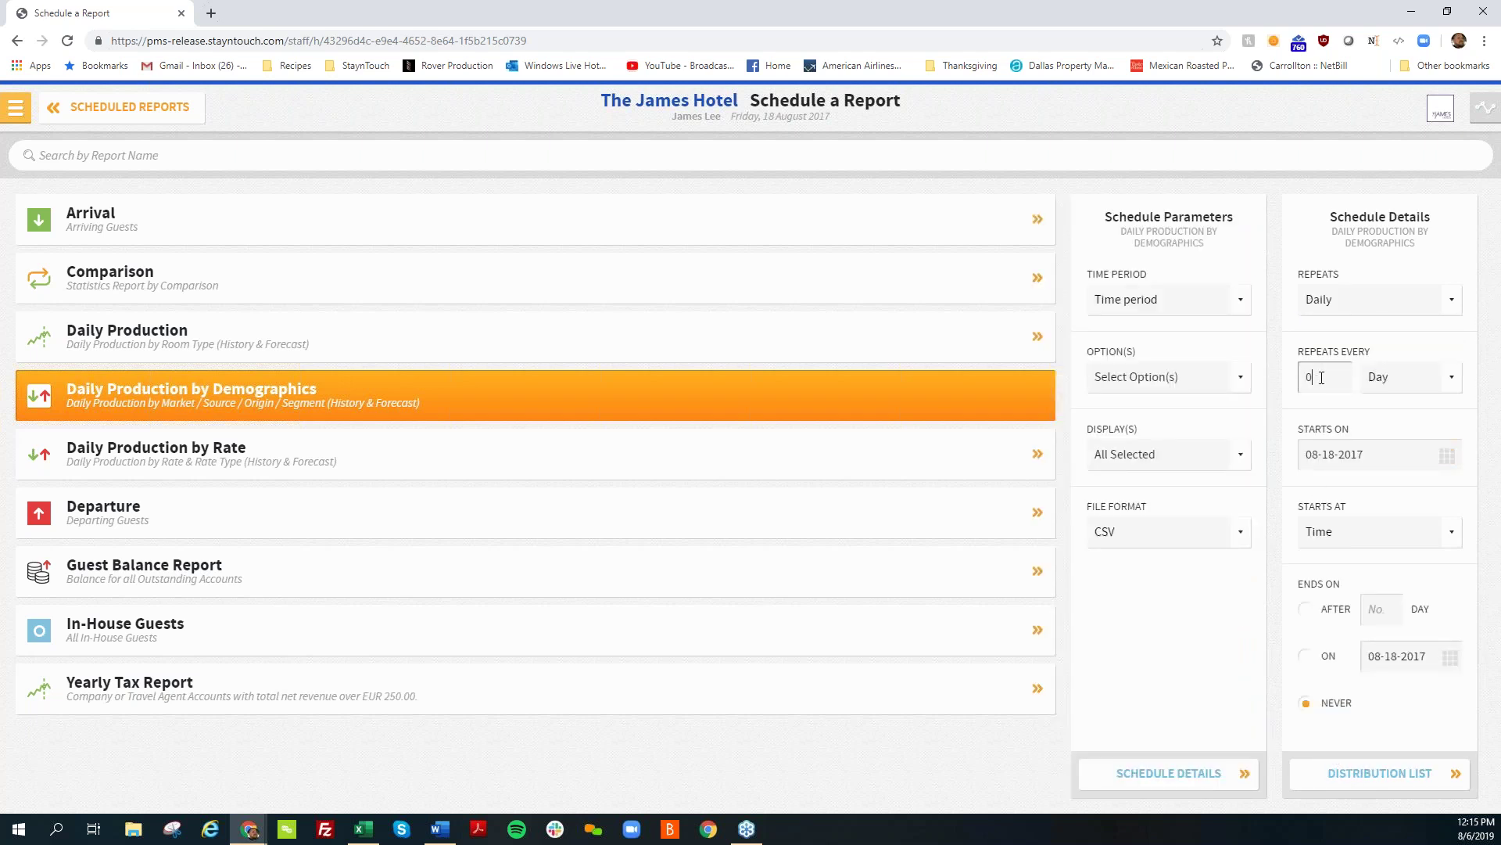
text(1)
click(1365, 532)
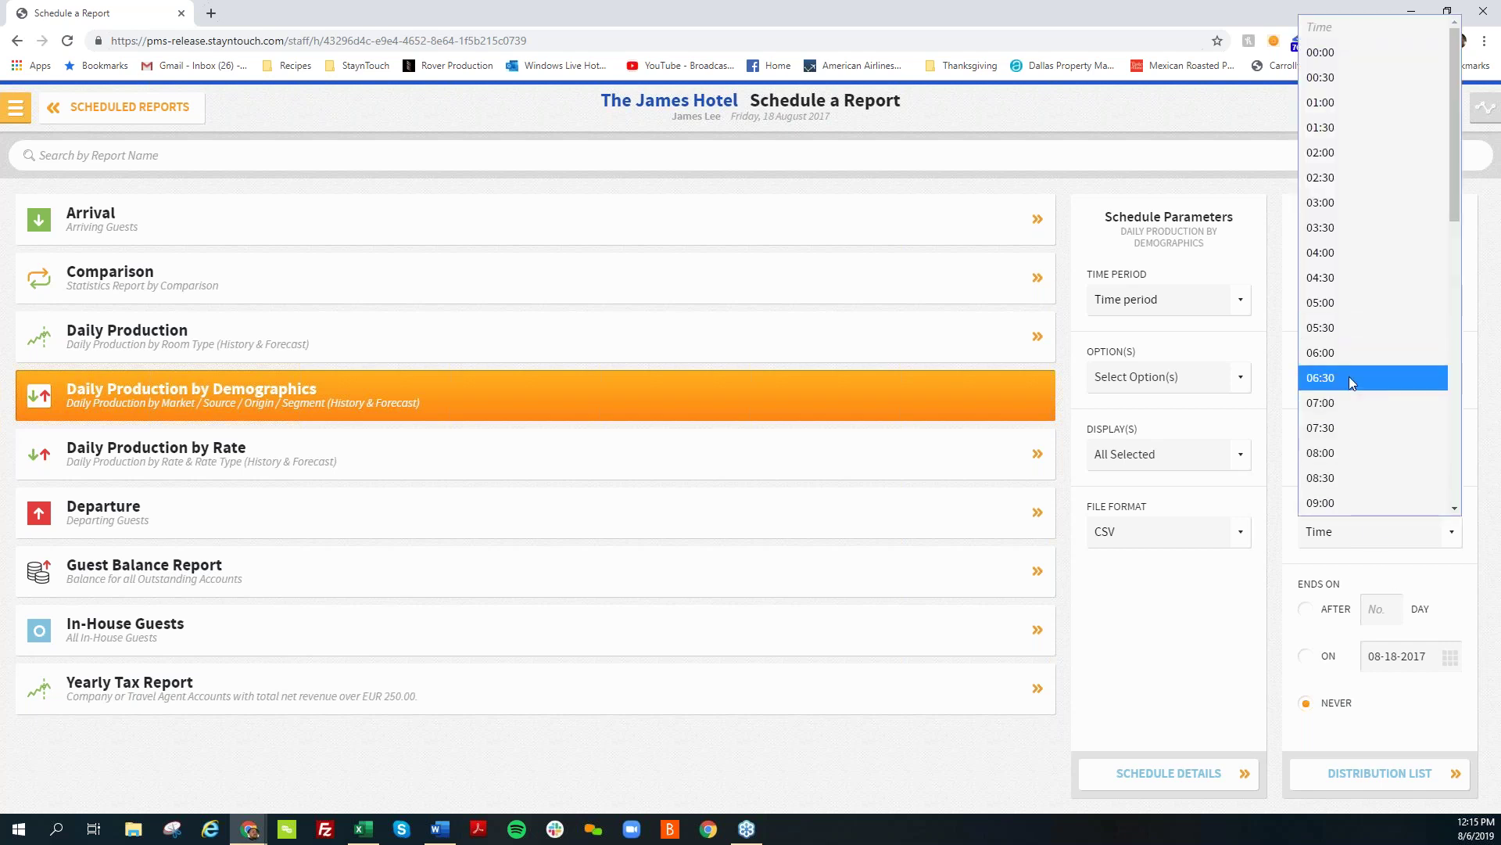
click(1350, 353)
Step: Open the distribution list, then leave the schedule and return to the Manager Dashboard
click(1406, 774)
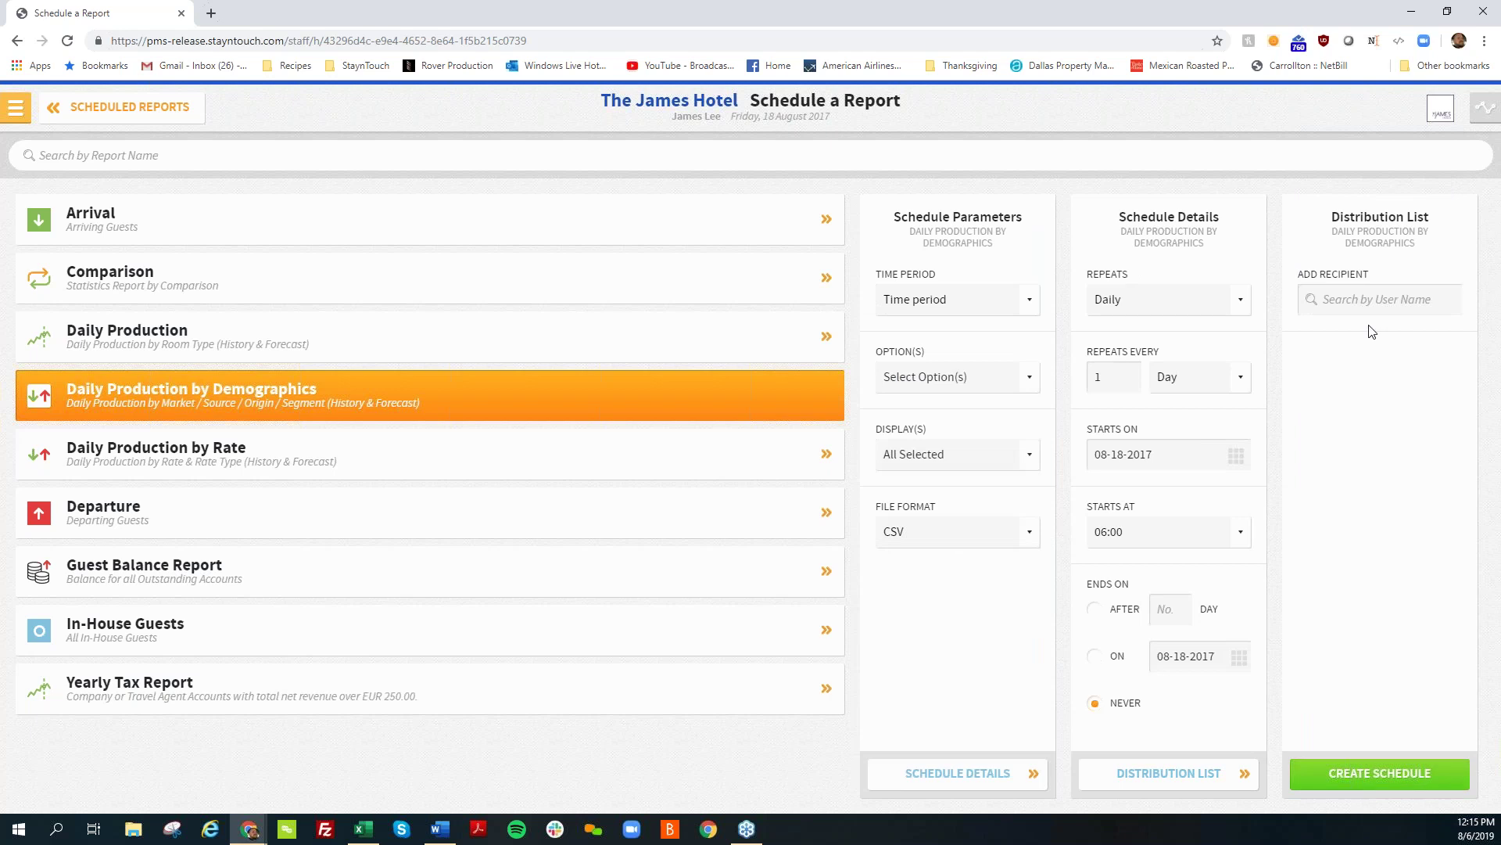
click(1372, 306)
click(65, 113)
click(15, 107)
click(35, 156)
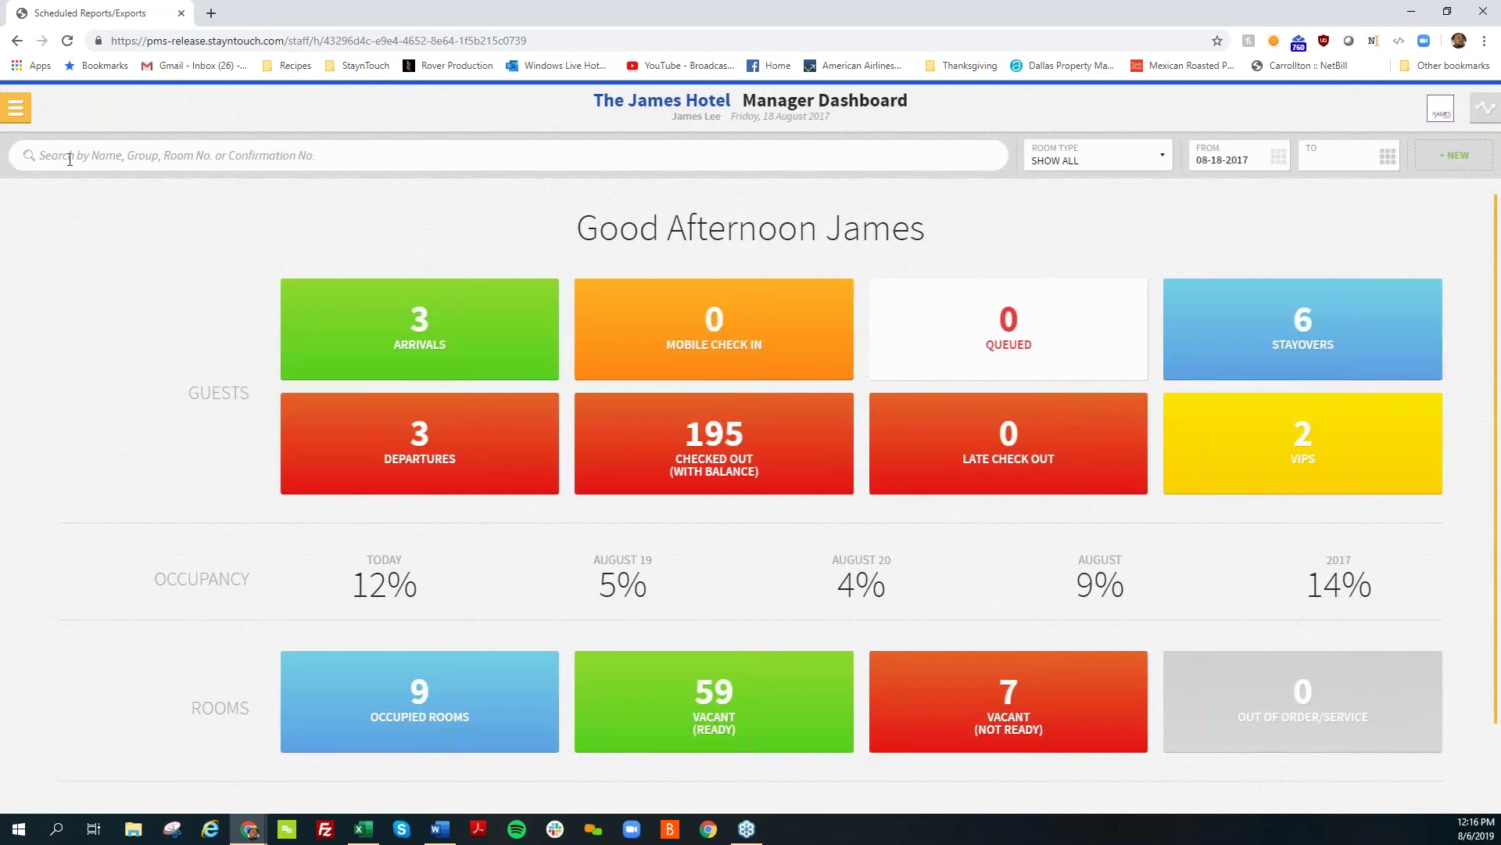
Step: Go to Hotel Admin Settings > Cards > Guest Card Fields
click(17, 108)
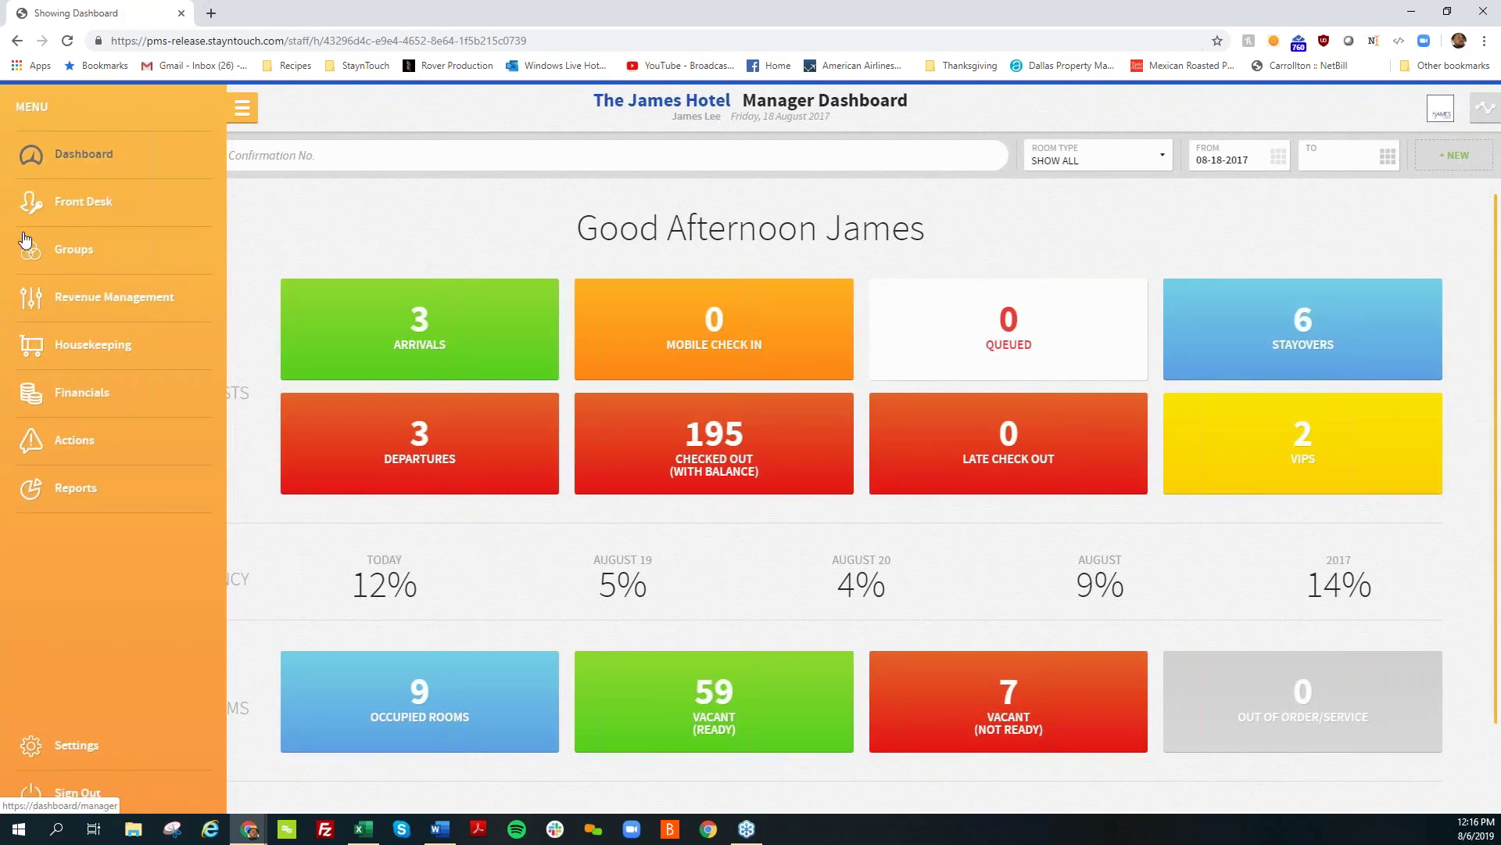
click(305, 146)
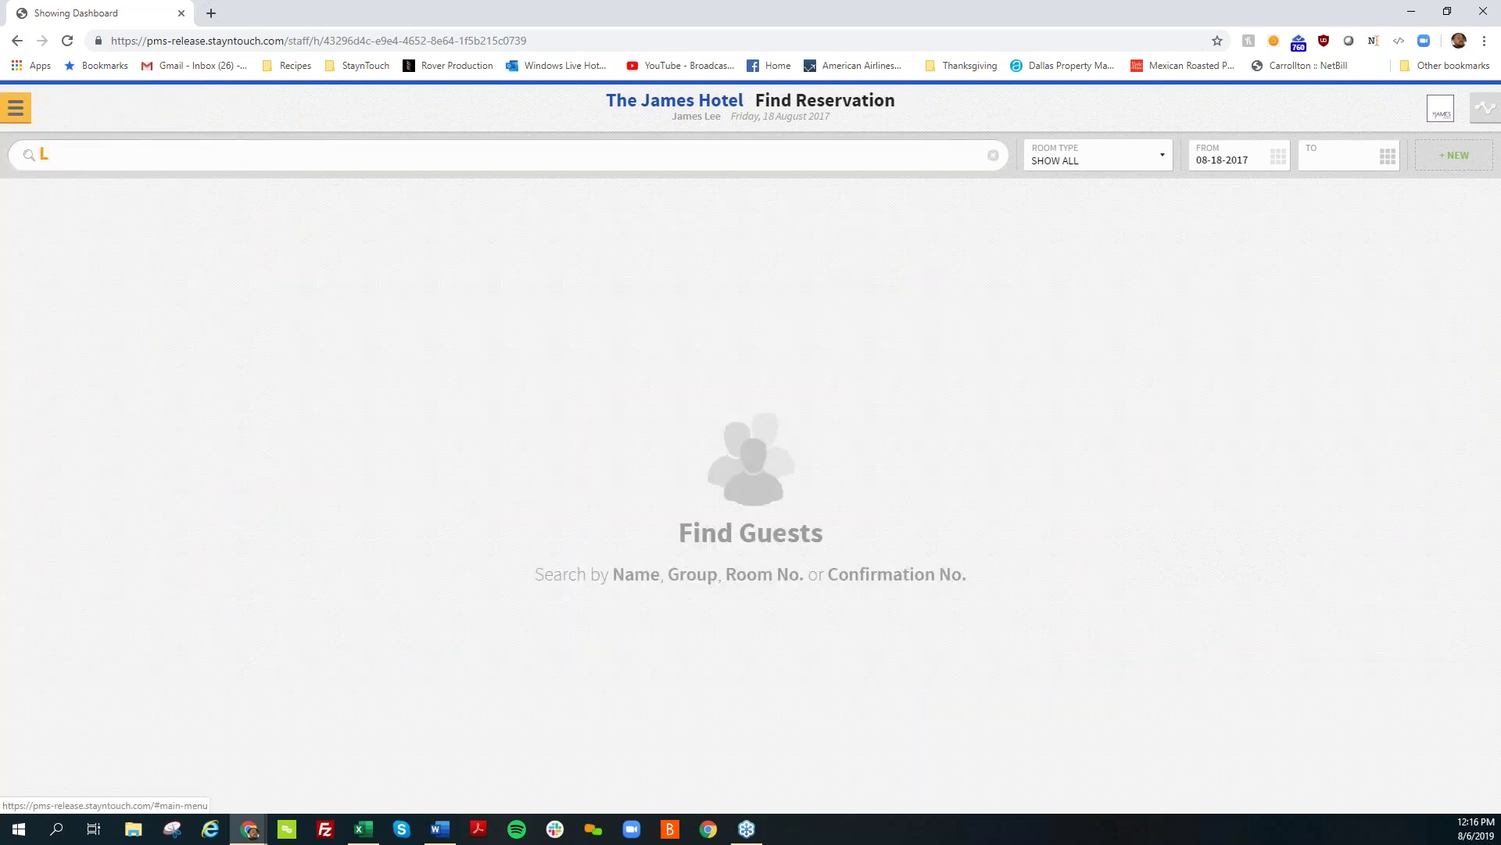
click(16, 113)
click(82, 737)
click(281, 235)
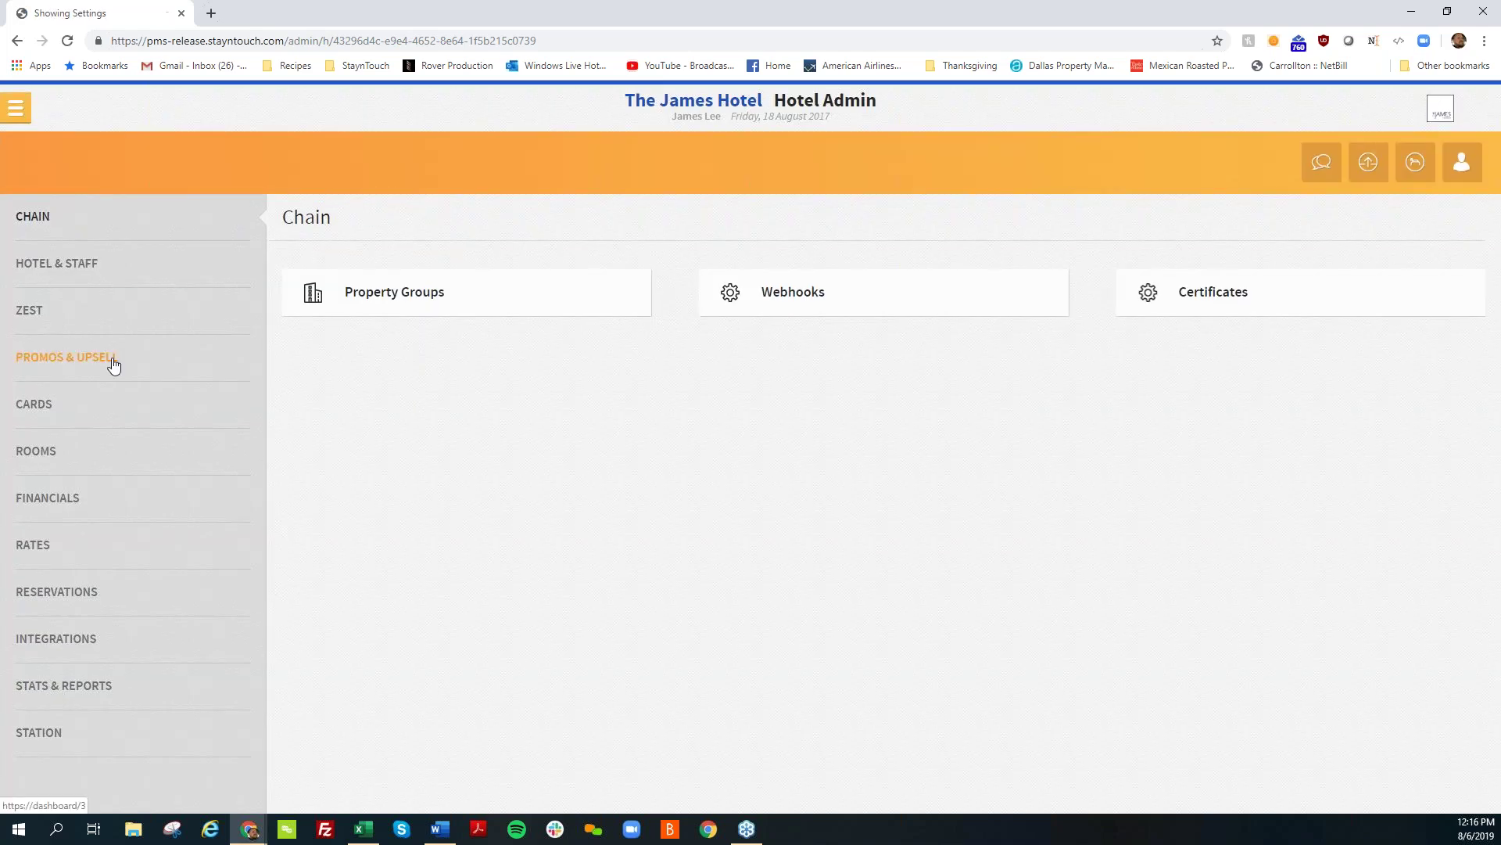
click(86, 405)
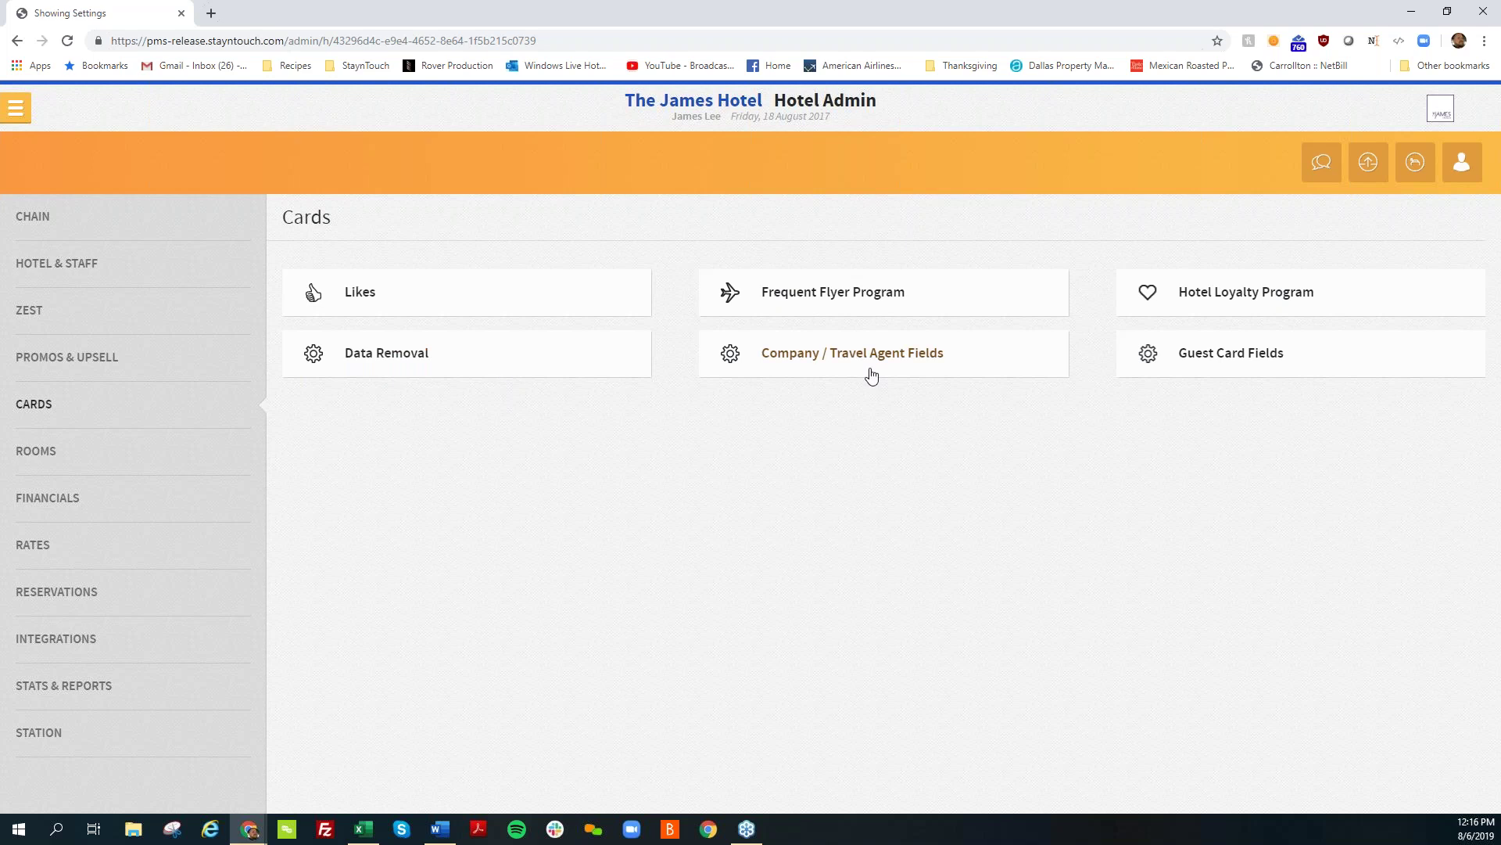
click(1202, 357)
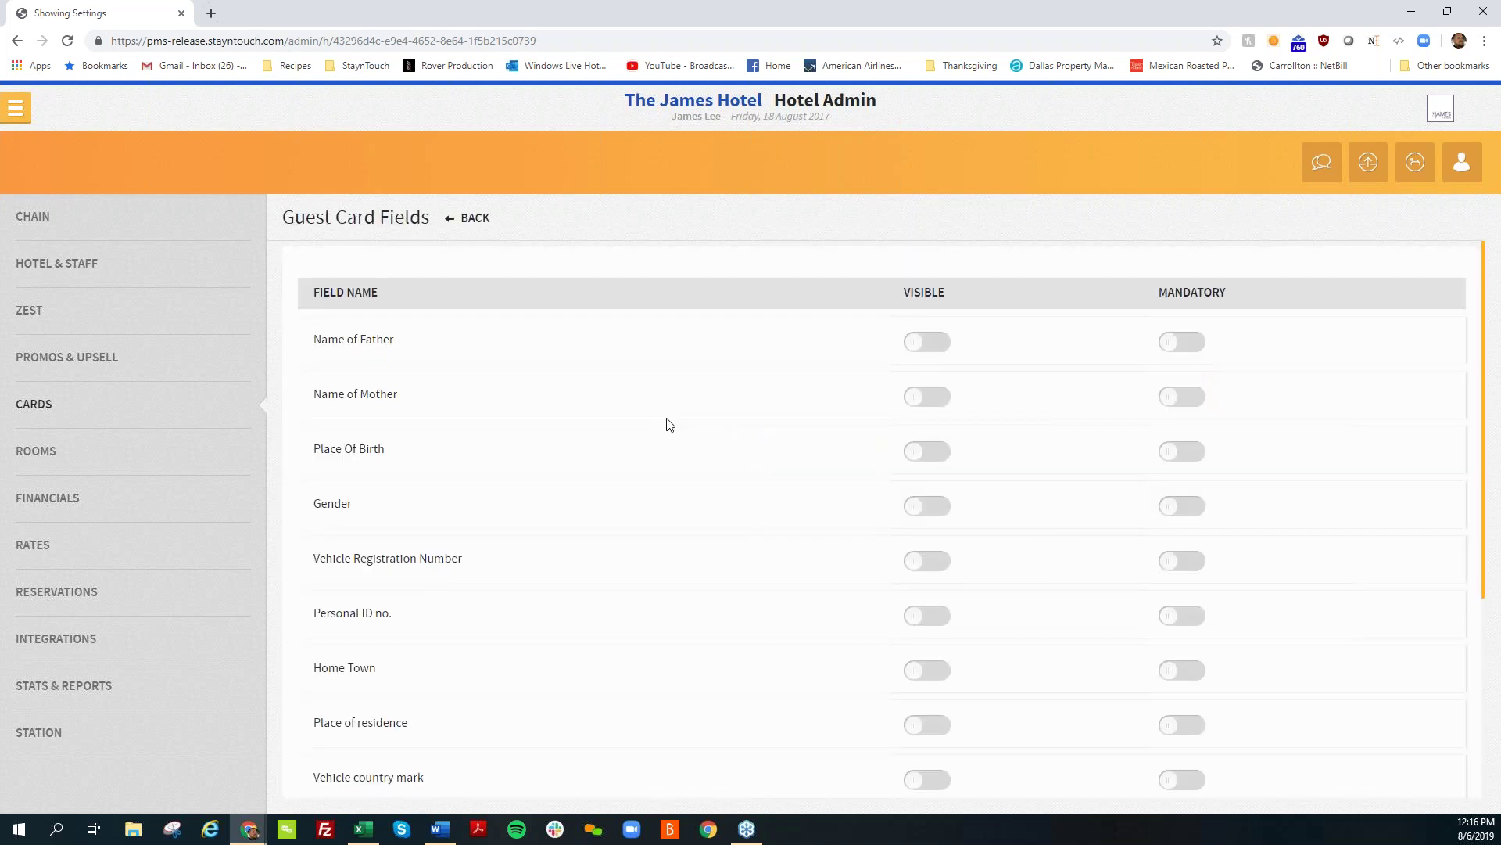
Step: Make Gender visible on guest cards, switching Mandatory on and back off
scroll(668, 426, down, 3)
scroll(583, 513, up, 2)
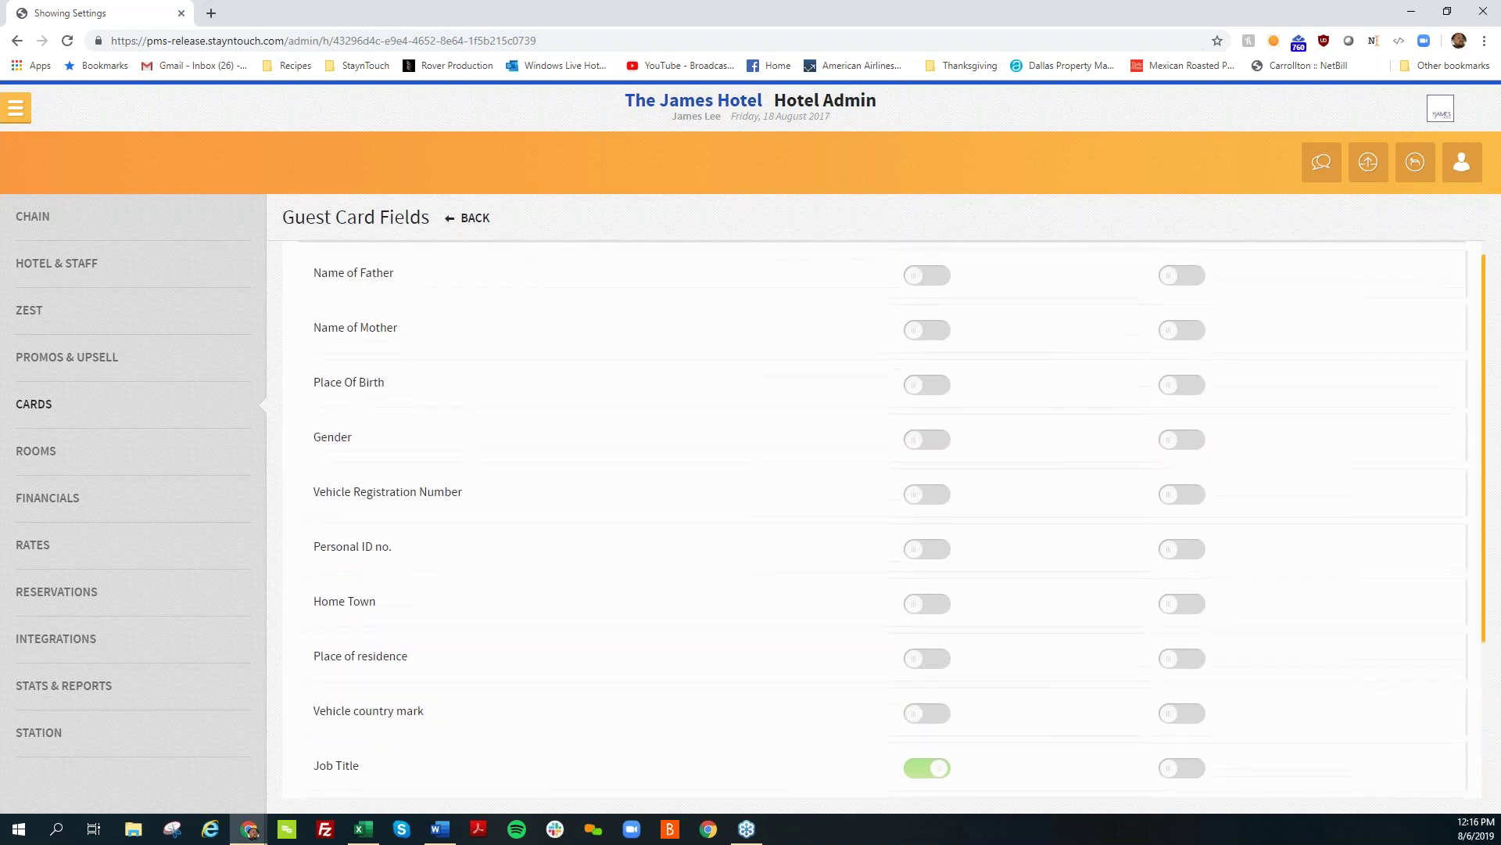
scroll(904, 520, up, 1)
click(907, 516)
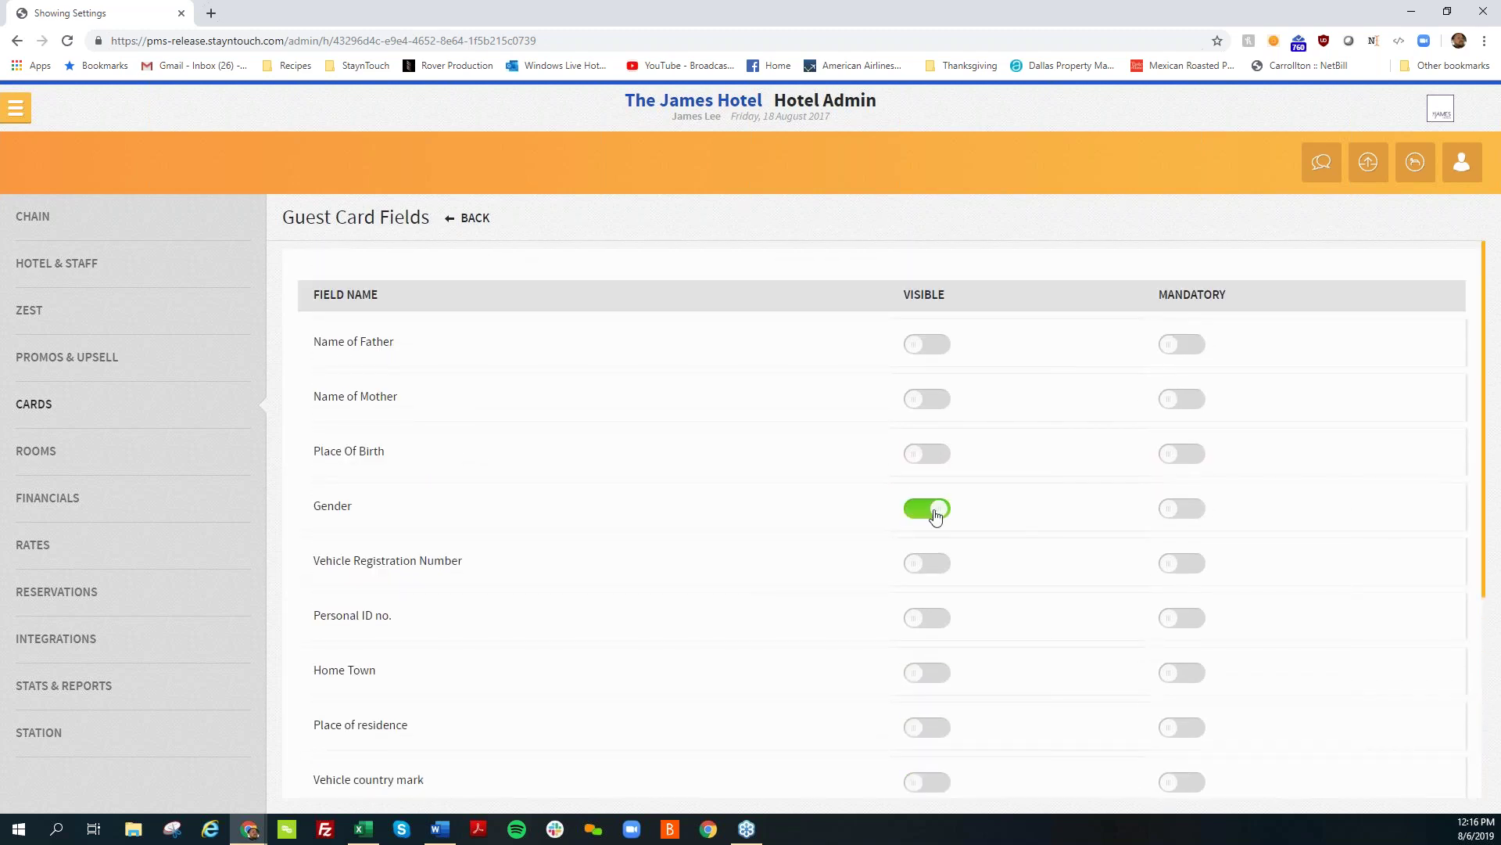
click(1175, 509)
click(1187, 513)
Step: From the Dashboard's Arrivals tile, open the first arriving guest's stay card
click(18, 104)
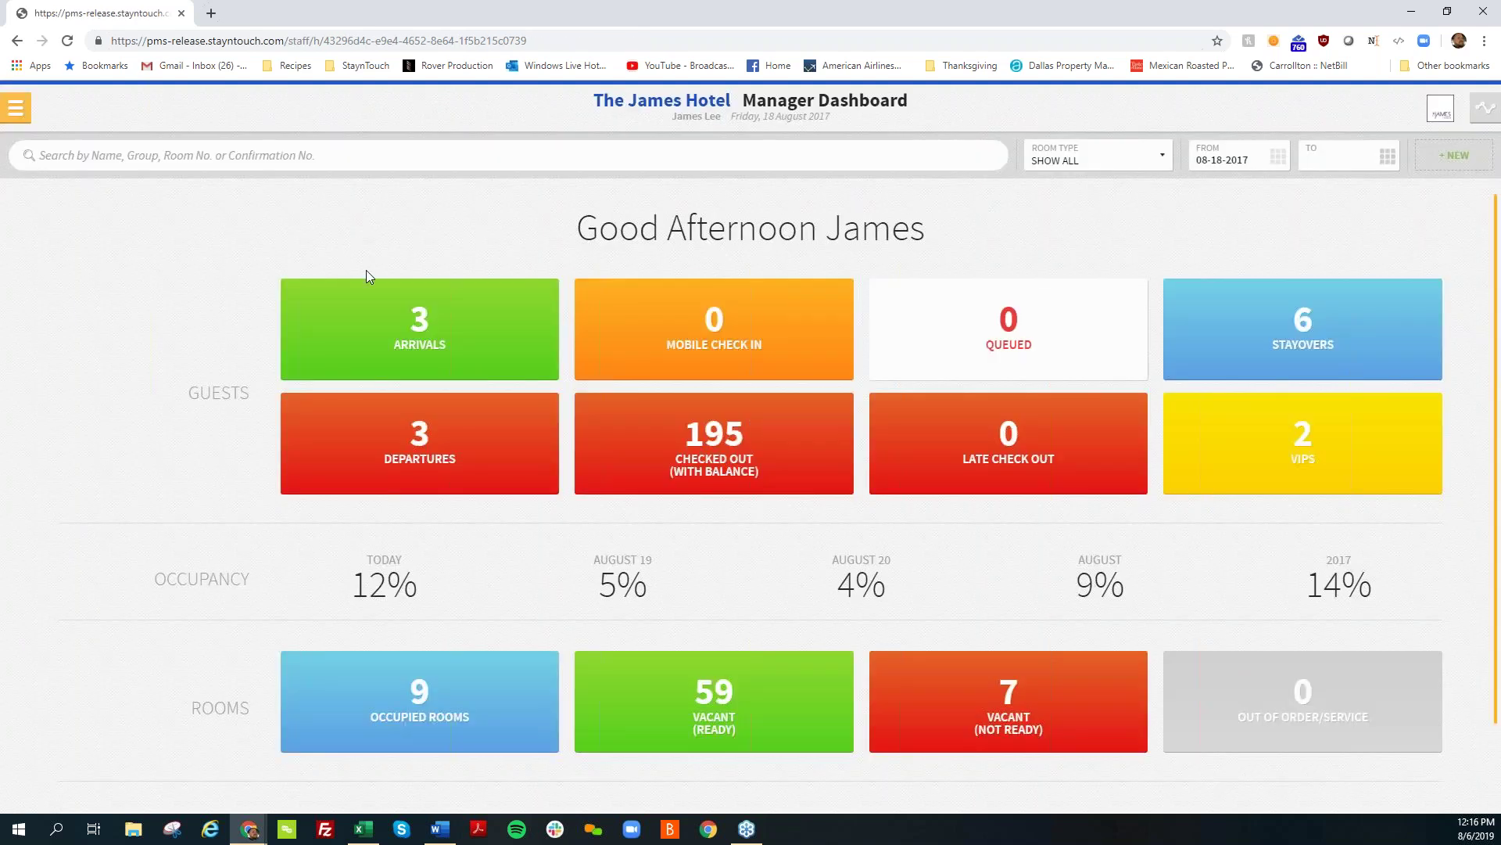
click(368, 283)
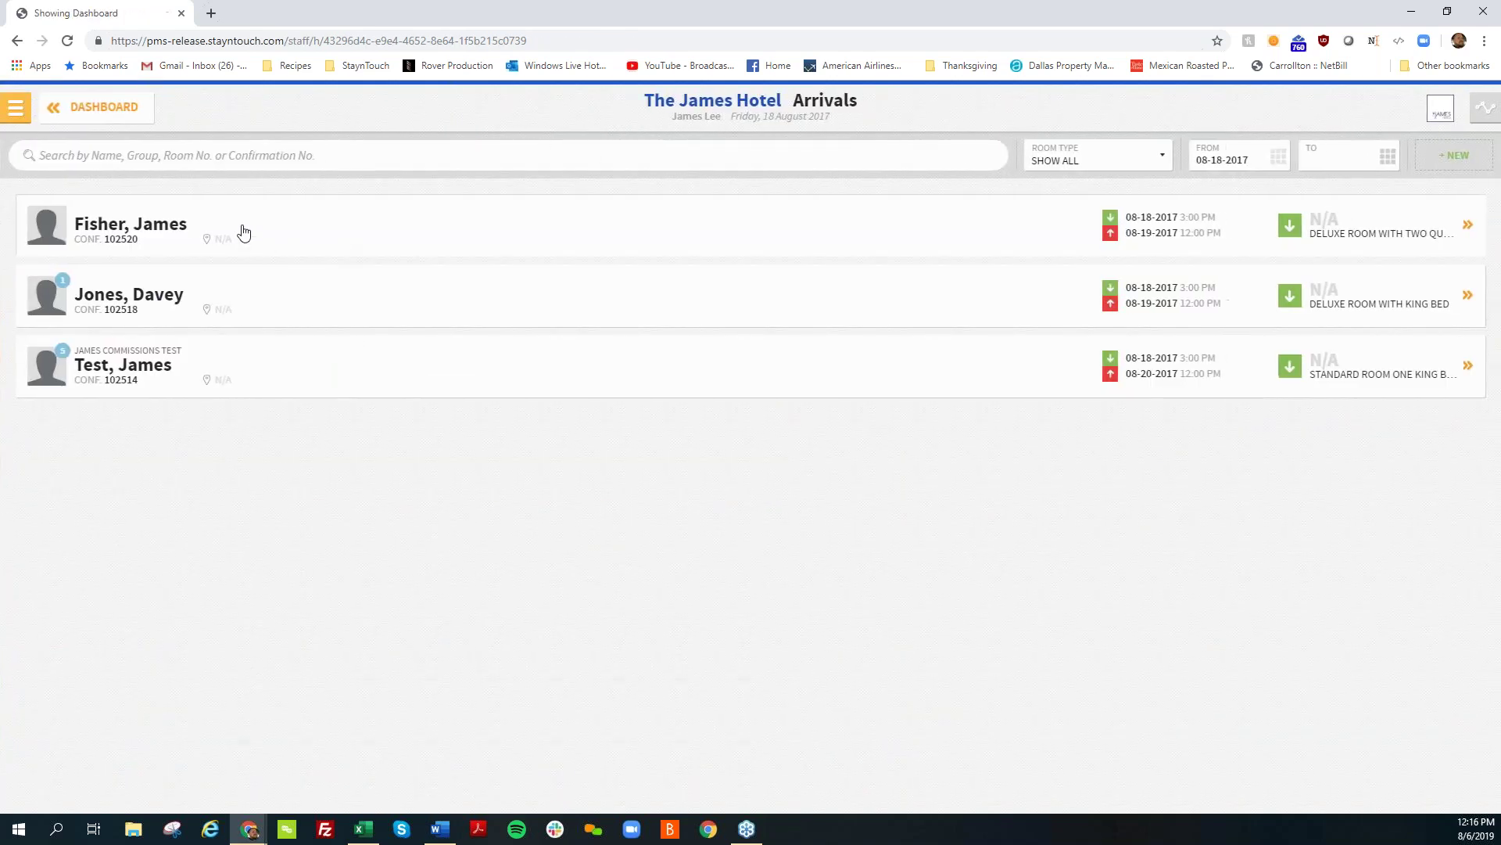
click(244, 231)
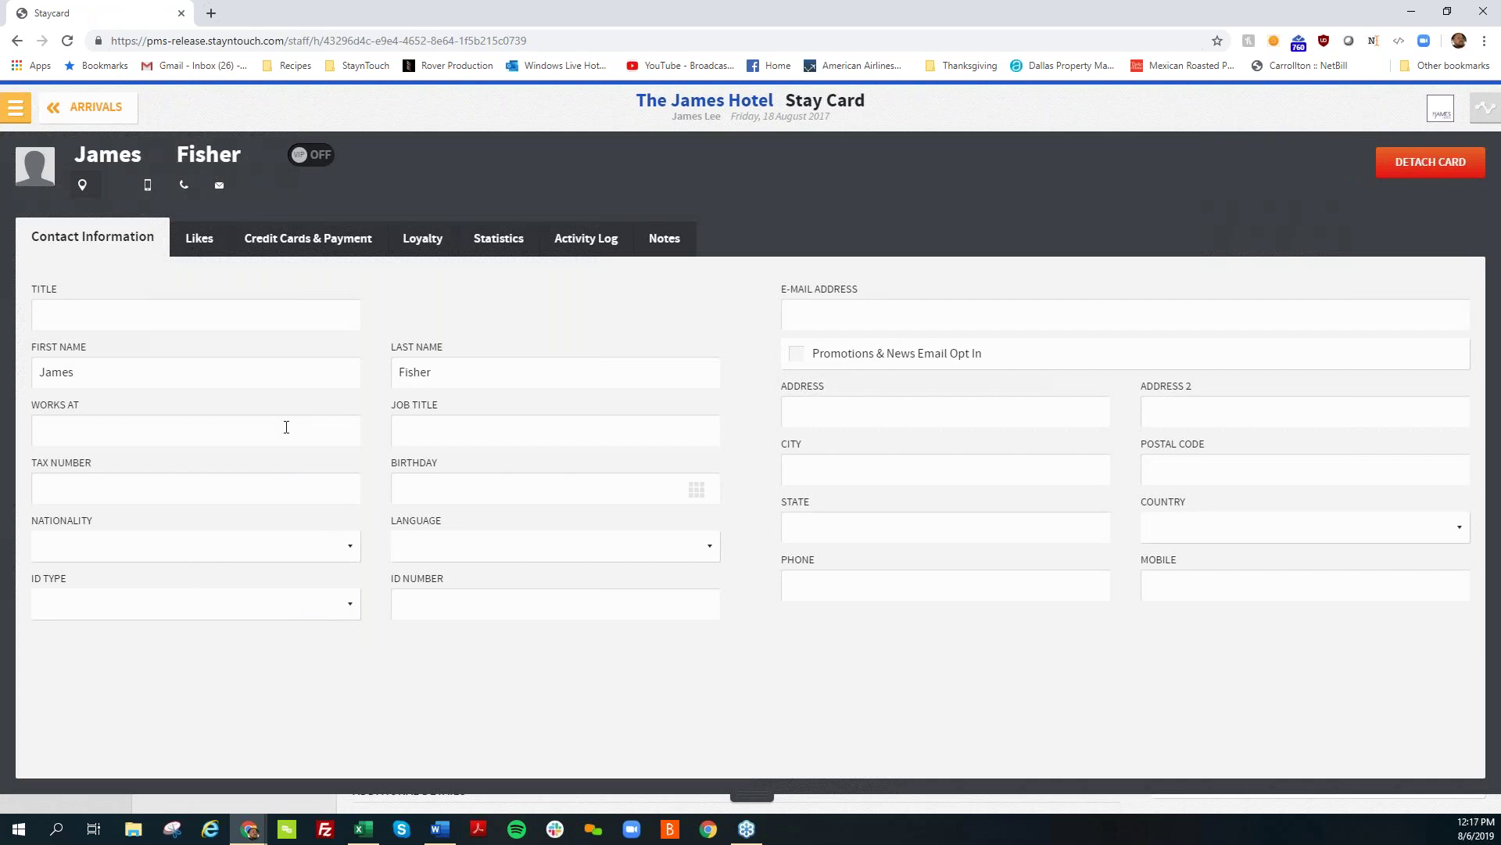
Step: Set the guest's ID Type to ID Card, then return to Arrivals and open the menu
click(443, 597)
click(278, 618)
click(278, 613)
click(268, 604)
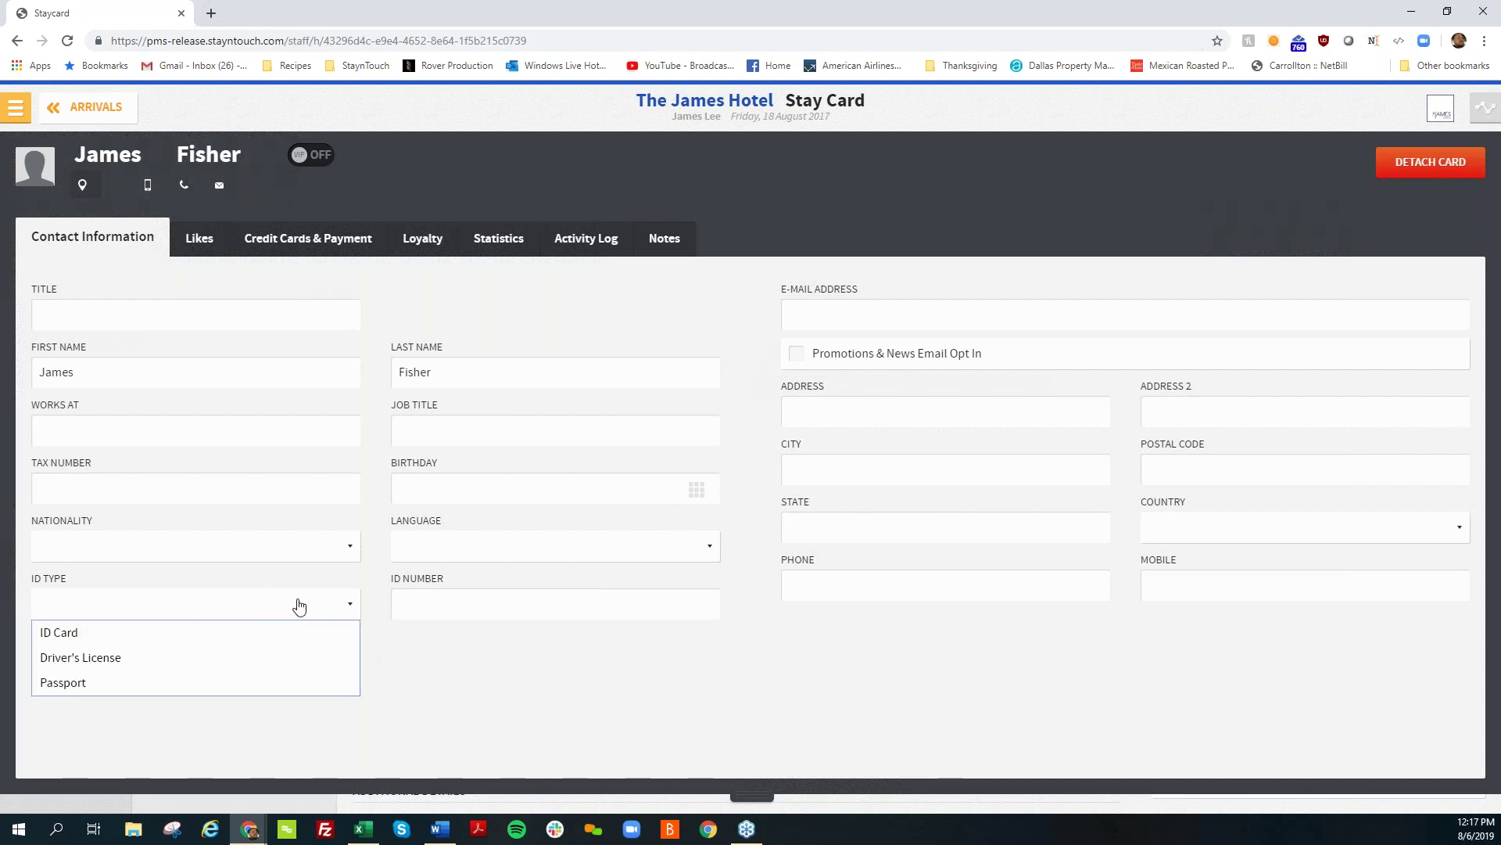
click(285, 625)
click(333, 608)
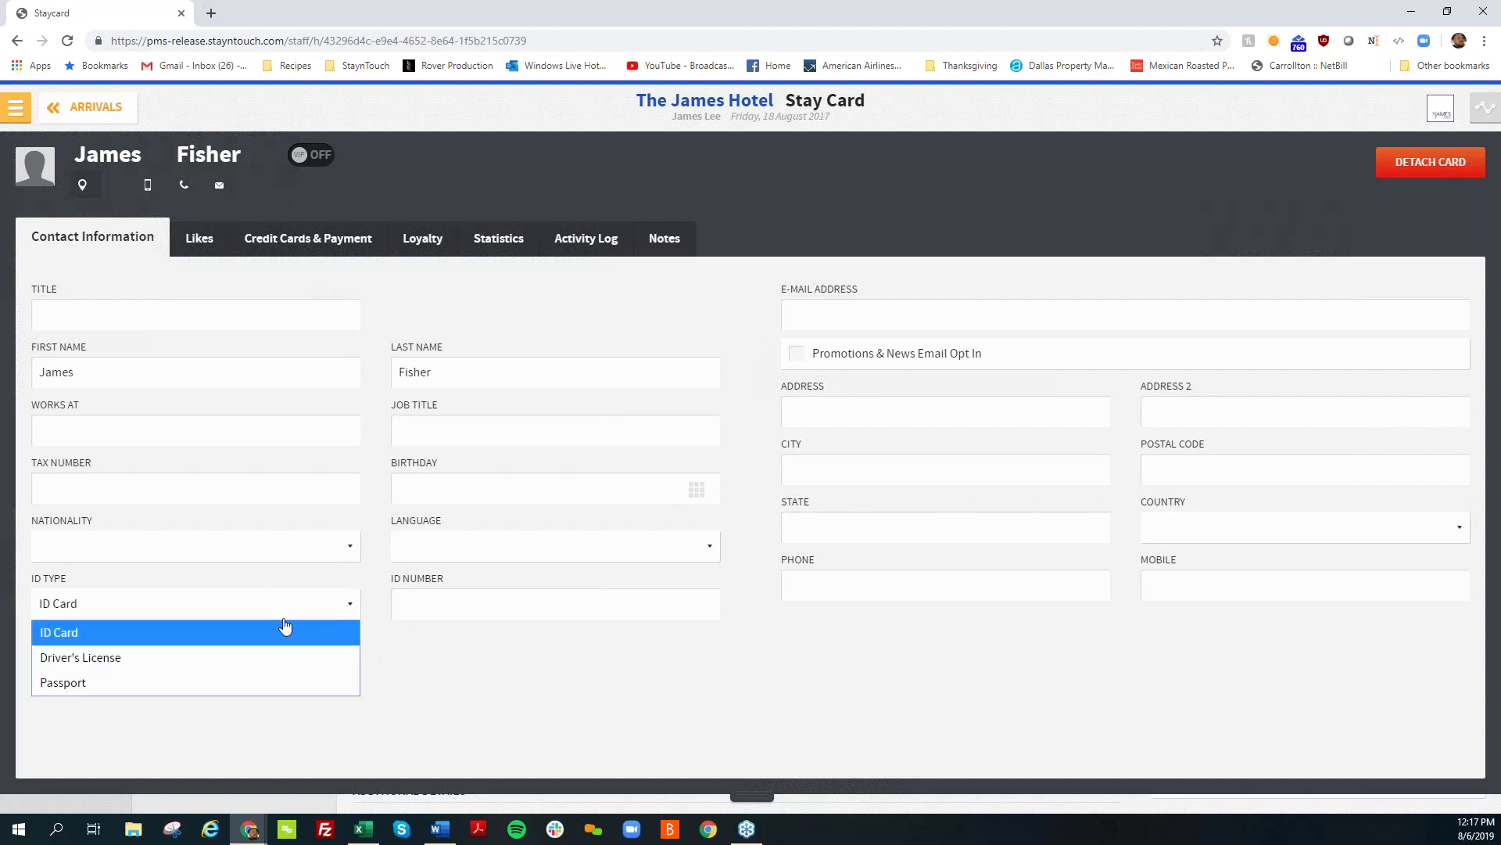
click(512, 664)
click(91, 107)
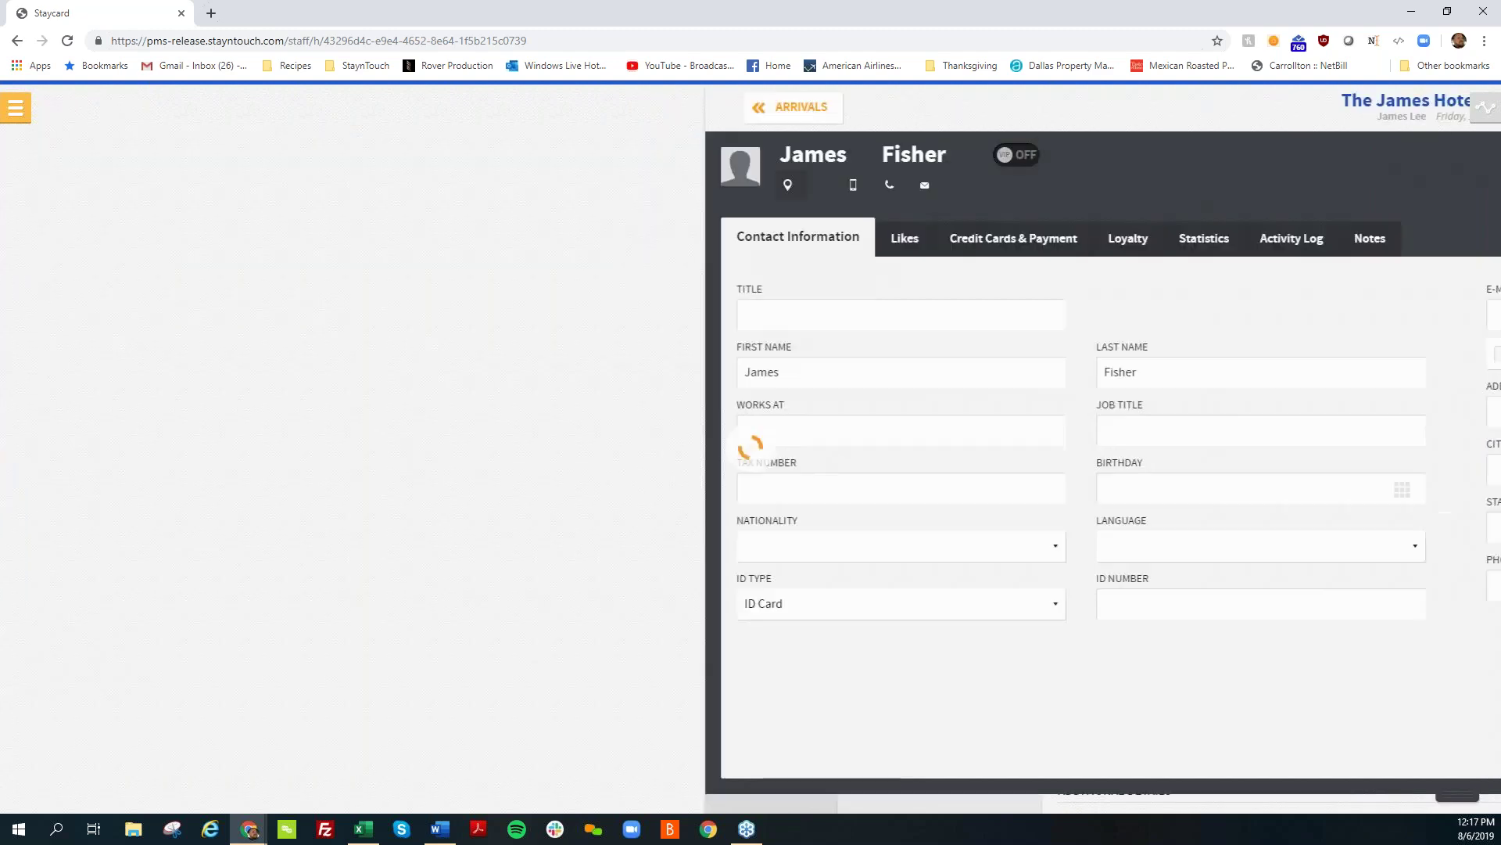
click(14, 107)
Step: Turn on Gender's Visible toggle in Guest Card Fields, then head back to the Dashboard
click(105, 745)
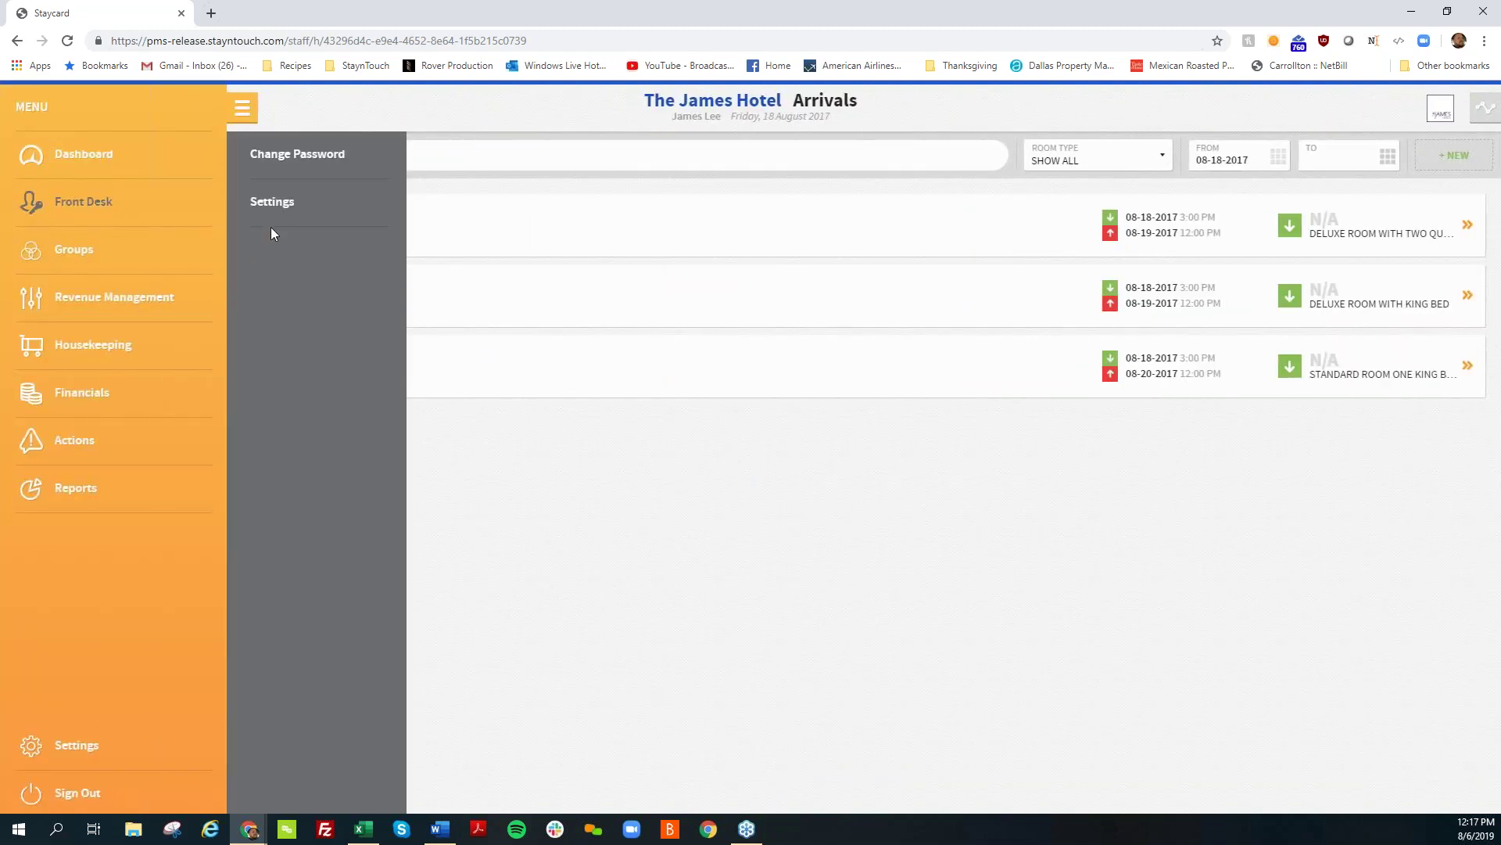
click(270, 228)
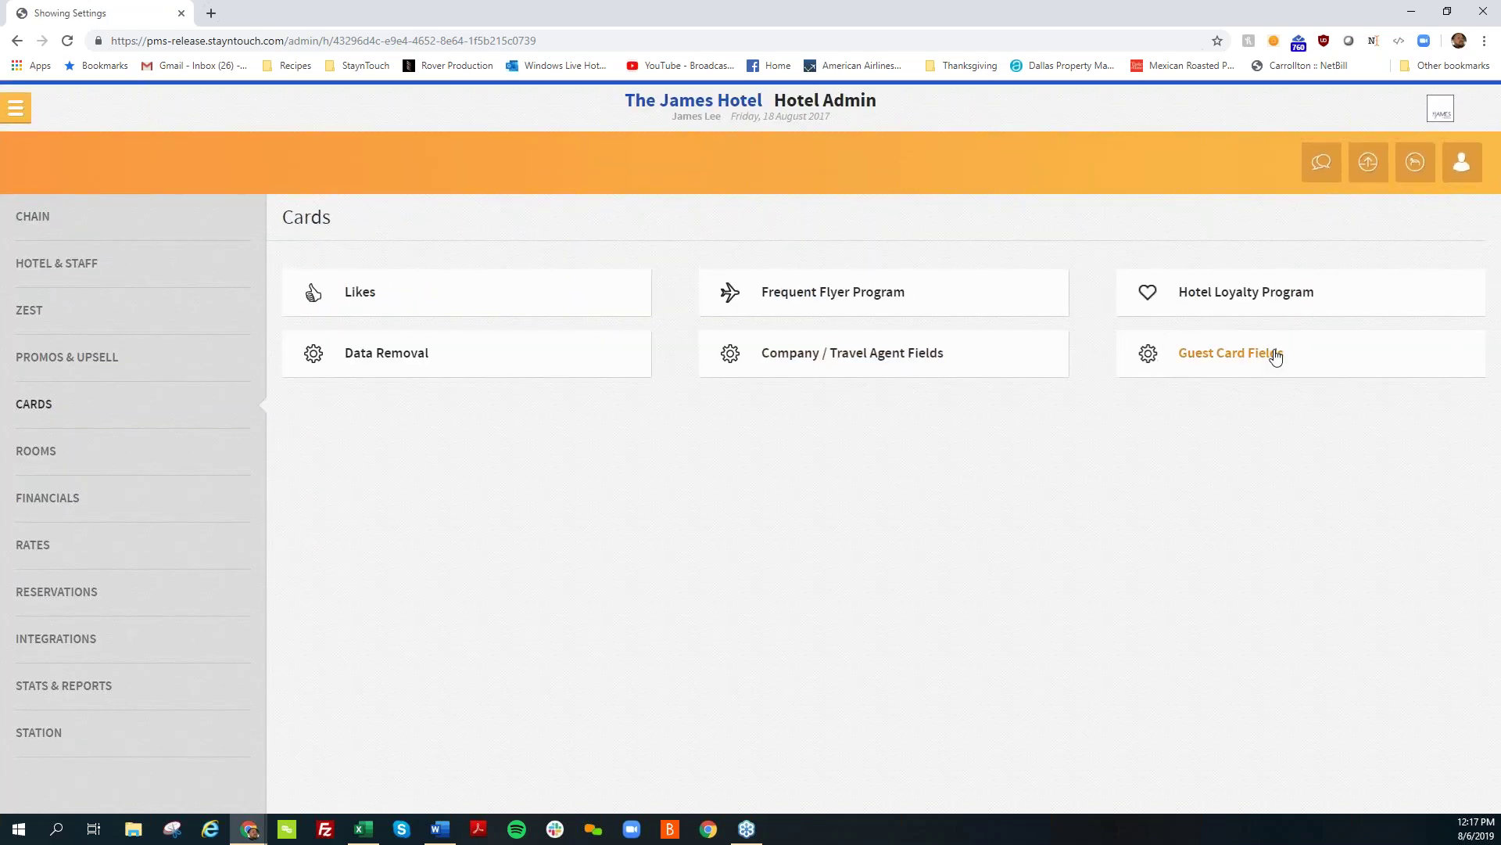
click(1273, 356)
scroll(1030, 467, down, 4)
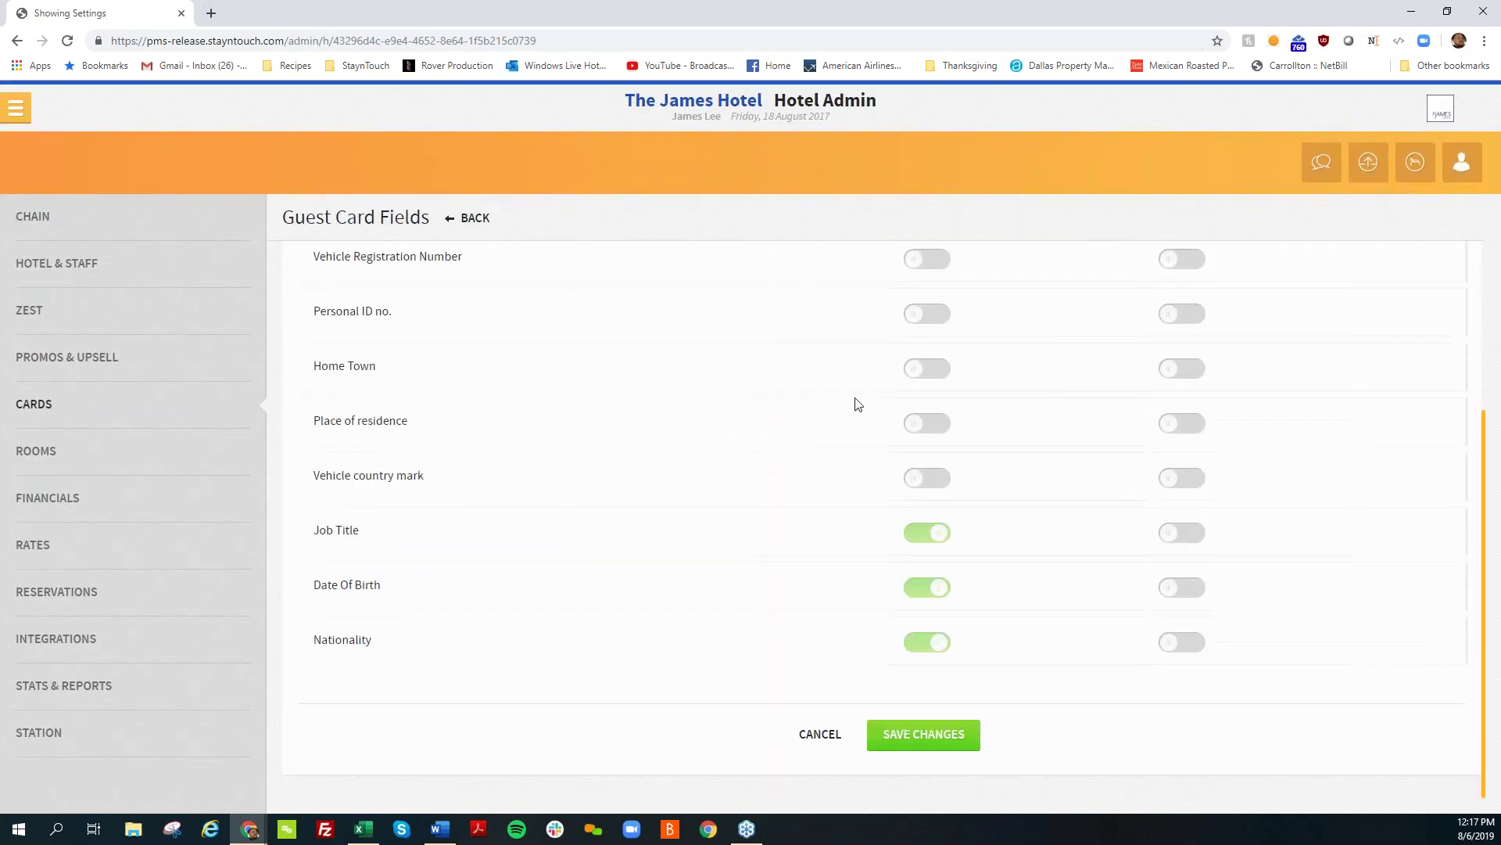
scroll(917, 373, up, 1)
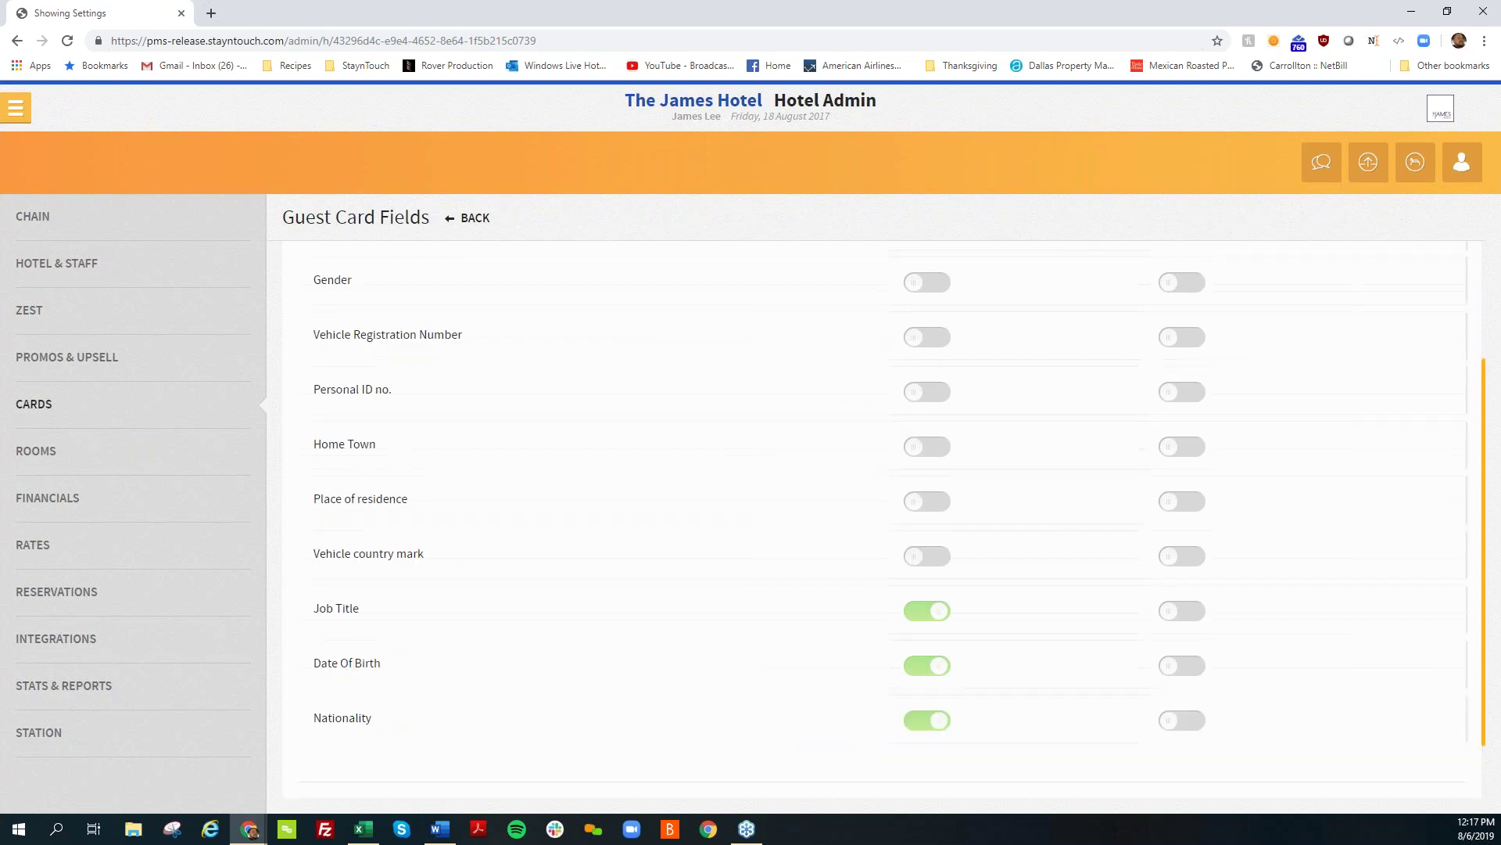
click(926, 282)
scroll(871, 714, down, 1)
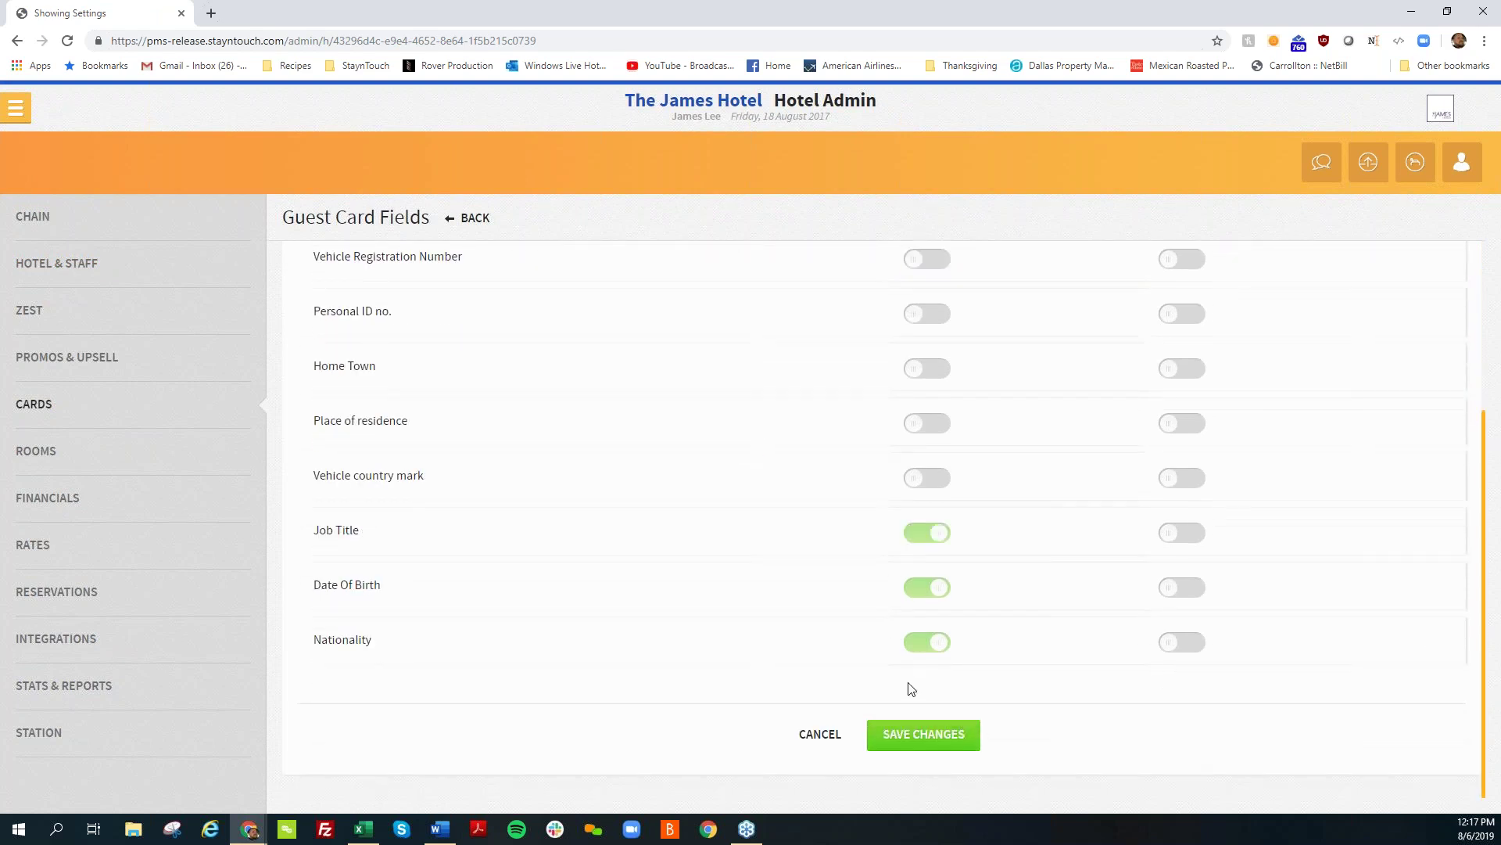
scroll(908, 682, up, 4)
click(15, 107)
click(71, 153)
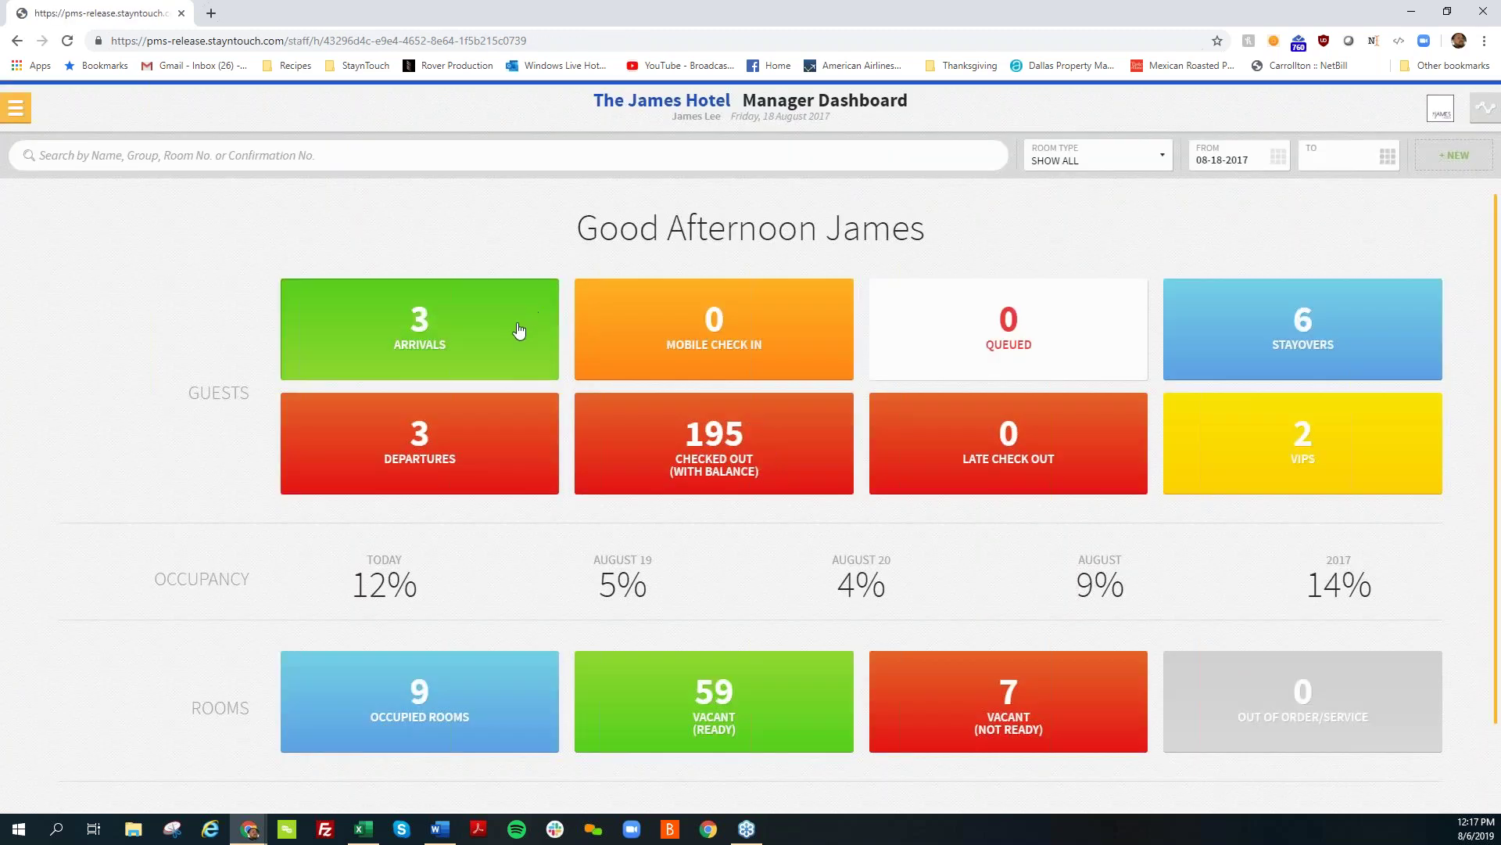
Step: Open the second arriving guest's stay card, set Gender to MALE, and return to Arrivals
click(519, 331)
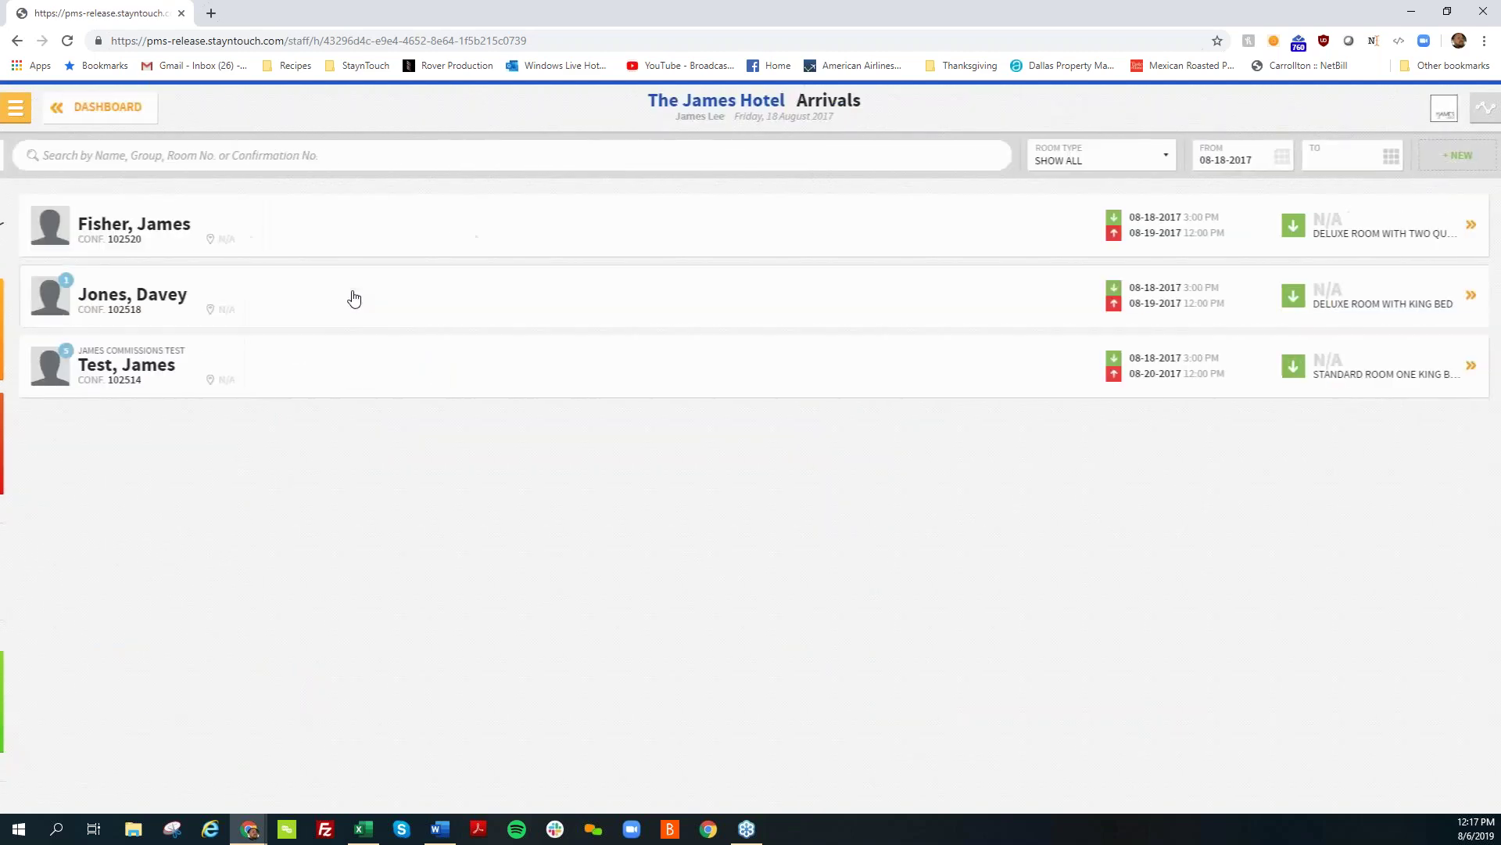
click(356, 298)
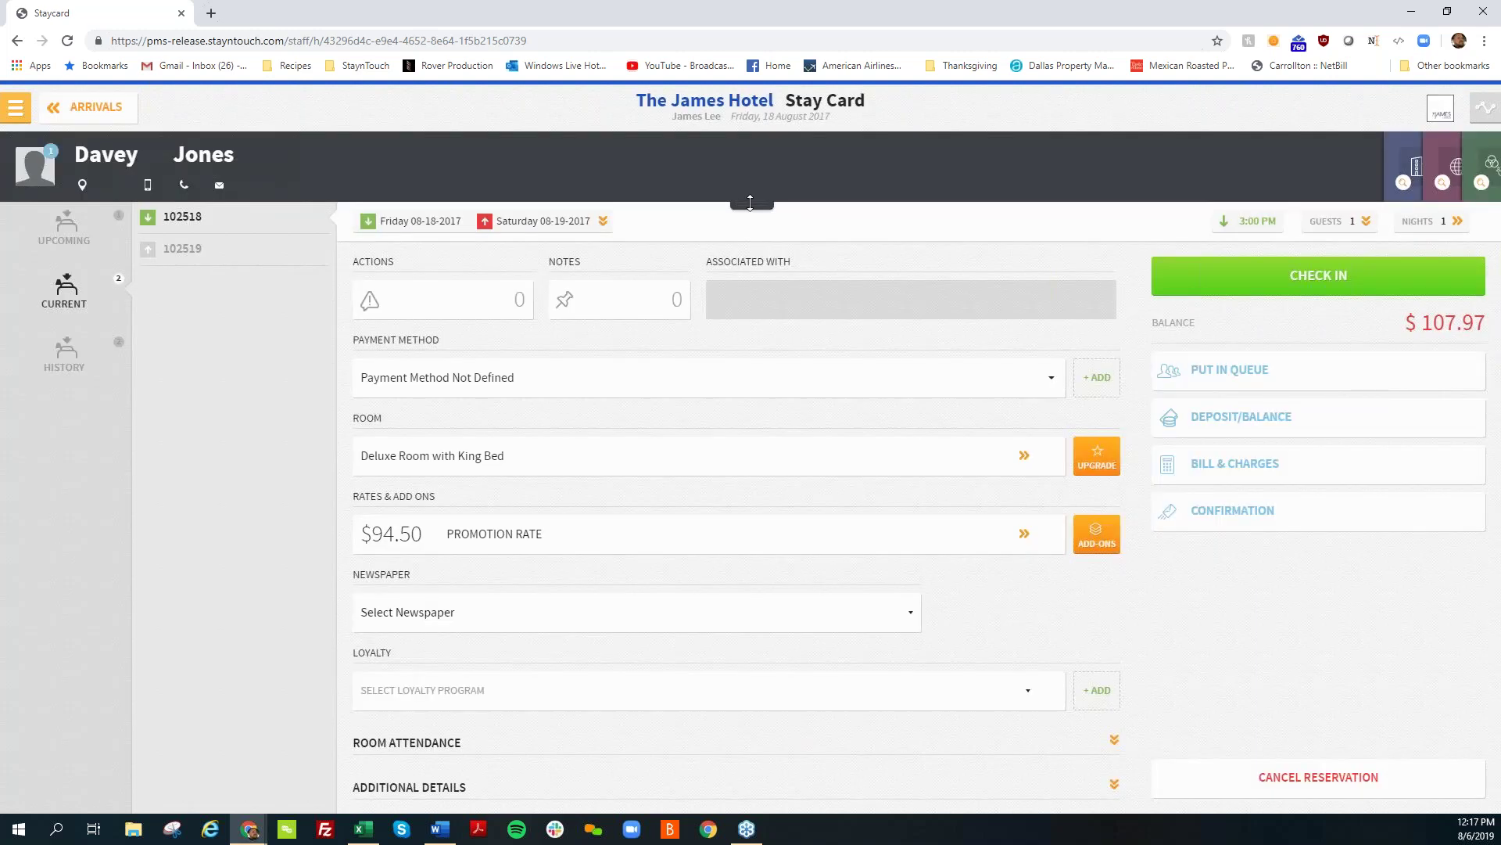
click(750, 202)
click(195, 662)
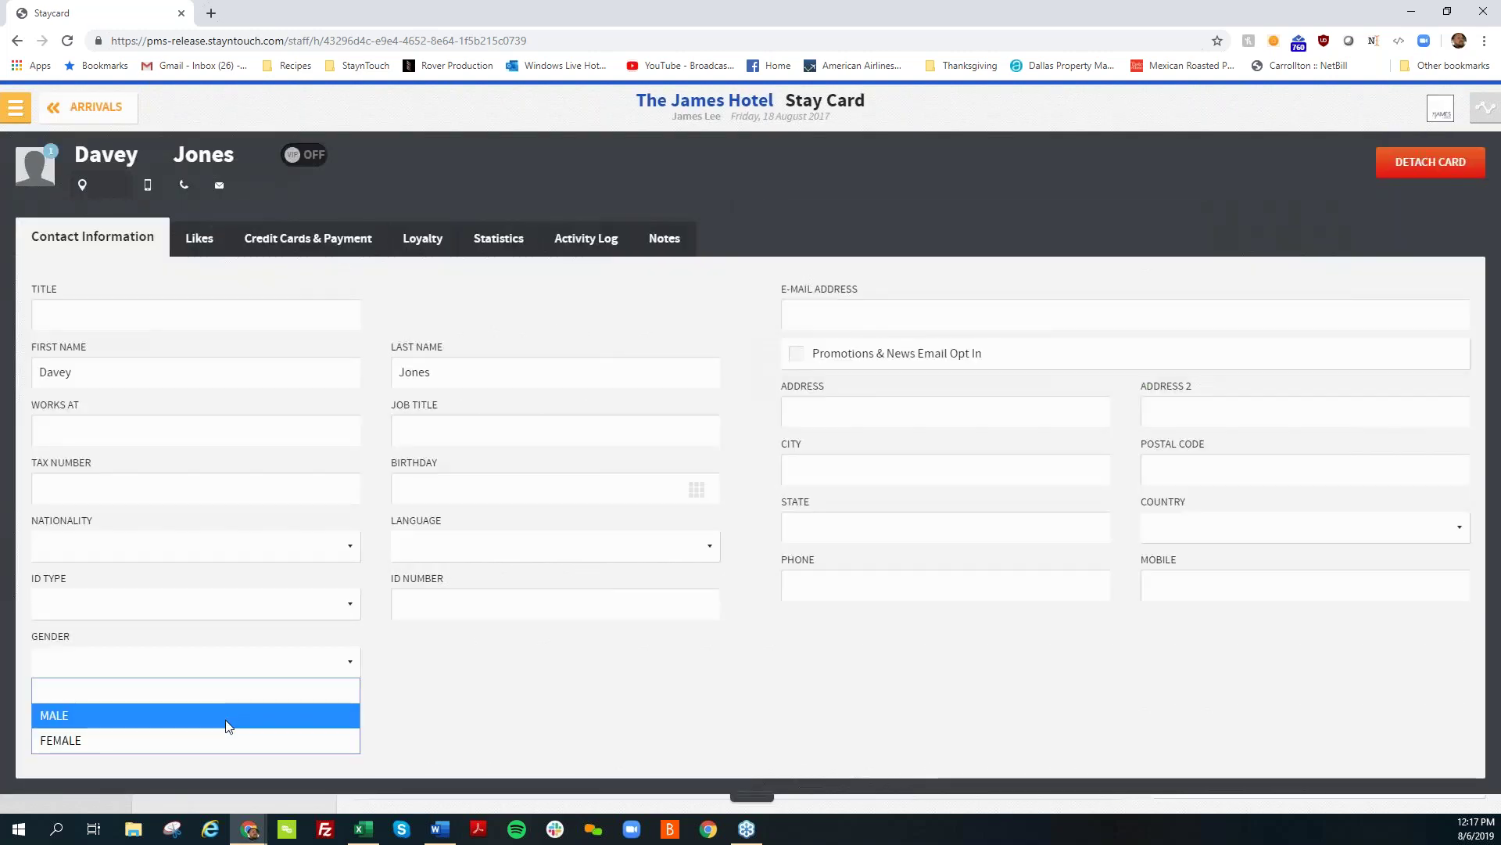
click(227, 715)
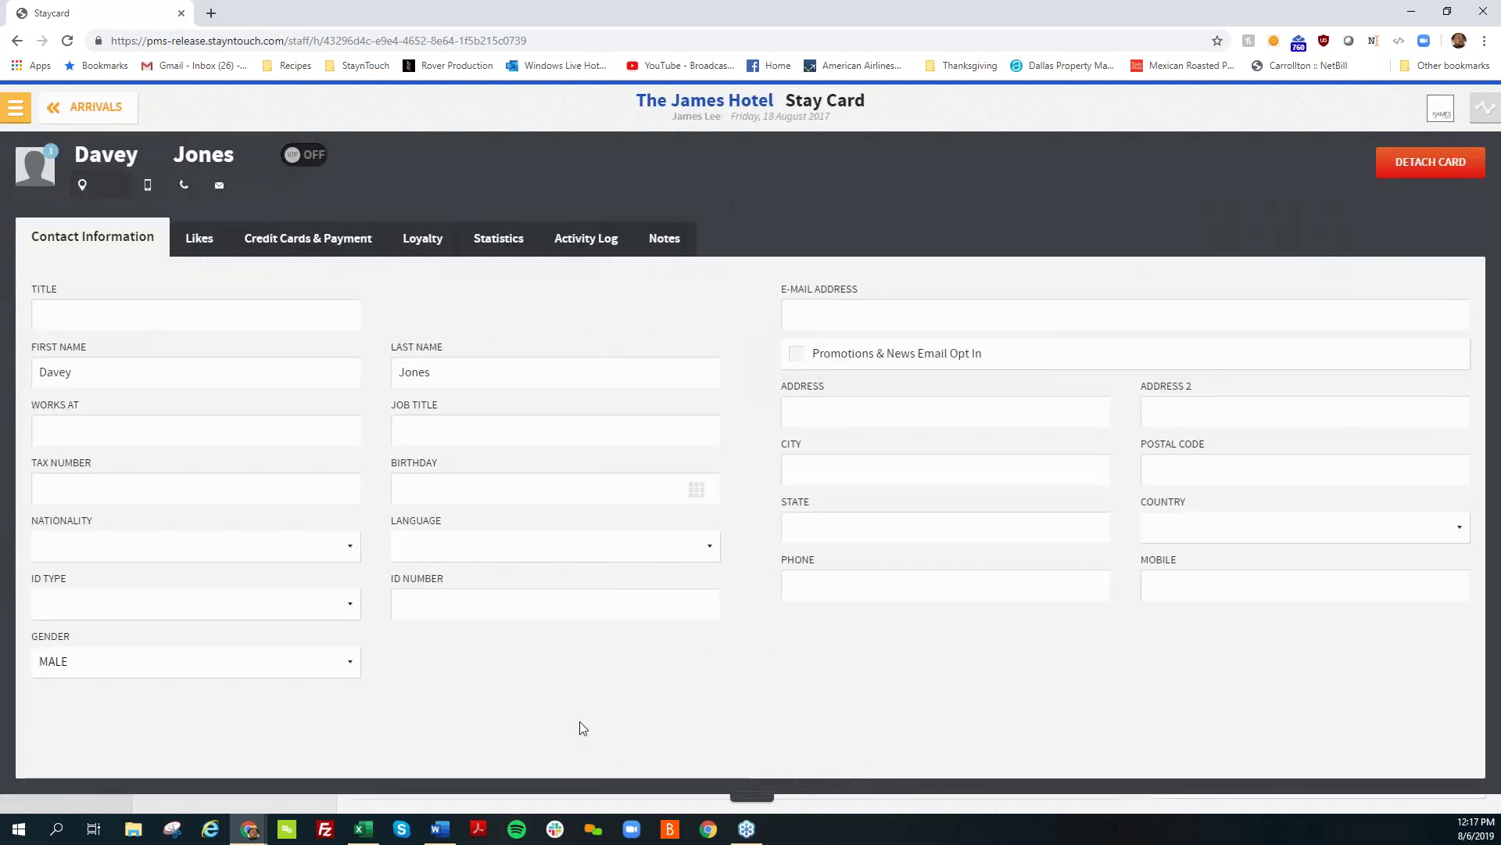
click(81, 106)
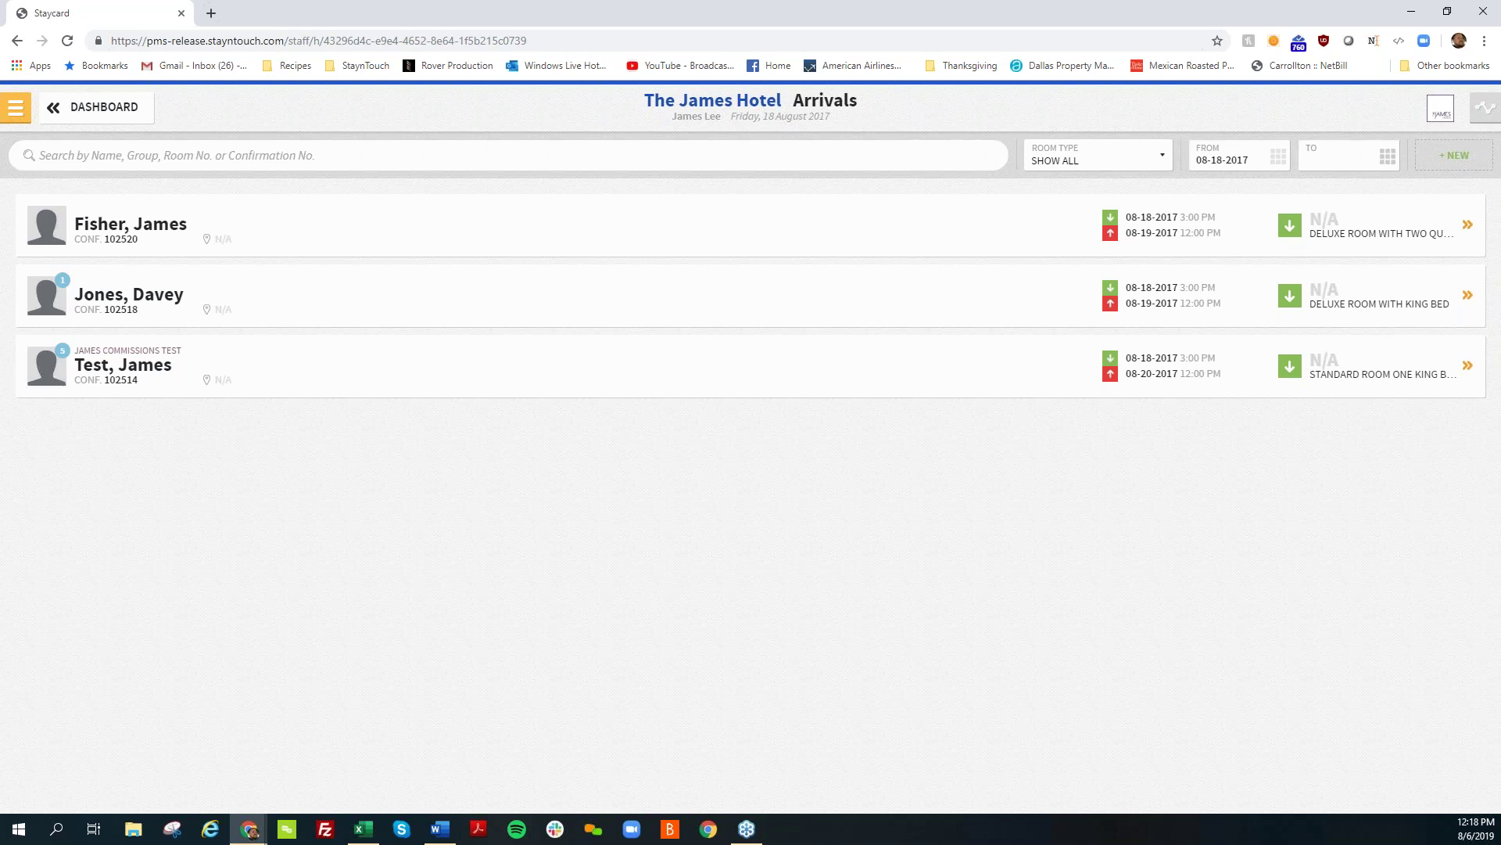
Step: Go to Settings > Financials > Payment Methods and start a new payment method
click(75, 102)
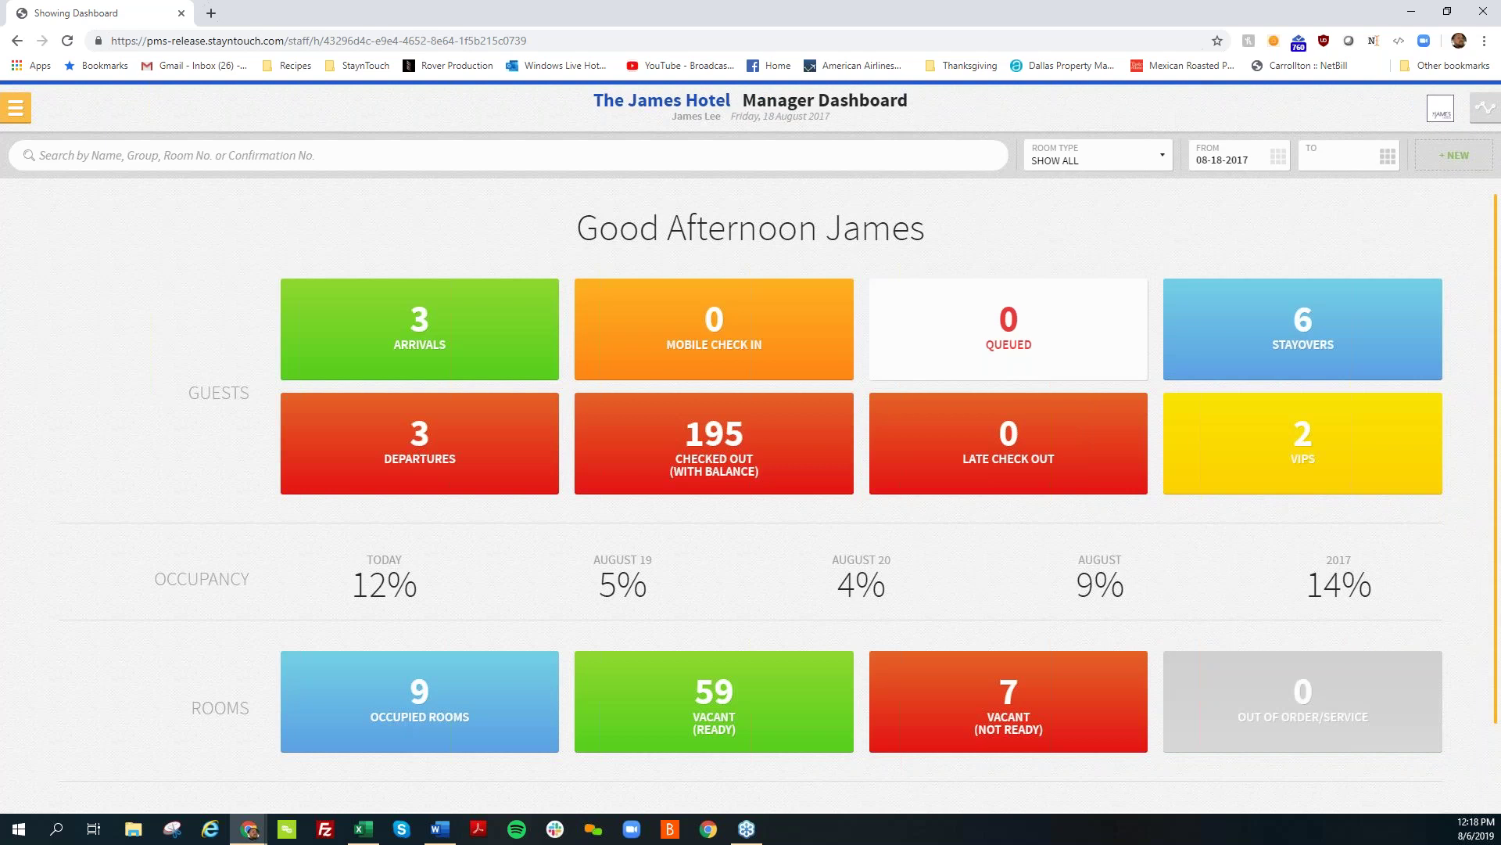
click(17, 111)
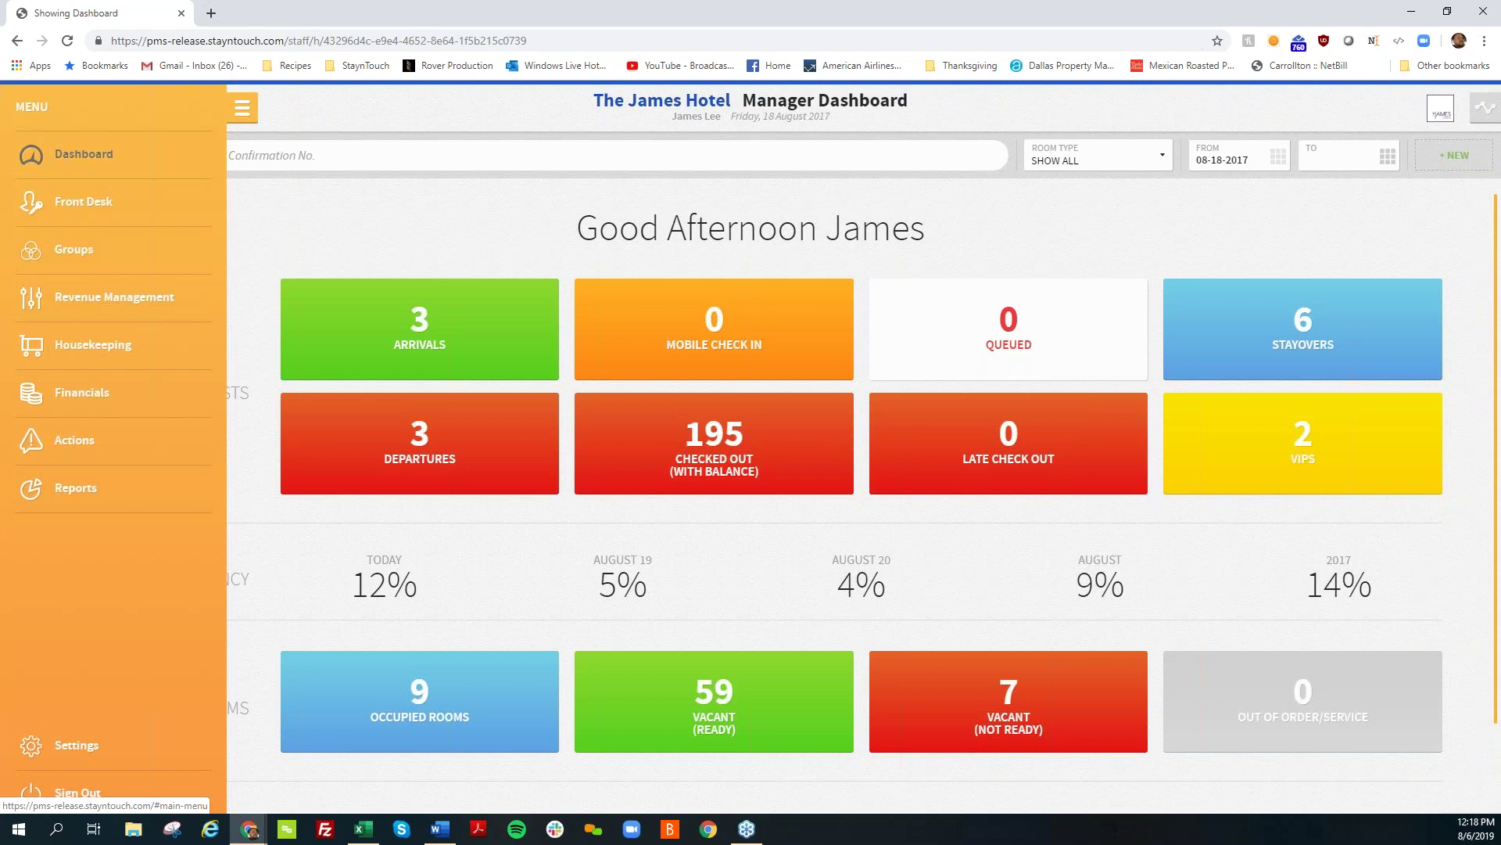
click(75, 745)
click(268, 205)
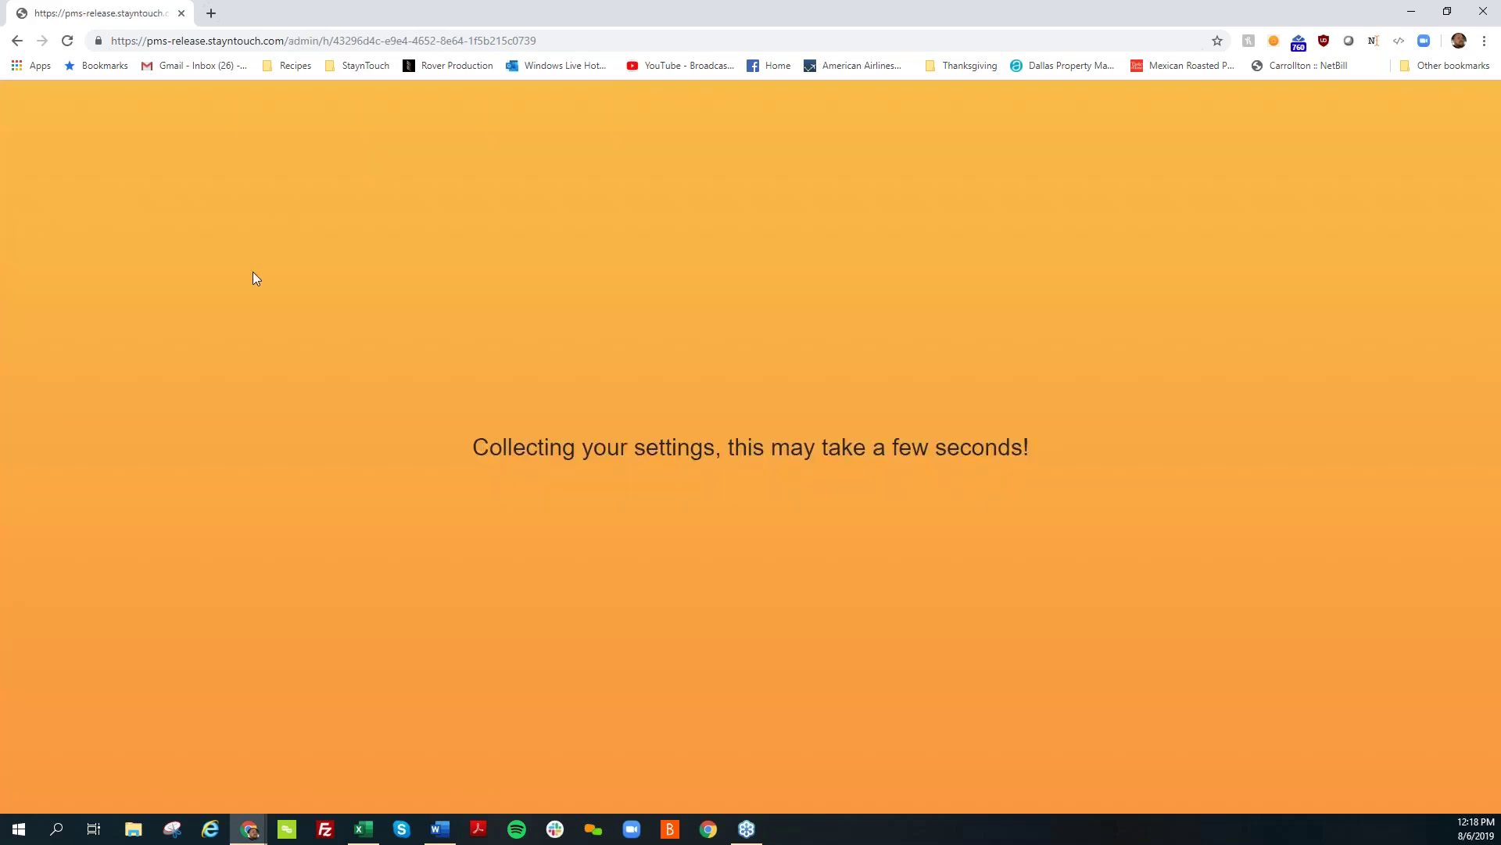
click(71, 499)
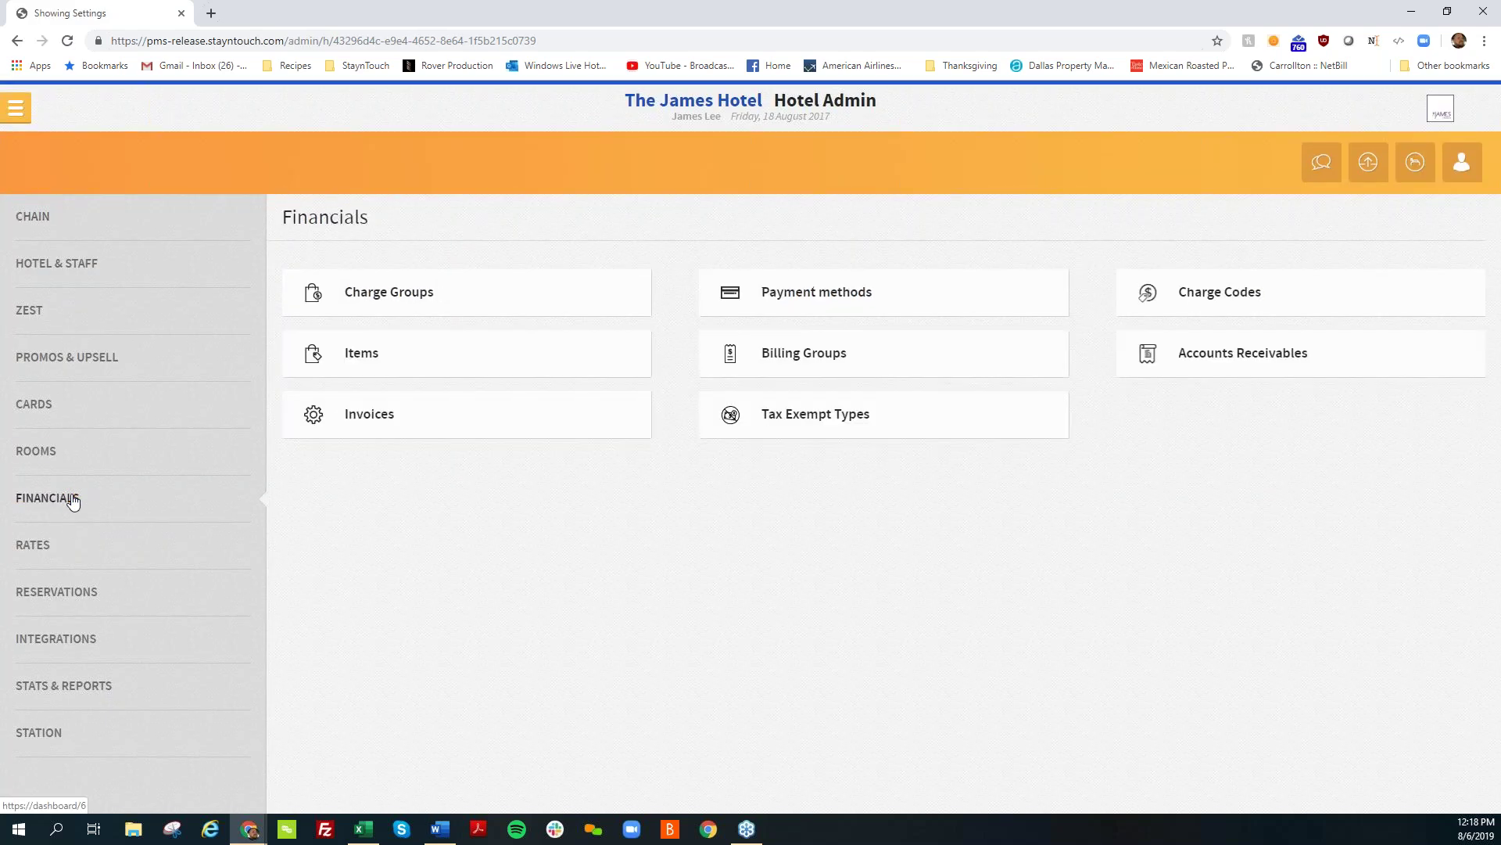
click(814, 300)
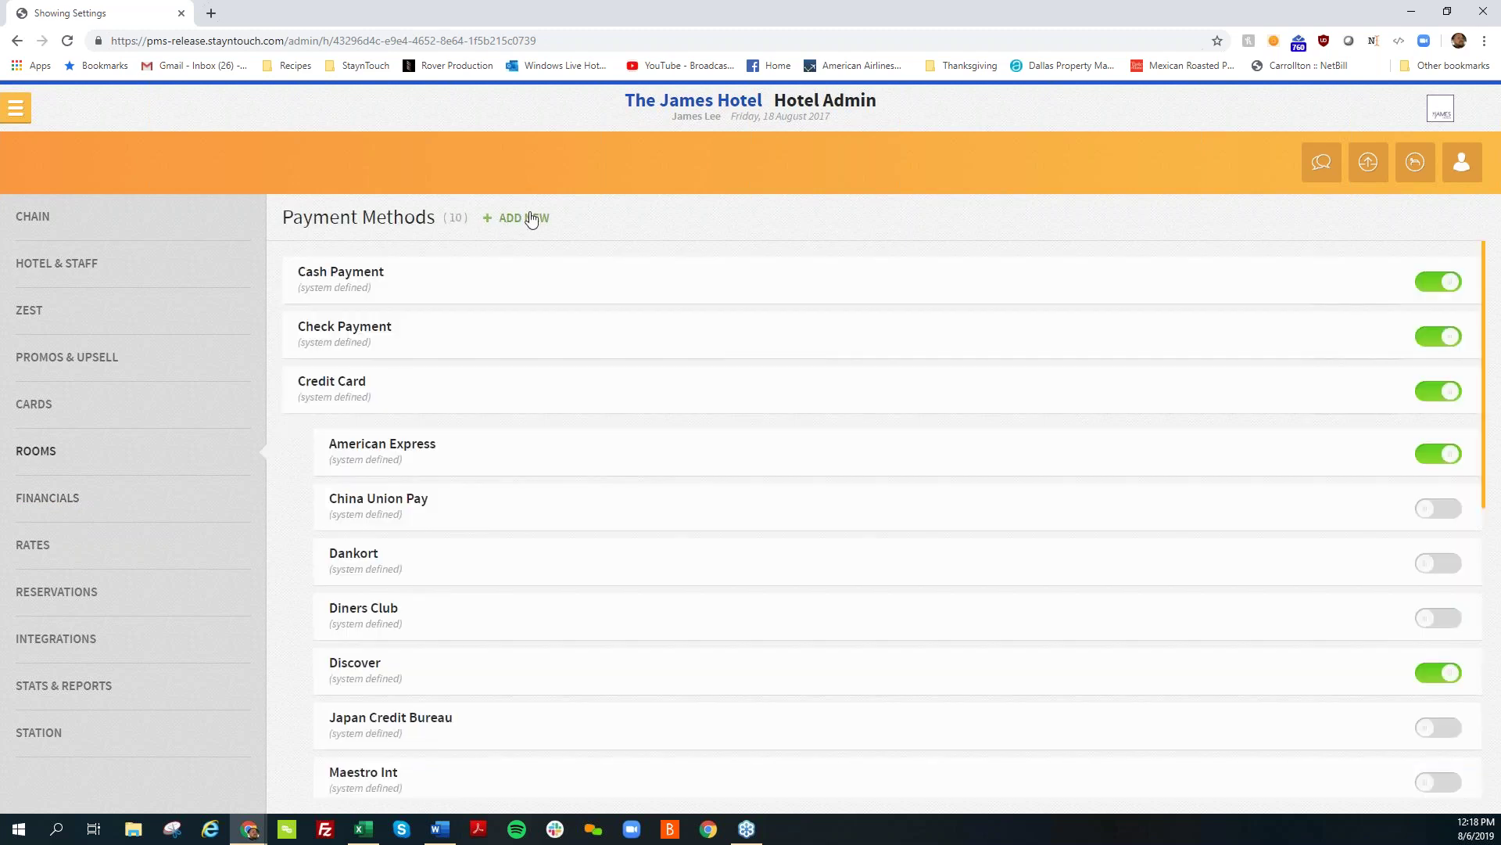
click(525, 219)
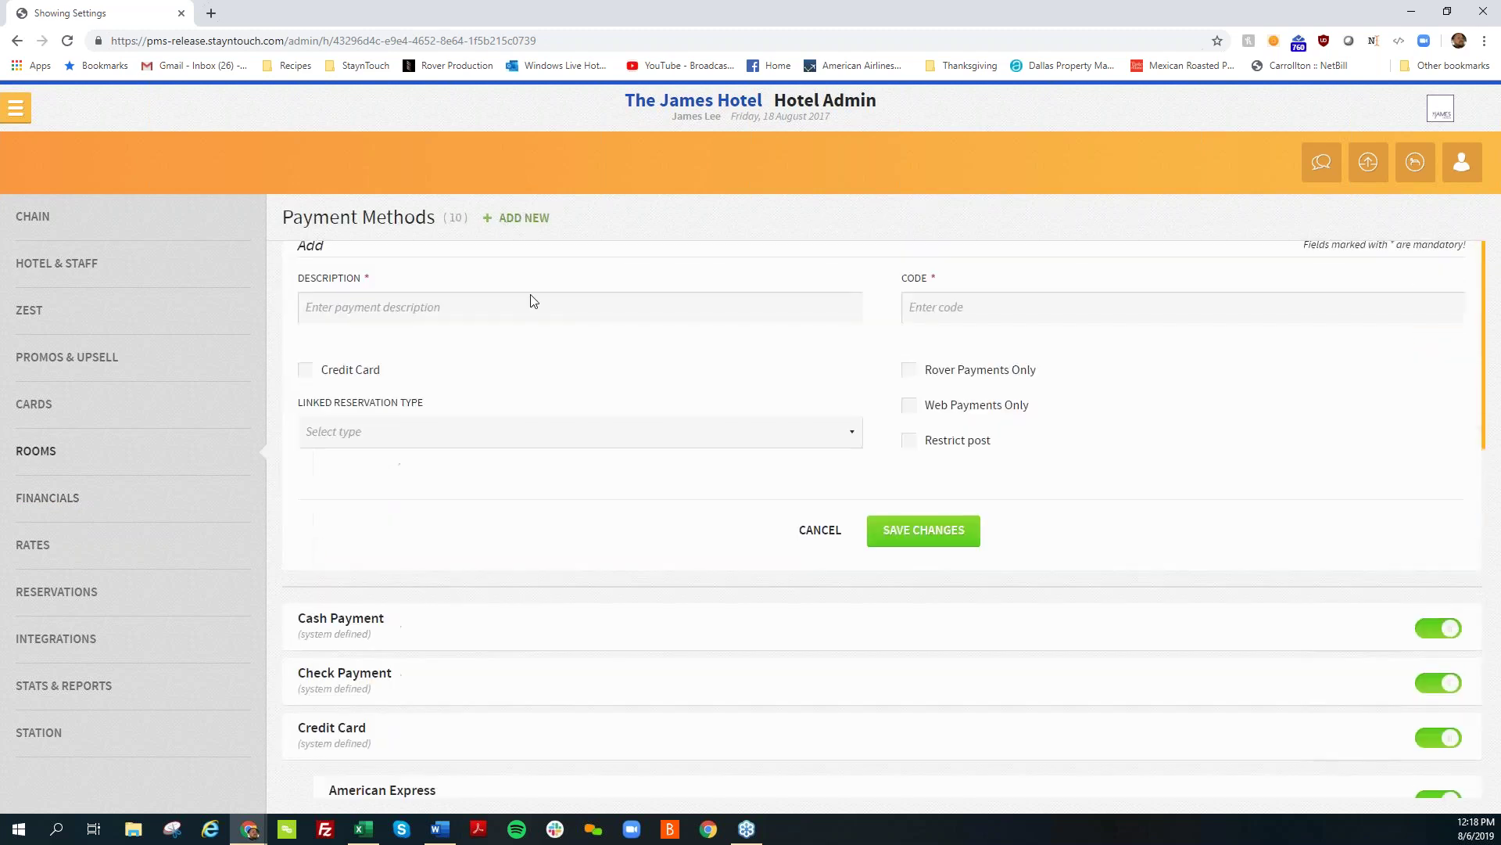
Step: Enter description AirBNB and code AIRB, link it to Payment Guaranteed, and save
click(463, 315)
text(AirBNB)
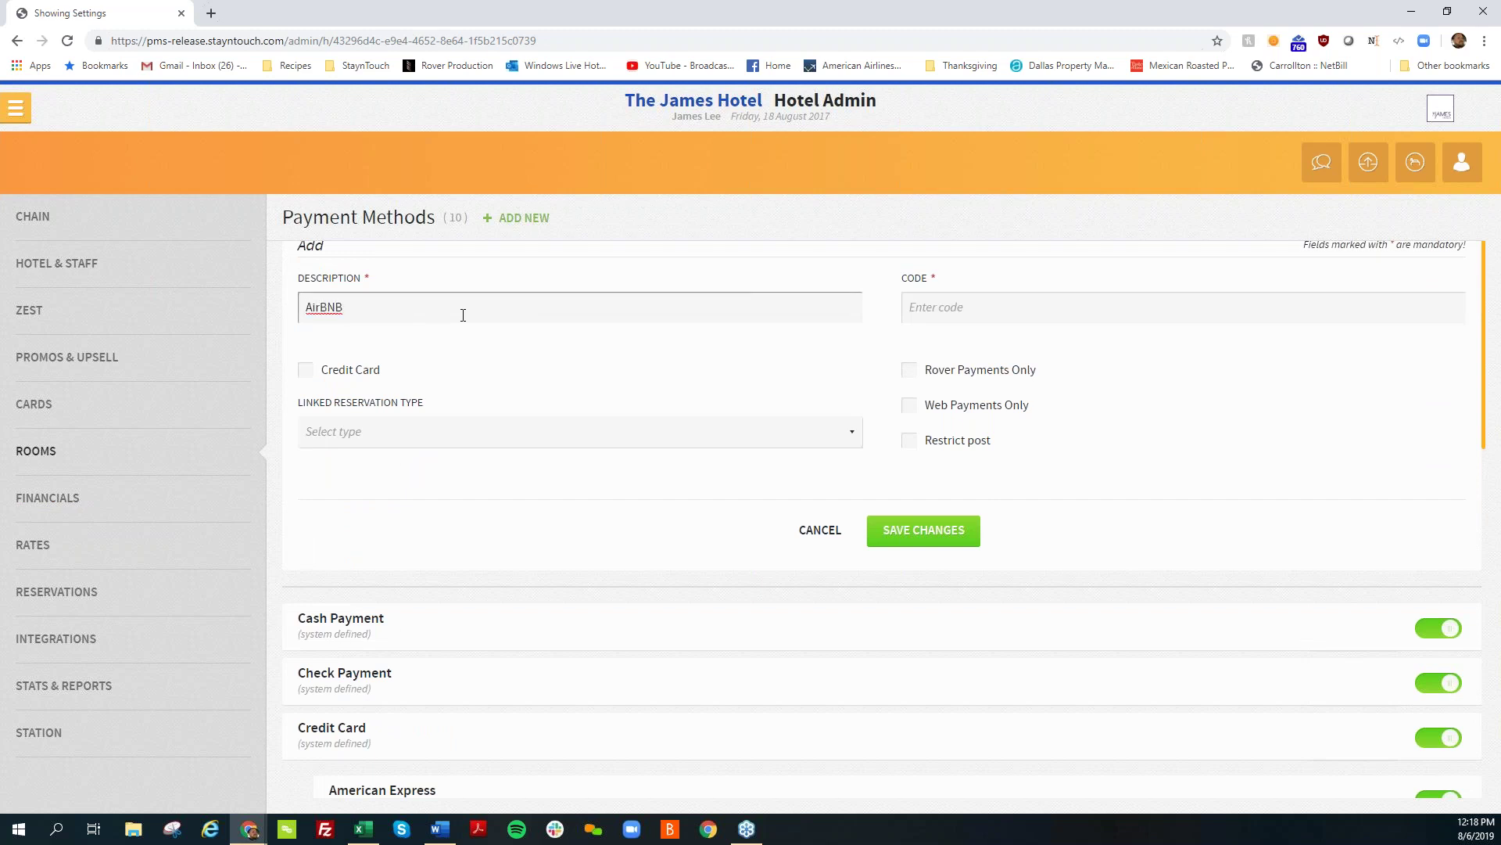
key(Tab)
text(AIRB)
click(408, 395)
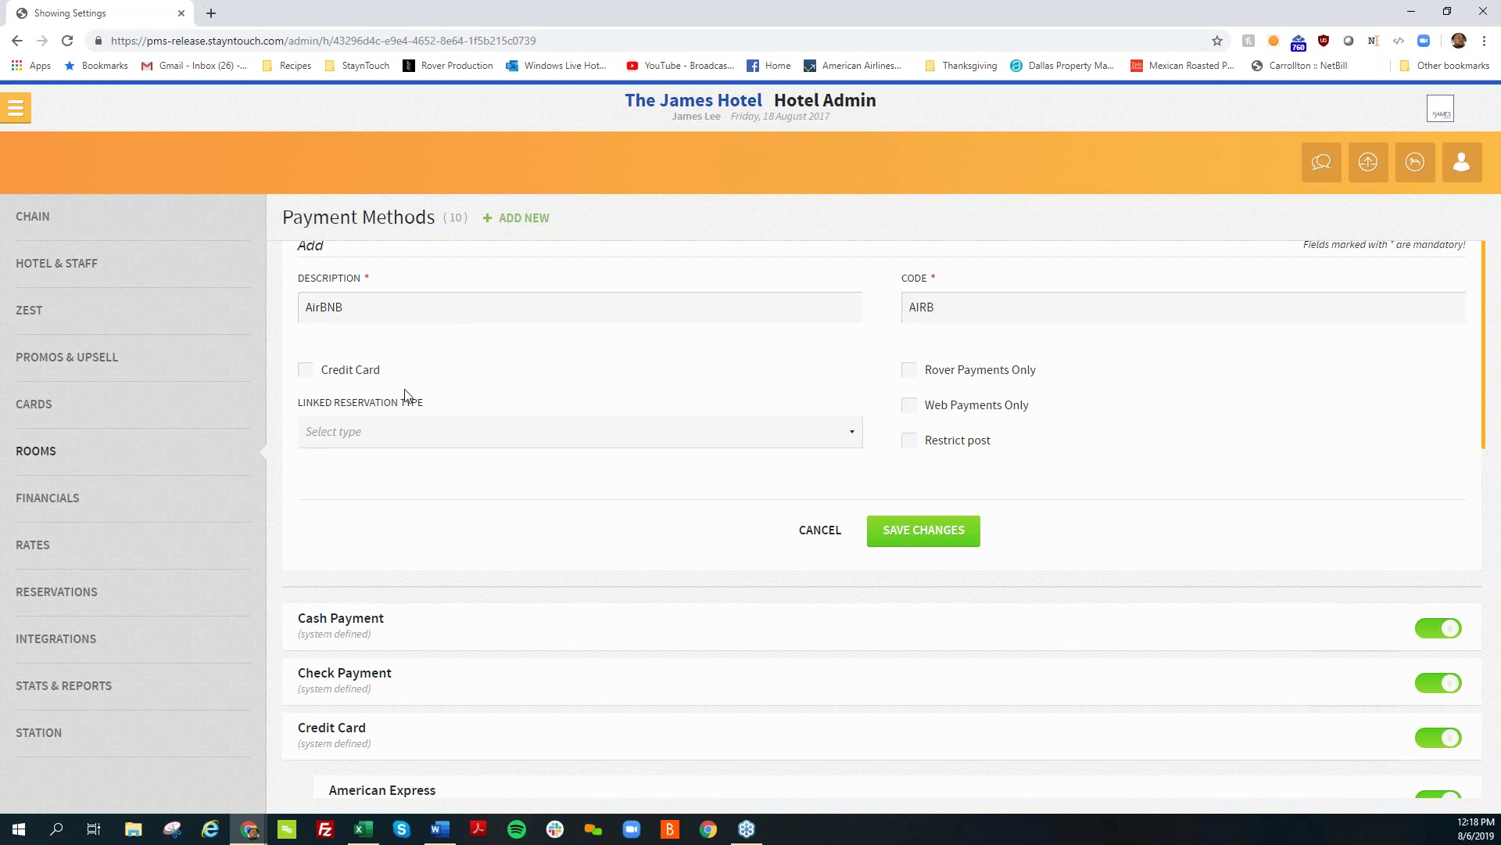
click(418, 438)
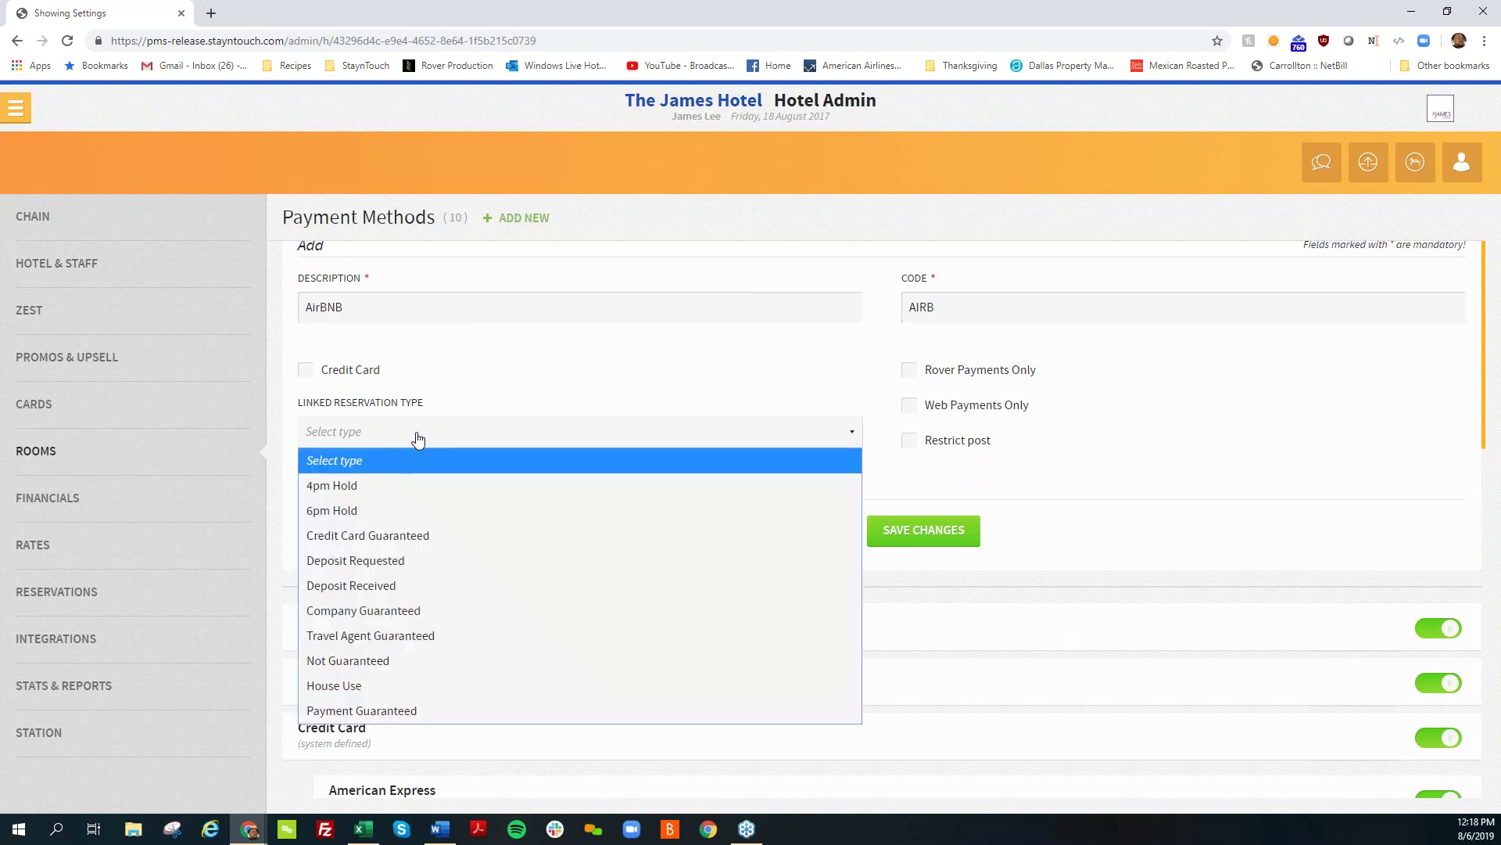
click(413, 710)
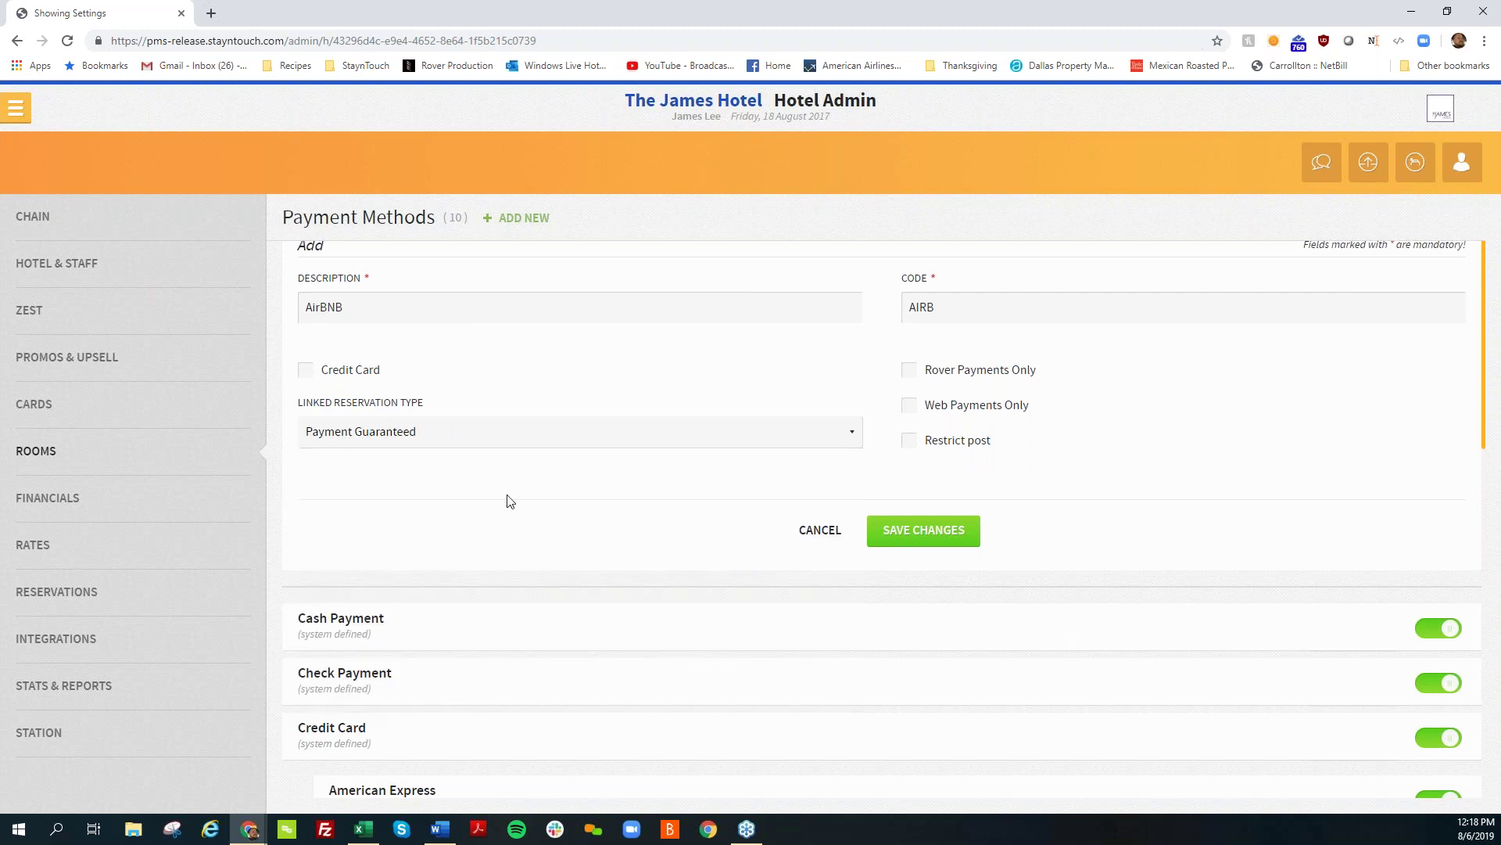
click(938, 537)
scroll(977, 466, down, 7)
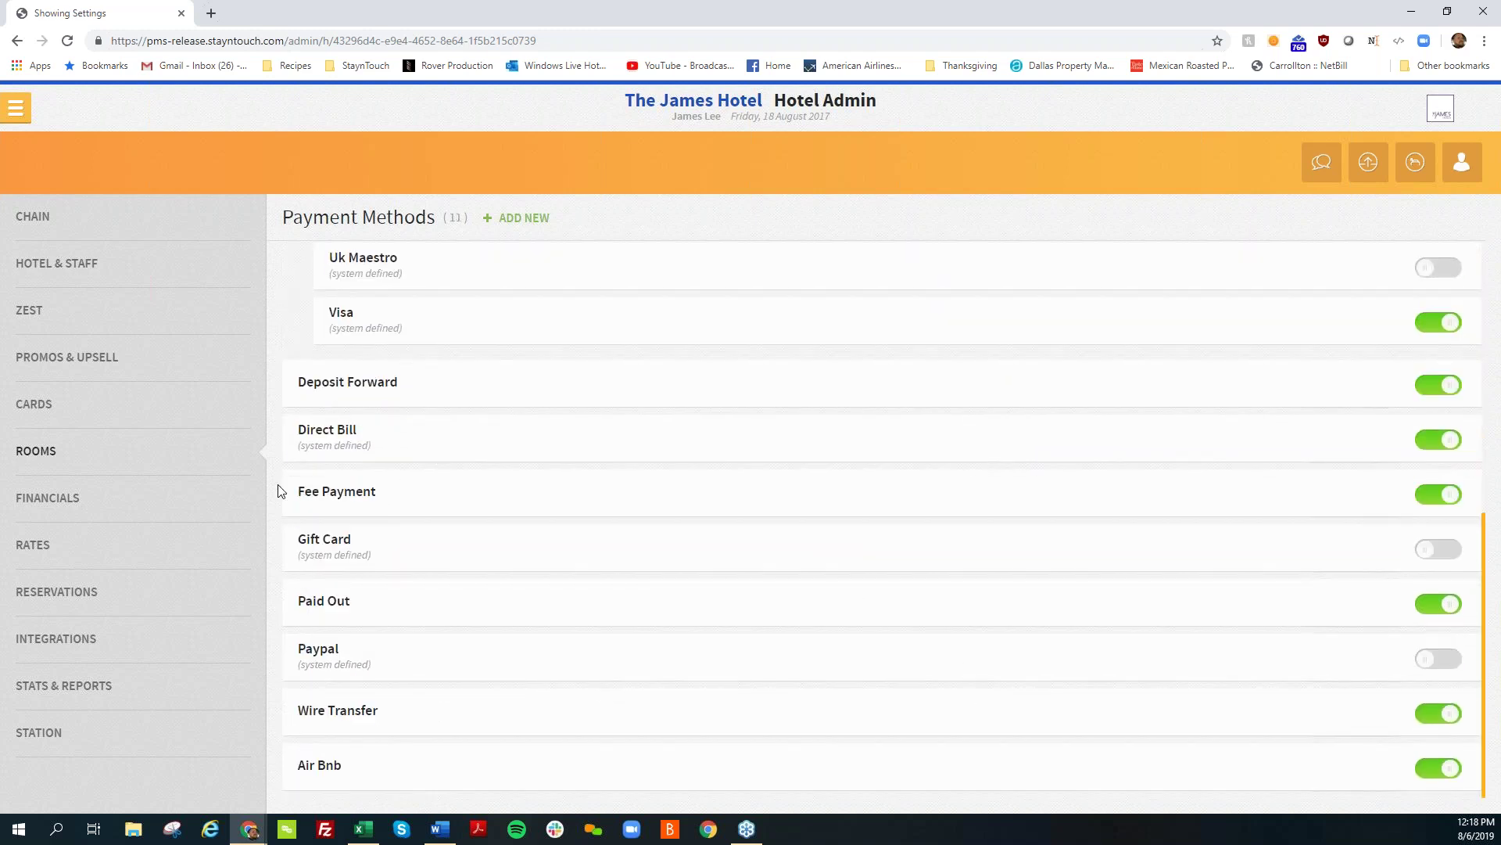
Step: Start a PAYMENT-type charge code, check Air Bnb among its payment types, then cancel
click(161, 496)
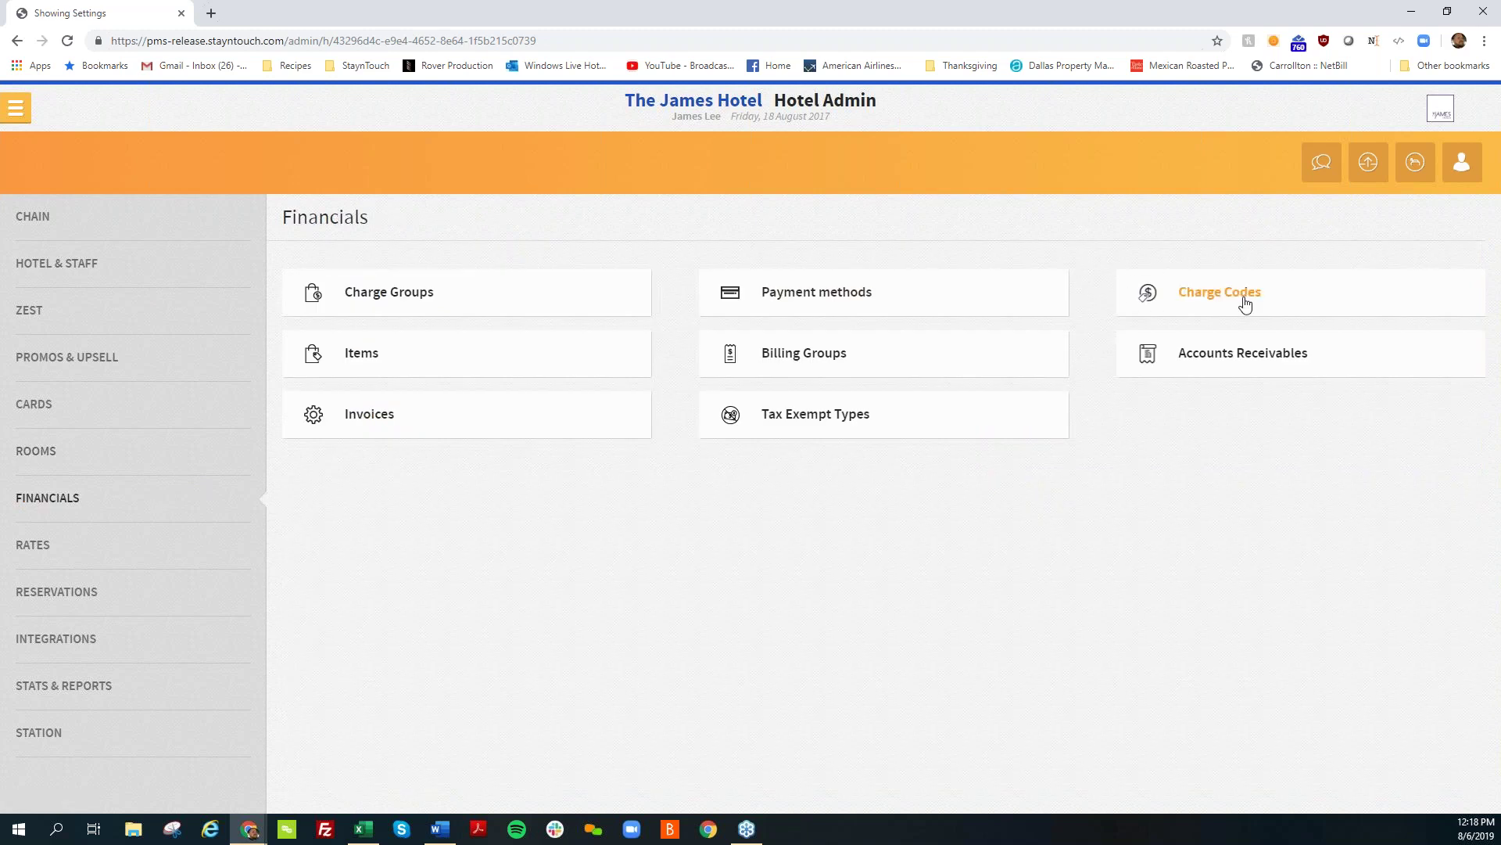
click(1243, 305)
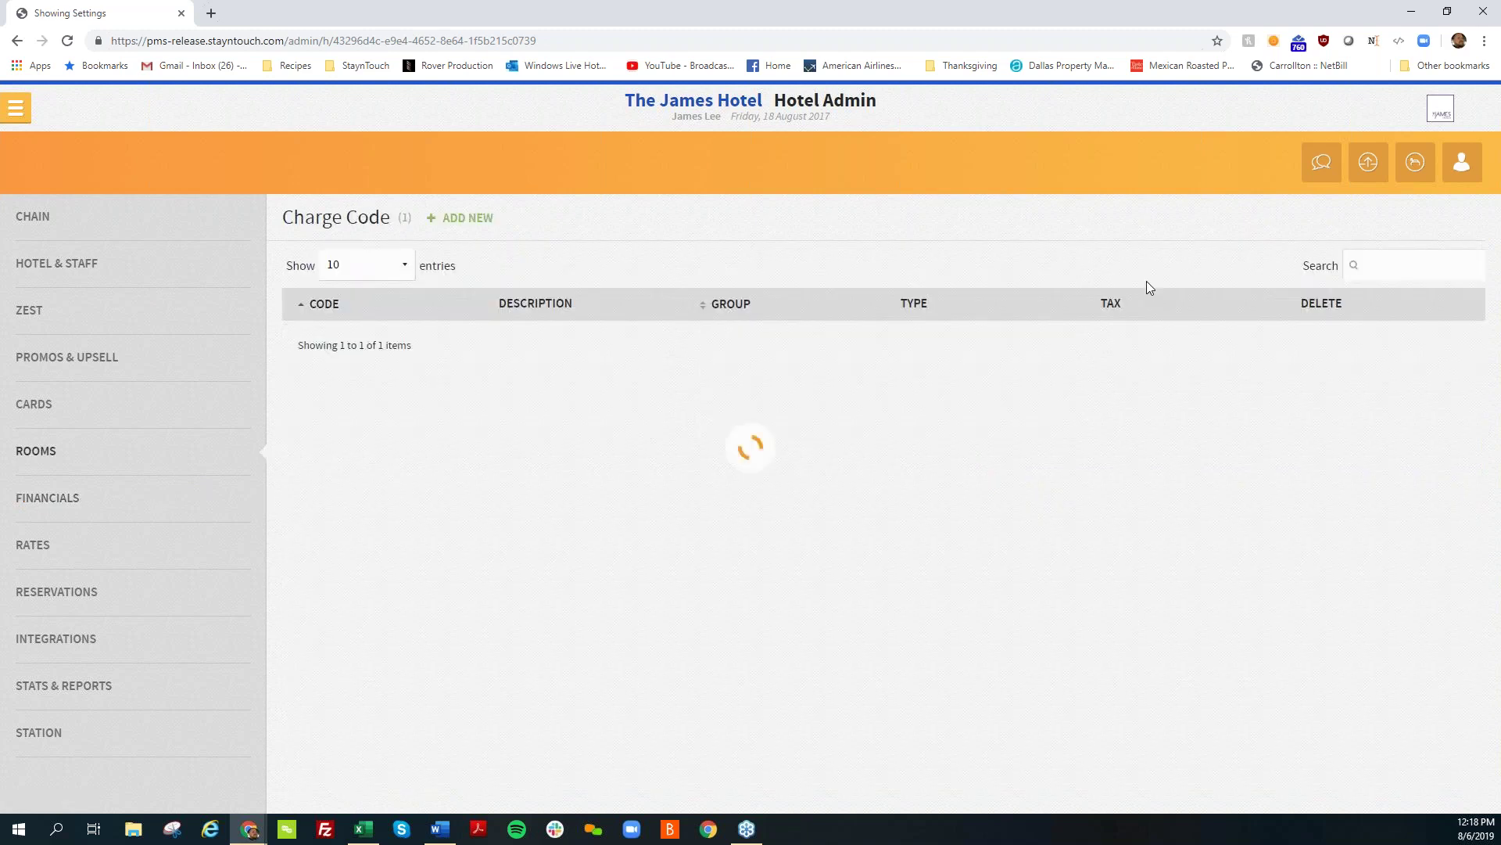
click(470, 222)
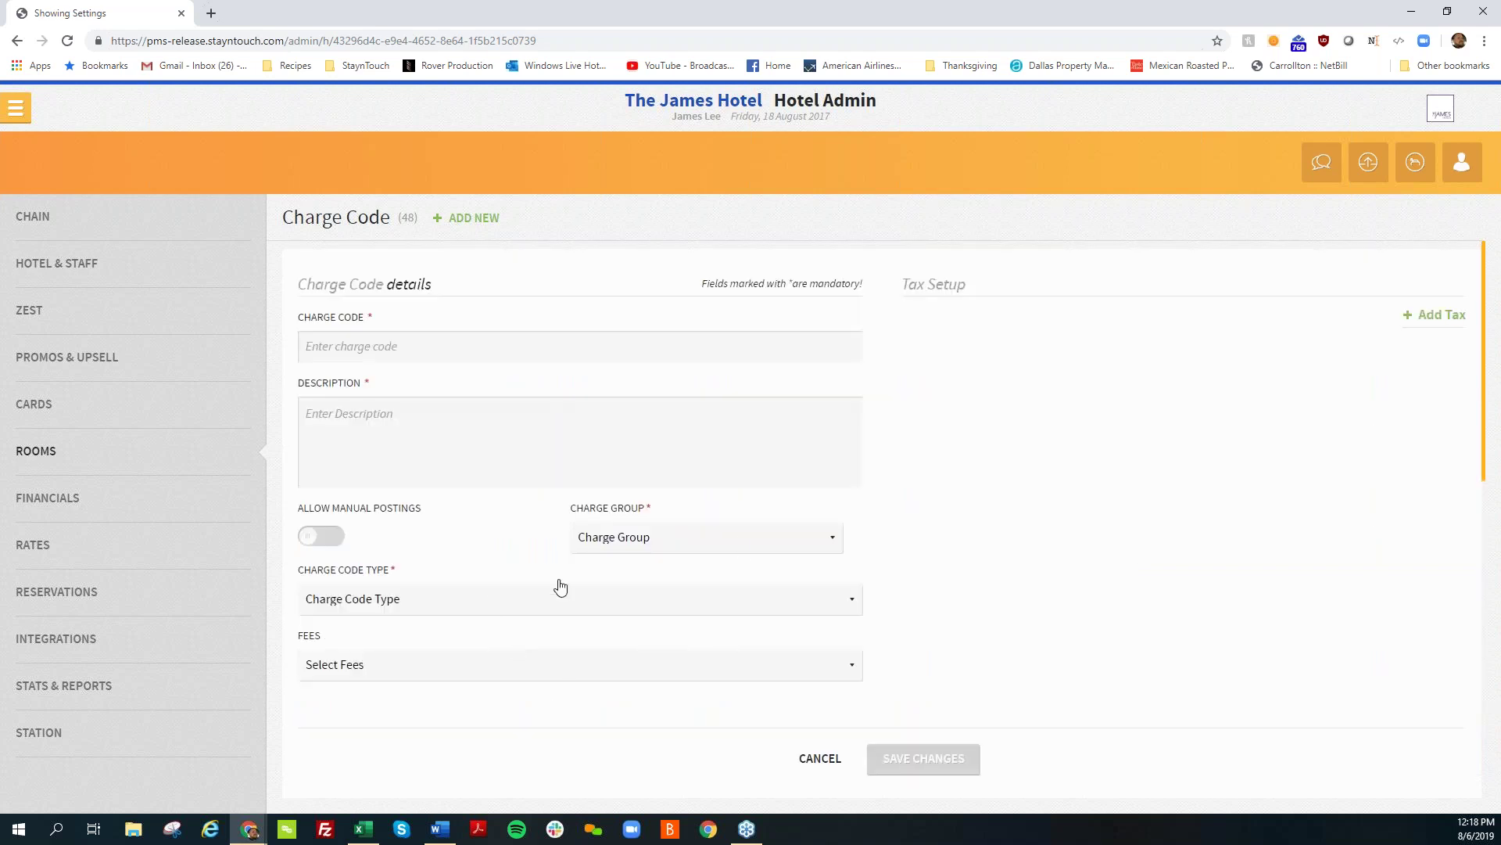
click(640, 606)
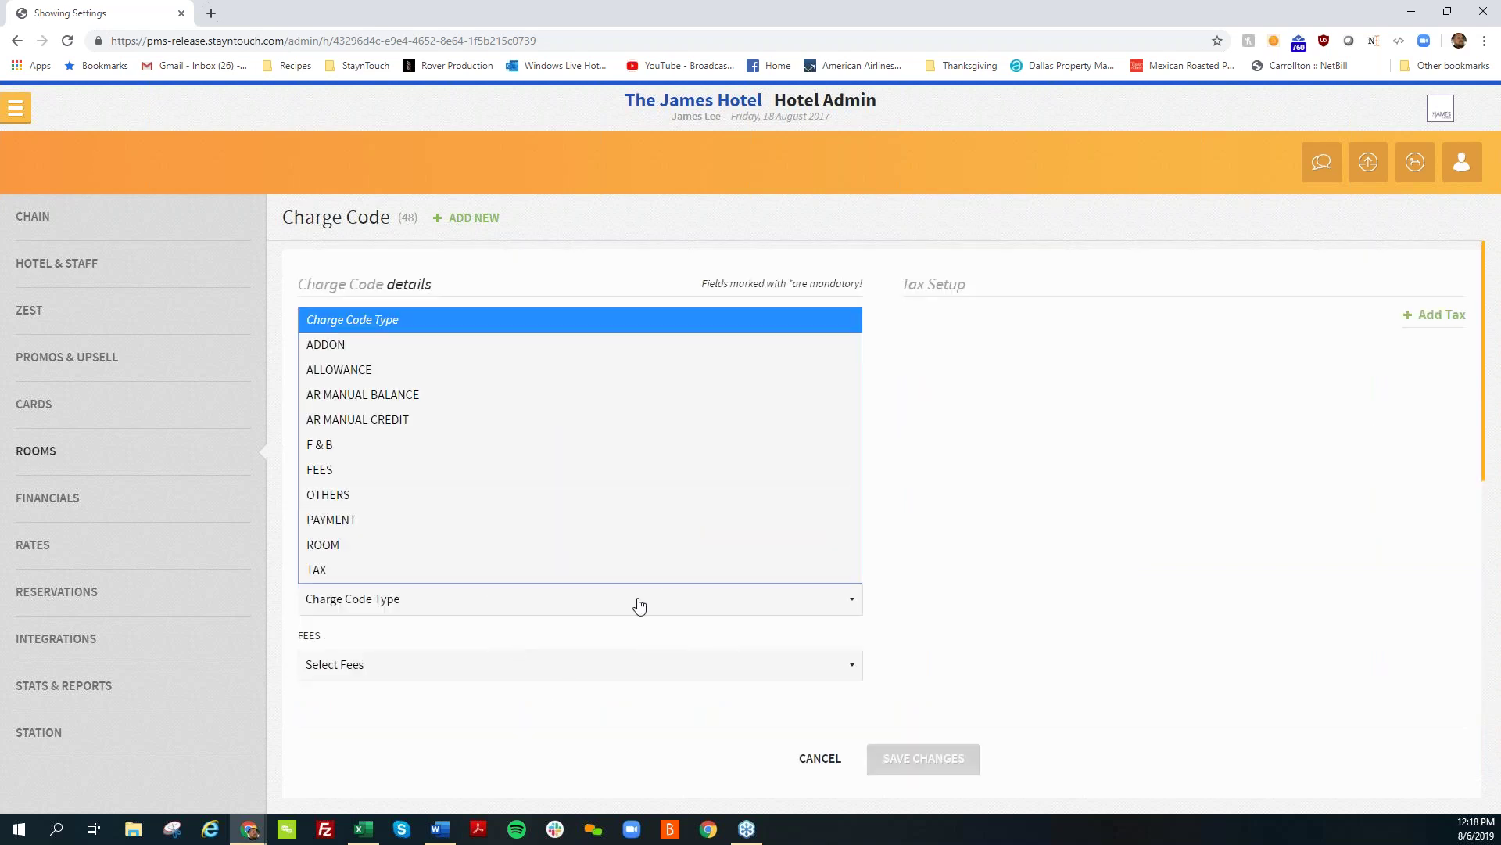
click(605, 520)
click(526, 666)
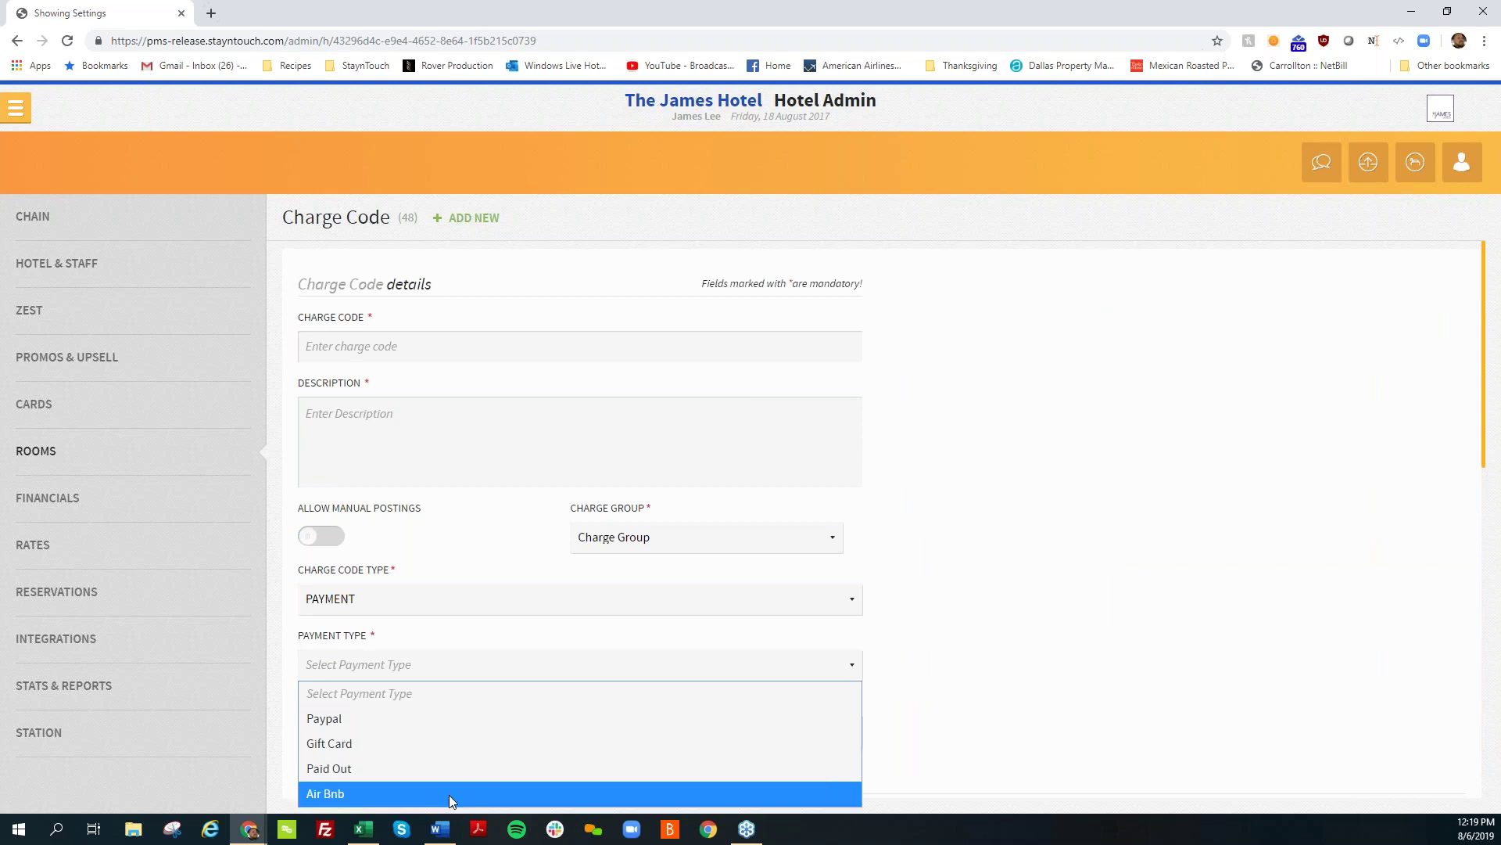
click(905, 638)
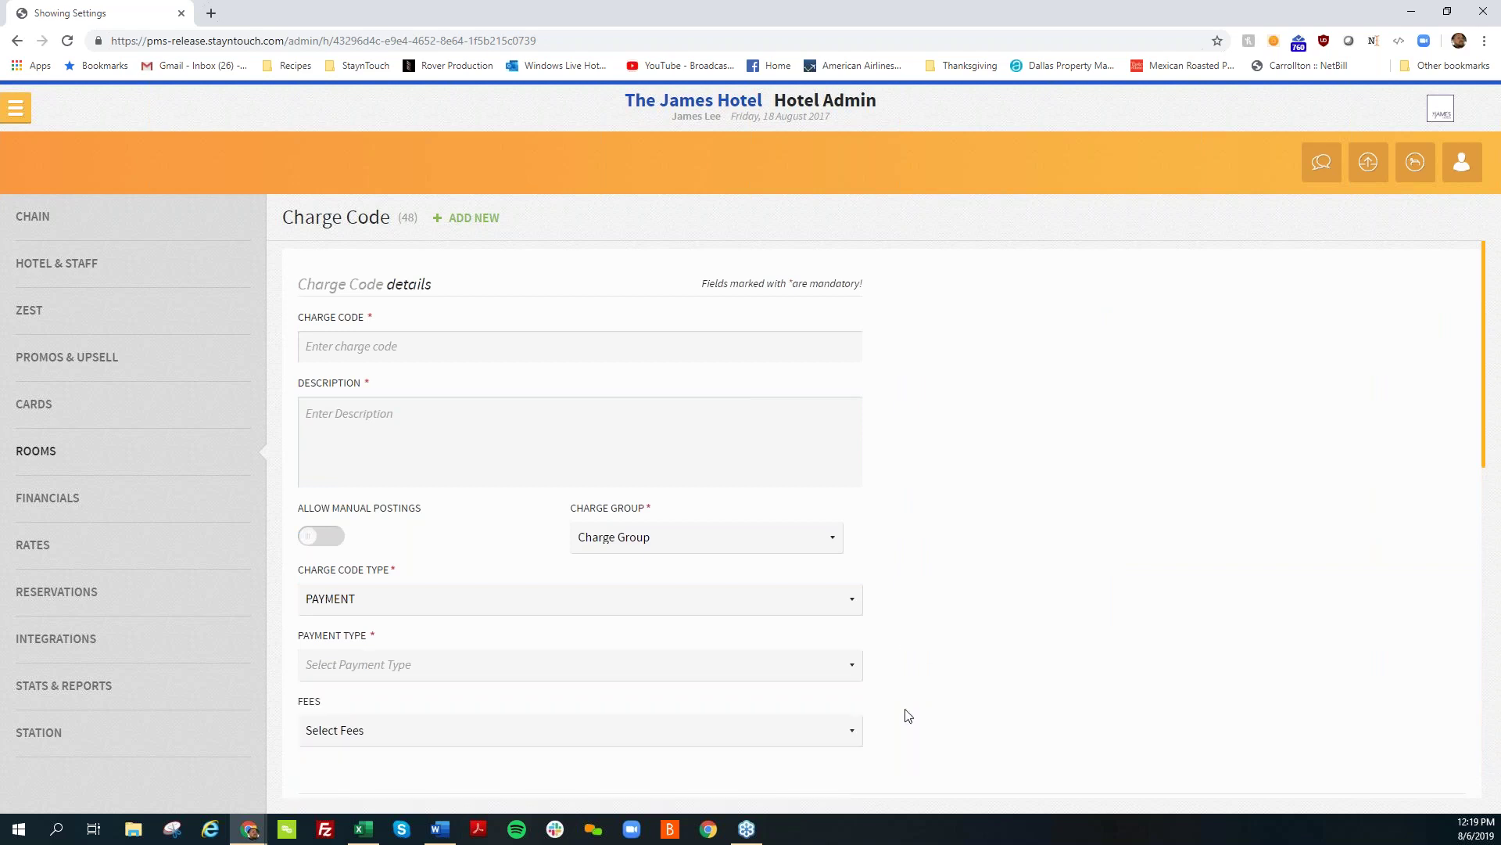
scroll(849, 621, down, 3)
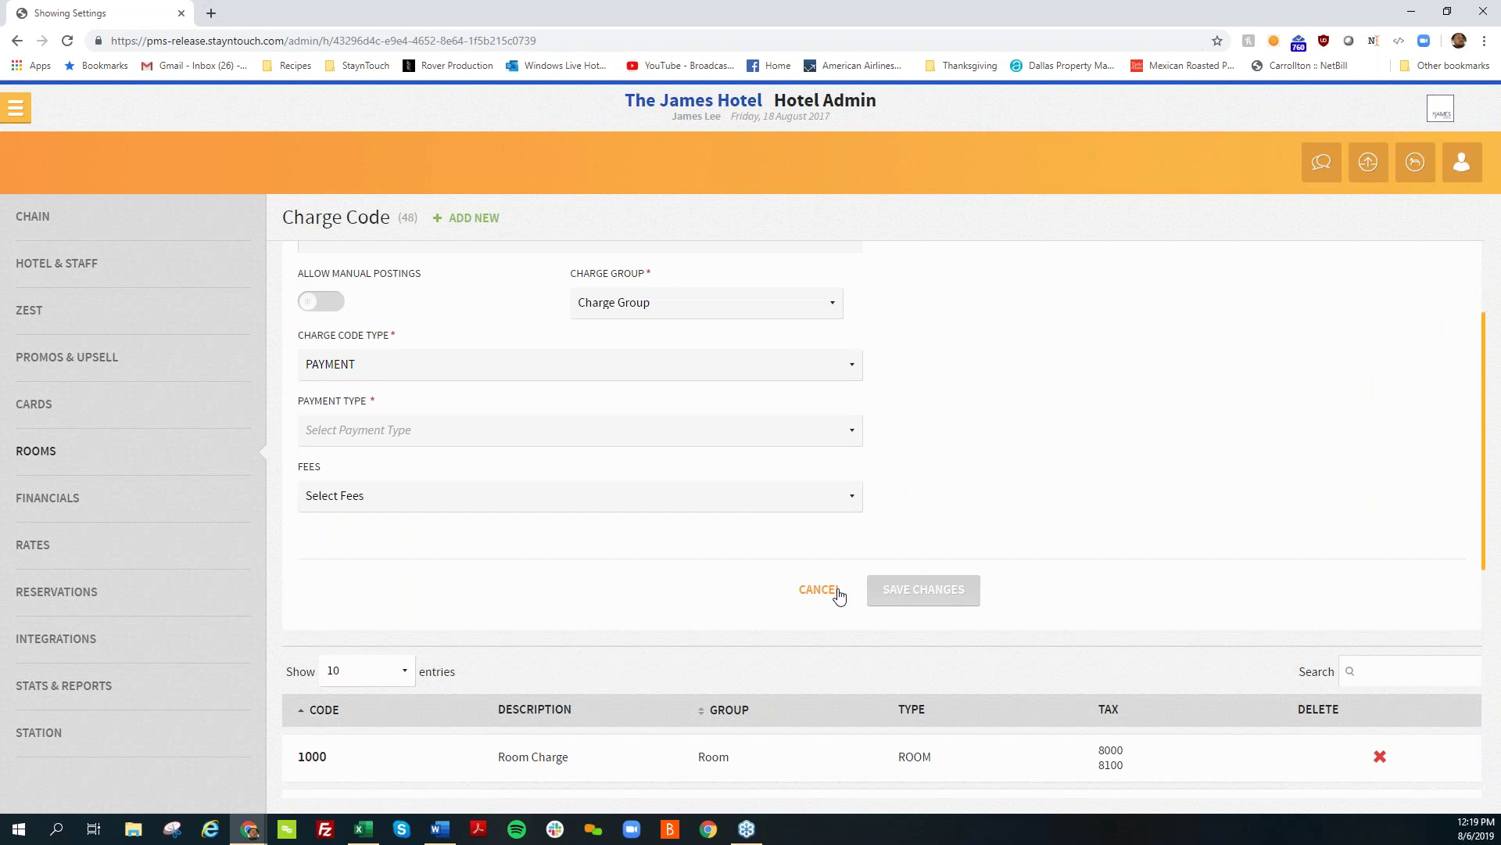
click(818, 590)
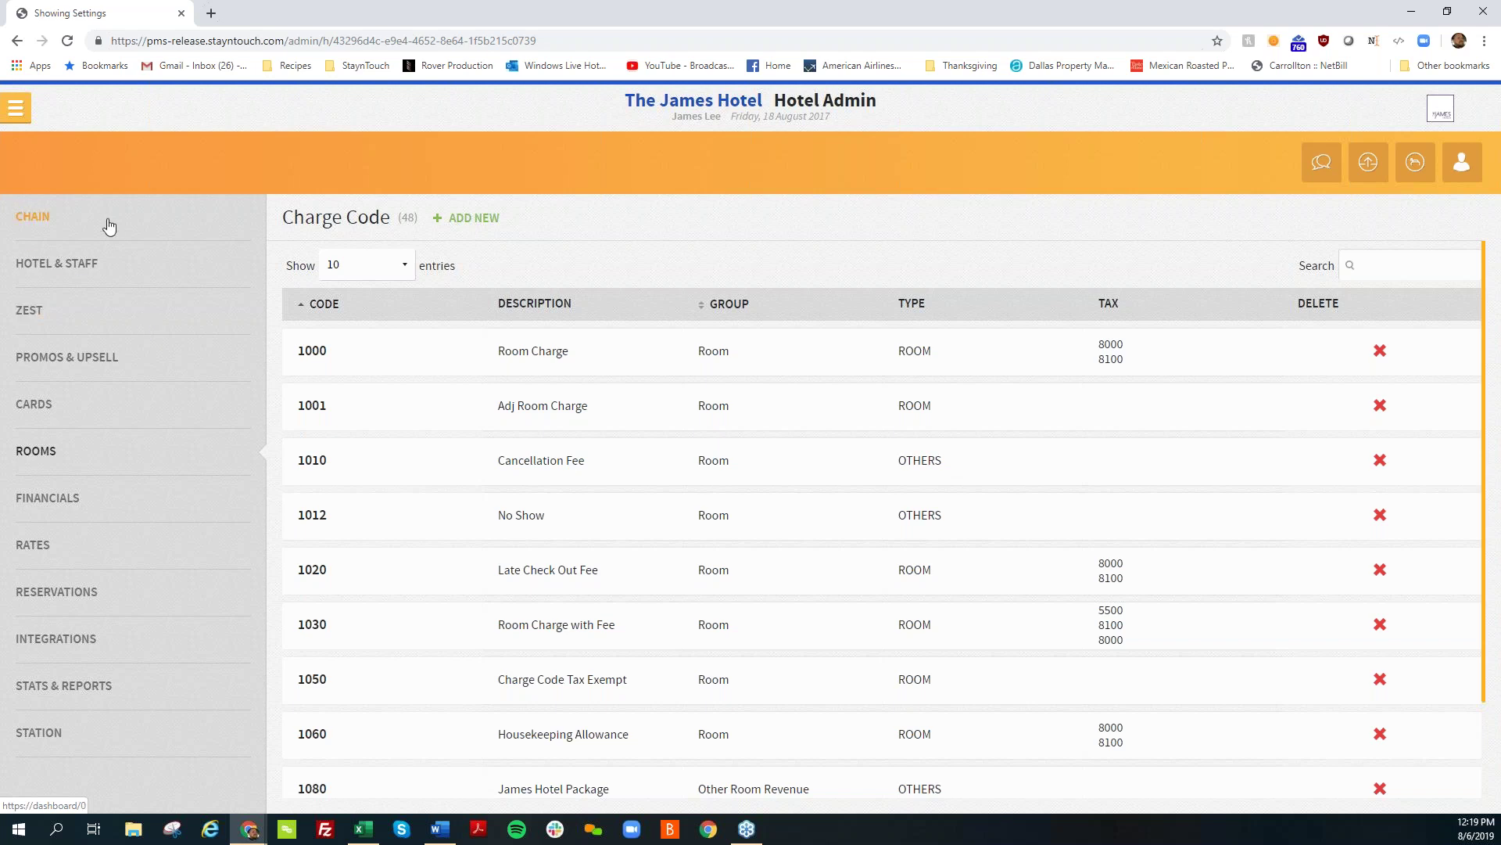
Step: Choose Dashboard from the menu to reach The James Hotel's Manager Dashboard
click(16, 107)
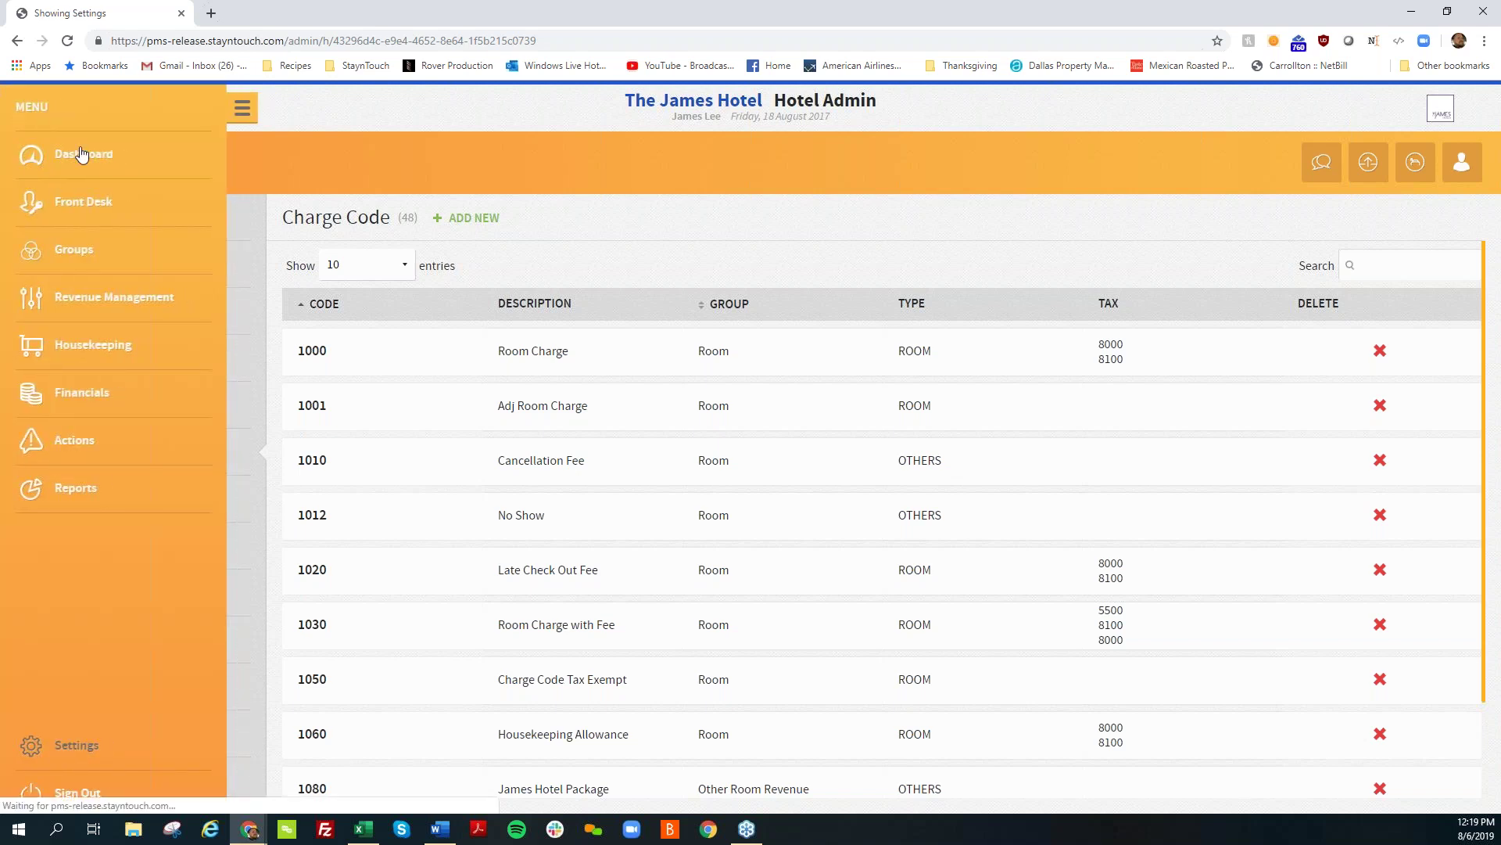
click(82, 155)
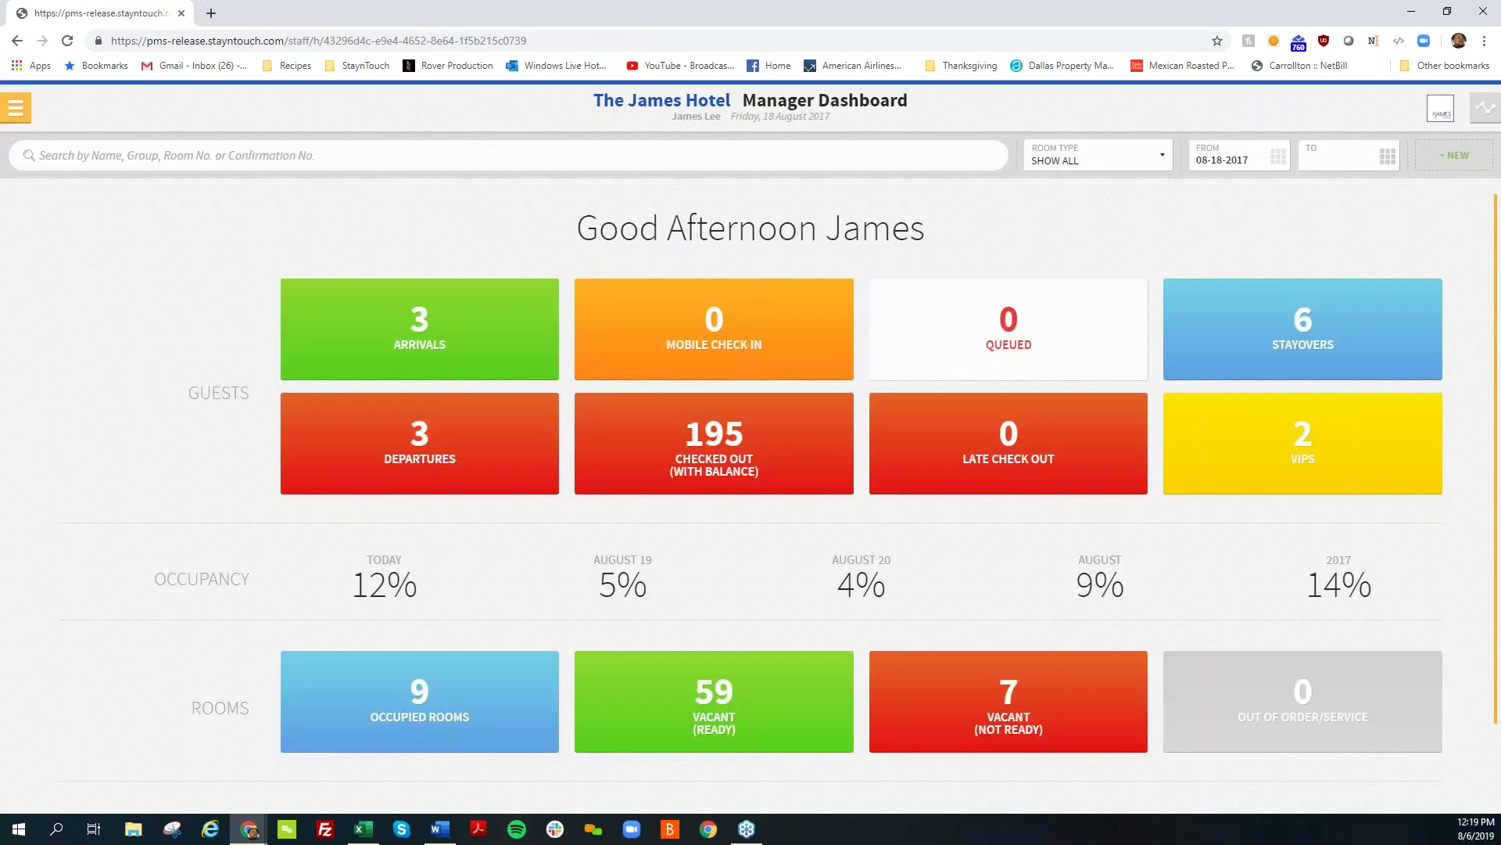
click(751, 448)
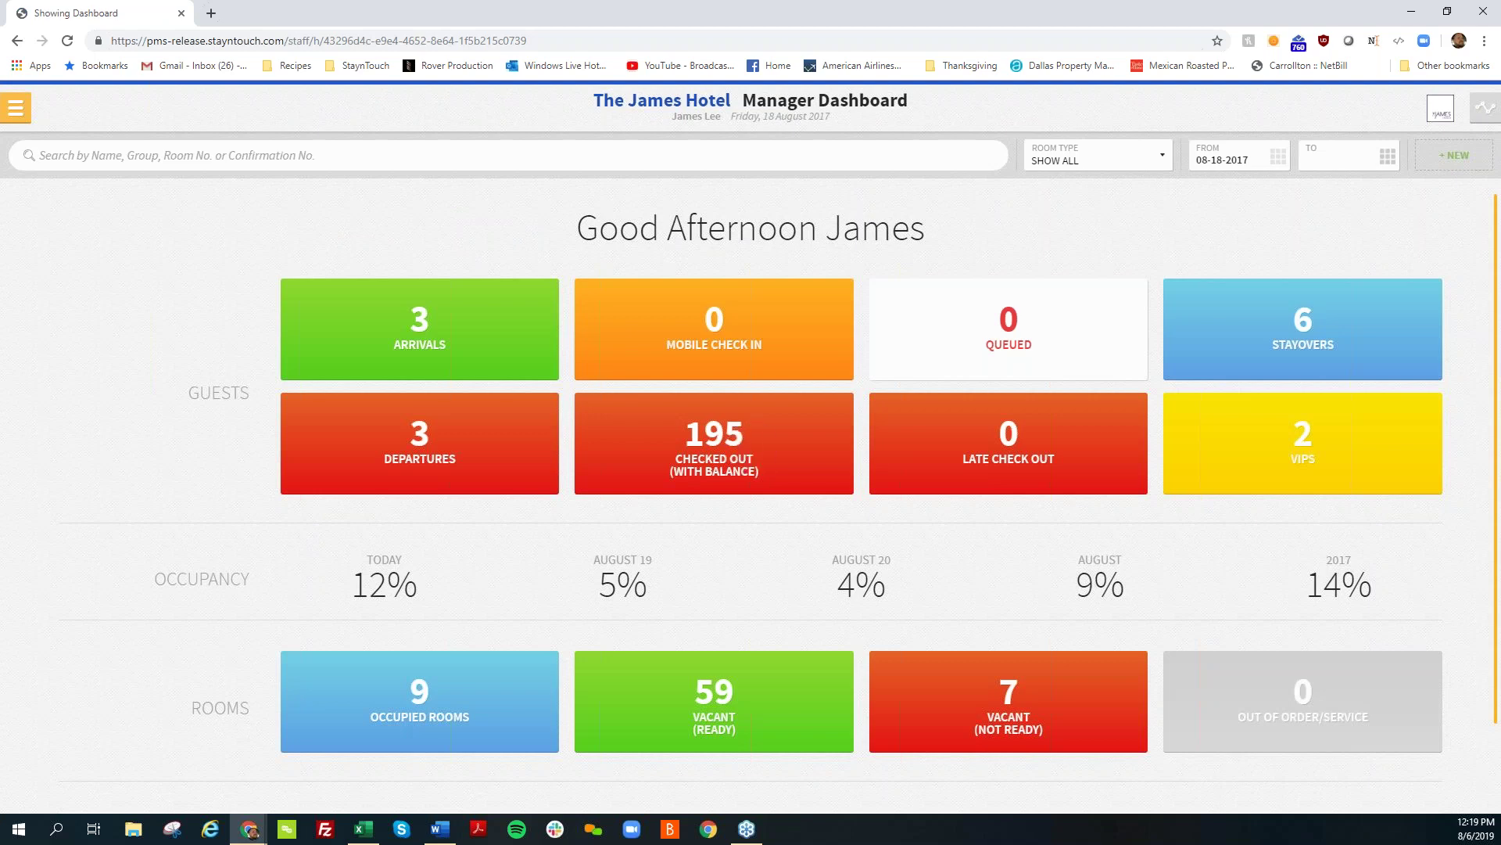